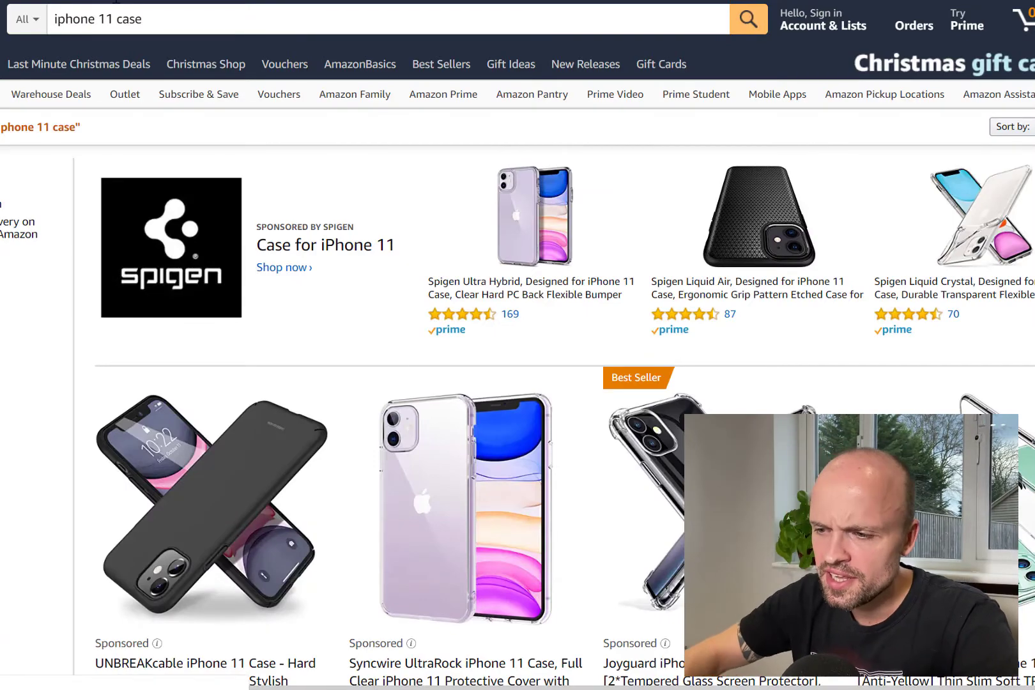
Look through the Amazon search results for "iphone 11 case", examining the competing listings with their category ranks, prices and review counts.
{"action": "scroll", "coordinate": [257, 133], "scroll_direction": "down", "scroll_amount": 6}
{"action": "scroll", "coordinate": [259, 134], "scroll_direction": "down", "scroll_amount": 5}
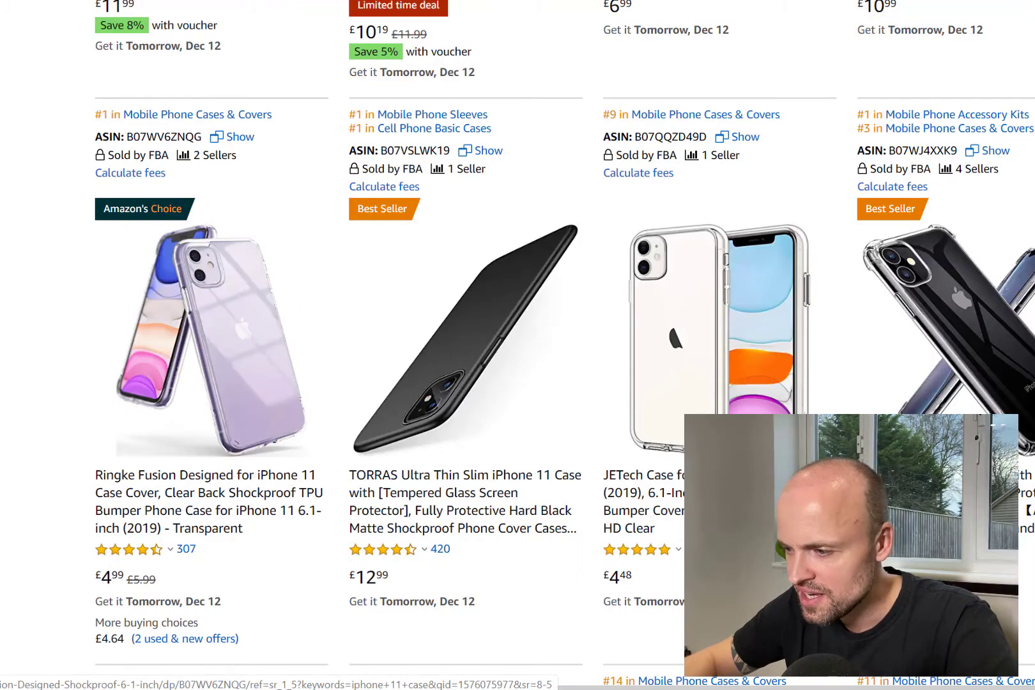
{"action": "scroll", "coordinate": [719, 323], "scroll_direction": "down", "scroll_amount": 1}
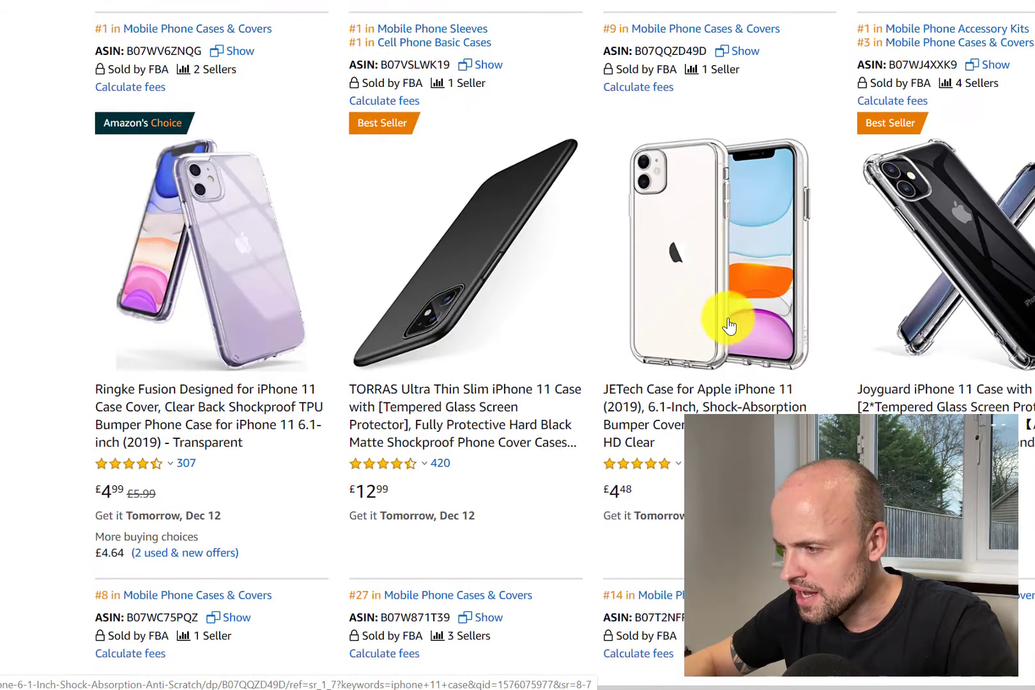
{"action": "scroll", "coordinate": [722, 322], "scroll_direction": "down", "scroll_amount": 1}
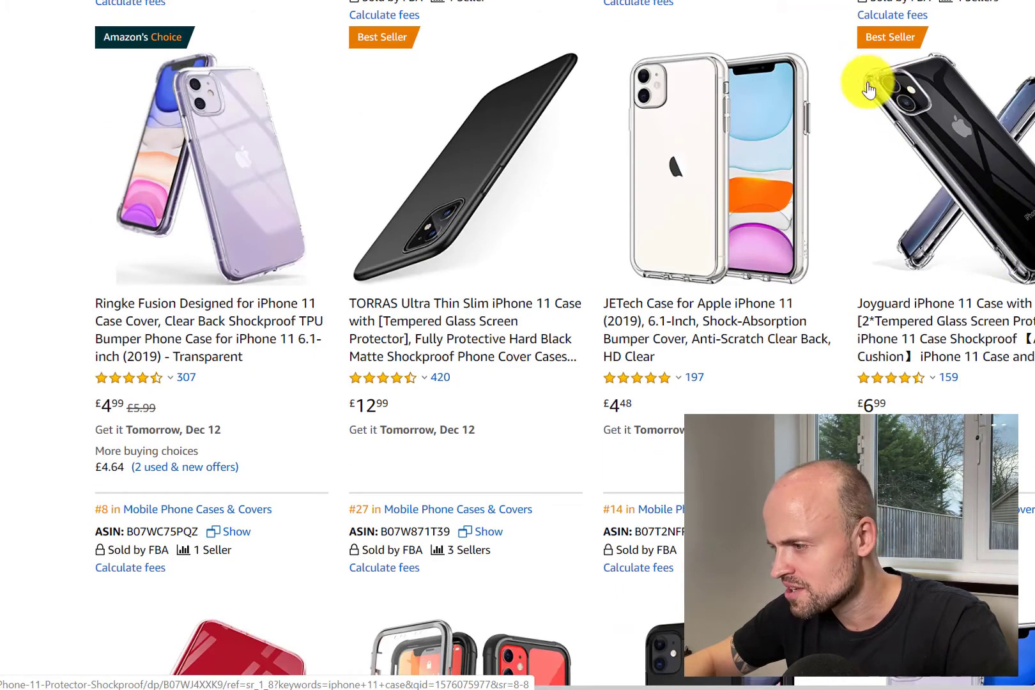
{"action": "scroll", "coordinate": [486, 390], "scroll_direction": "down", "scroll_amount": 2}
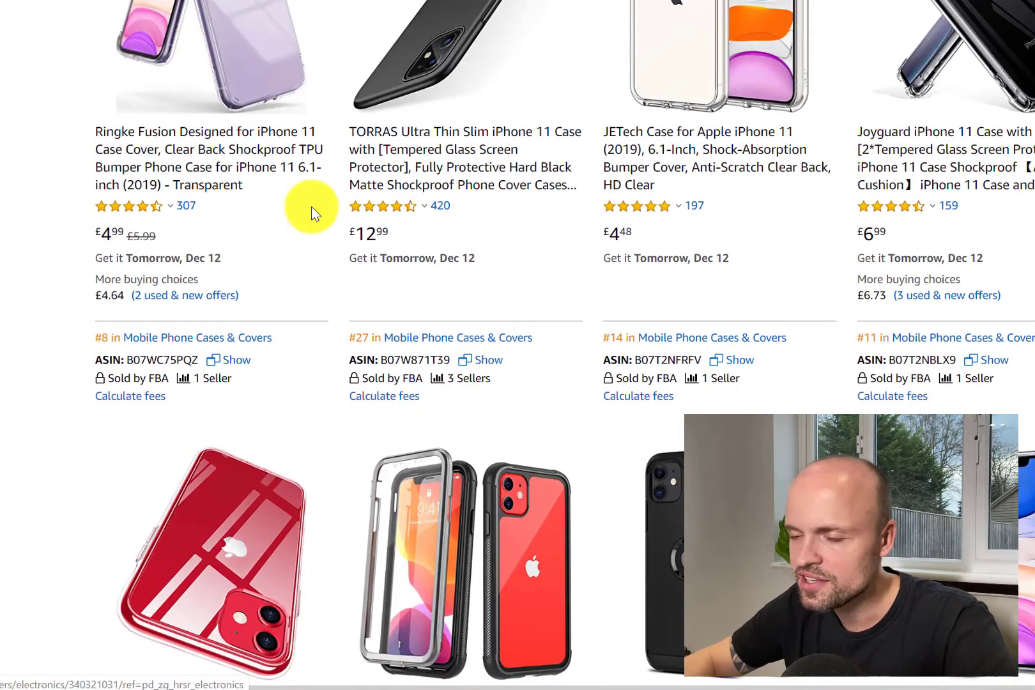
{"action": "scroll", "coordinate": [310, 214], "scroll_direction": "up", "scroll_amount": 4}
{"action": "scroll", "coordinate": [310, 215], "scroll_direction": "down", "scroll_amount": 2}
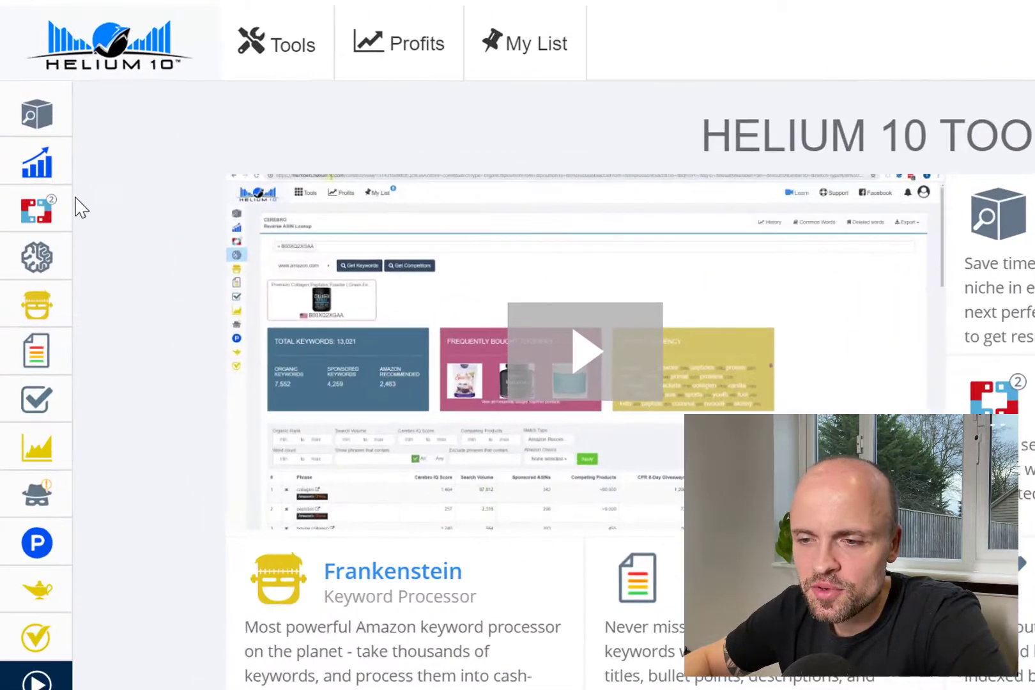
{"action": "mouse_move", "coordinate": [46, 209]}
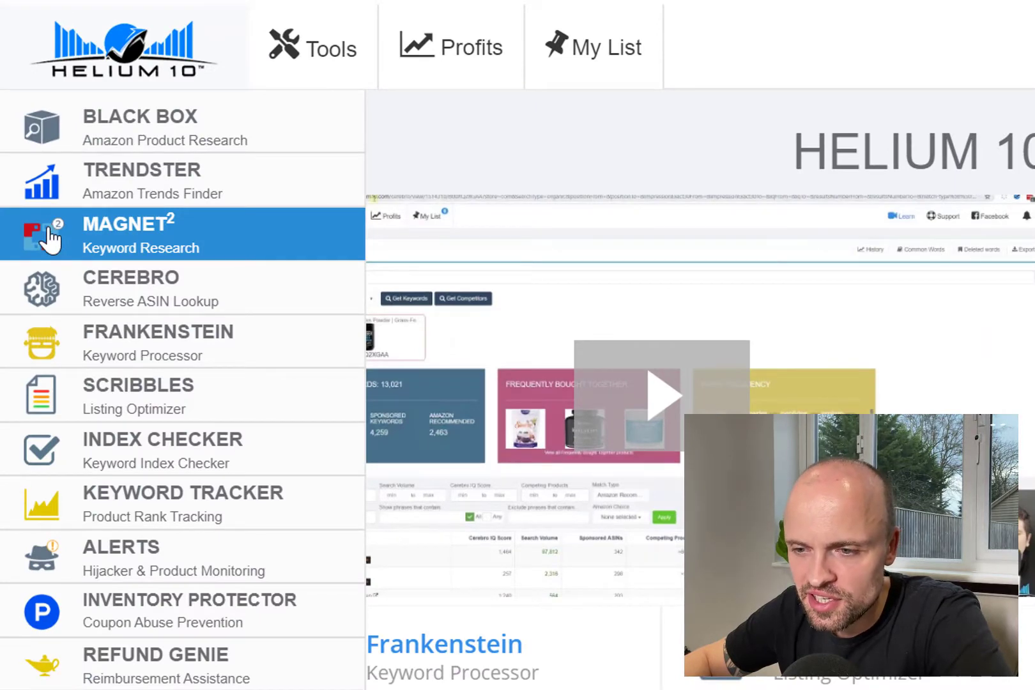
{"action": "left_click", "coordinate": [49, 238]}
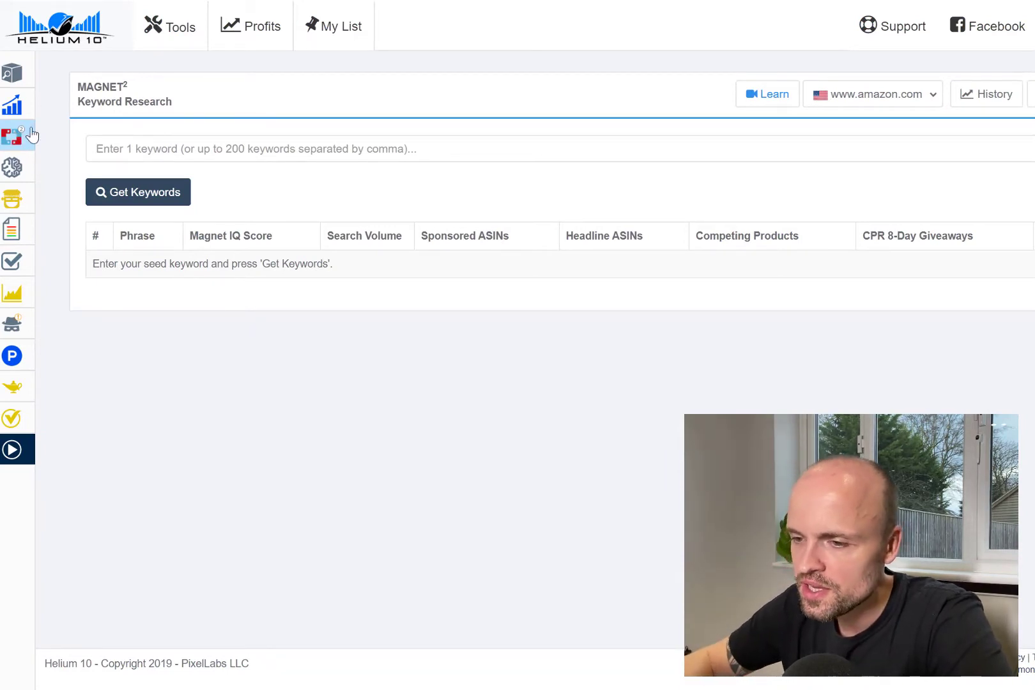
{"action": "left_click", "coordinate": [930, 103]}
{"action": "left_click", "coordinate": [887, 313]}
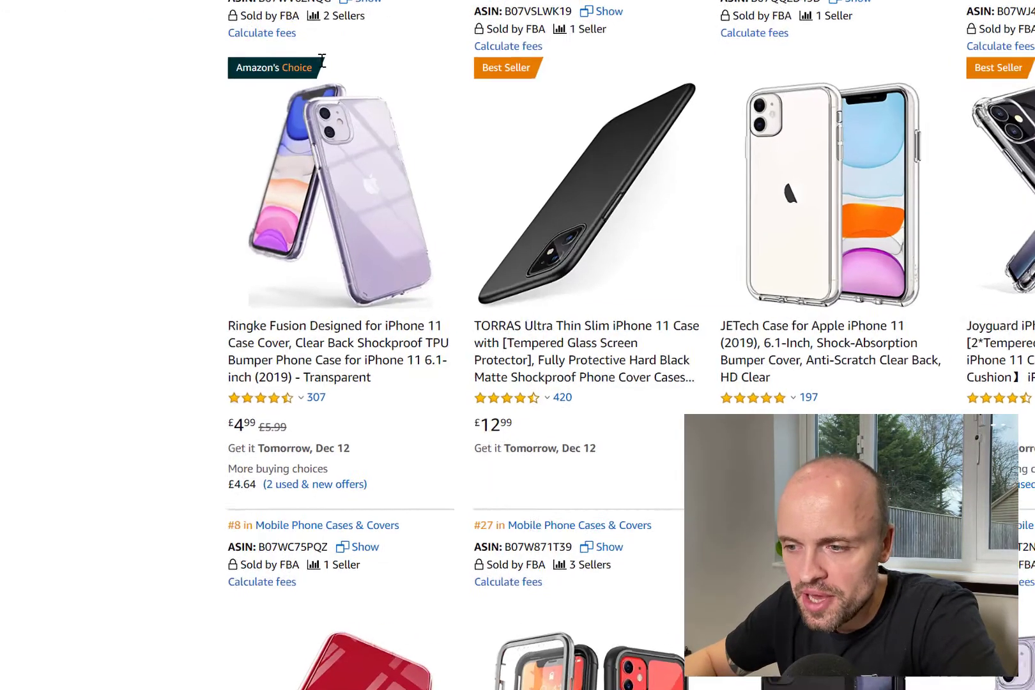
Recheck the Amazon results for the search term, and get the Magnet keywords for the seed phrase "iphone 11 case".
{"action": "scroll", "coordinate": [322, 61], "scroll_direction": "up", "scroll_amount": 5}
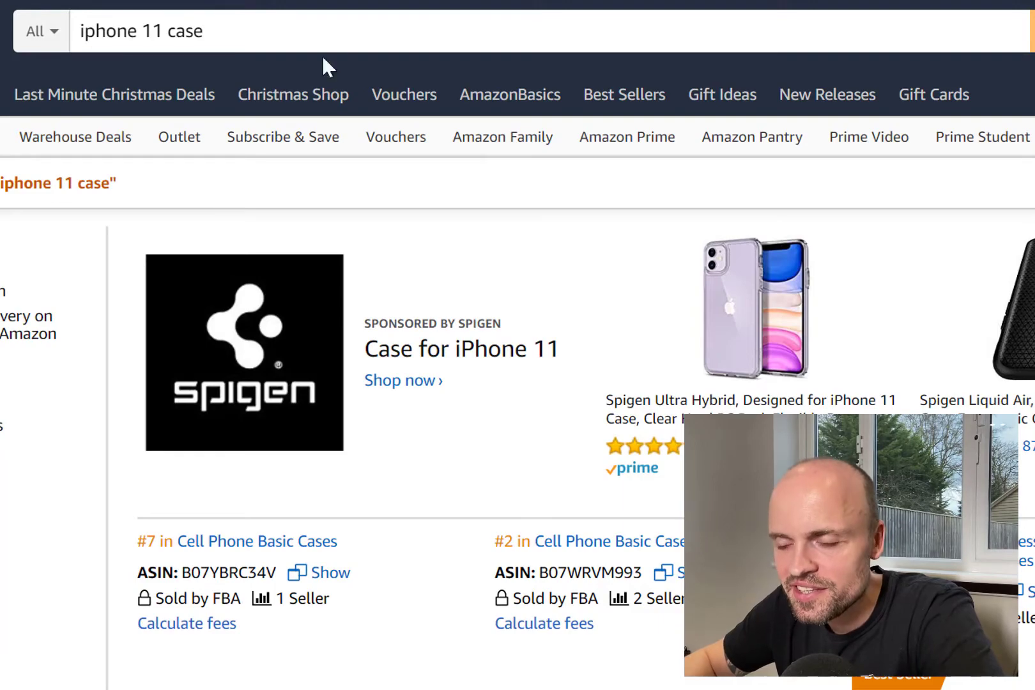
{"action": "scroll", "coordinate": [462, 317], "scroll_direction": "down", "scroll_amount": 6}
{"action": "scroll", "coordinate": [466, 318], "scroll_direction": "down", "scroll_amount": 10}
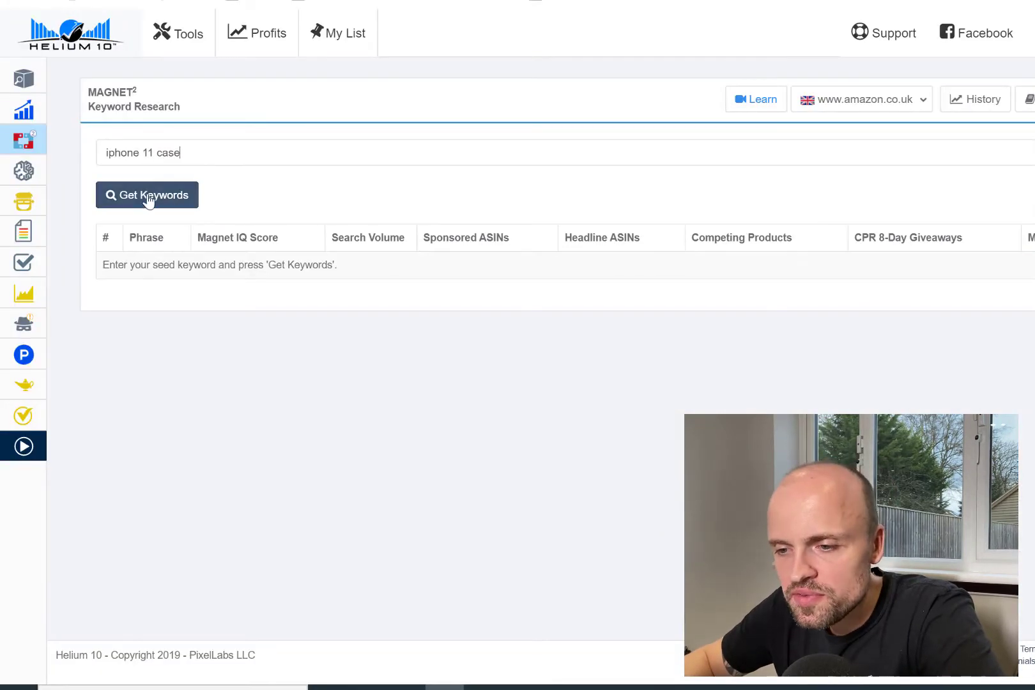
{"action": "left_click", "coordinate": [191, 206]}
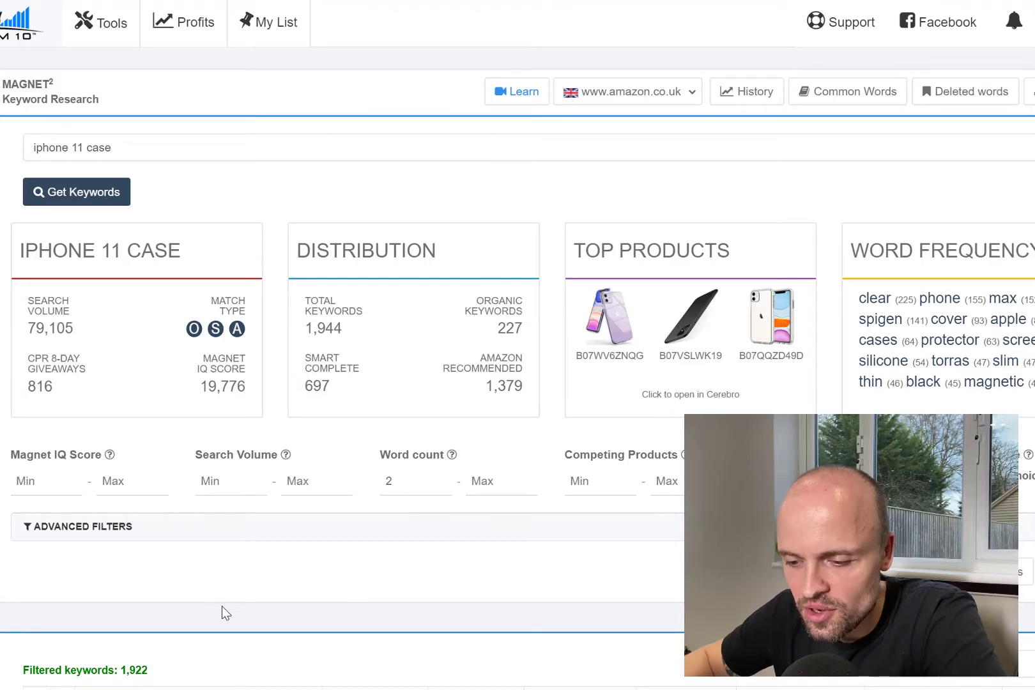
Examine the Magnet keyword list for brand names and irrelevant phrases, such as "iphone 11 case ringke" and "iphone 11 magnet case".
{"action": "scroll", "coordinate": [235, 588], "scroll_direction": "down", "scroll_amount": 3}
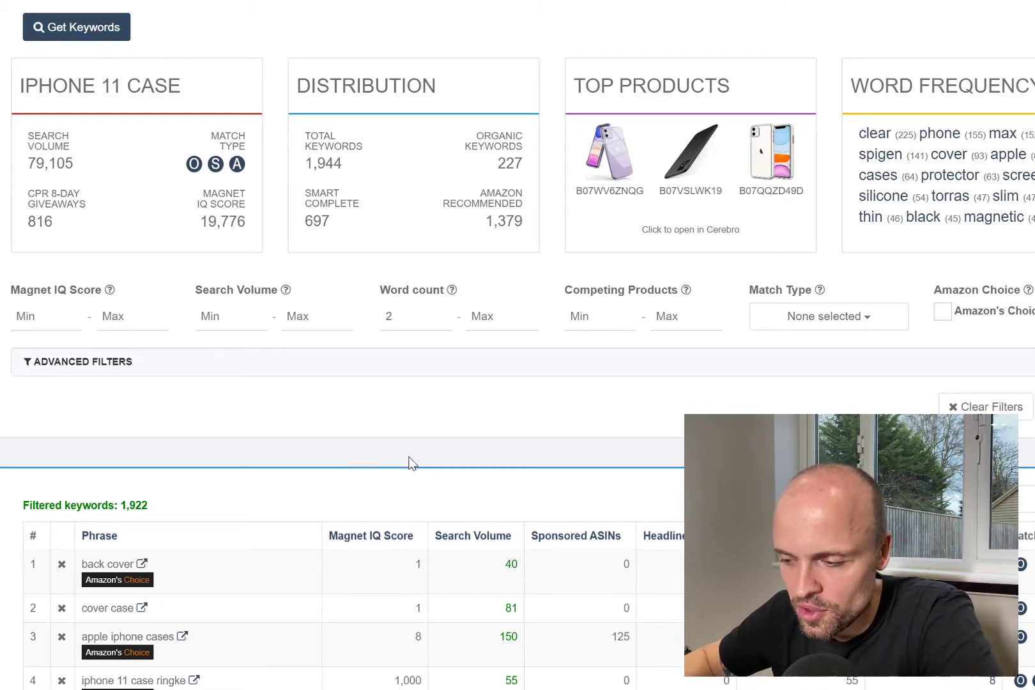
{"action": "scroll", "coordinate": [499, 451], "scroll_direction": "down", "scroll_amount": 1}
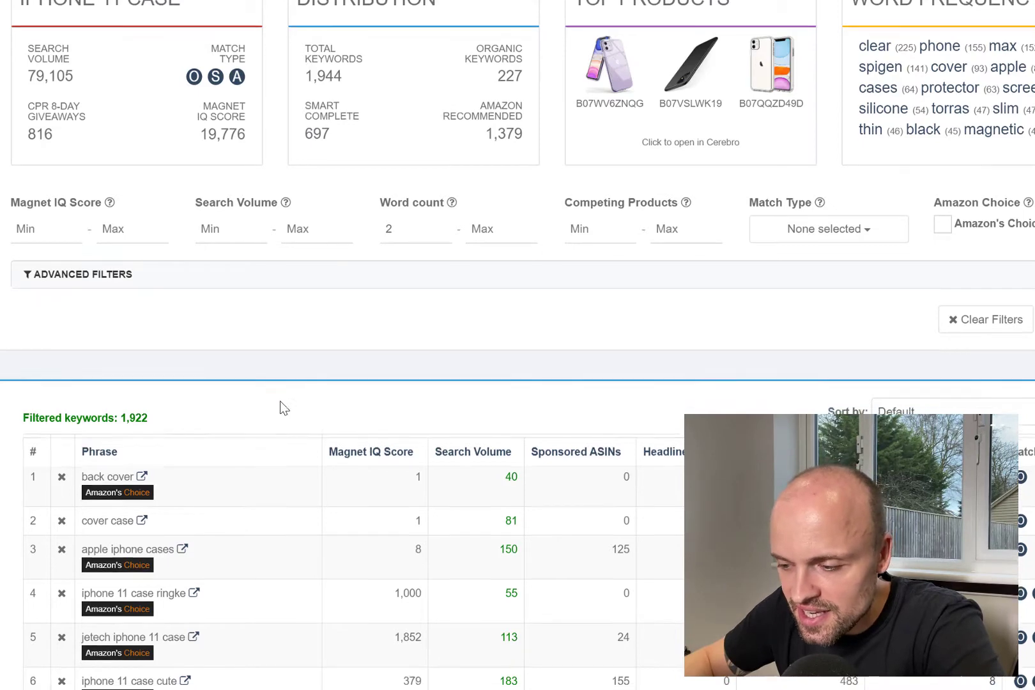
{"action": "scroll", "coordinate": [280, 400], "scroll_direction": "down", "scroll_amount": 1}
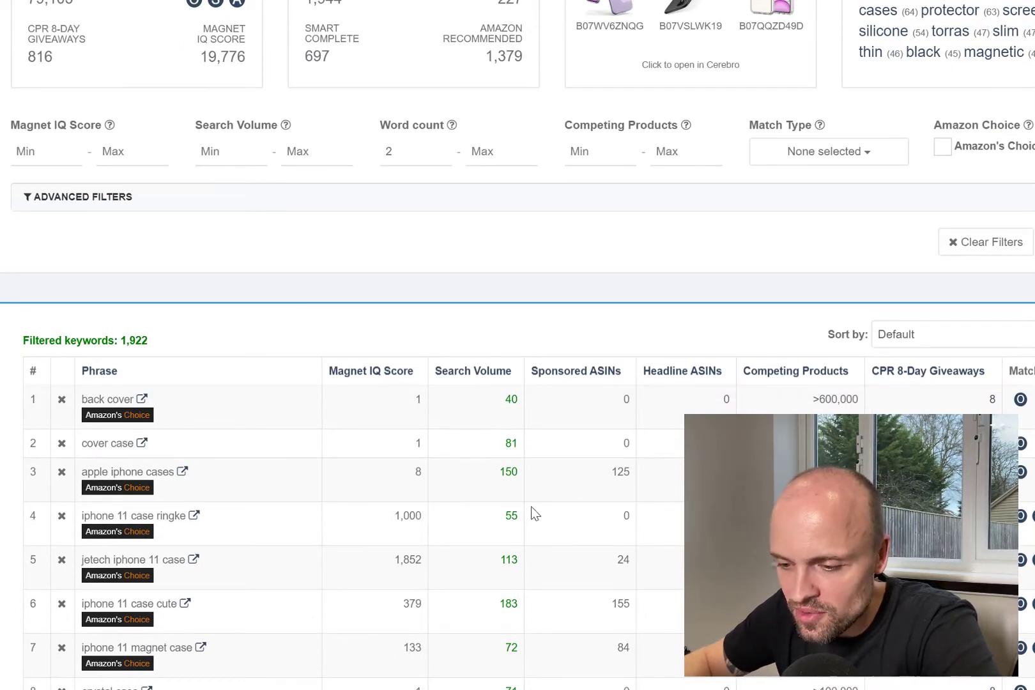
{"action": "left_click", "coordinate": [174, 519]}
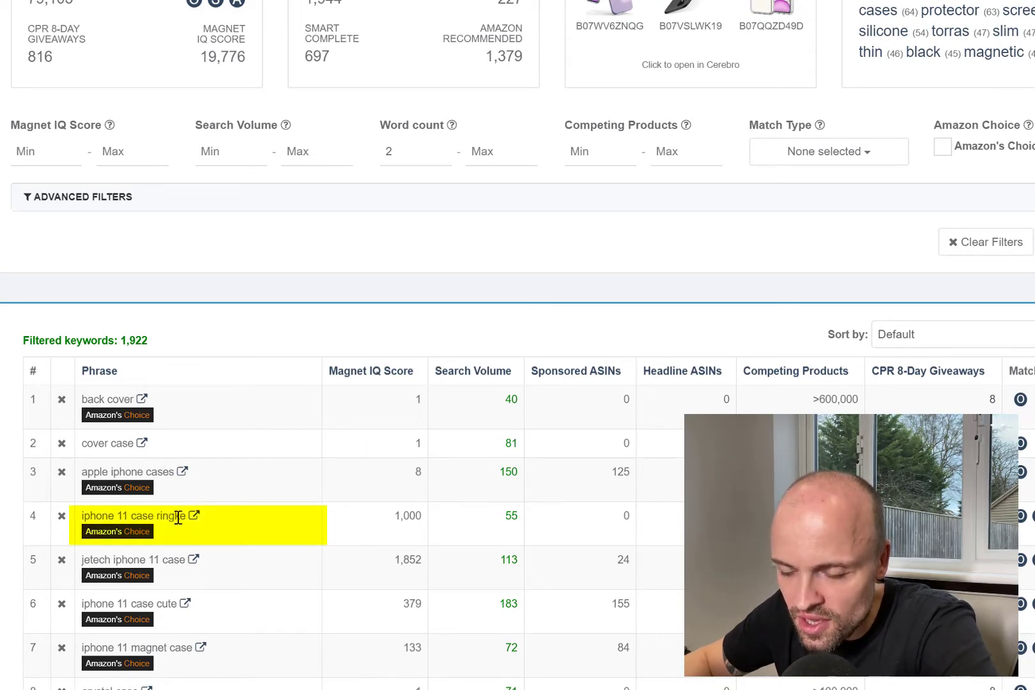
{"action": "scroll", "coordinate": [206, 541], "scroll_direction": "down", "scroll_amount": 2}
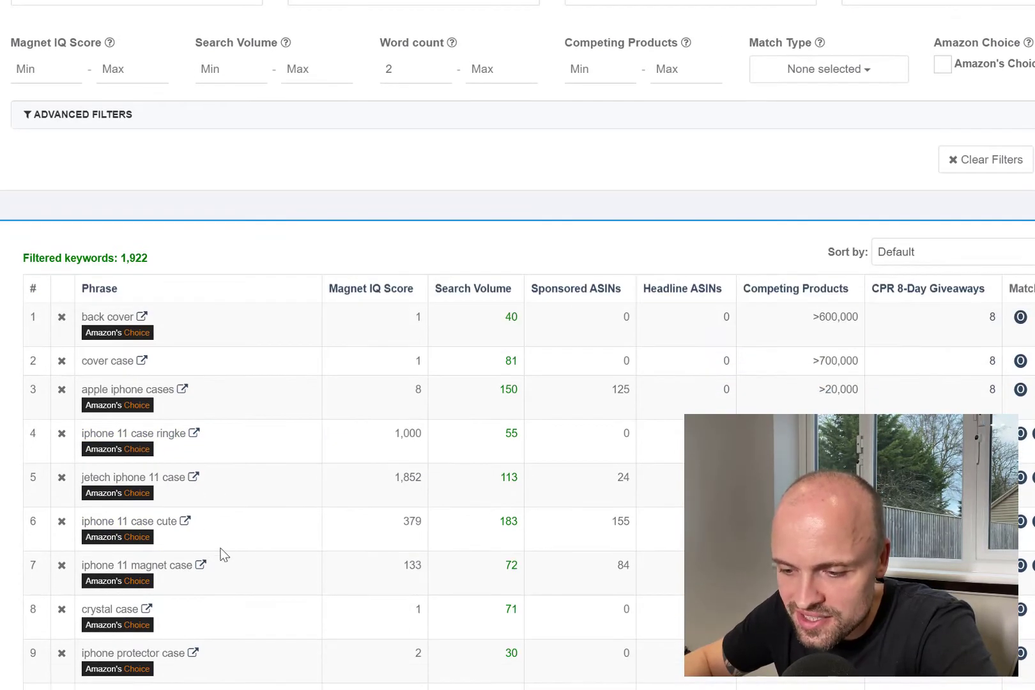
{"action": "left_click", "coordinate": [178, 565]}
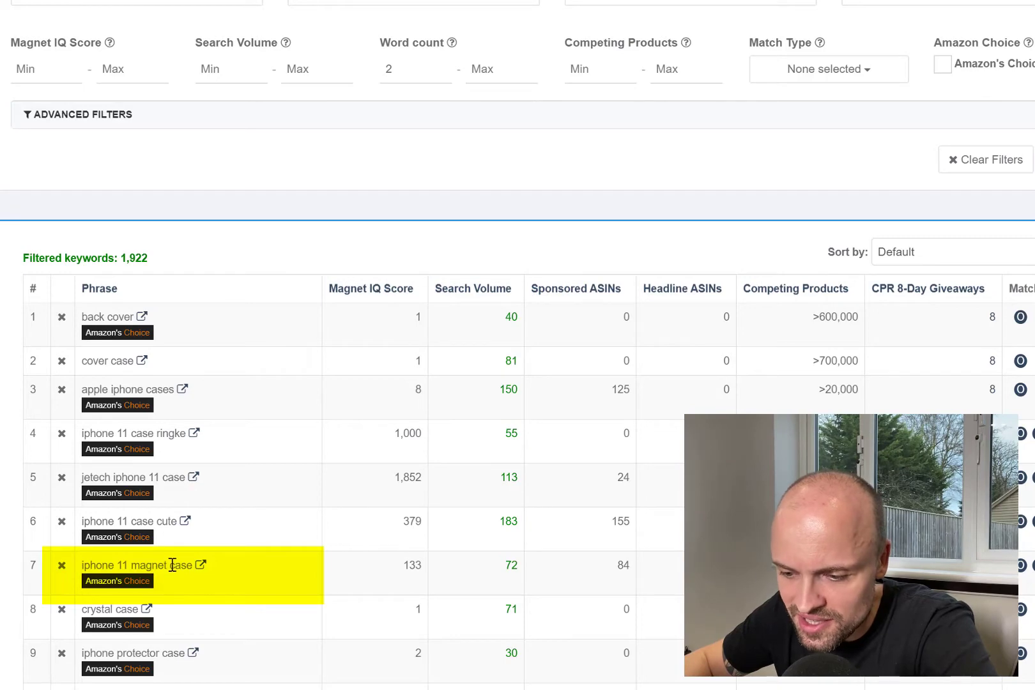
{"action": "scroll", "coordinate": [157, 566], "scroll_direction": "down", "scroll_amount": 2}
{"action": "scroll", "coordinate": [175, 599], "scroll_direction": "down", "scroll_amount": 8}
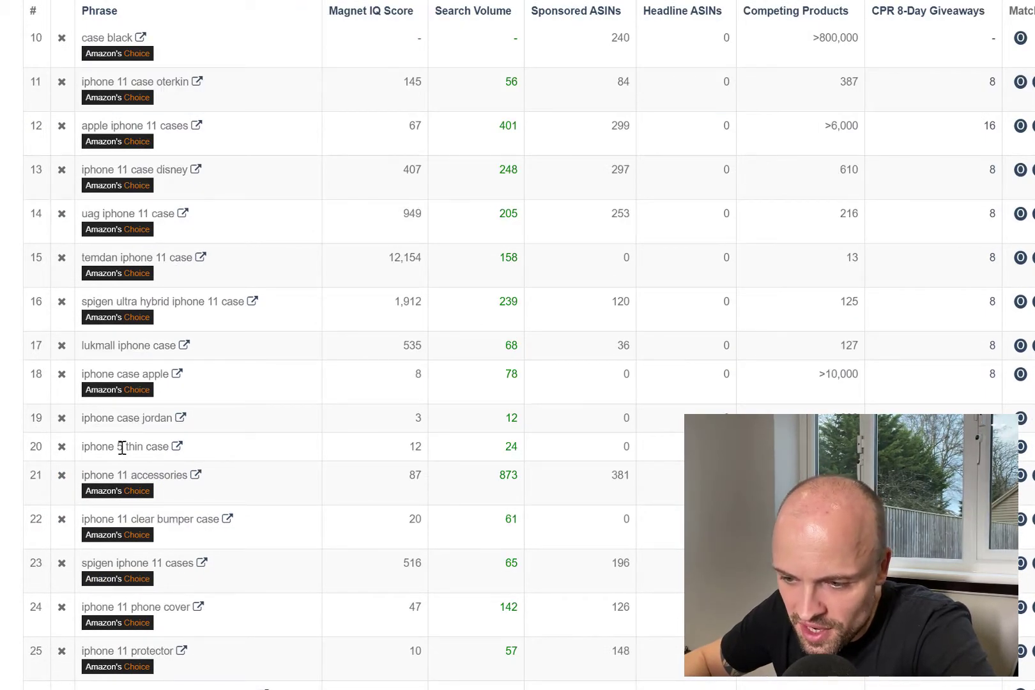
{"action": "scroll", "coordinate": [233, 521], "scroll_direction": "down", "scroll_amount": 2}
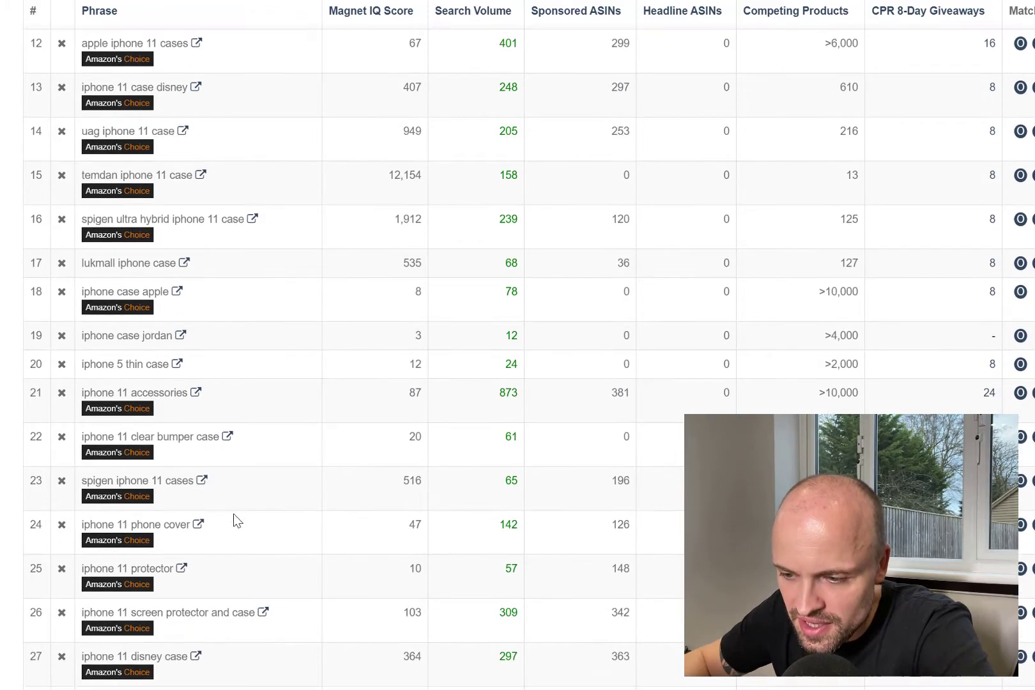
{"action": "scroll", "coordinate": [334, 545], "scroll_direction": "down", "scroll_amount": 2}
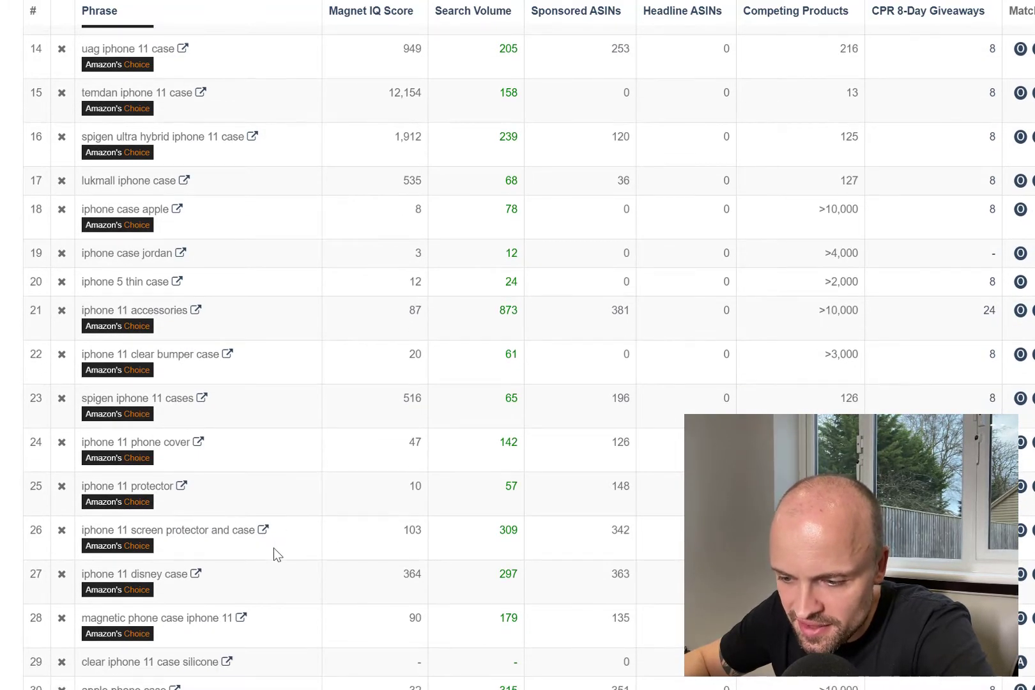
{"action": "scroll", "coordinate": [274, 551], "scroll_direction": "down", "scroll_amount": 4}
{"action": "scroll", "coordinate": [275, 559], "scroll_direction": "up", "scroll_amount": 20}
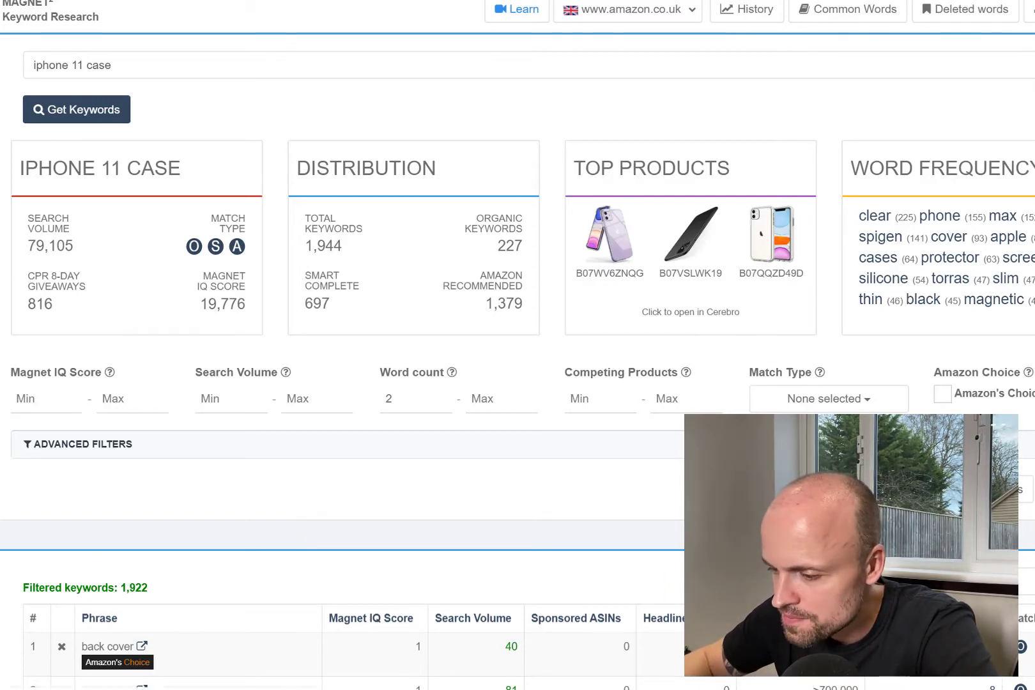
Expand the advanced filters and set the phrases to show to those containing "11".
{"action": "left_click", "coordinate": [78, 444]}
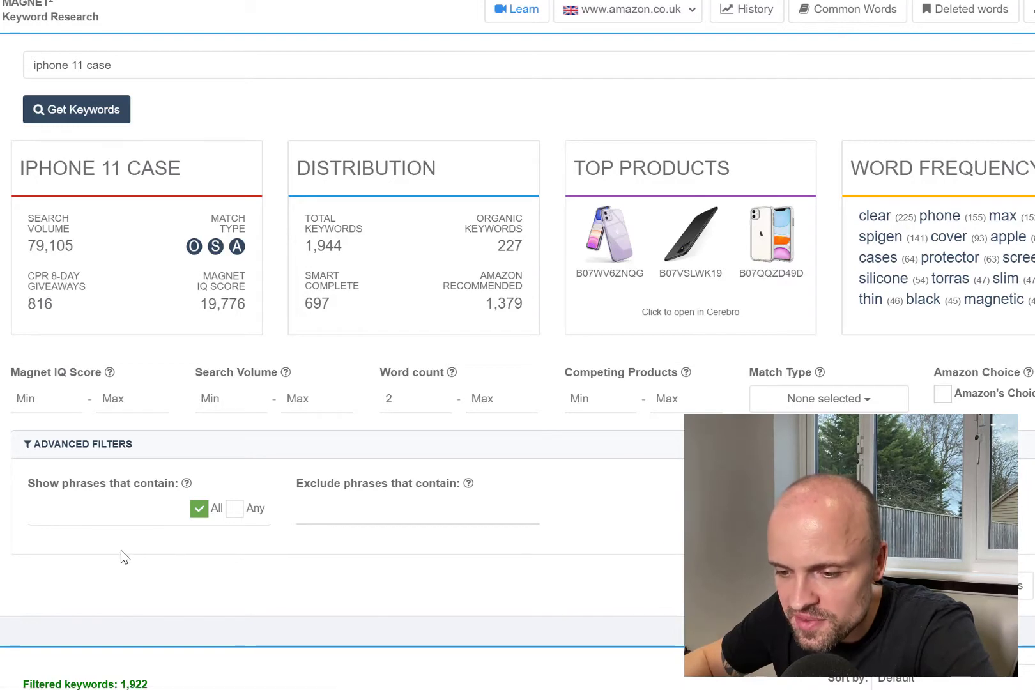
{"action": "scroll", "coordinate": [121, 551], "scroll_direction": "down", "scroll_amount": 2}
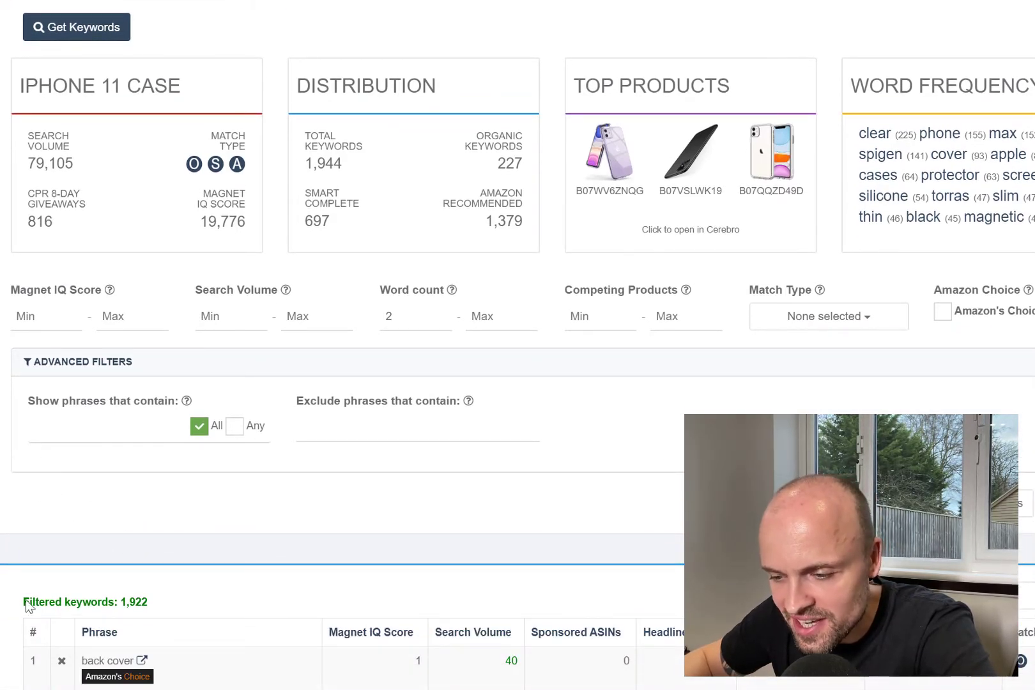
{"action": "scroll", "coordinate": [110, 534], "scroll_direction": "down", "scroll_amount": 4}
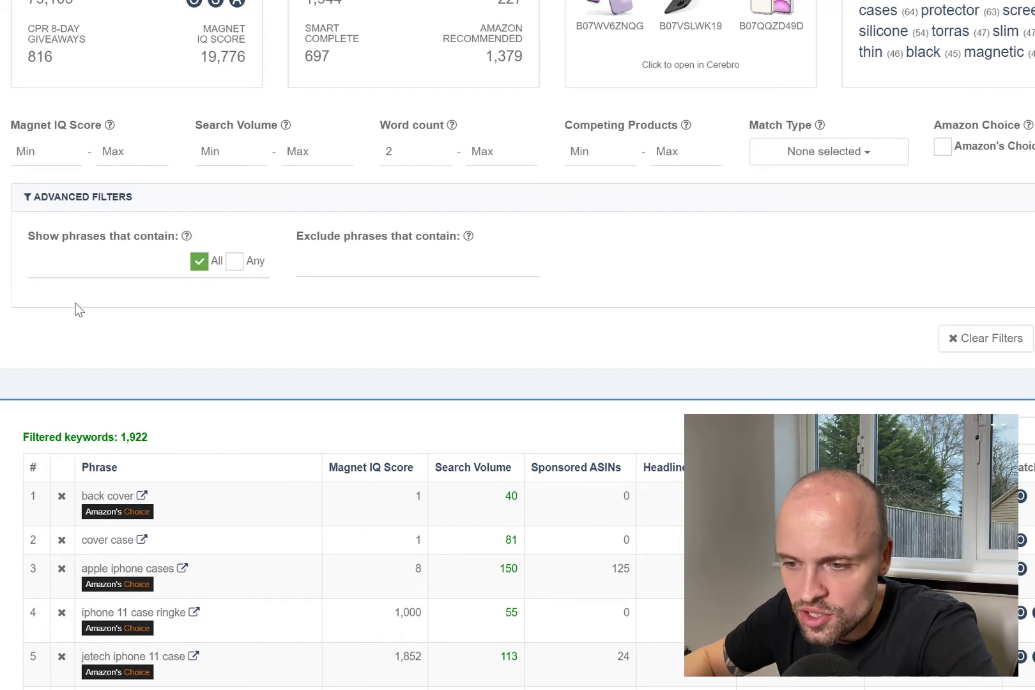
{"action": "left_click", "coordinate": [71, 261]}
{"action": "type", "text": "11"}
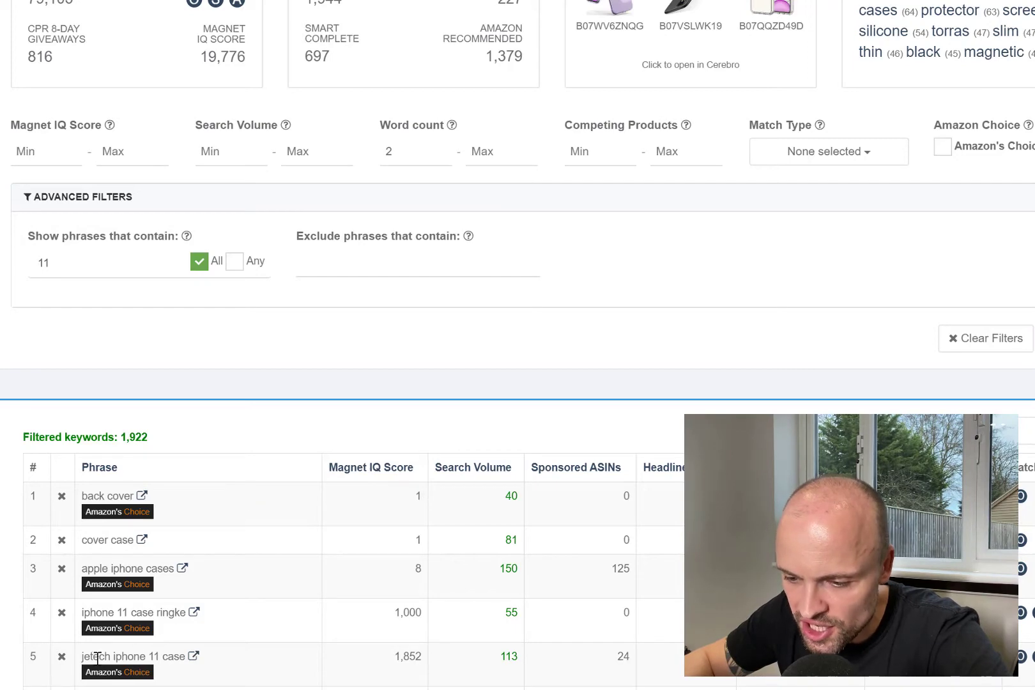
Paste the exclusion list, starting "apple, jetech, esr, torras, spigen, temdan, uag" and ending "tech21, tech 21", into the excluded phrases and apply the filters.
{"action": "scroll", "coordinate": [179, 655], "scroll_direction": "down", "scroll_amount": 2}
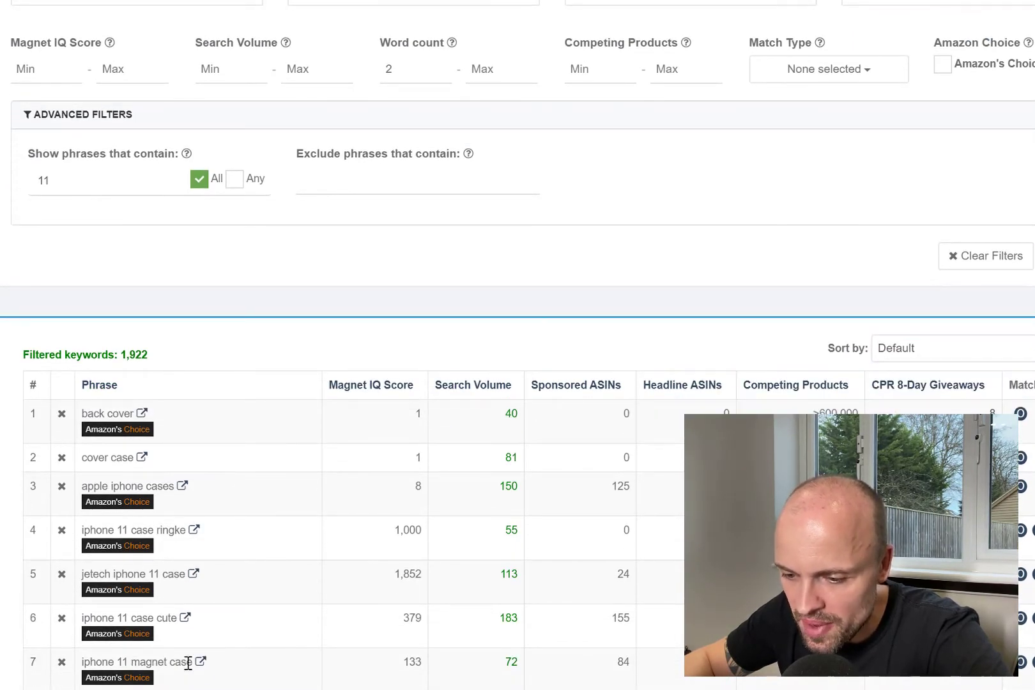
{"action": "scroll", "coordinate": [192, 665], "scroll_direction": "down", "scroll_amount": 1}
{"action": "scroll", "coordinate": [256, 644], "scroll_direction": "up", "scroll_amount": 2}
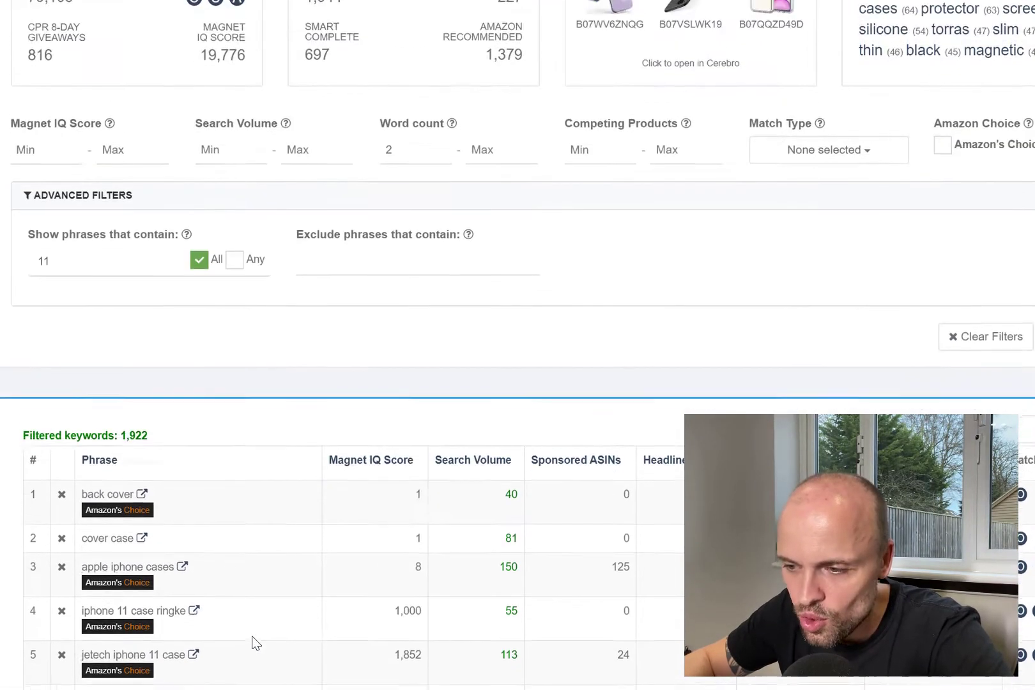
{"action": "left_click", "coordinate": [421, 265]}
{"action": "key", "text": "ctrl+v"}
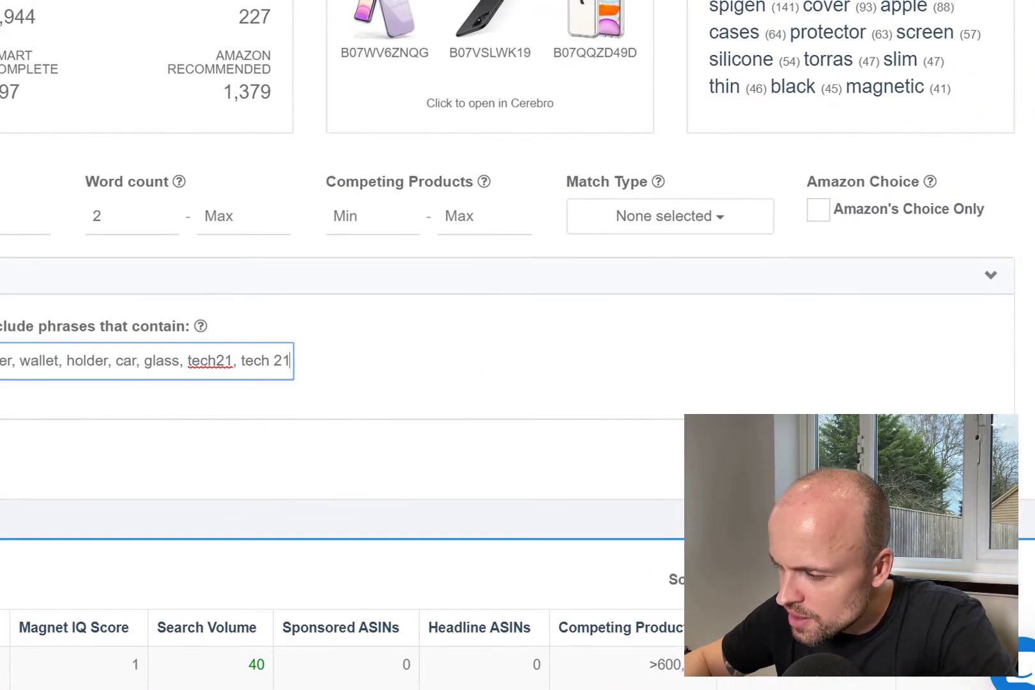
{"action": "key", "text": "Return"}
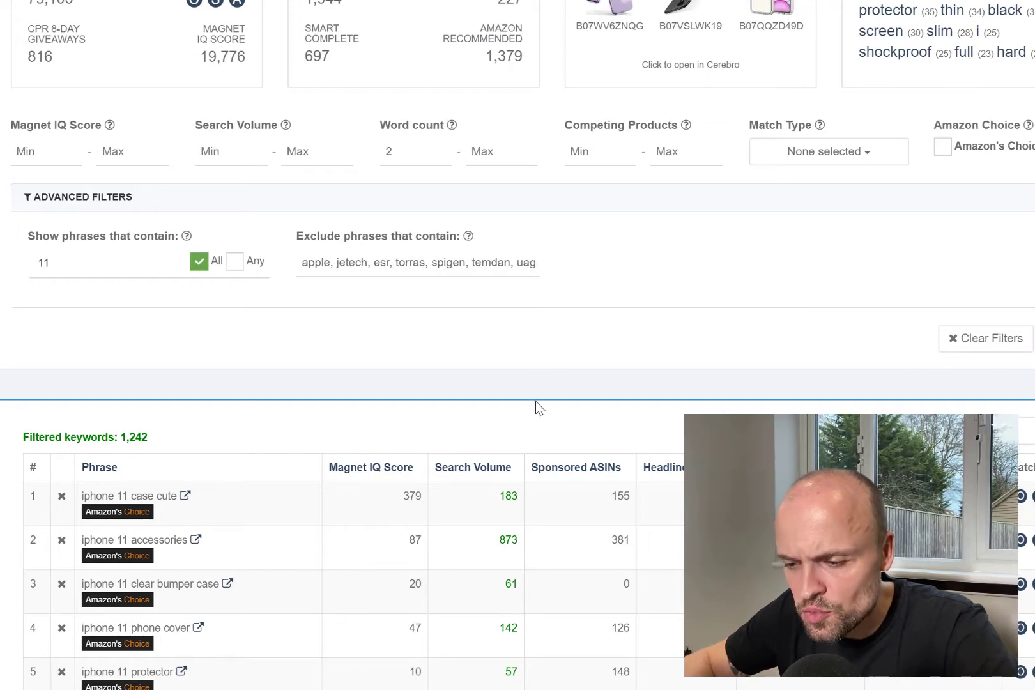
Sort the filtered keywords by search volume from high to low and review the top phrases.
{"action": "scroll", "coordinate": [479, 455], "scroll_direction": "down", "scroll_amount": 2}
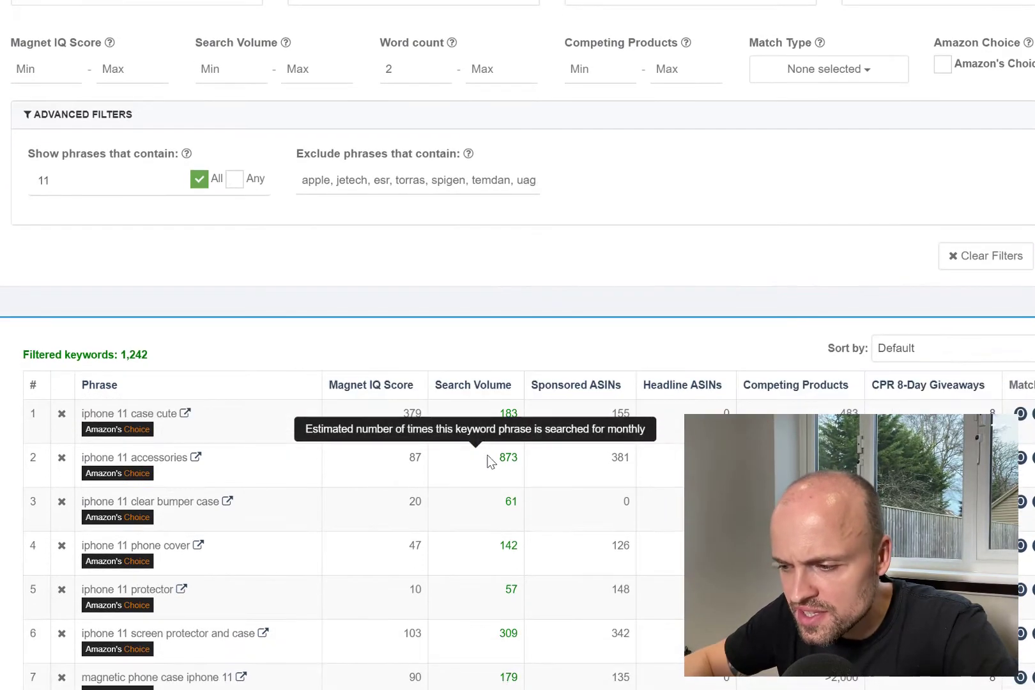
{"action": "left_click", "coordinate": [487, 387]}
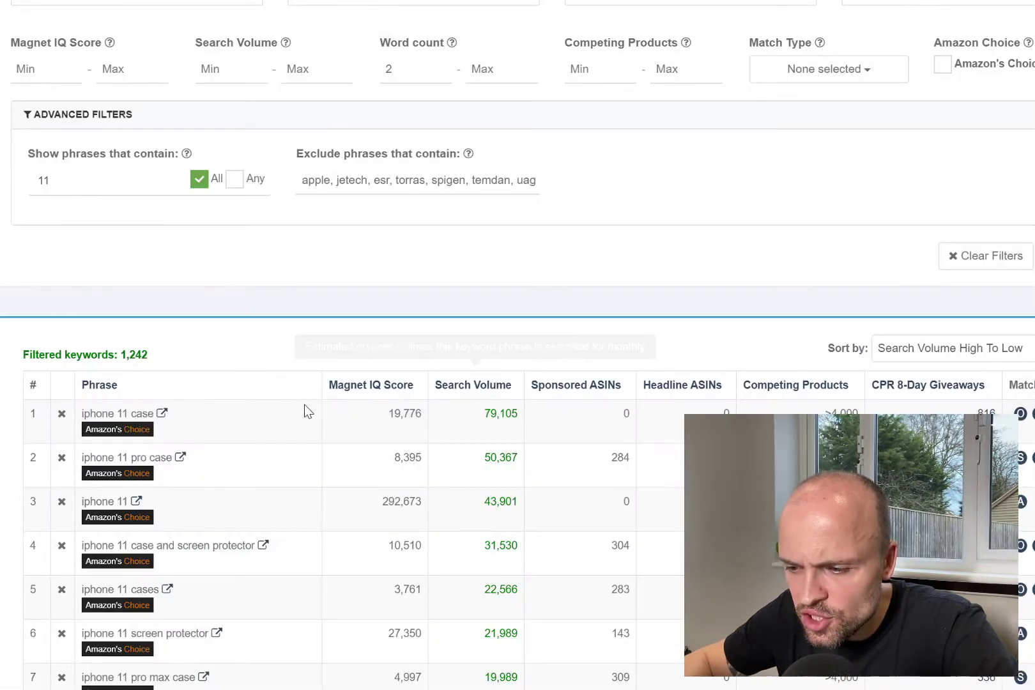
{"action": "scroll", "coordinate": [257, 503], "scroll_direction": "down", "scroll_amount": 3}
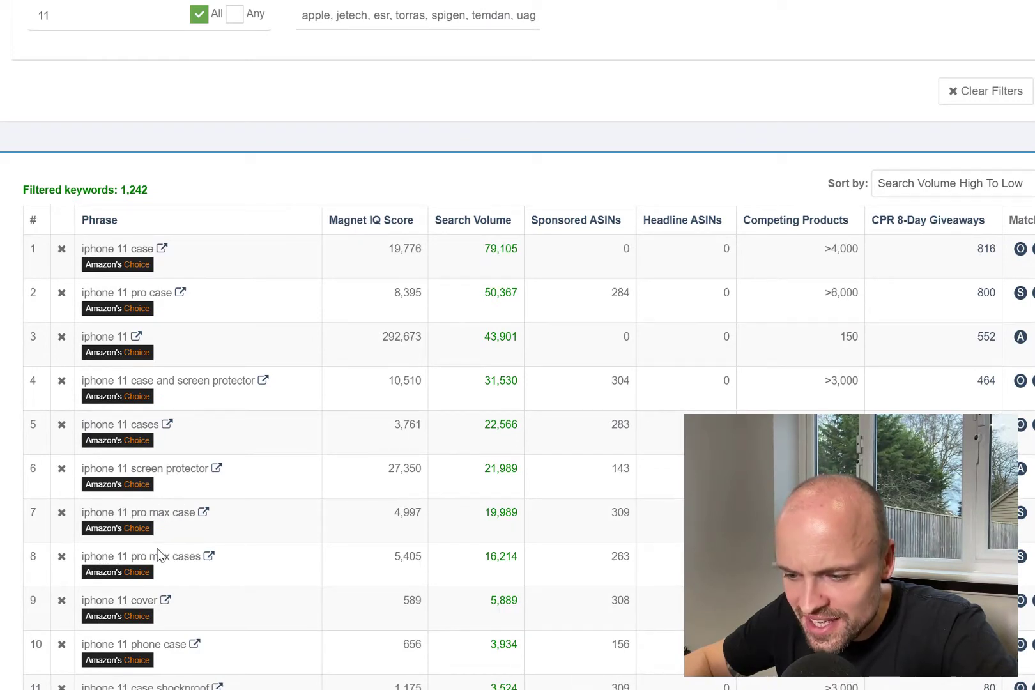
Add "pro, max," to the start of the excluded phrases and apply the filters.
{"action": "scroll", "coordinate": [243, 473], "scroll_direction": "up", "scroll_amount": 5}
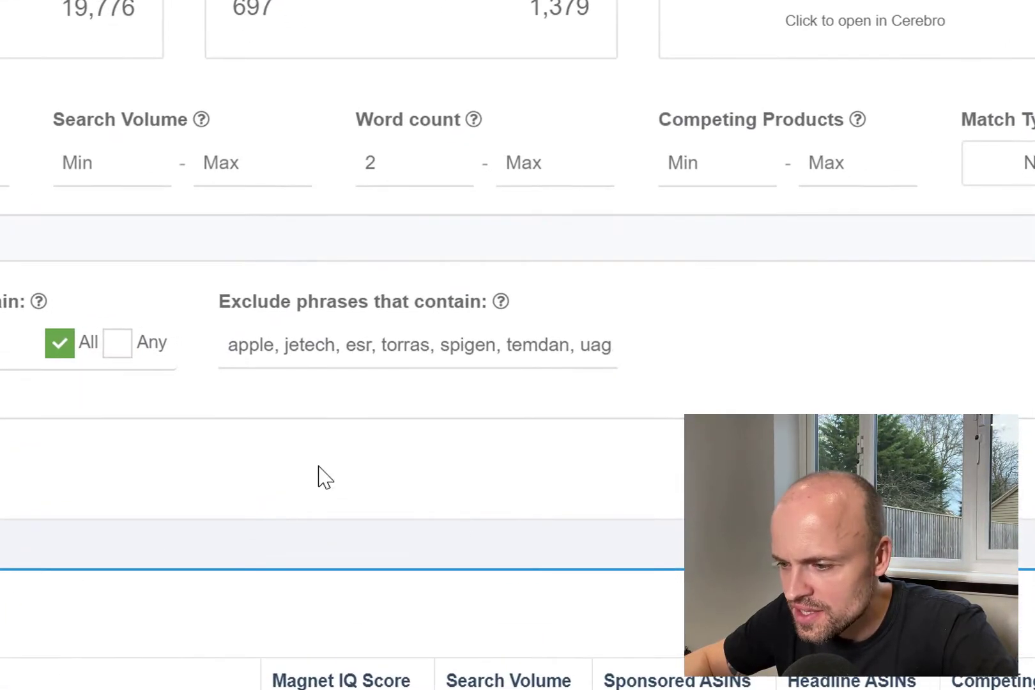
{"action": "left_click", "coordinate": [235, 349]}
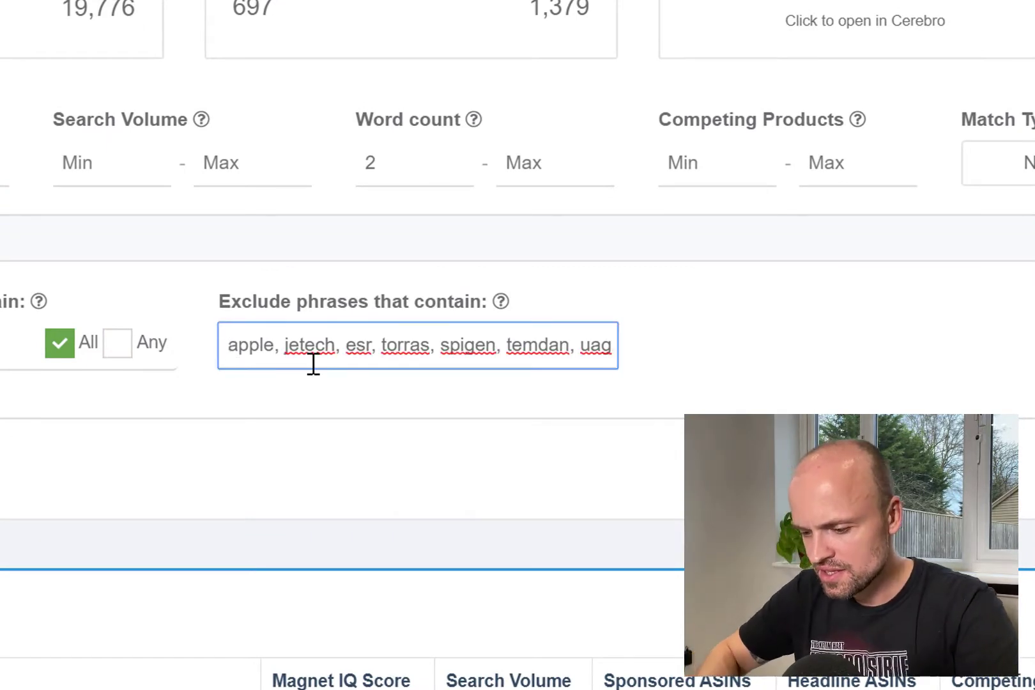
{"action": "type", "text": "pro, max"}
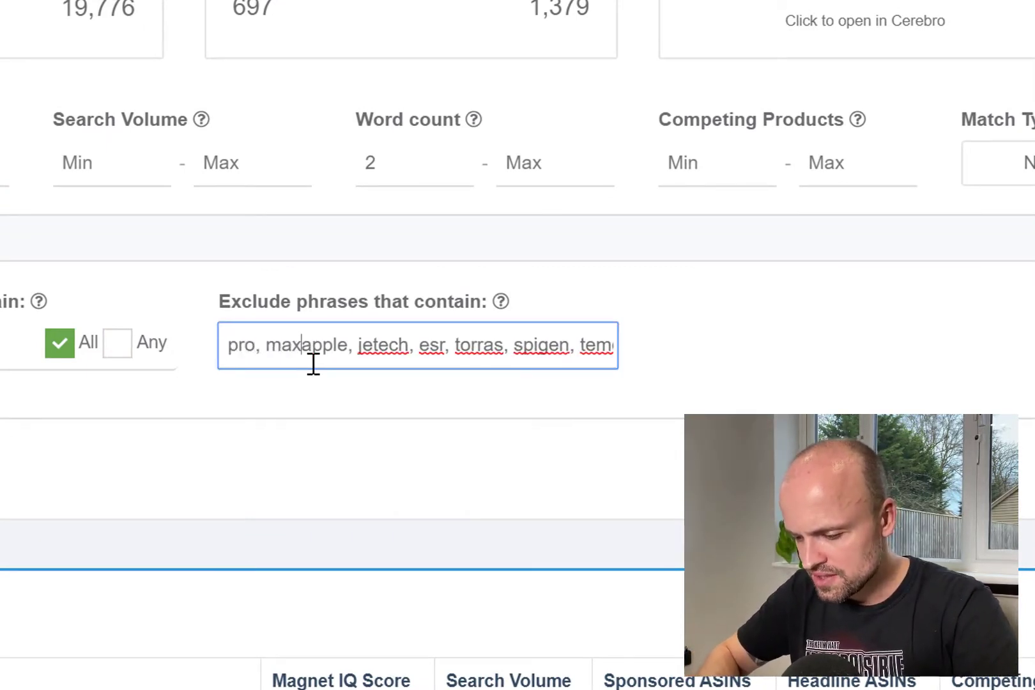
{"action": "type", "text": ","}
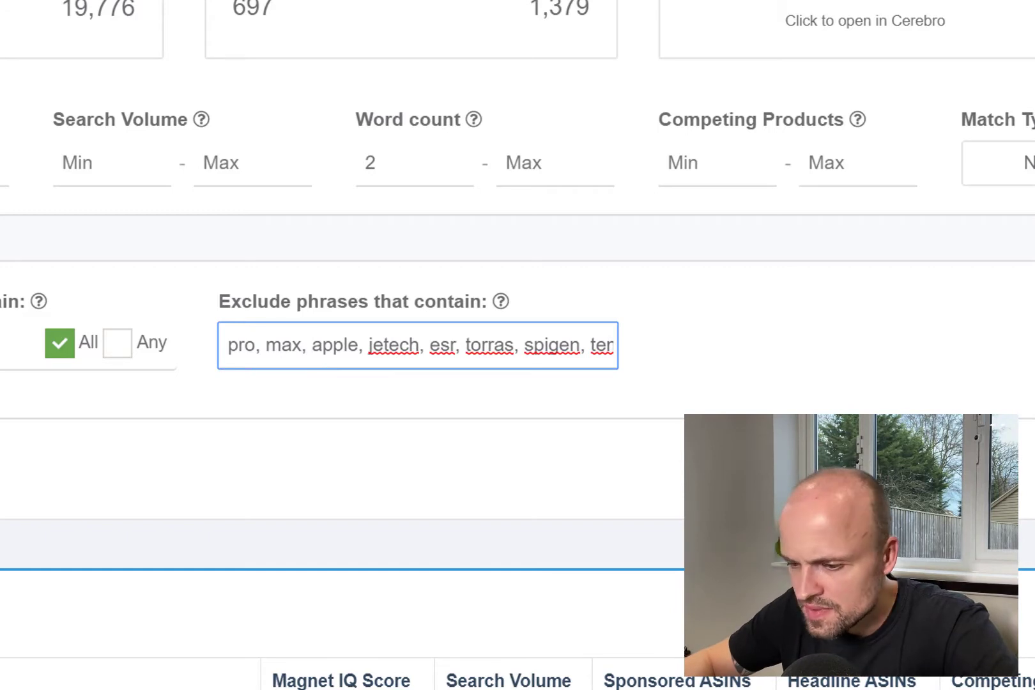
{"action": "key", "text": "Return"}
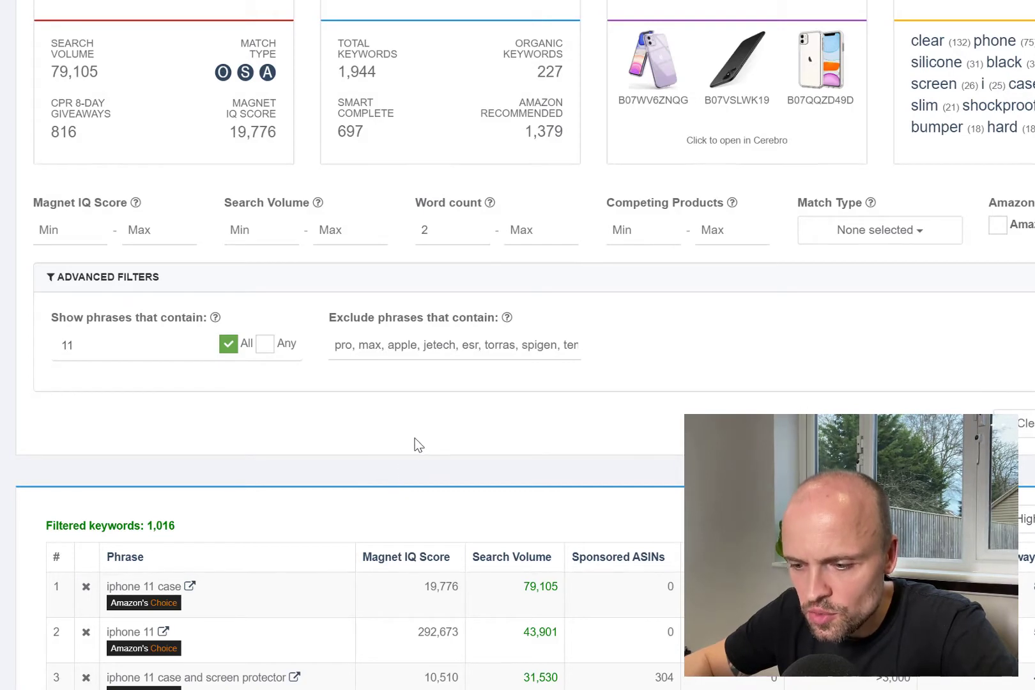
Review the filtered phrases, add "amazon, glitter, magnetic, otterbox," to the start of the excluded phrases and apply the filters.
{"action": "scroll", "coordinate": [409, 460], "scroll_direction": "down", "scroll_amount": 5}
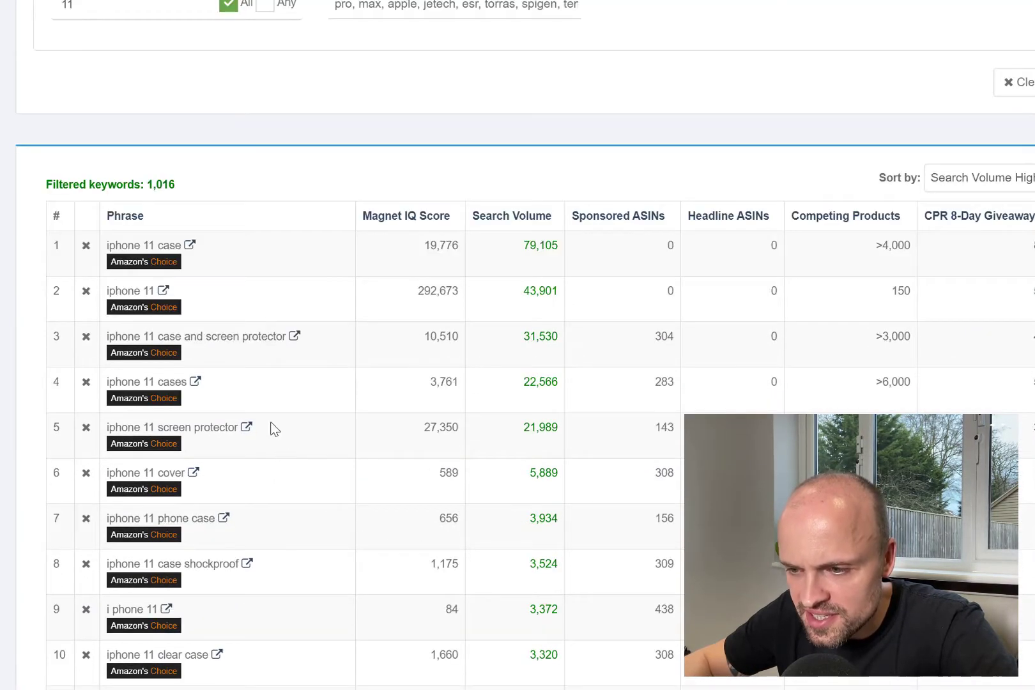
{"action": "scroll", "coordinate": [272, 429], "scroll_direction": "down", "scroll_amount": 5}
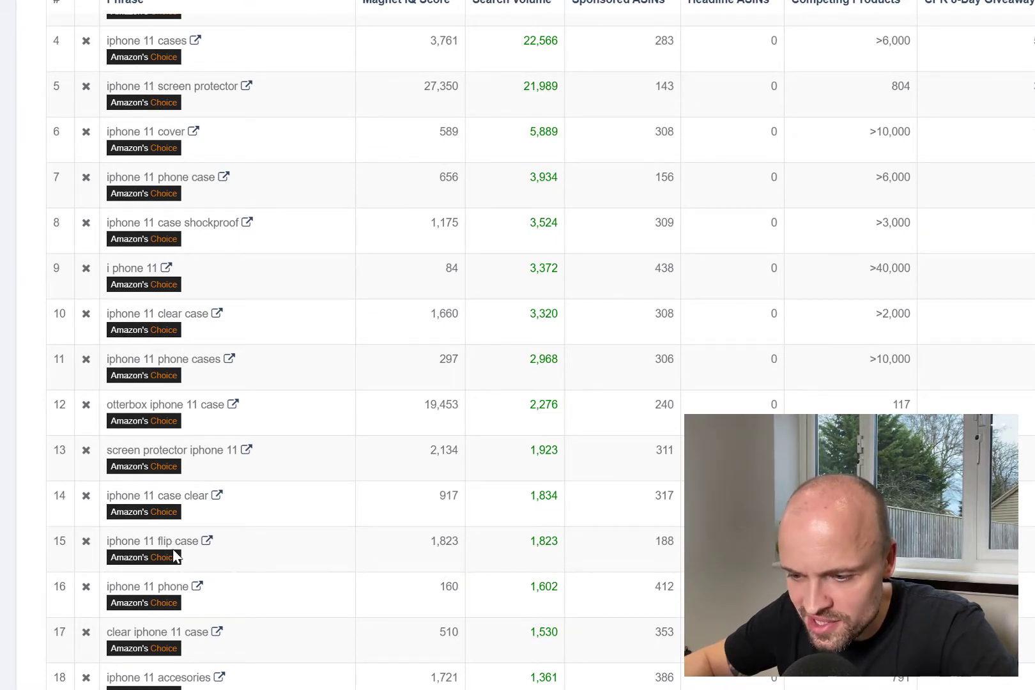
{"action": "scroll", "coordinate": [239, 587], "scroll_direction": "down", "scroll_amount": 13}
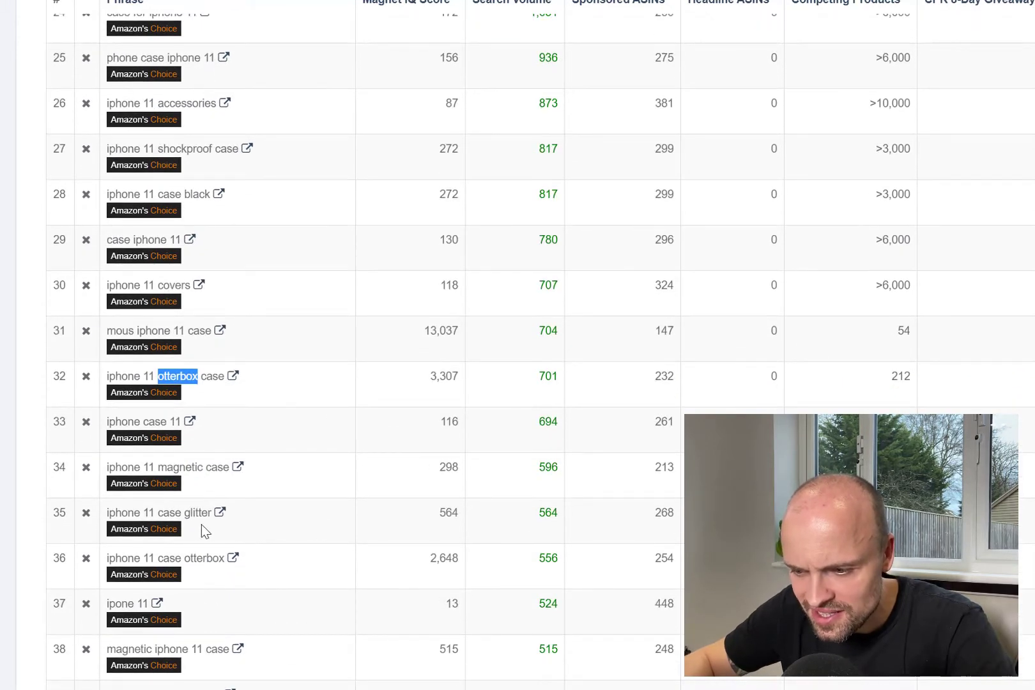
{"action": "scroll", "coordinate": [301, 566], "scroll_direction": "down", "scroll_amount": 3}
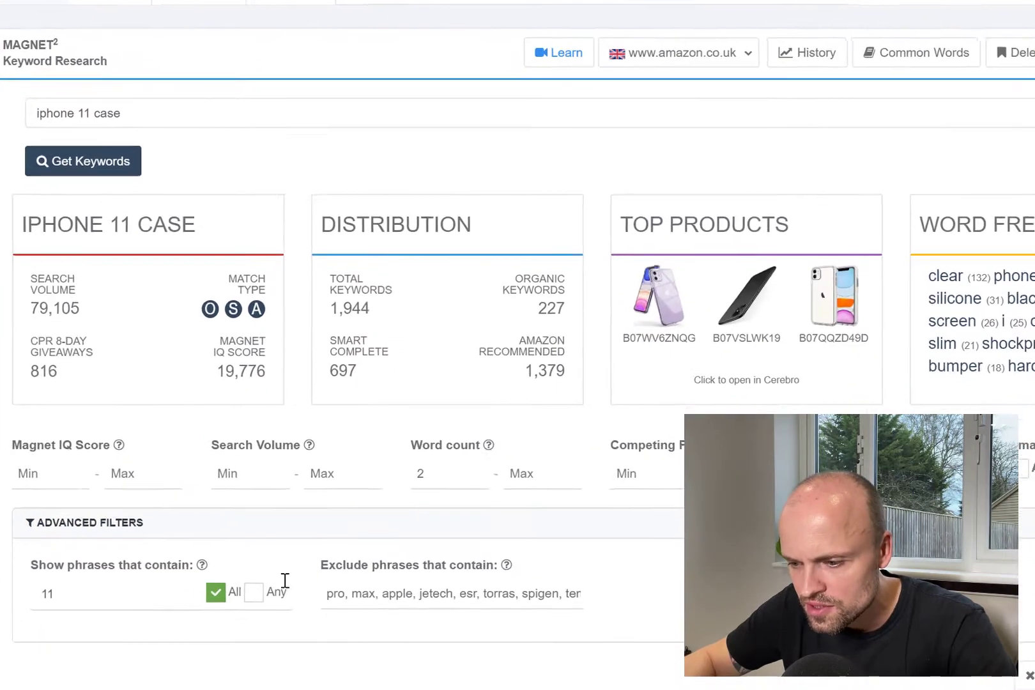
{"action": "left_click", "coordinate": [269, 551]}
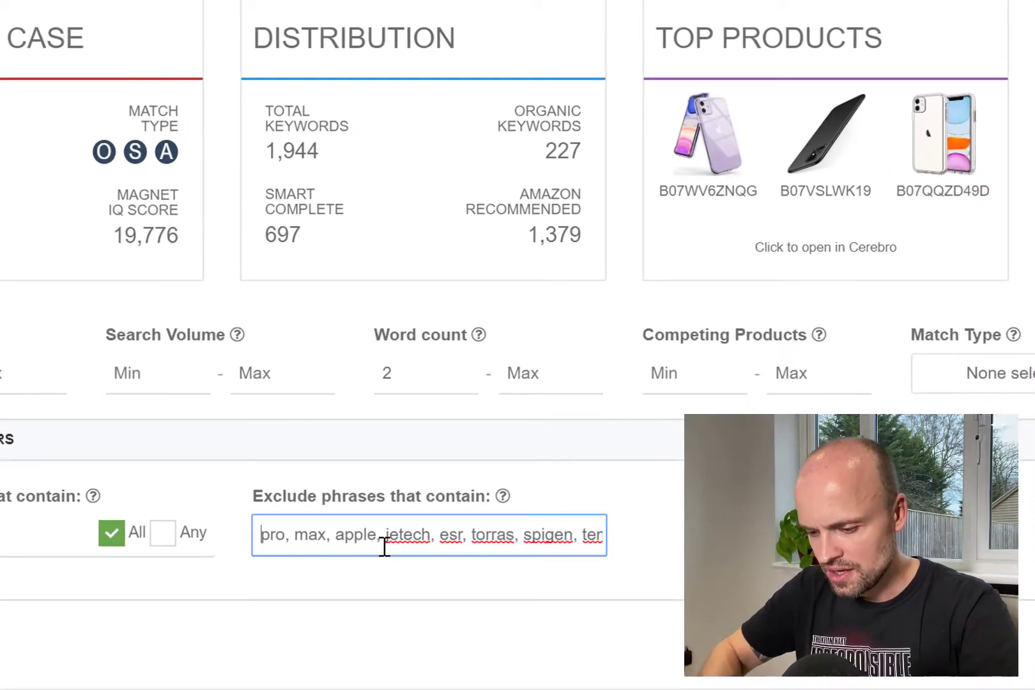
{"action": "type", "text": "amazon, glitte"}
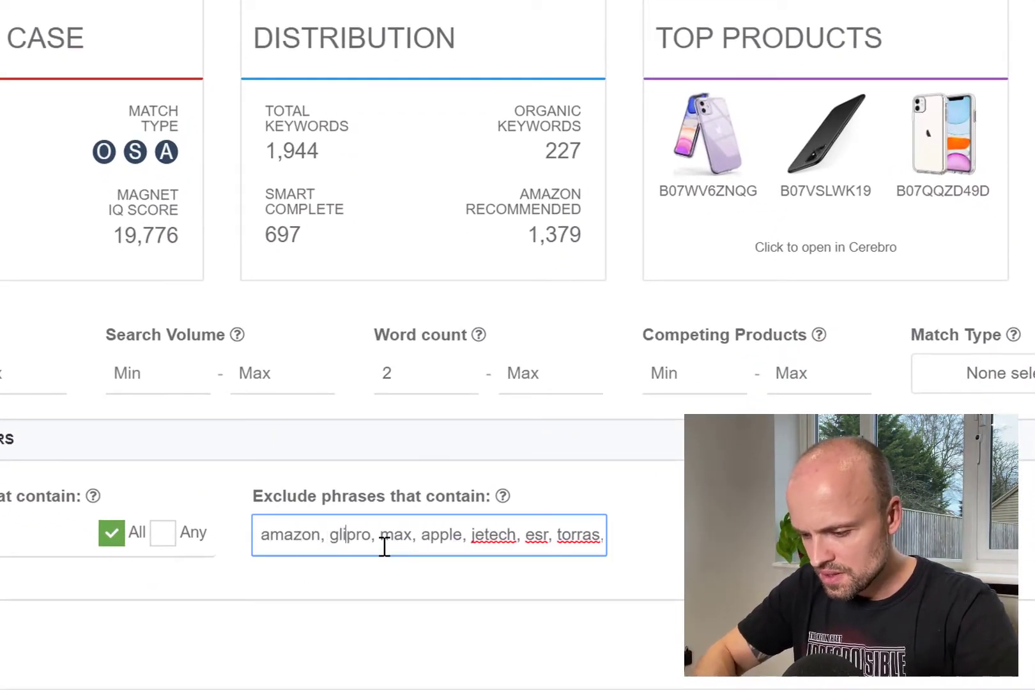
{"action": "type", "text": "r, magneti"}
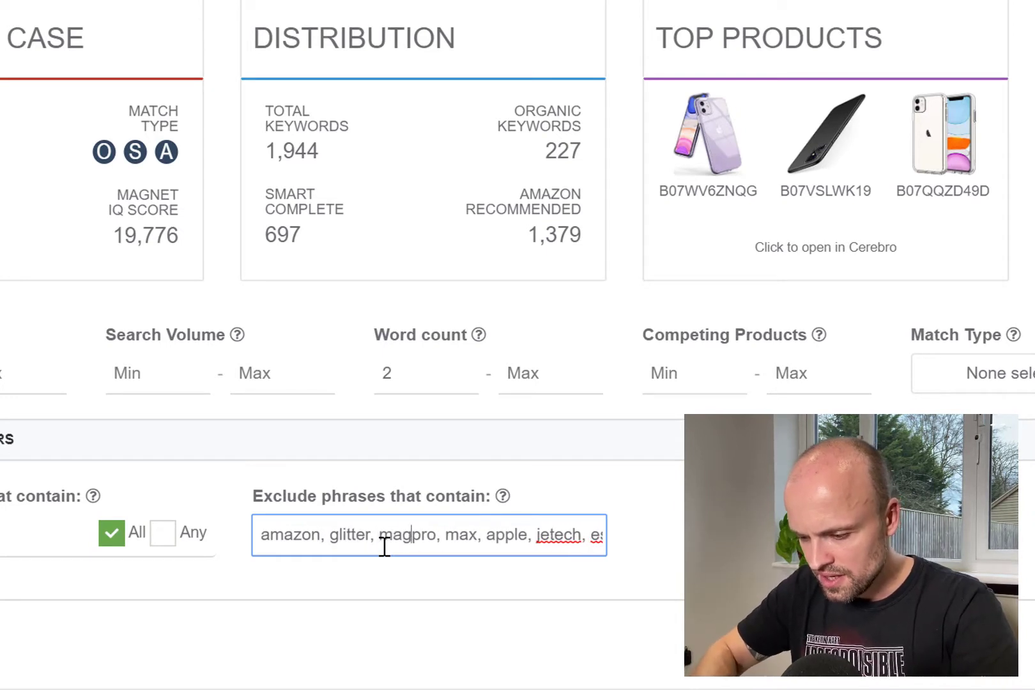
{"action": "type", "text": "c, otterbox"}
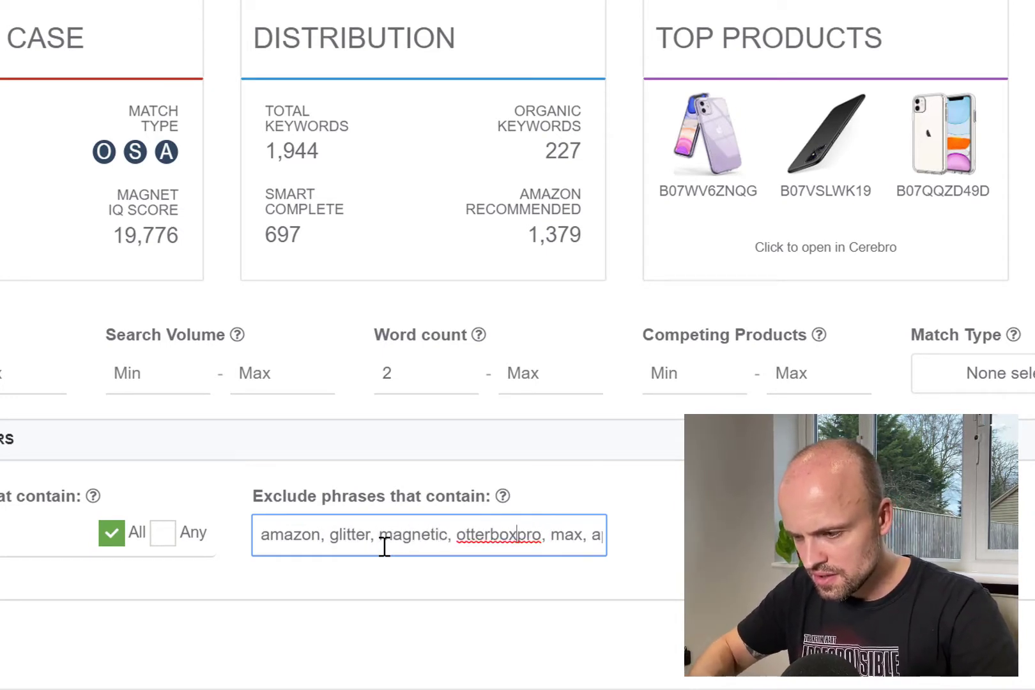
{"action": "type", "text": ","}
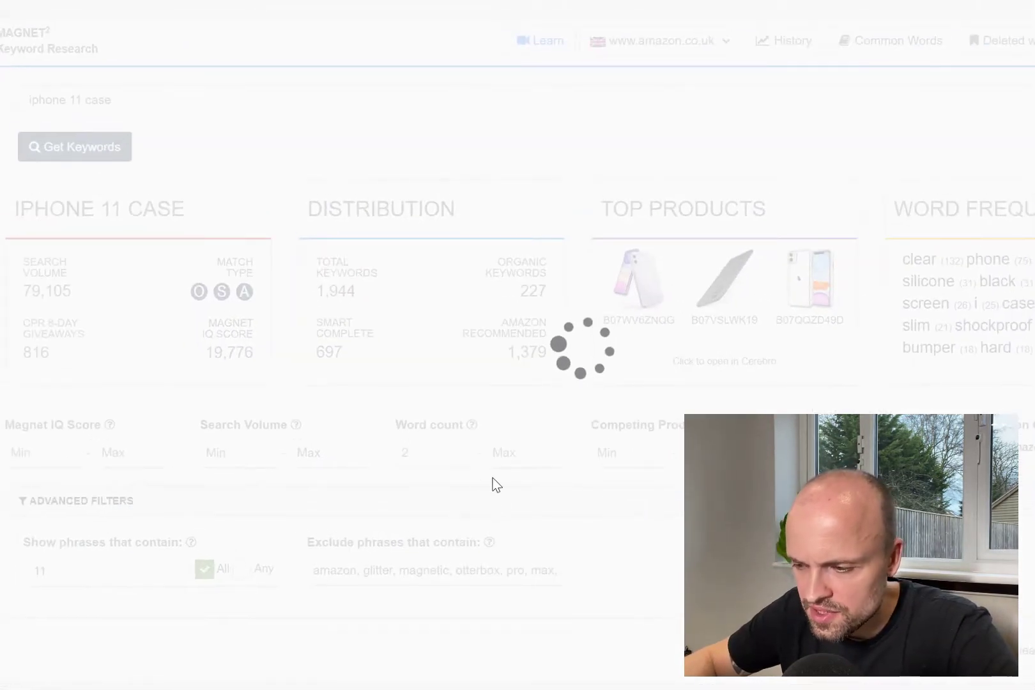
Review the remaining phrases and add "marble, ted baker, charger" after "amazon" in the excluded phrases, applying the filters.
{"action": "scroll", "coordinate": [387, 479], "scroll_direction": "down", "scroll_amount": 4}
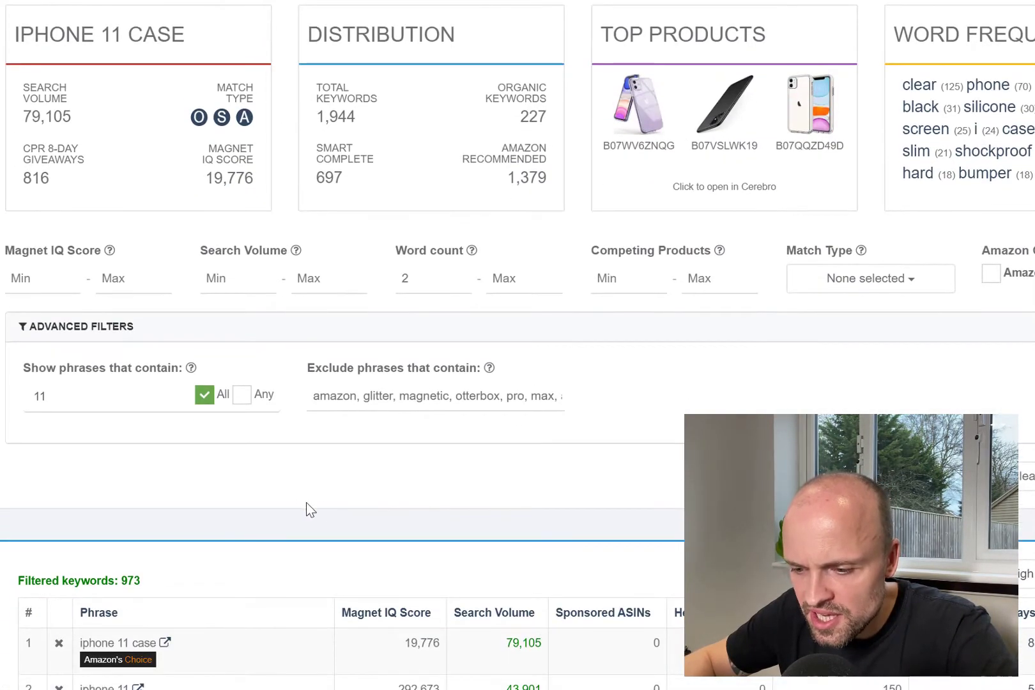
{"action": "scroll", "coordinate": [298, 498], "scroll_direction": "down", "scroll_amount": 3}
{"action": "scroll", "coordinate": [100, 529], "scroll_direction": "down", "scroll_amount": 8}
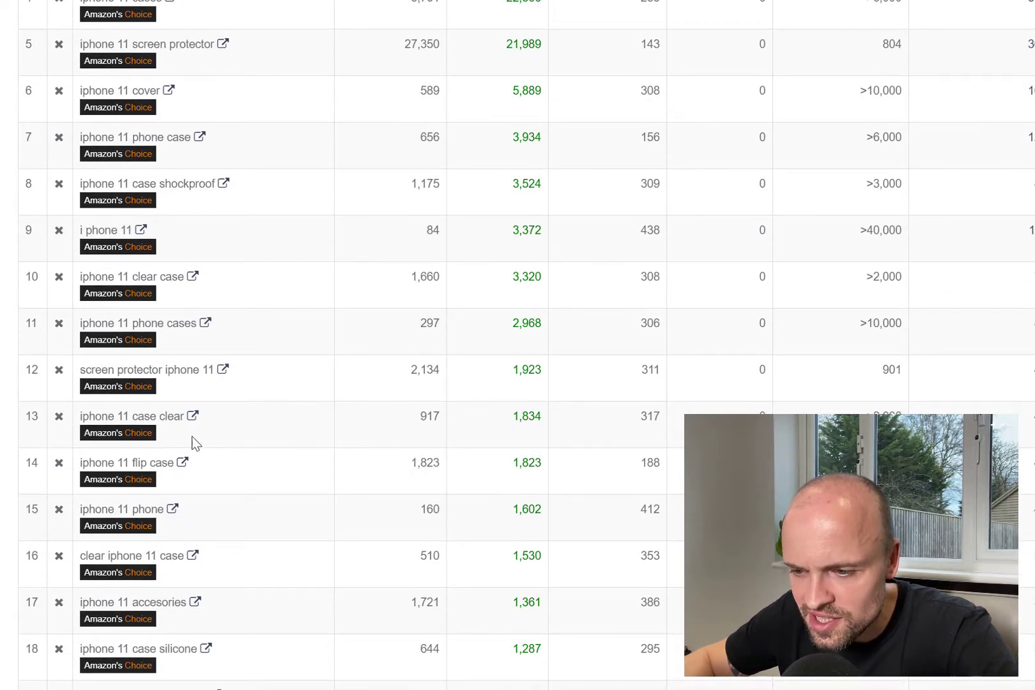
{"action": "scroll", "coordinate": [238, 481], "scroll_direction": "down", "scroll_amount": 5}
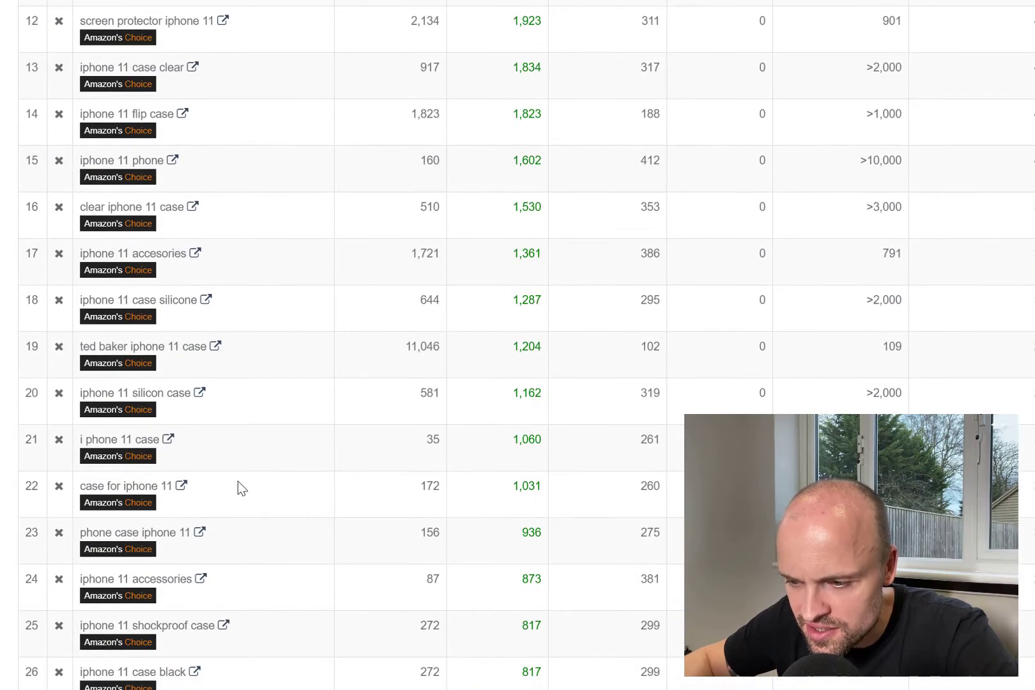
{"action": "scroll", "coordinate": [227, 479], "scroll_direction": "down", "scroll_amount": 3}
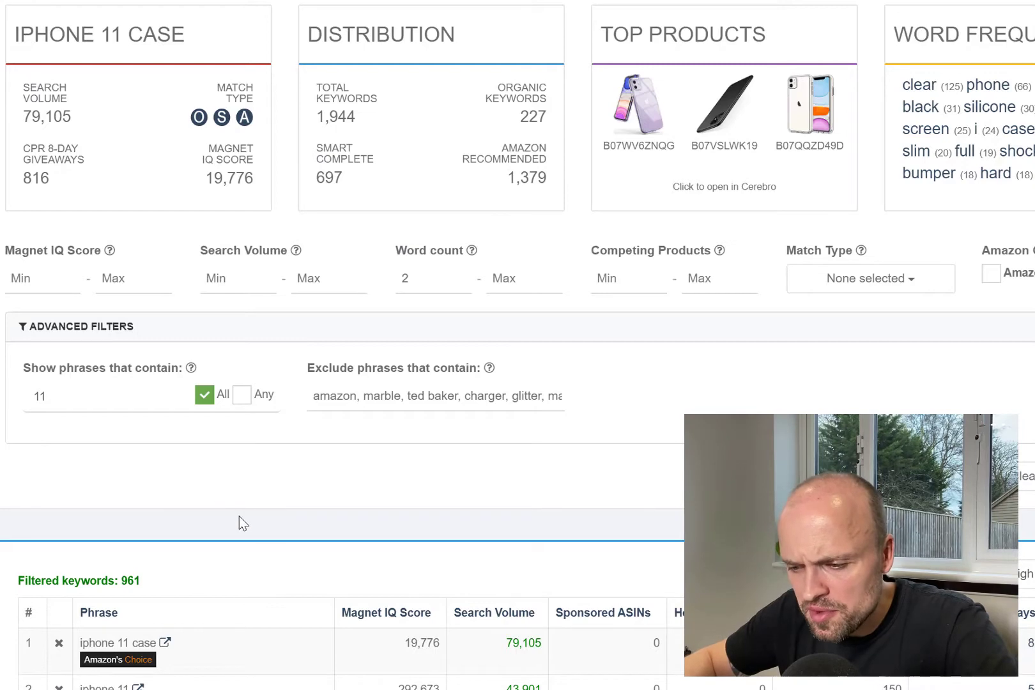
Examine the first page of filtered keywords from the highest search volume down to the fiftieth phrase.
{"action": "scroll", "coordinate": [301, 523], "scroll_direction": "down", "scroll_amount": 1}
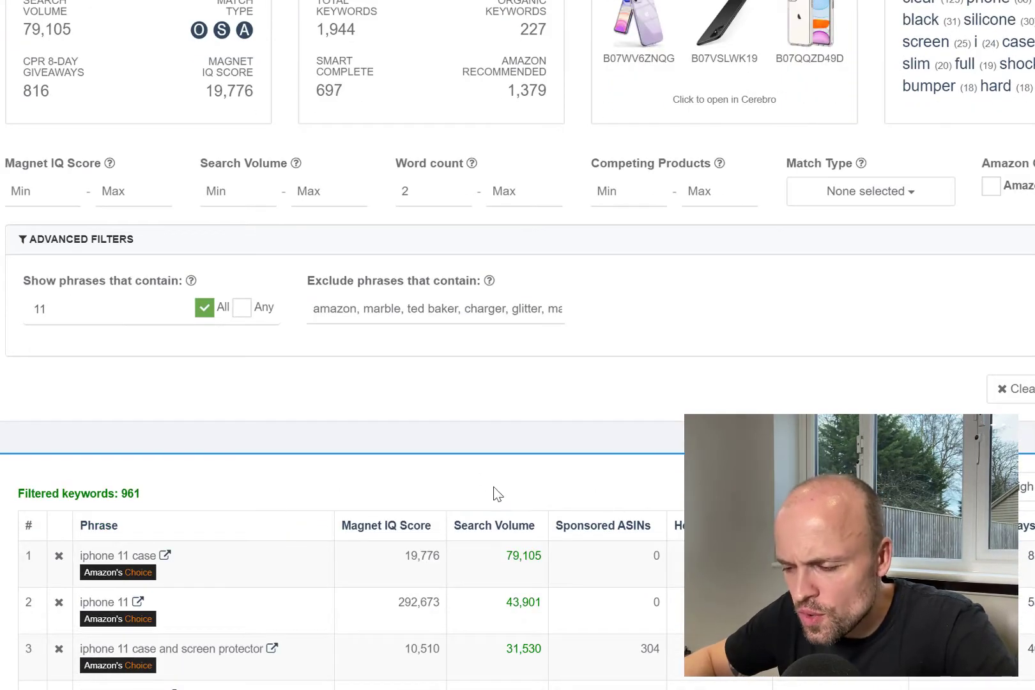
{"action": "scroll", "coordinate": [361, 412], "scroll_direction": "down", "scroll_amount": 2}
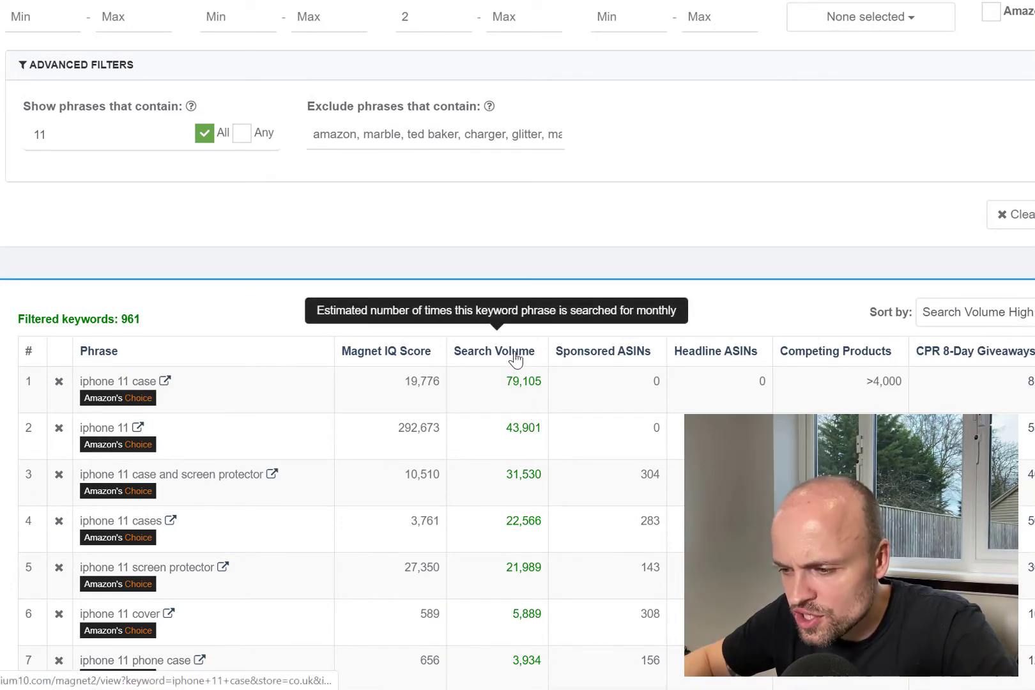
{"action": "scroll", "coordinate": [554, 497], "scroll_direction": "down", "scroll_amount": 19}
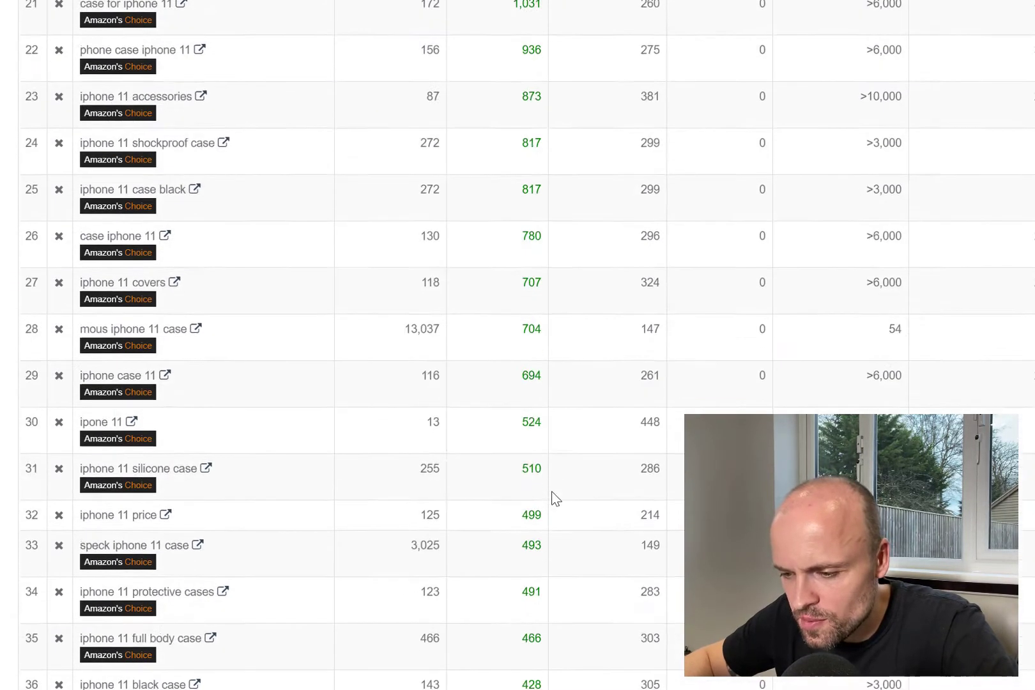
{"action": "scroll", "coordinate": [554, 497], "scroll_direction": "down", "scroll_amount": 6}
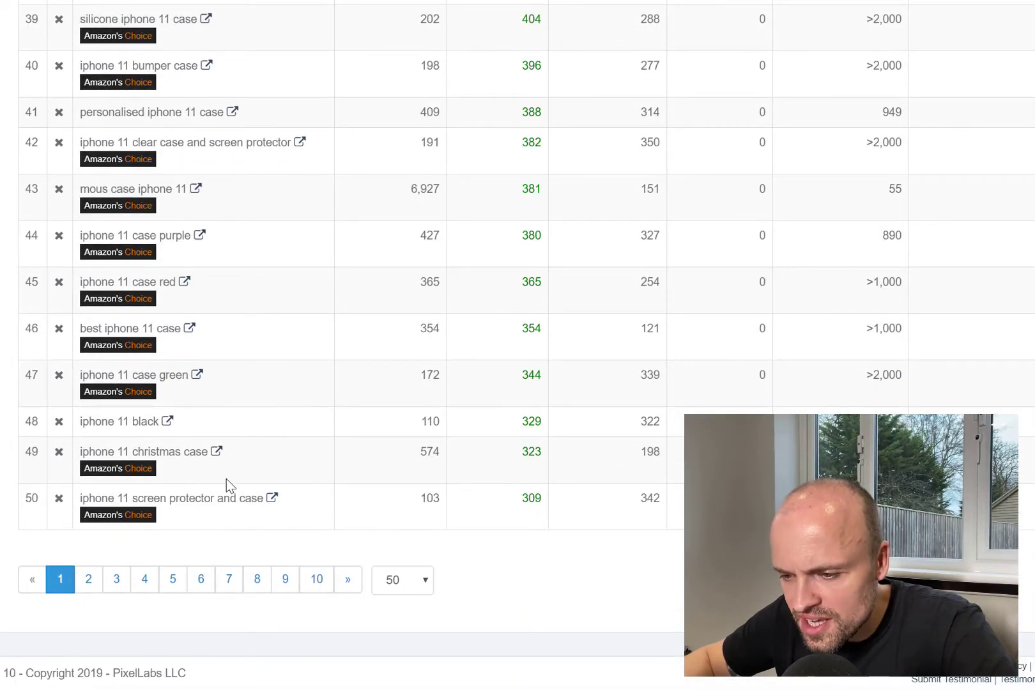
{"action": "scroll", "coordinate": [438, 333], "scroll_direction": "up", "scroll_amount": 20}
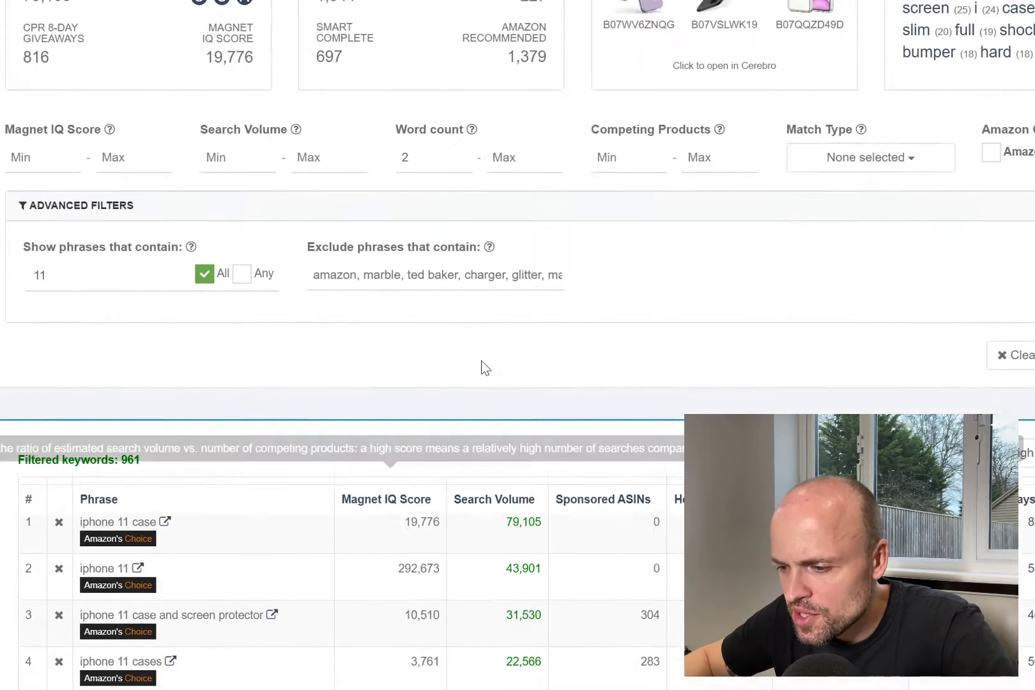
{"action": "scroll", "coordinate": [483, 303], "scroll_direction": "down", "scroll_amount": 5}
{"action": "scroll", "coordinate": [519, 307], "scroll_direction": "down", "scroll_amount": 1}
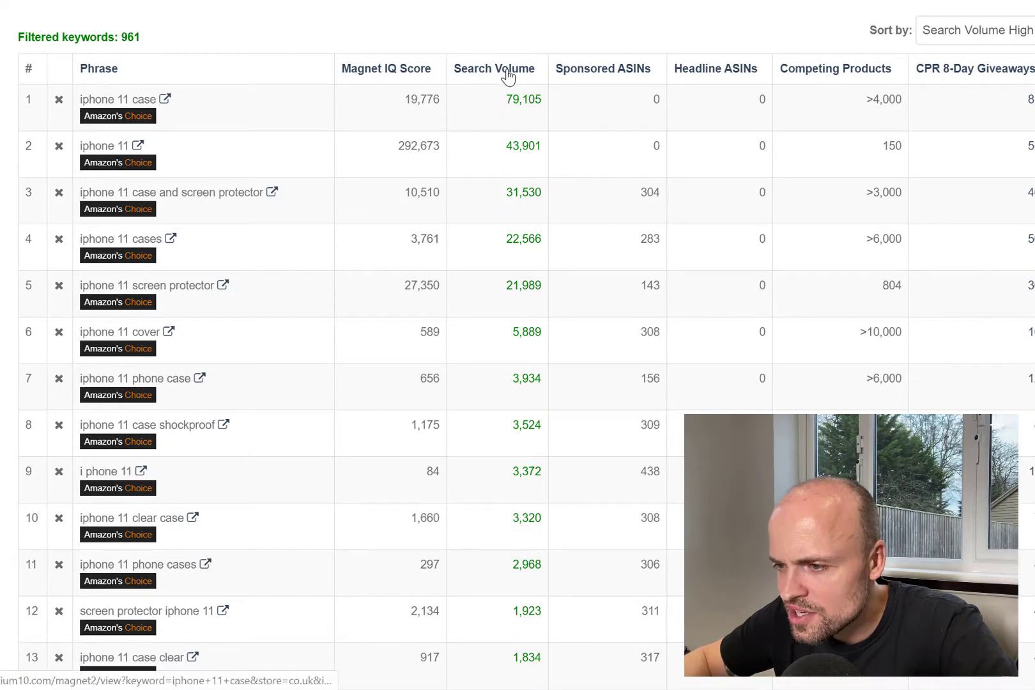
Sort the keywords by search volume from low to high to review the lowest-volume phrases, and return to the high-to-low order.
{"action": "left_click", "coordinate": [508, 72]}
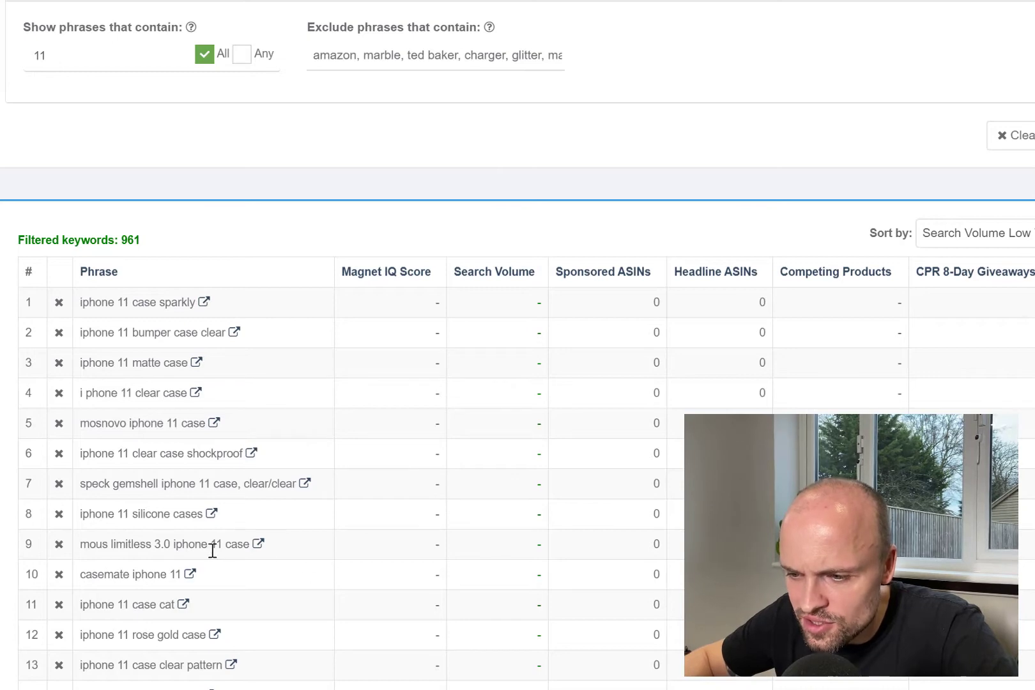
{"action": "scroll", "coordinate": [272, 555], "scroll_direction": "down", "scroll_amount": 5}
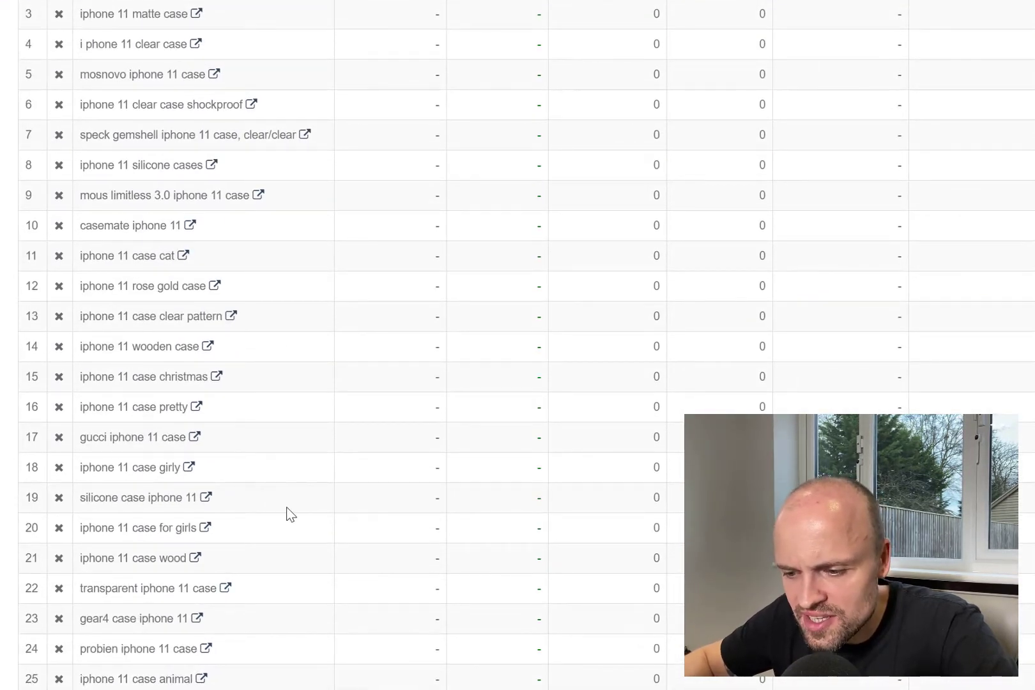
{"action": "scroll", "coordinate": [294, 513], "scroll_direction": "down", "scroll_amount": 13}
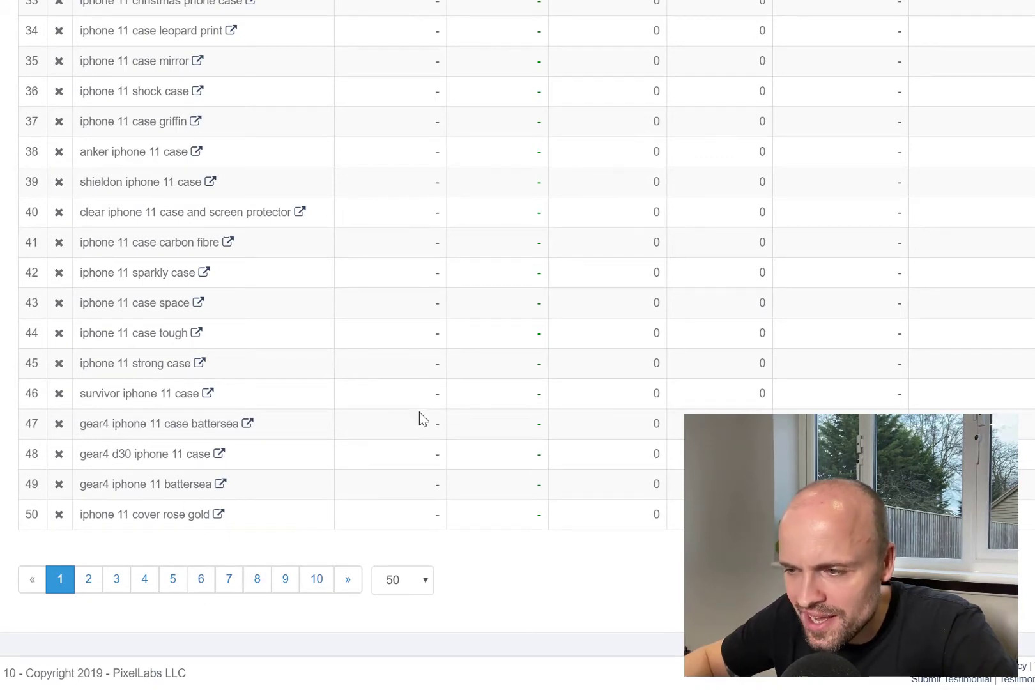
{"action": "scroll", "coordinate": [420, 414], "scroll_direction": "up", "scroll_amount": 15}
{"action": "scroll", "coordinate": [422, 414], "scroll_direction": "up", "scroll_amount": 2}
{"action": "scroll", "coordinate": [424, 415], "scroll_direction": "down", "scroll_amount": 2}
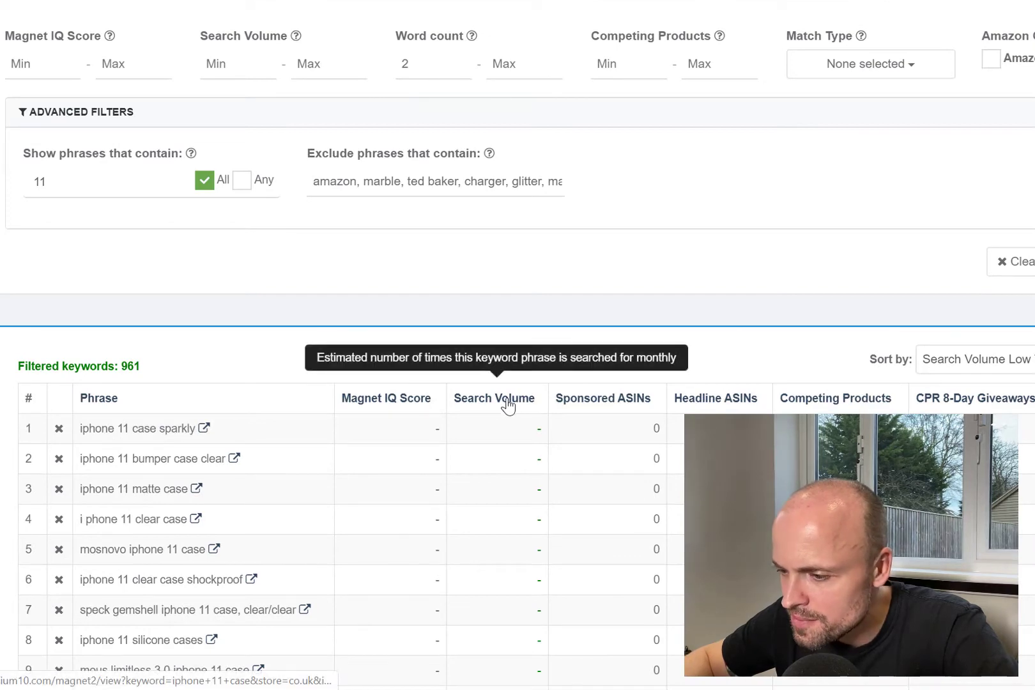
{"action": "left_click", "coordinate": [508, 404]}
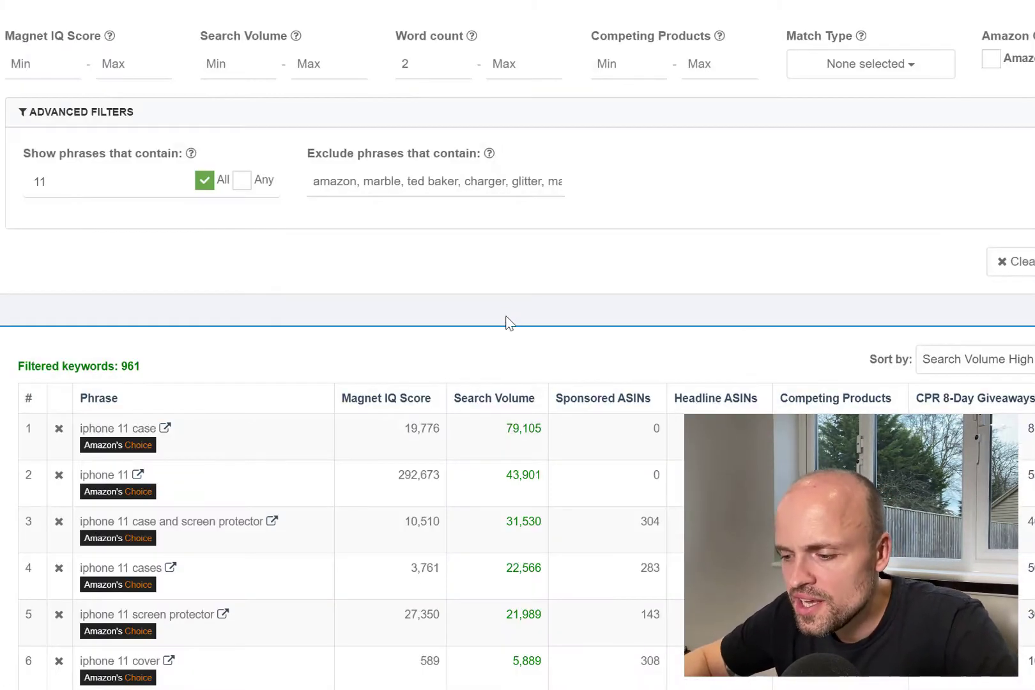
Compare the search volumes of the leading phrases with those at the end of the first results page.
{"action": "scroll", "coordinate": [505, 326], "scroll_direction": "down", "scroll_amount": 12}
{"action": "scroll", "coordinate": [502, 348], "scroll_direction": "down", "scroll_amount": 15}
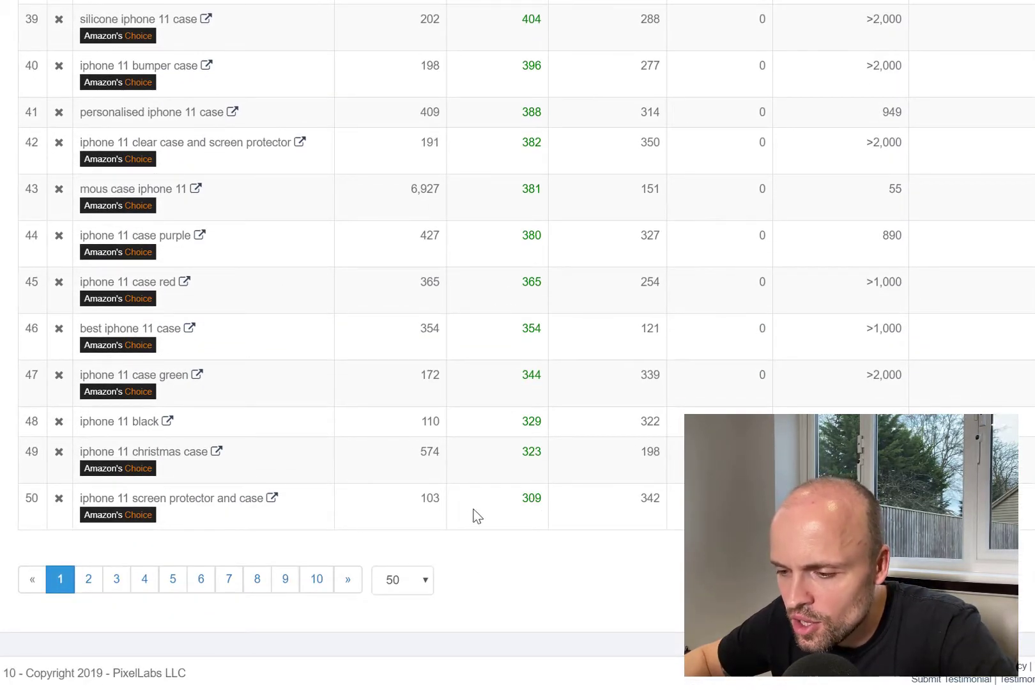
{"action": "scroll", "coordinate": [485, 495], "scroll_direction": "up", "scroll_amount": 20}
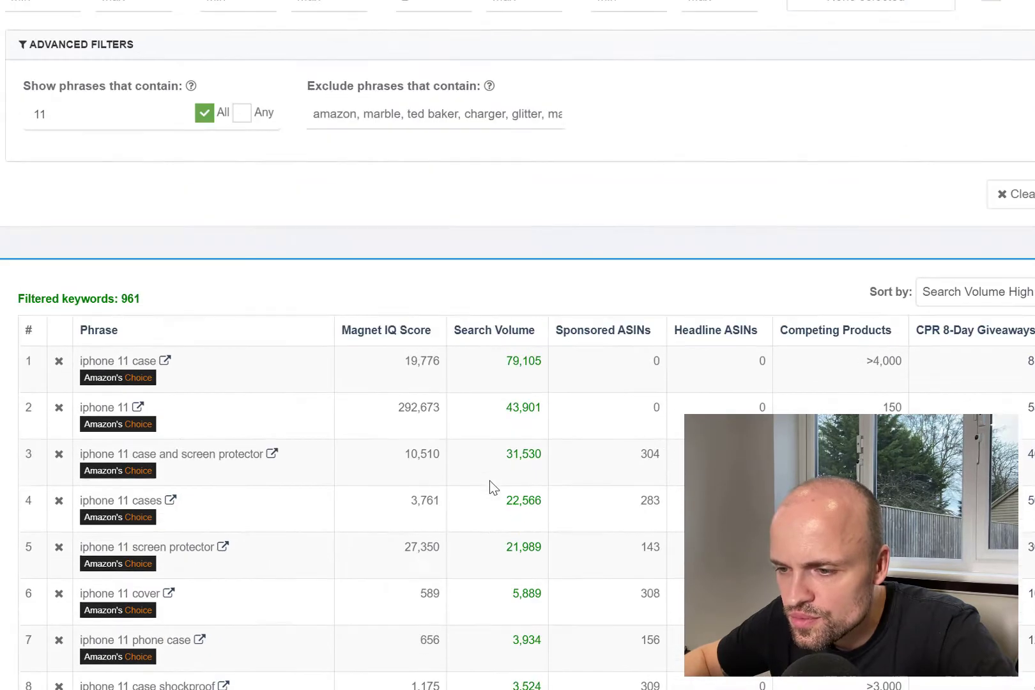
{"action": "scroll", "coordinate": [288, 134], "scroll_direction": "up", "scroll_amount": 3}
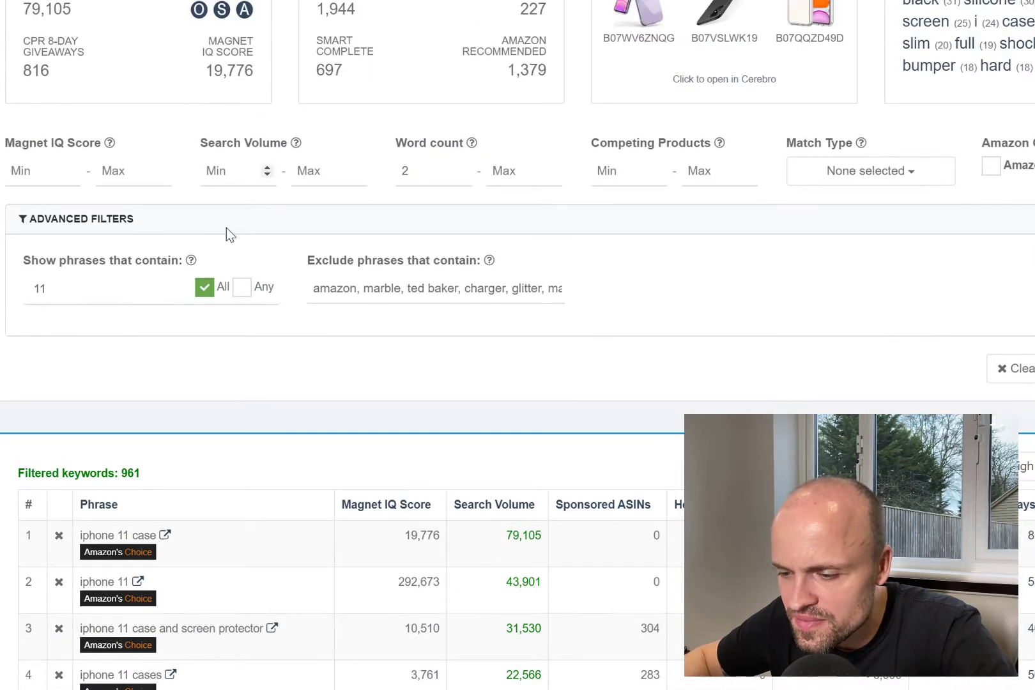
{"action": "scroll", "coordinate": [362, 433], "scroll_direction": "down", "scroll_amount": 3}
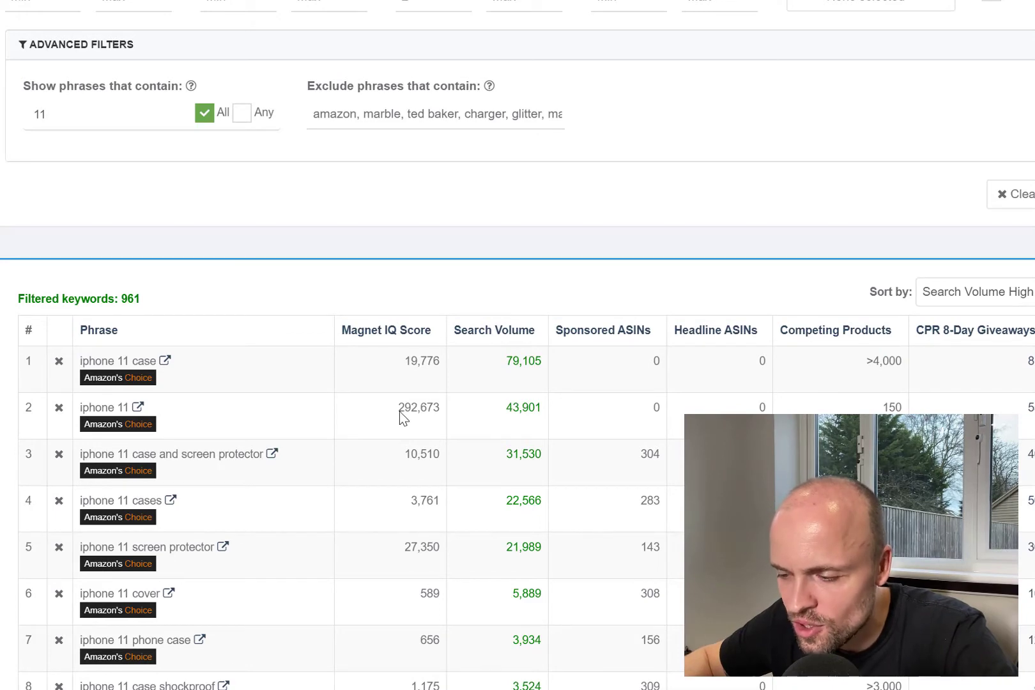
{"action": "scroll", "coordinate": [485, 444], "scroll_direction": "down", "scroll_amount": 20}
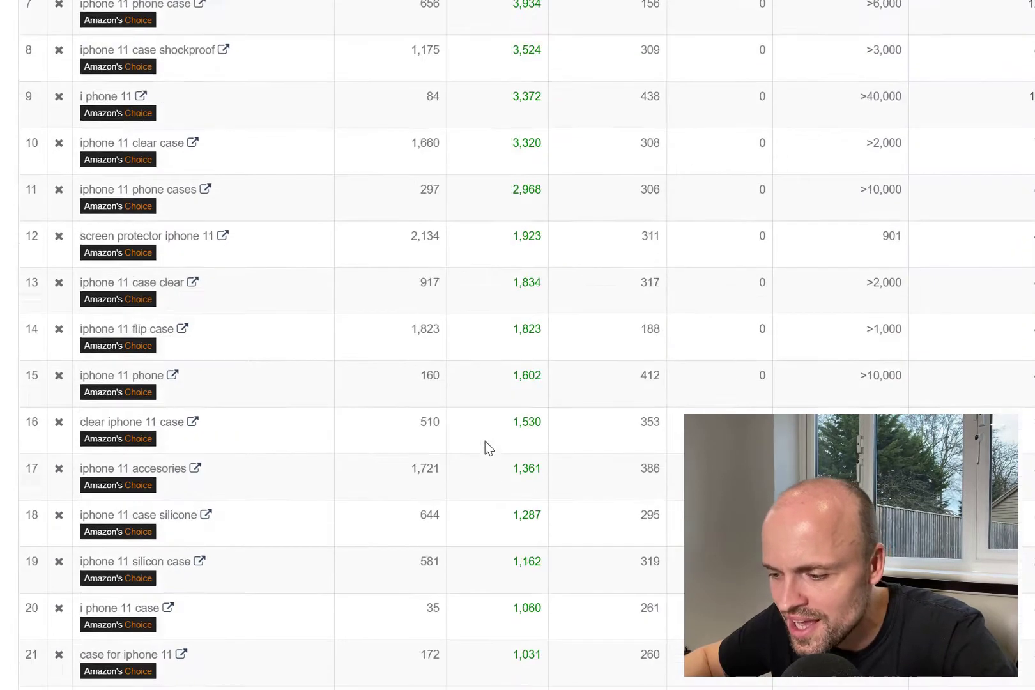
{"action": "scroll", "coordinate": [484, 251], "scroll_direction": "down", "scroll_amount": 10}
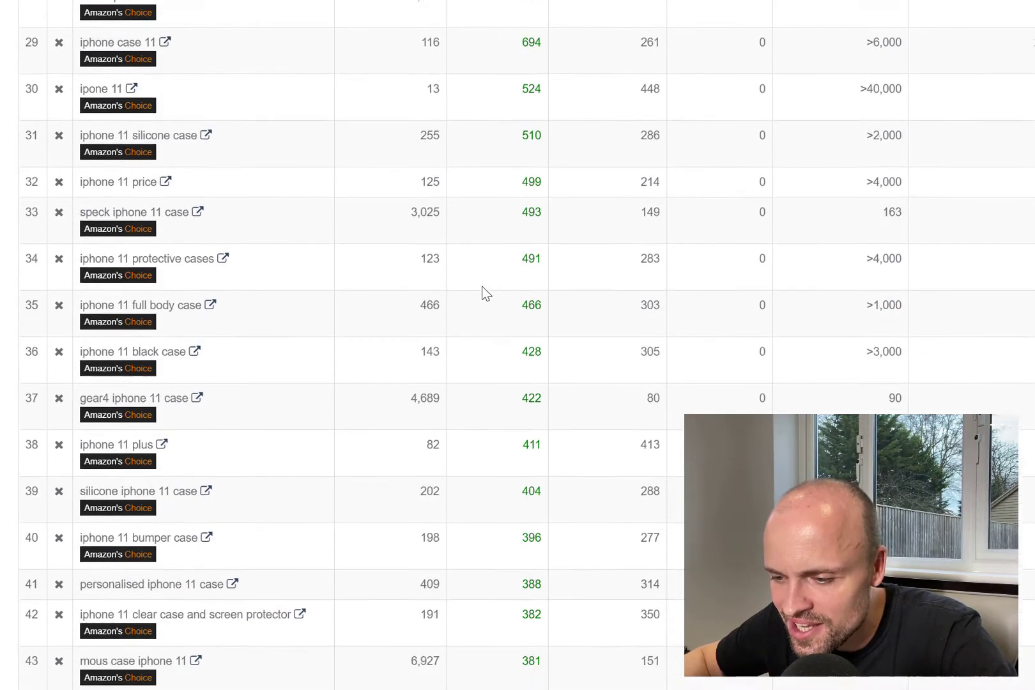
Set the minimum search volume to 100 and apply it to the filtered keywords.
{"action": "scroll", "coordinate": [487, 305], "scroll_direction": "up", "scroll_amount": 20}
{"action": "scroll", "coordinate": [489, 320], "scroll_direction": "up", "scroll_amount": 10}
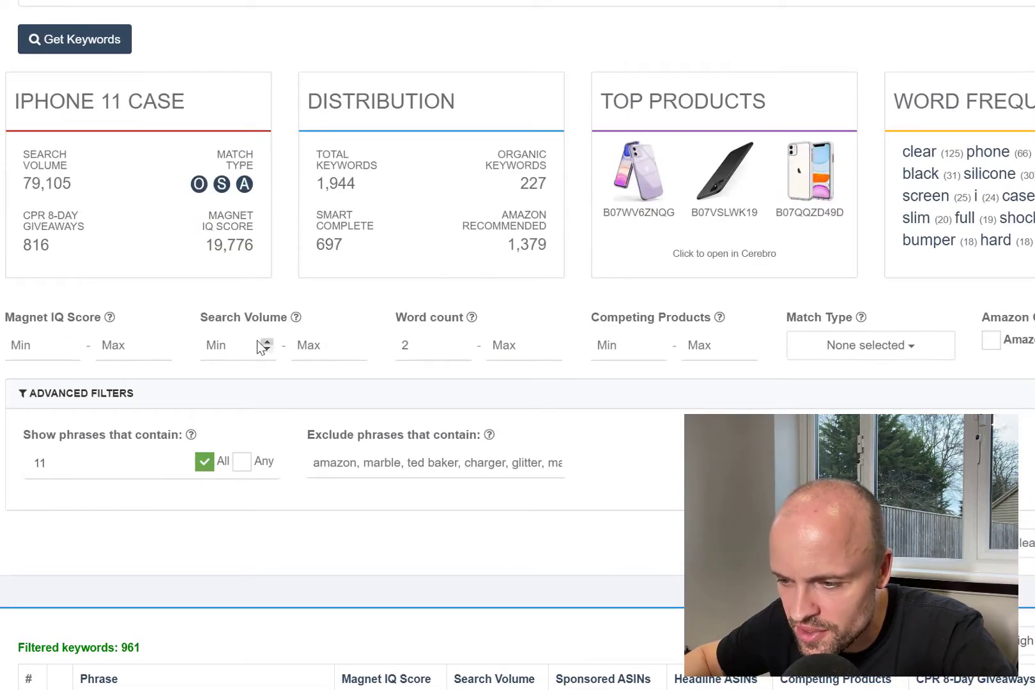
{"action": "left_click", "coordinate": [238, 344]}
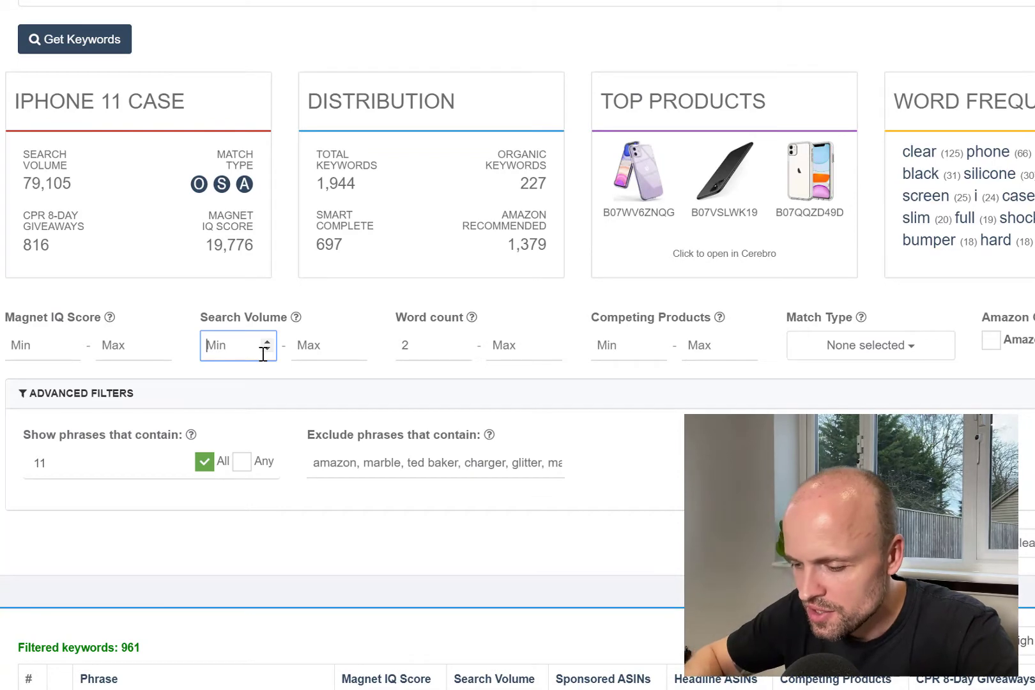
{"action": "type", "text": "100"}
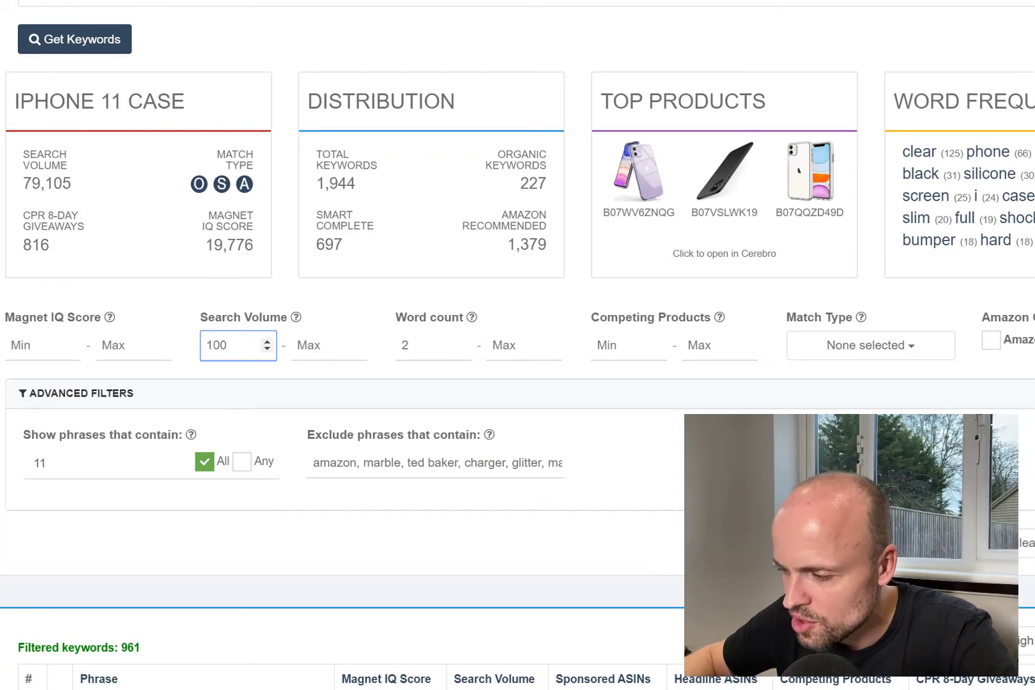
{"action": "key", "text": "Return"}
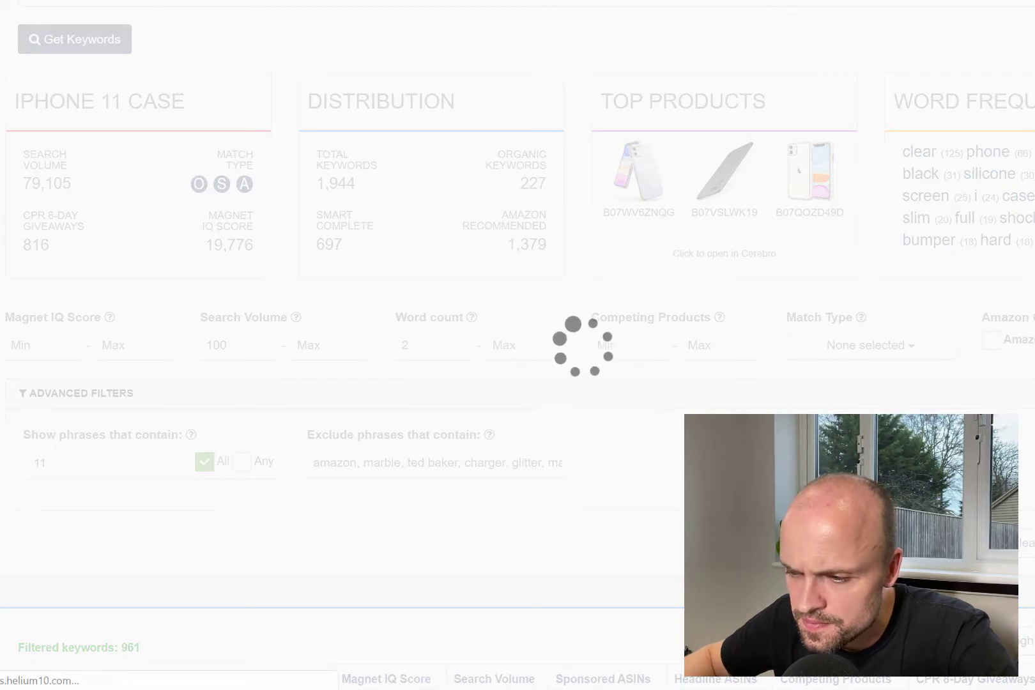
Look over the filtered keywords, export them to a spreadsheet file and open it in Excel.
{"action": "scroll", "coordinate": [282, 409], "scroll_direction": "down", "scroll_amount": 4}
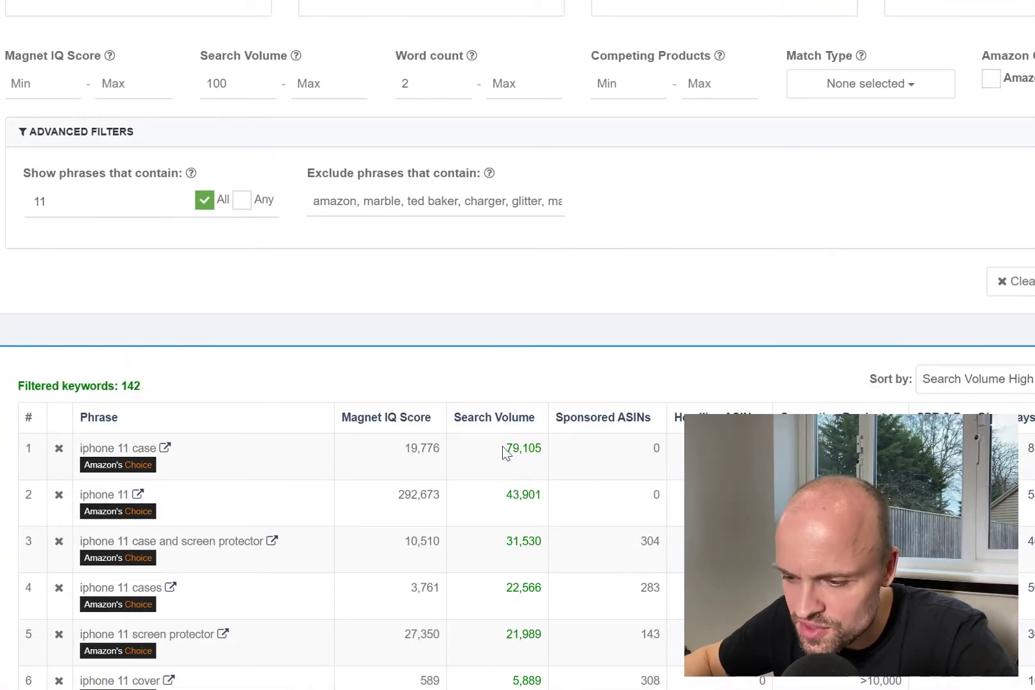
{"action": "scroll", "coordinate": [505, 452], "scroll_direction": "down", "scroll_amount": 5}
{"action": "scroll", "coordinate": [506, 446], "scroll_direction": "up", "scroll_amount": 10}
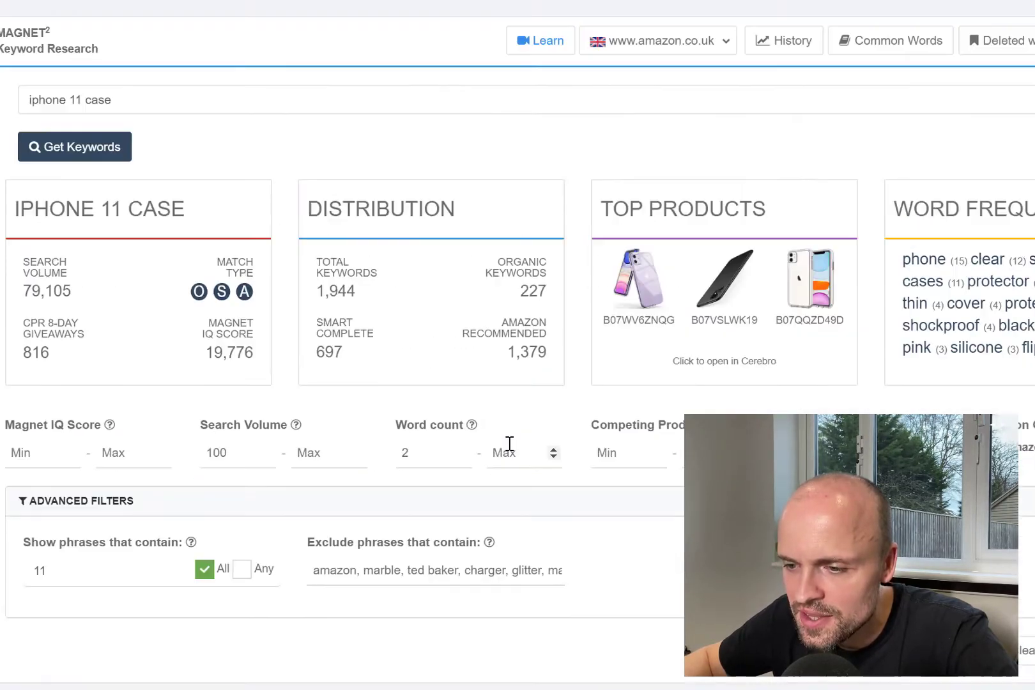
{"action": "scroll", "coordinate": [510, 443], "scroll_direction": "down", "scroll_amount": 3}
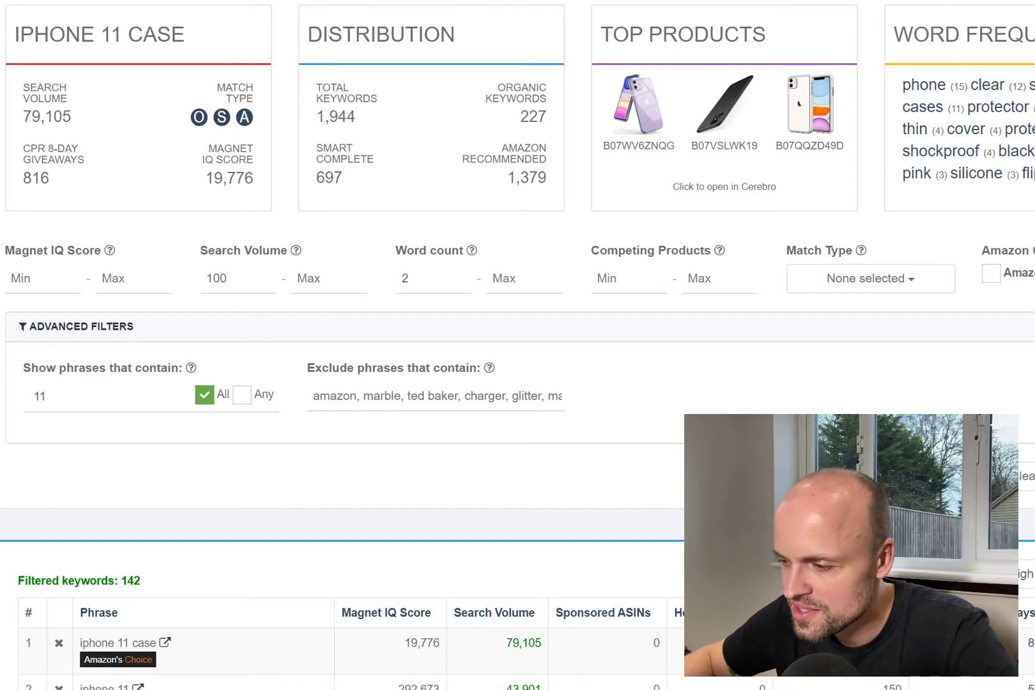
{"action": "scroll", "coordinate": [324, 393], "scroll_direction": "up", "scroll_amount": 3}
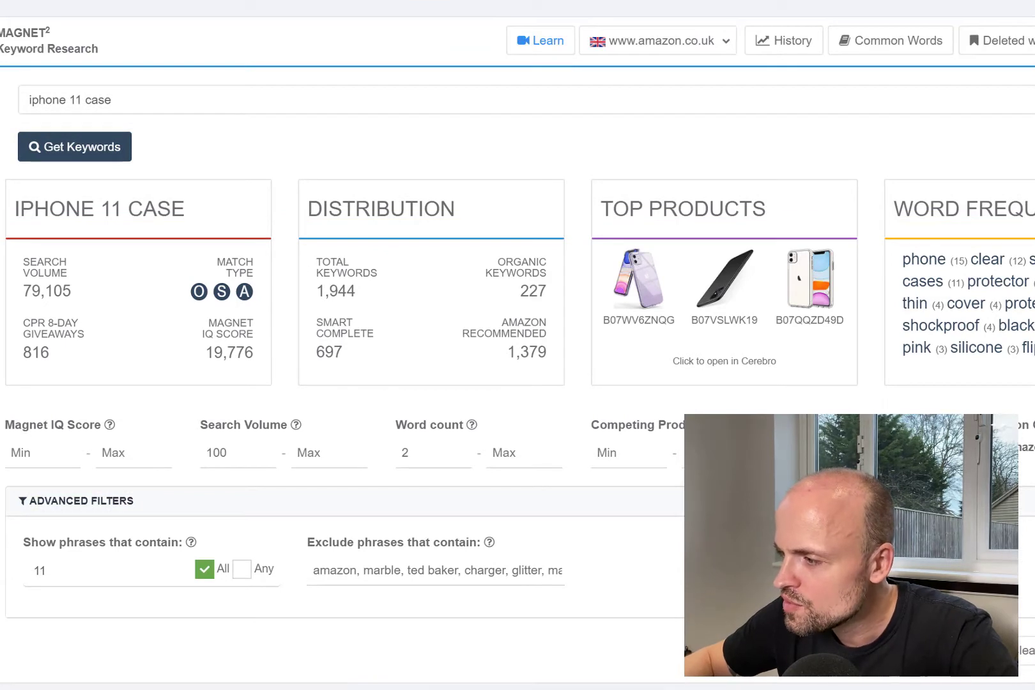
{"action": "left_click", "coordinate": [1034, 41]}
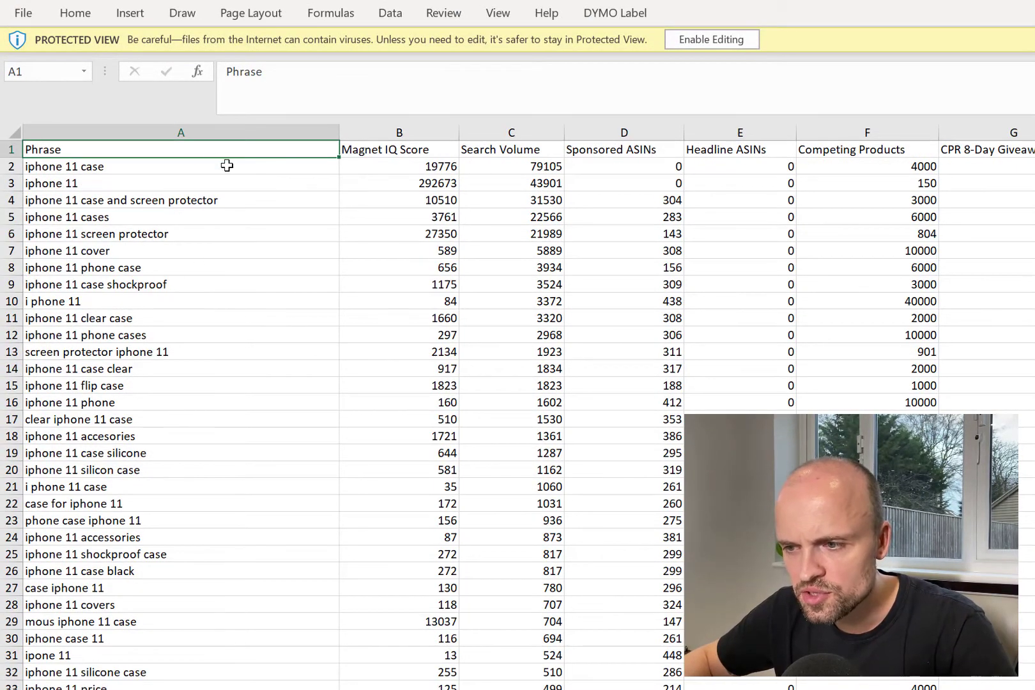
Enable editing of the exported keyword file and delete its Magnet IQ Score column.
{"action": "left_click", "coordinate": [394, 132]}
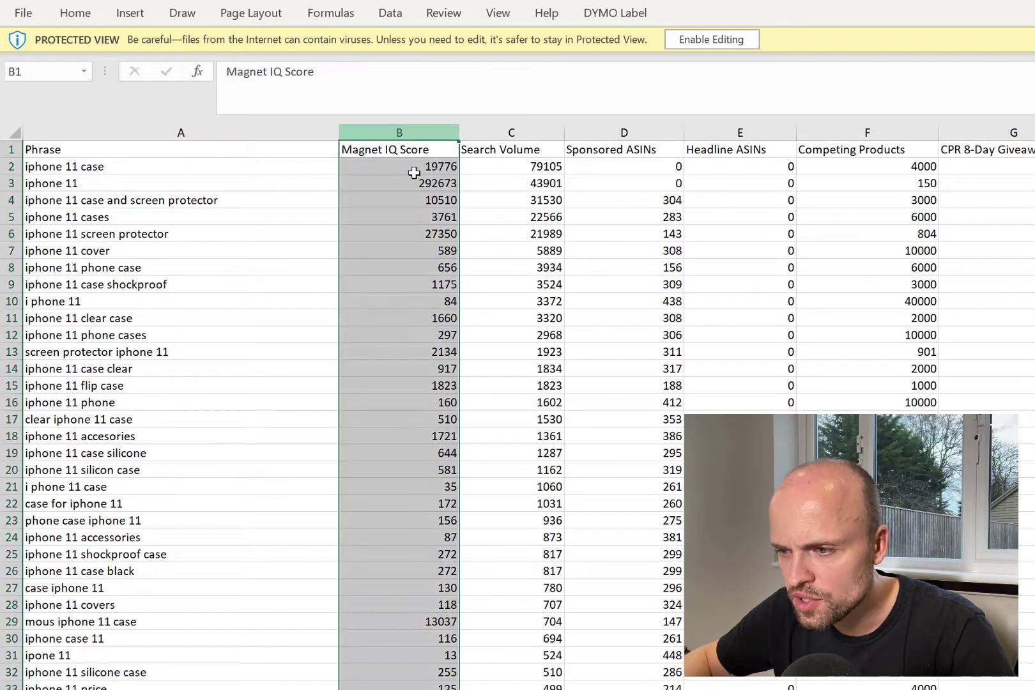
{"action": "right_click", "coordinate": [420, 197]}
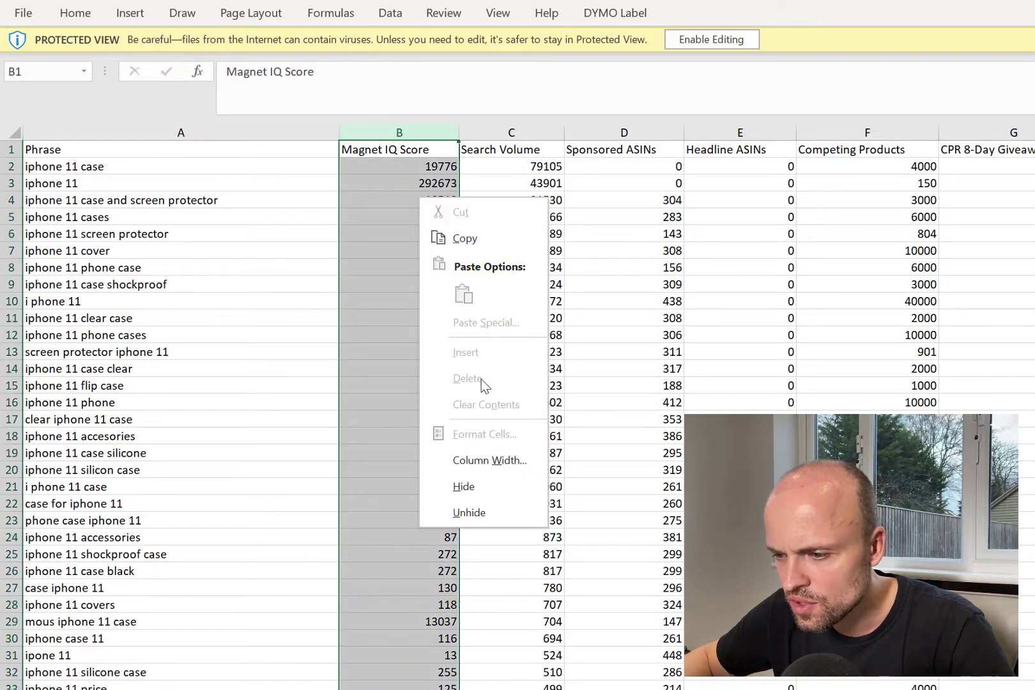
{"action": "left_click", "coordinate": [712, 40]}
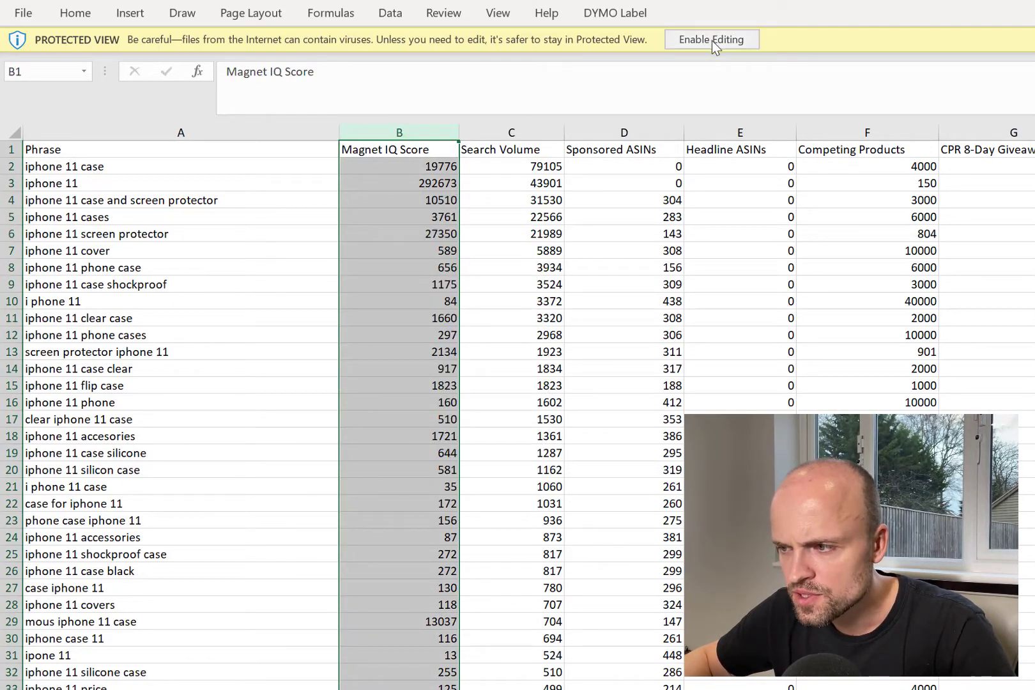
{"action": "left_click", "coordinate": [711, 39]}
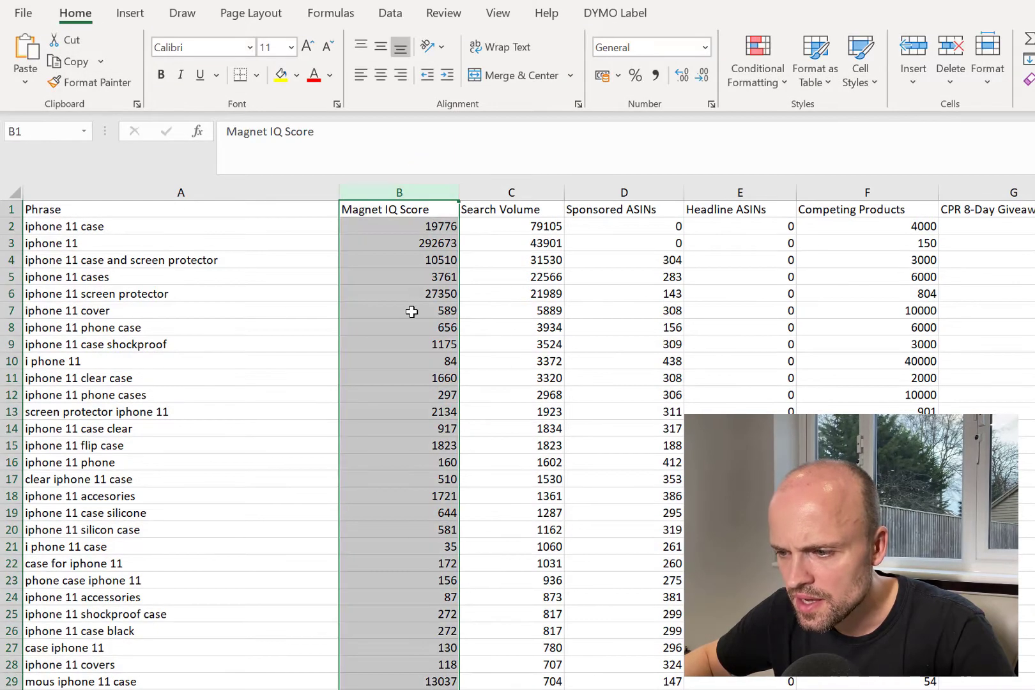
{"action": "right_click", "coordinate": [411, 311]}
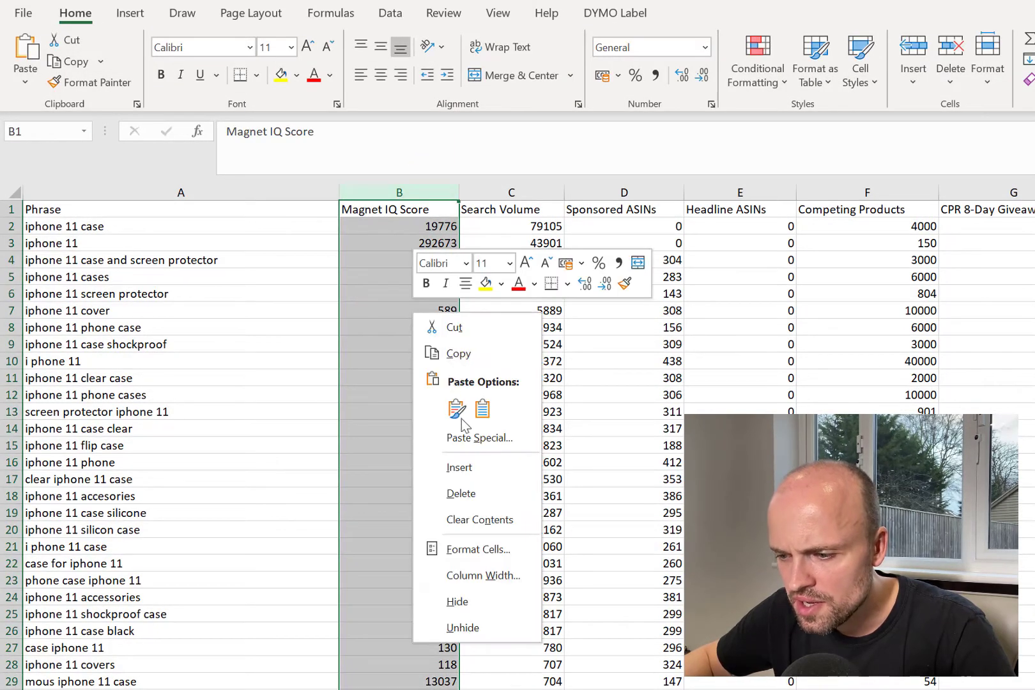
{"action": "left_click", "coordinate": [471, 493]}
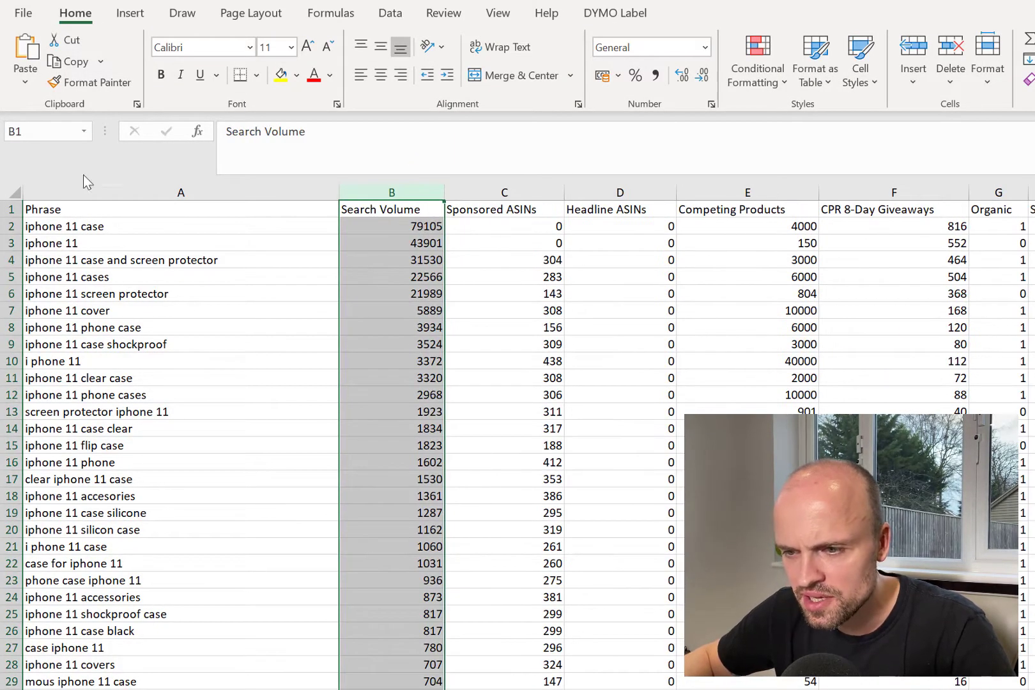
Copy the Phrase and Search Volume columns and paste them into the blank new Excel workbook, starting at cell A1.
{"action": "left_click_drag", "start_coordinate": [86, 184], "coordinate": [361, 176]}
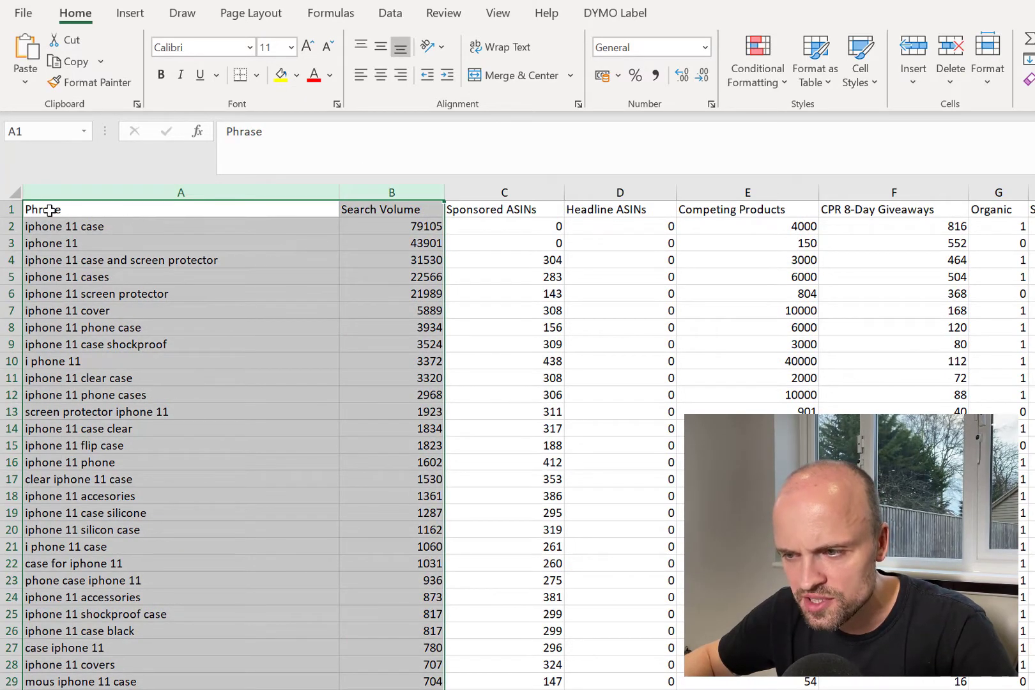
{"action": "key", "text": "ctrl+c"}
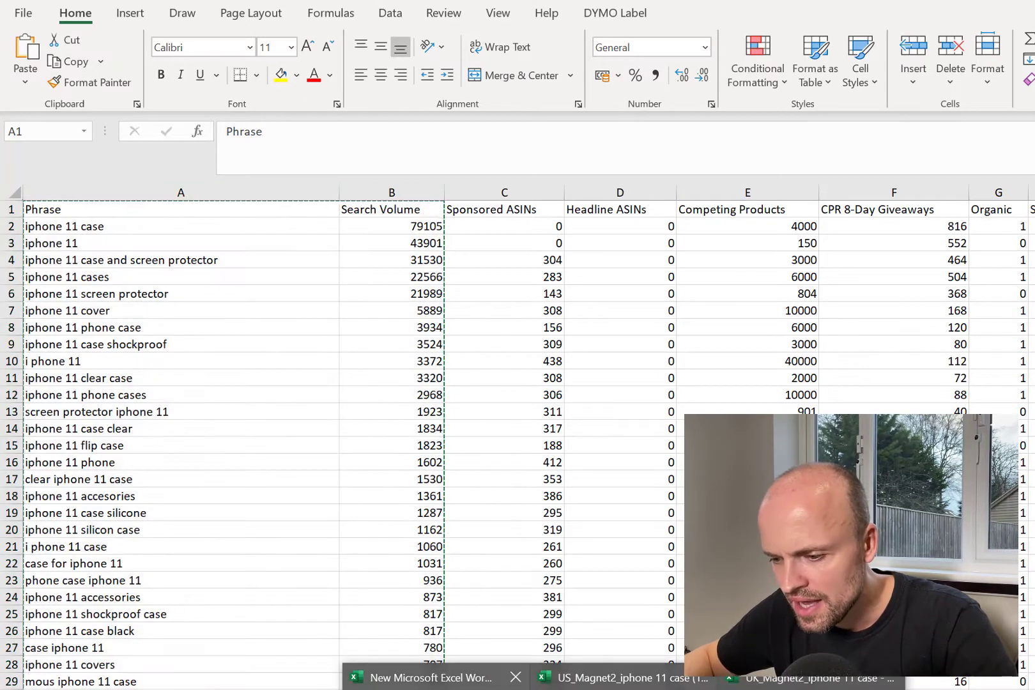
{"action": "left_click", "coordinate": [417, 677]}
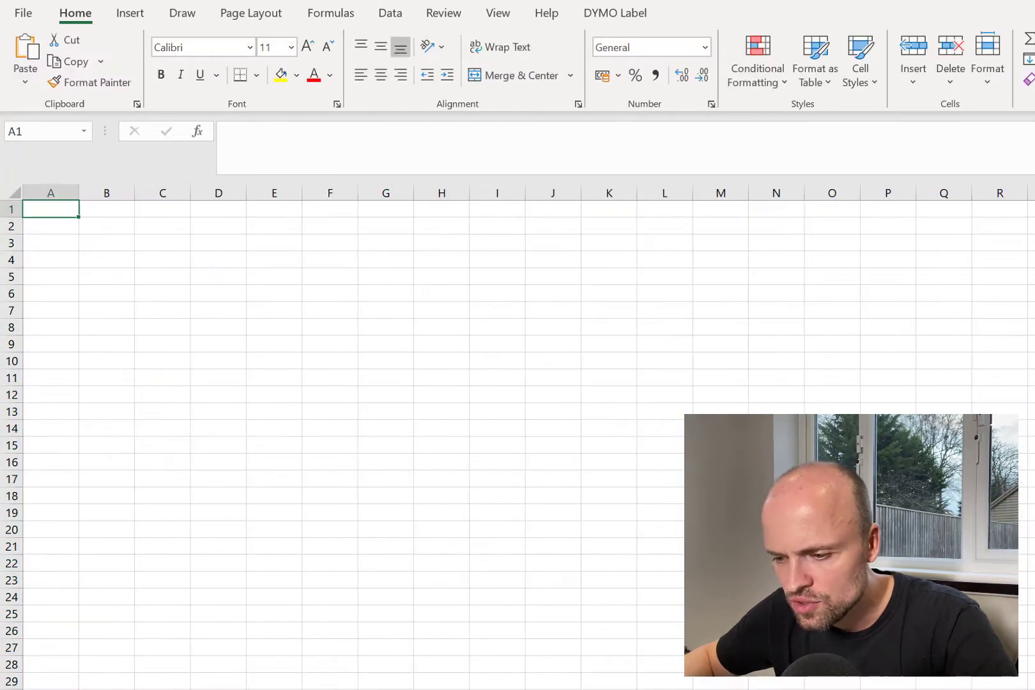
{"action": "key", "text": "ctrl+v"}
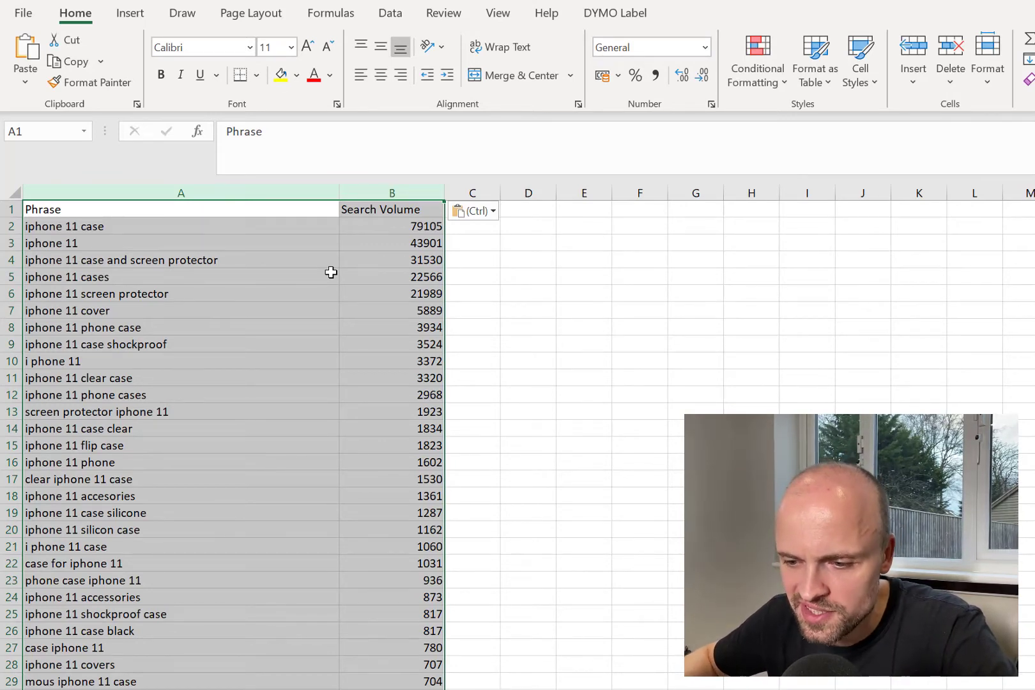
{"action": "left_click", "coordinate": [390, 210]}
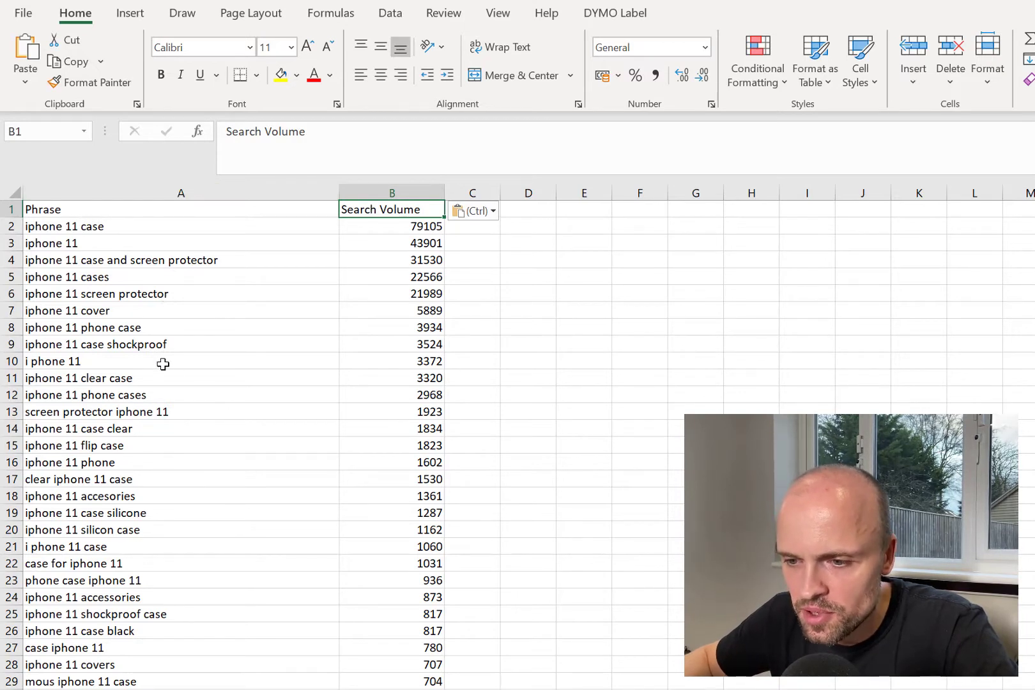
Switch to Helium 10 Magnet, search Amazon UK keywords for "iphone 11 cover" and examine the results.
{"action": "left_click", "coordinate": [115, 311]}
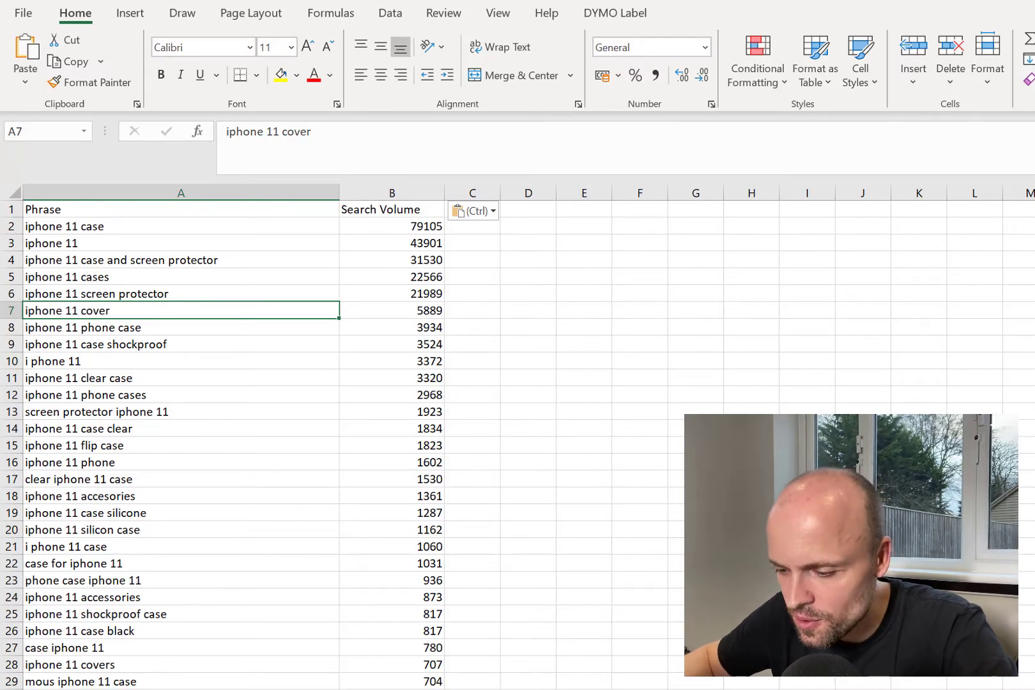
{"action": "key", "text": "alt+Tab"}
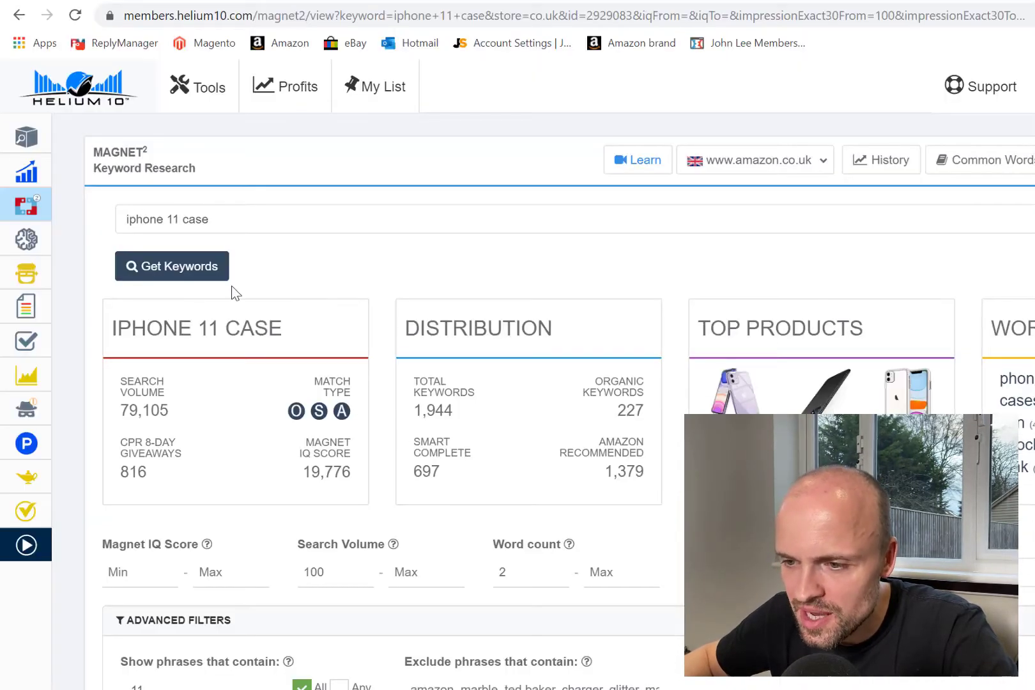
{"action": "double_click", "coordinate": [200, 218]}
{"action": "type", "text": "cover"}
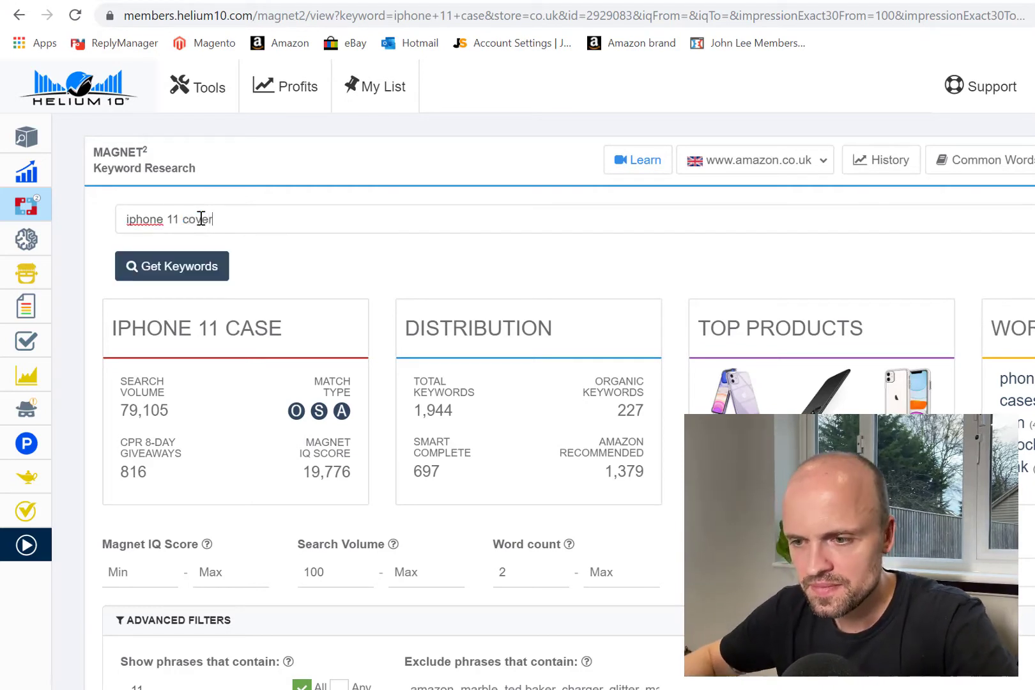
{"action": "left_click", "coordinate": [187, 273]}
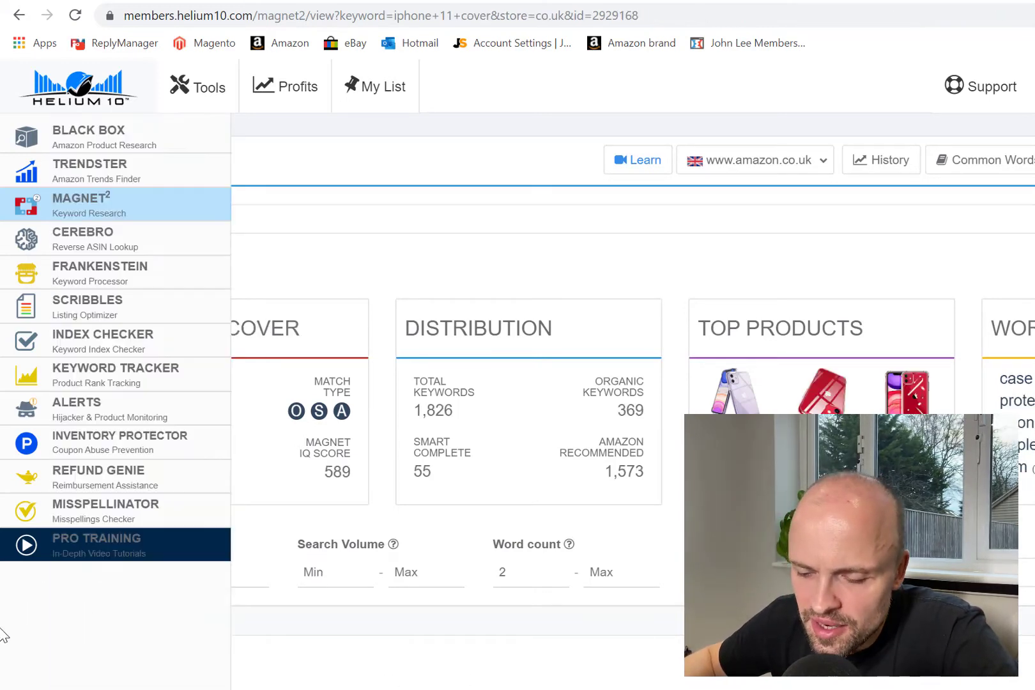
{"action": "scroll", "coordinate": [414, 657], "scroll_direction": "down", "scroll_amount": 1}
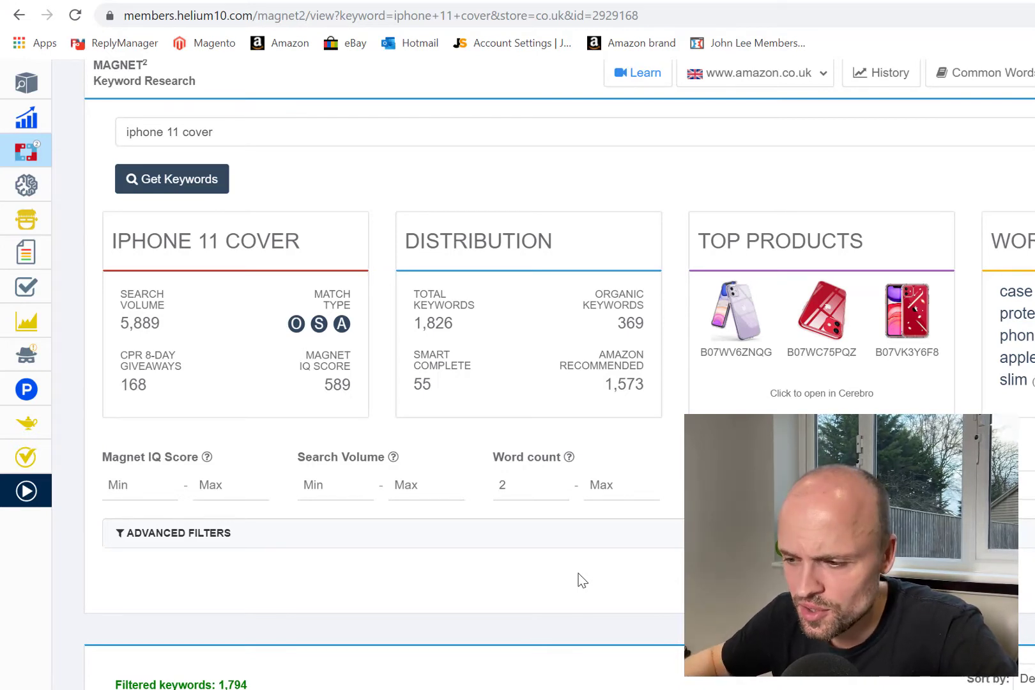
{"action": "scroll", "coordinate": [604, 584], "scroll_direction": "down", "scroll_amount": 3}
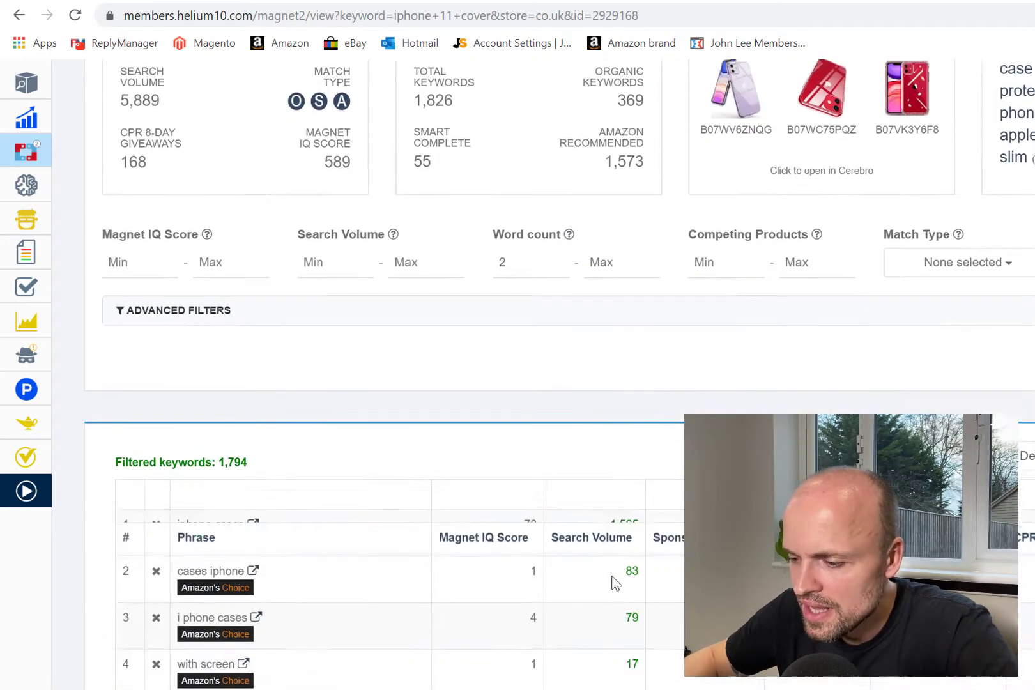
{"action": "scroll", "coordinate": [616, 582], "scroll_direction": "down", "scroll_amount": 7}
{"action": "scroll", "coordinate": [645, 596], "scroll_direction": "up", "scroll_amount": 5}
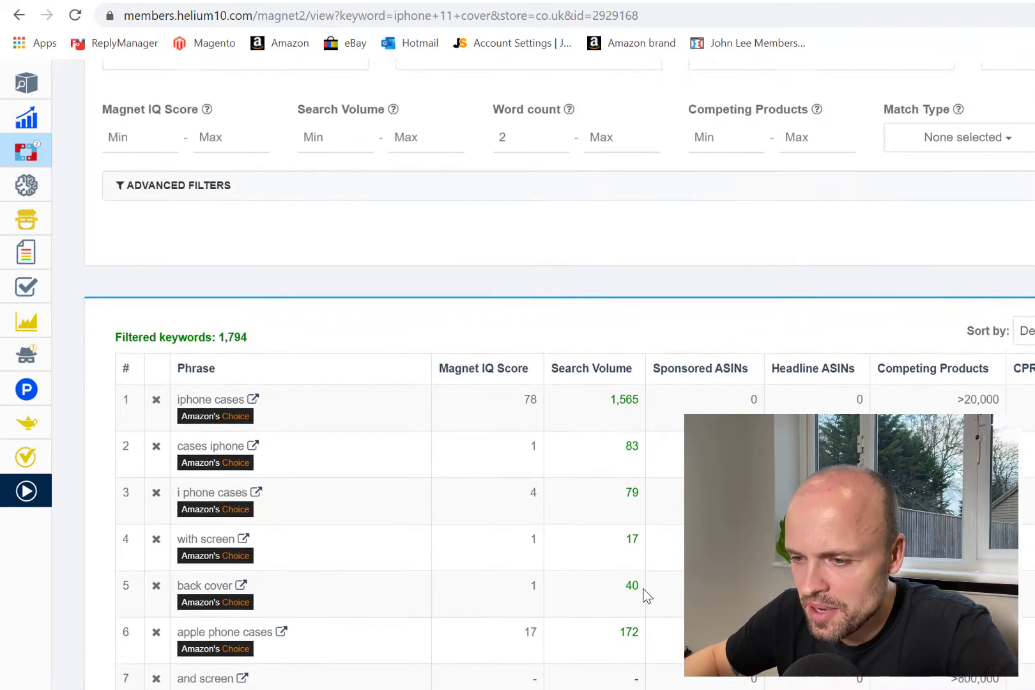
{"action": "scroll", "coordinate": [645, 596], "scroll_direction": "up", "scroll_amount": 1}
{"action": "scroll", "coordinate": [519, 521], "scroll_direction": "up", "scroll_amount": 4}
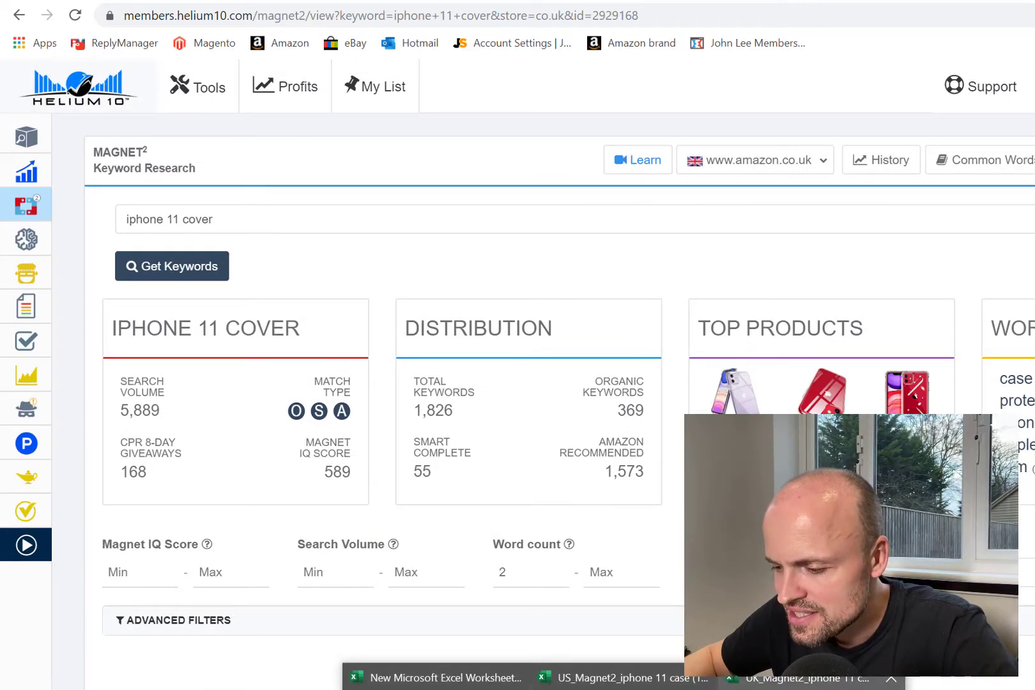
Switch to the new Excel workbook and copy all keyword phrases in A2:A143, leaving out the header.
{"action": "left_click", "coordinate": [435, 677]}
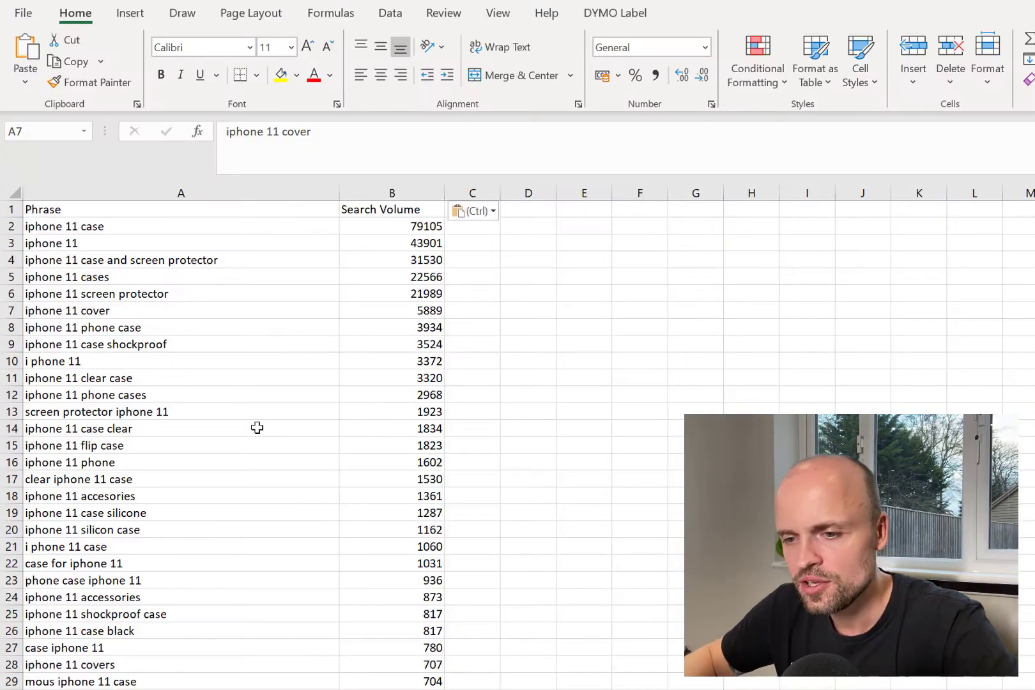
{"action": "left_click", "coordinate": [140, 226]}
{"action": "scroll", "coordinate": [264, 370], "scroll_direction": "down", "scroll_amount": 4}
{"action": "scroll", "coordinate": [265, 370], "scroll_direction": "down", "scroll_amount": 20}
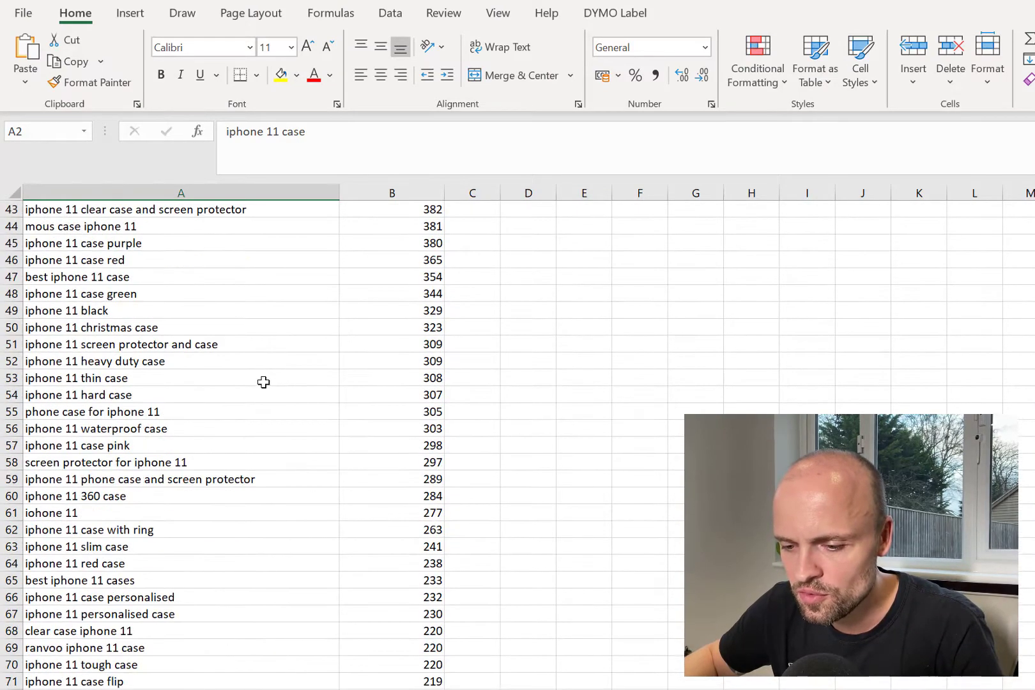
{"action": "scroll", "coordinate": [245, 413], "scroll_direction": "down", "scroll_amount": 7}
{"action": "scroll", "coordinate": [243, 418], "scroll_direction": "up", "scroll_amount": 3}
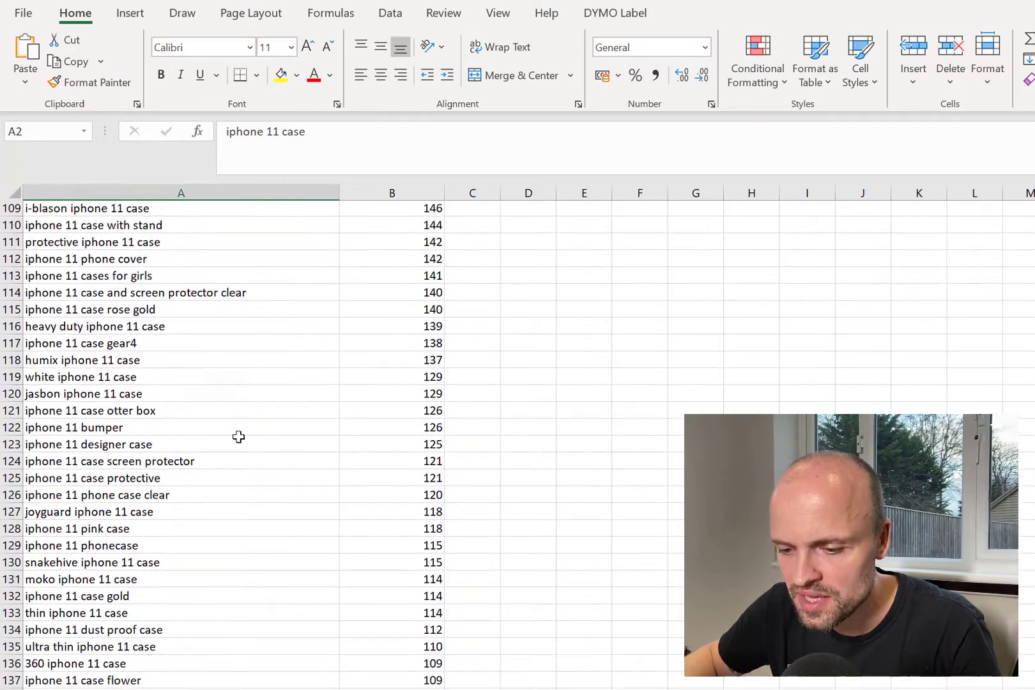
{"action": "scroll", "coordinate": [238, 436], "scroll_direction": "down", "scroll_amount": 3}
{"action": "left_click", "coordinate": [157, 633]}
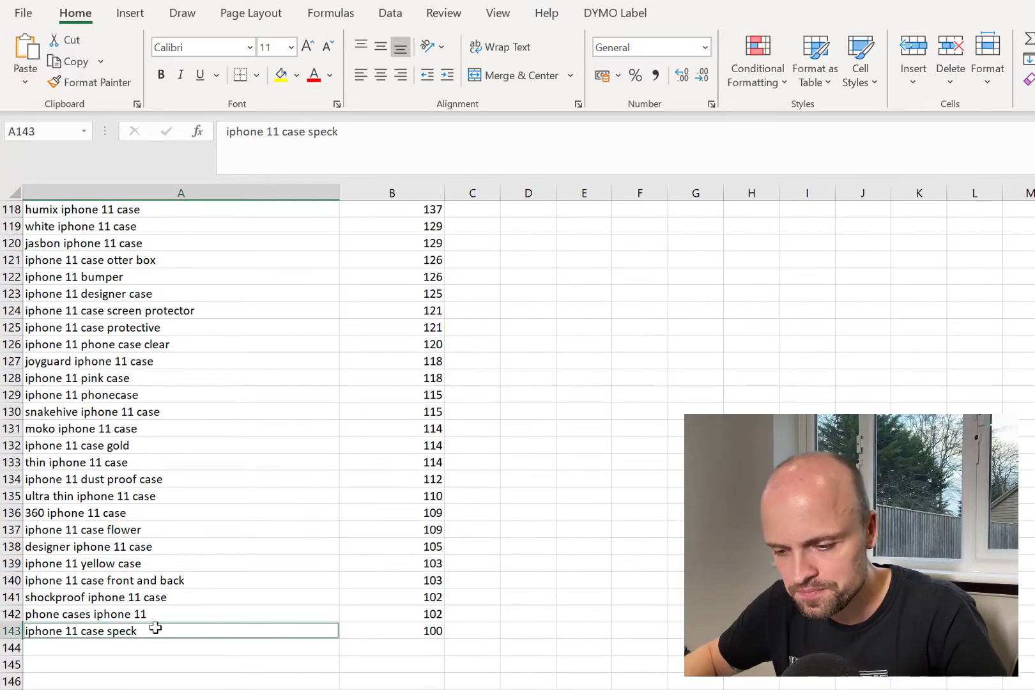
{"action": "key", "text": "ctrl+shift+Up"}
{"action": "key", "text": "shift+Down"}
{"action": "key", "text": "ctrl+c"}
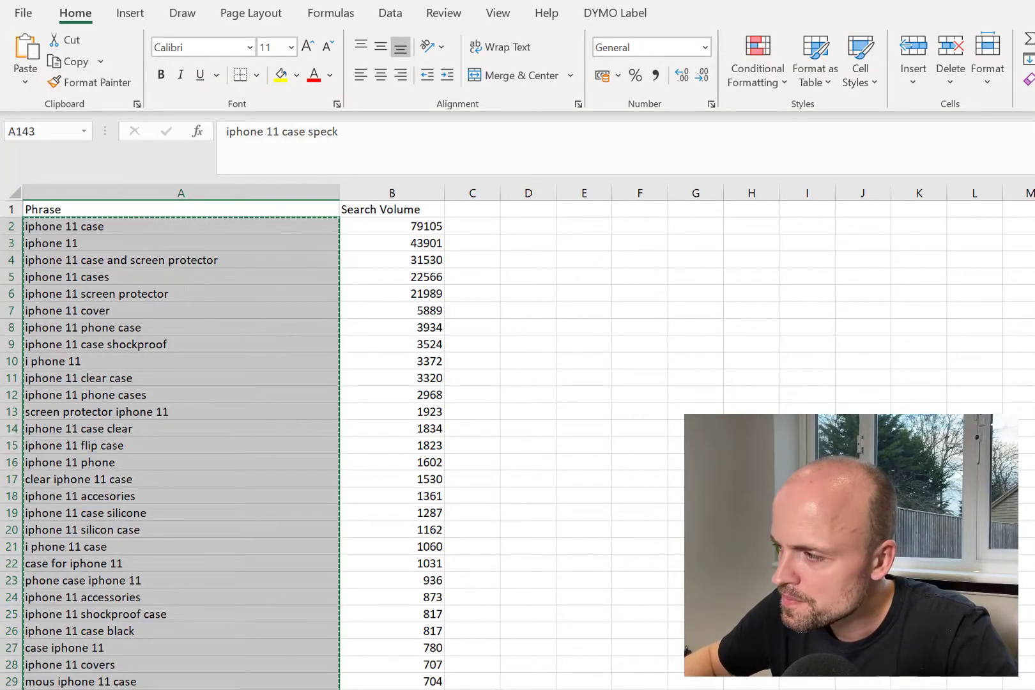
Switch to Helium 10, open the Frankenstein keyword processor and paste the copied phrases as the original keywords.
{"action": "key", "text": "alt+Tab"}
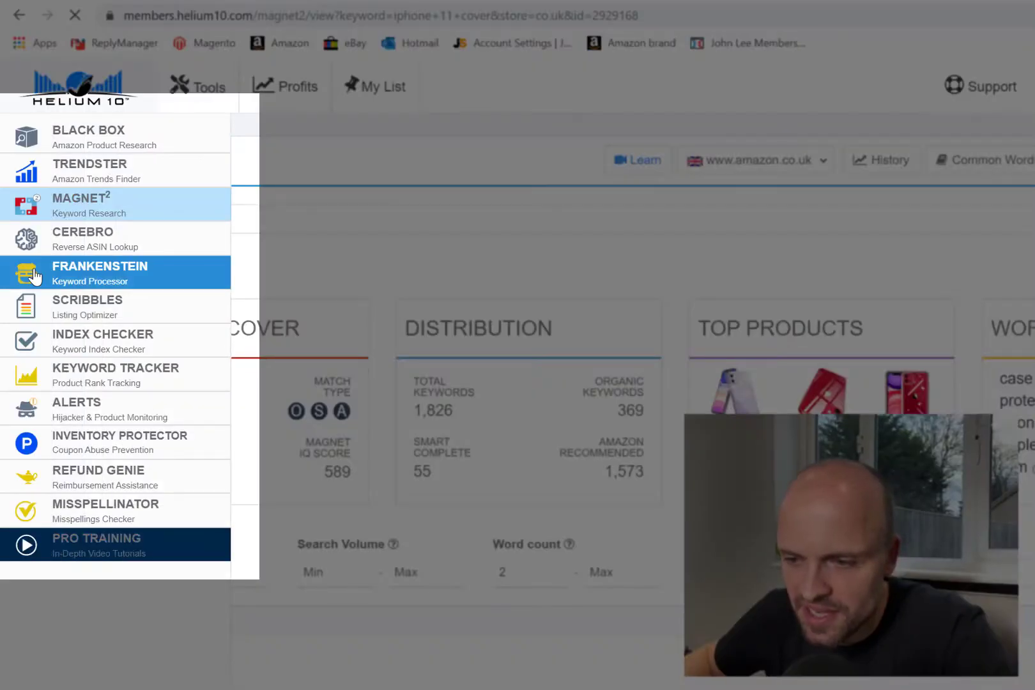
{"action": "left_click", "coordinate": [35, 276]}
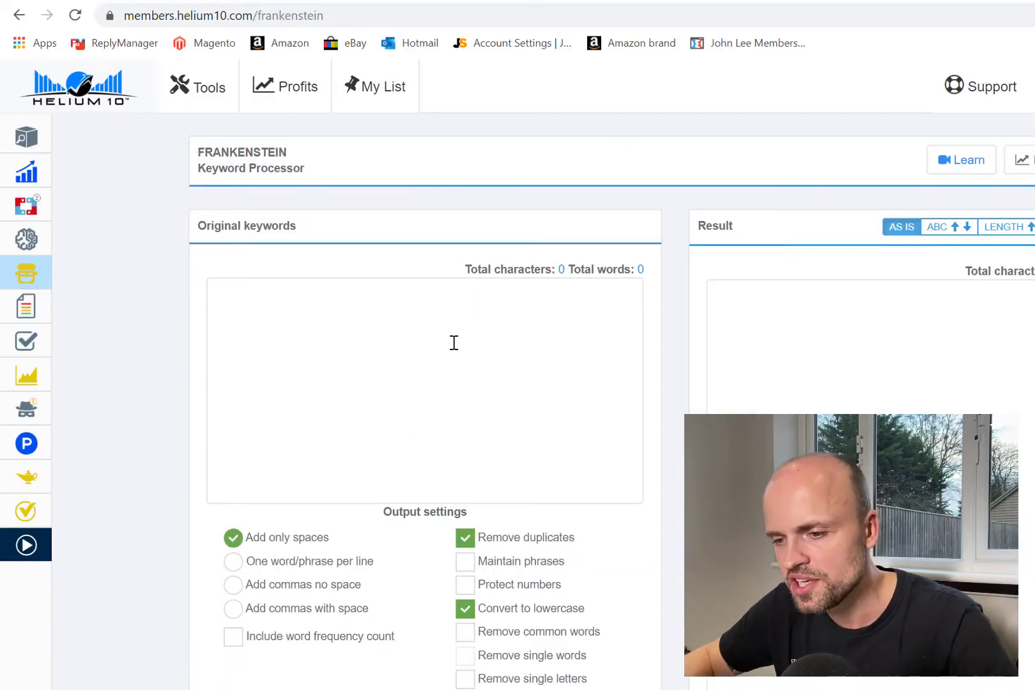
{"action": "left_click", "coordinate": [442, 328]}
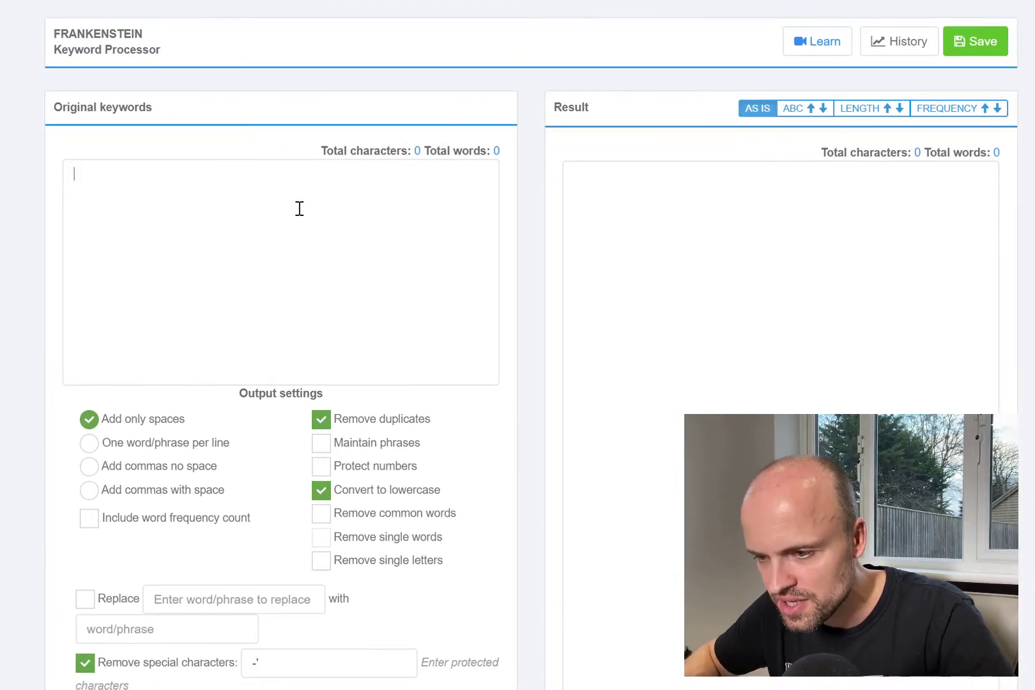
{"action": "key", "text": "ctrl+v"}
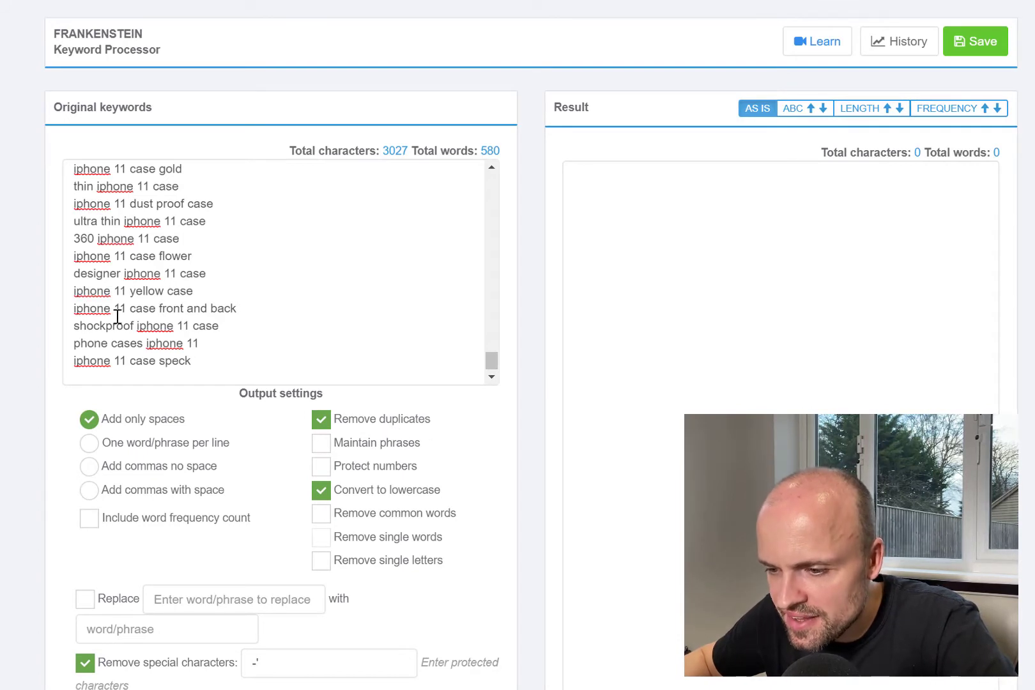
Set the output to protect numbers, remove common words and list one word/phrase per line.
{"action": "left_click", "coordinate": [331, 469]}
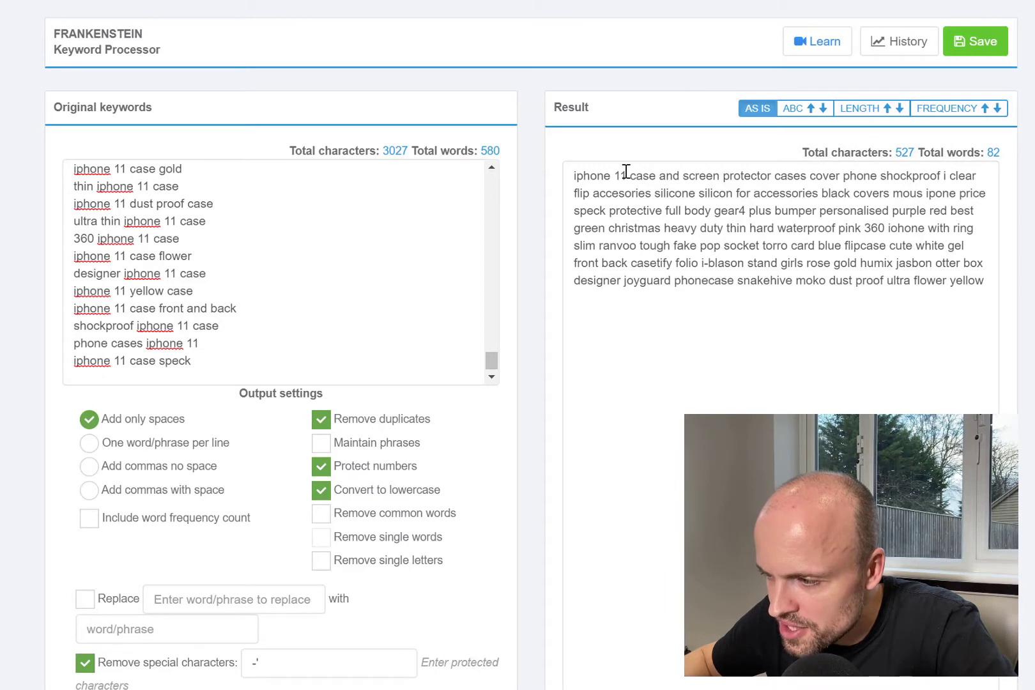
{"action": "left_click", "coordinate": [320, 467]}
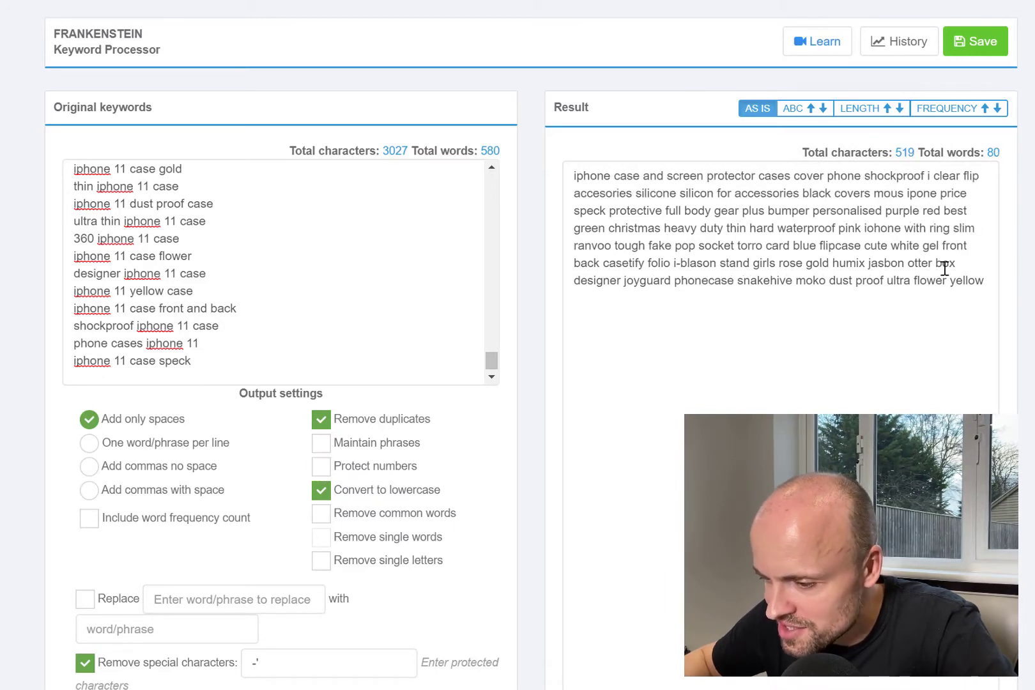
{"action": "left_click", "coordinate": [322, 471]}
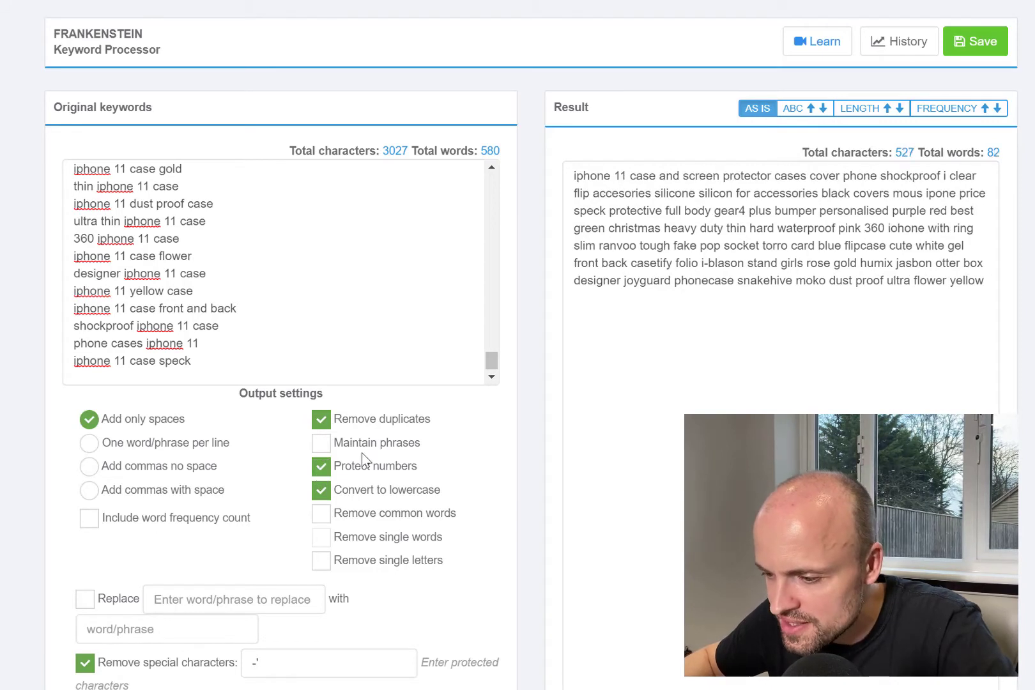
{"action": "left_click", "coordinate": [321, 514]}
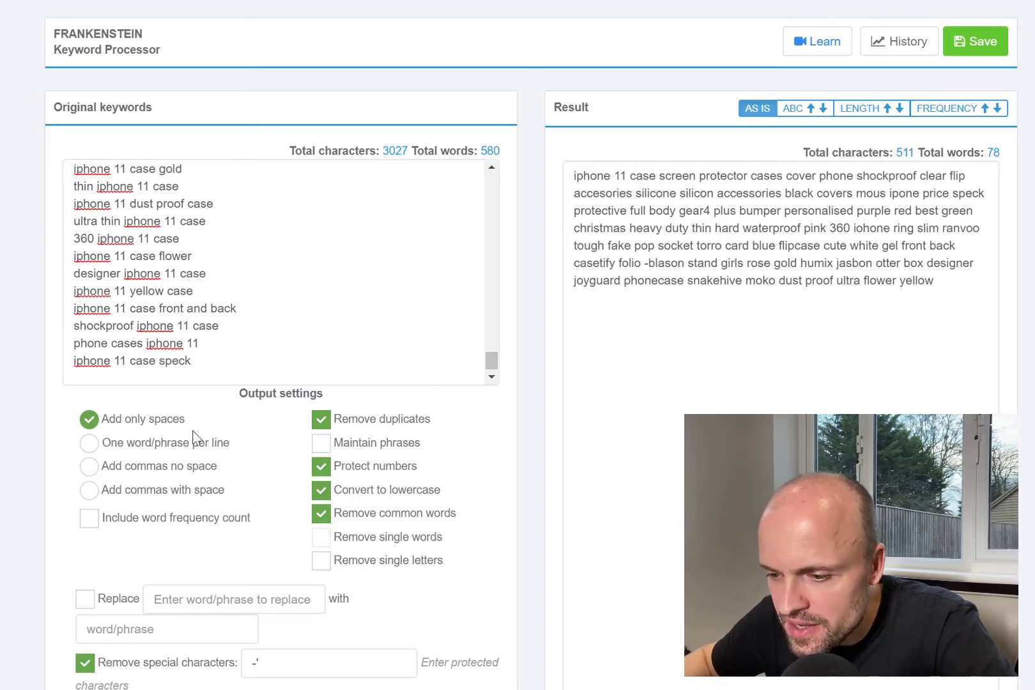
{"action": "left_click", "coordinate": [128, 451]}
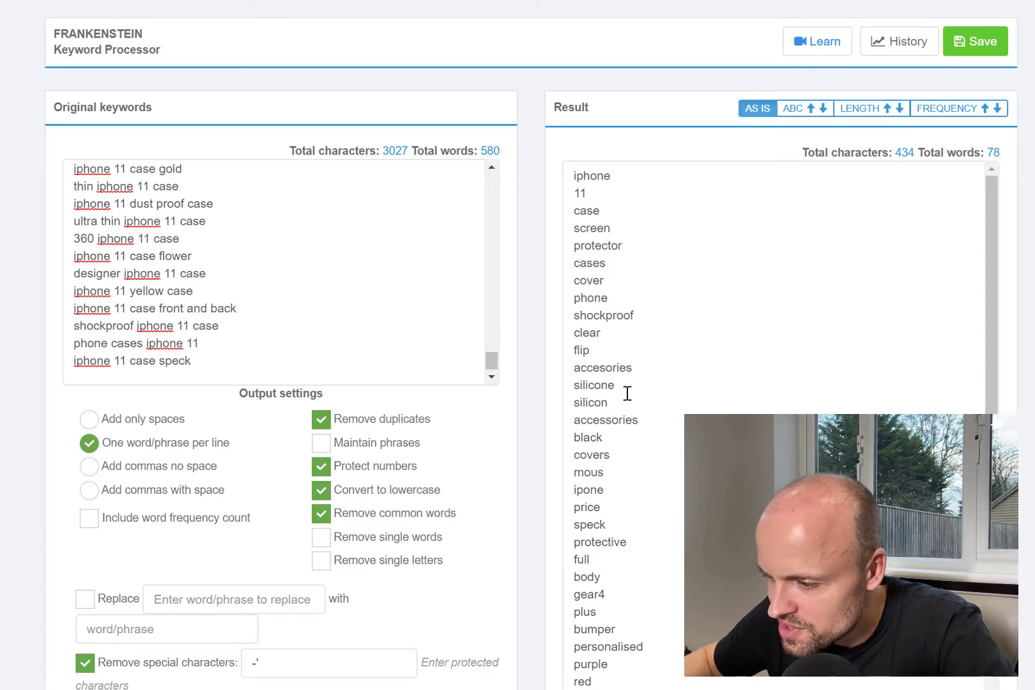
Delete the words "flip", "black" and "mous" and their empty lines from the Result list.
{"action": "double_click", "coordinate": [593, 349]}
{"action": "key", "text": "BackSpace"}
{"action": "key", "text": "BackSpace"}
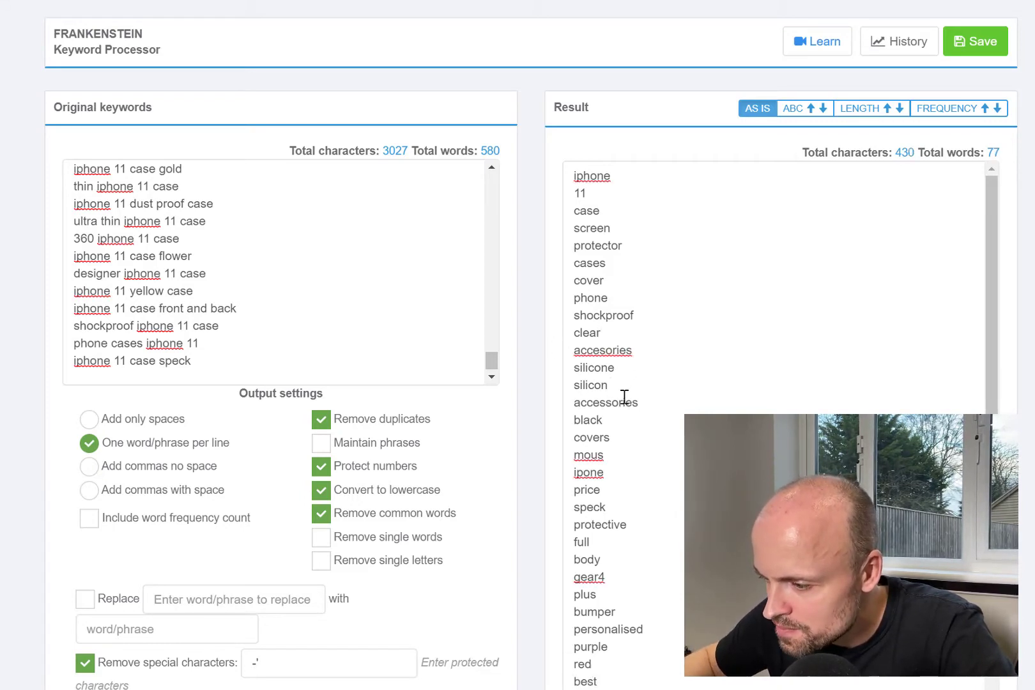
{"action": "double_click", "coordinate": [605, 418]}
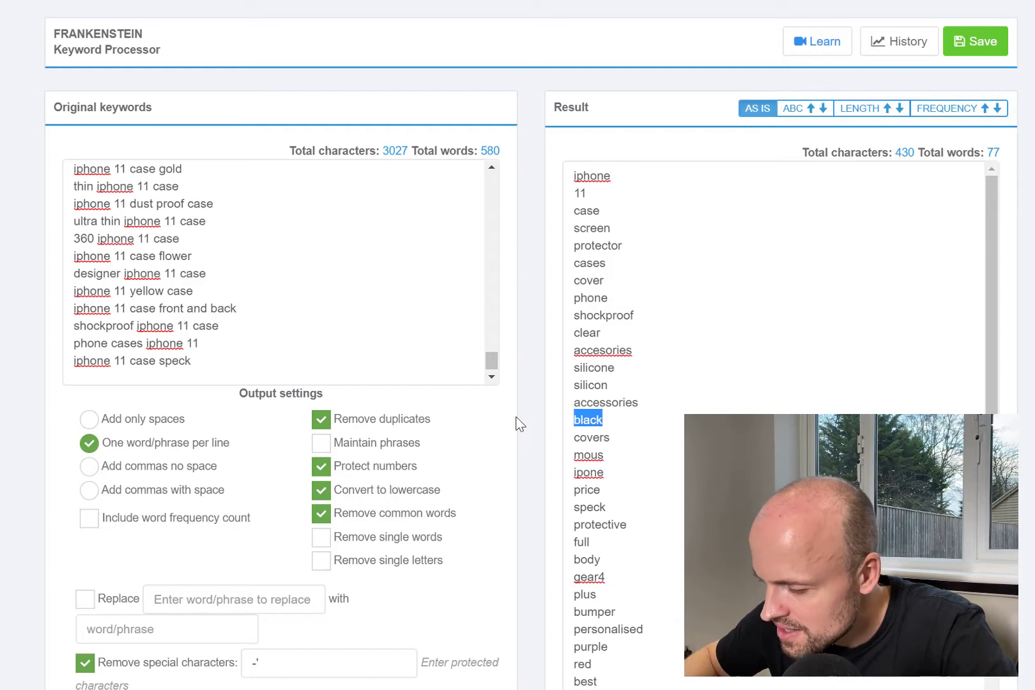
{"action": "key", "text": "BackSpace"}
{"action": "key", "text": "BackSpace"}
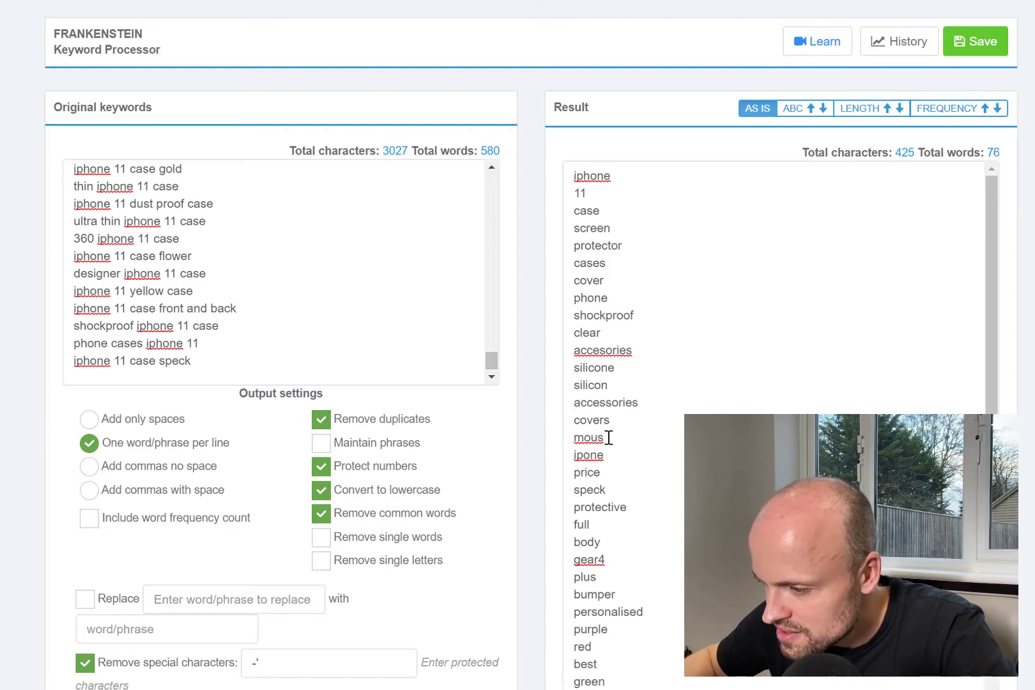
{"action": "double_click", "coordinate": [604, 437]}
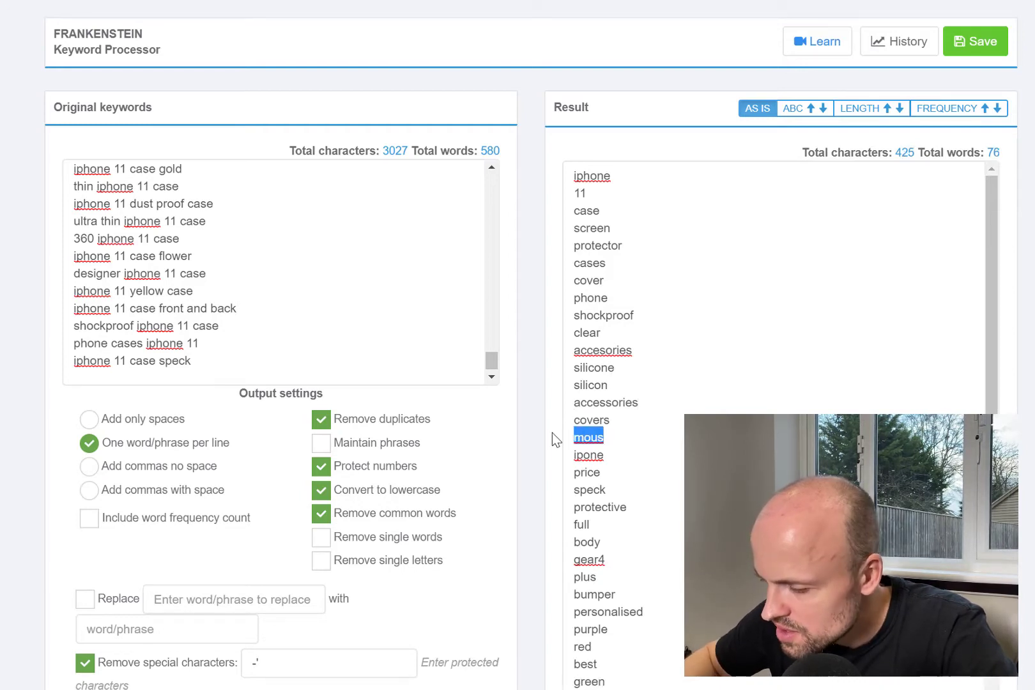
{"action": "key", "text": "BackSpace"}
{"action": "key", "text": "BackSpace"}
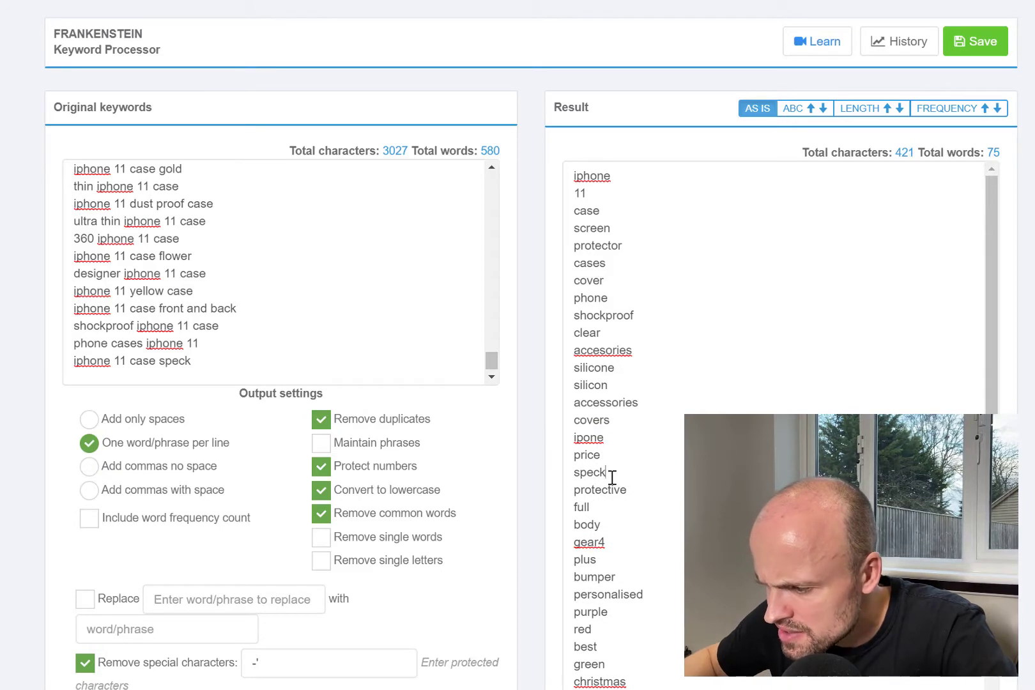
Delete "speck", "gear4" and "plus" and their empty lines from the Result list.
{"action": "double_click", "coordinate": [610, 476]}
{"action": "key", "text": "BackSpace"}
{"action": "key", "text": "BackSpace"}
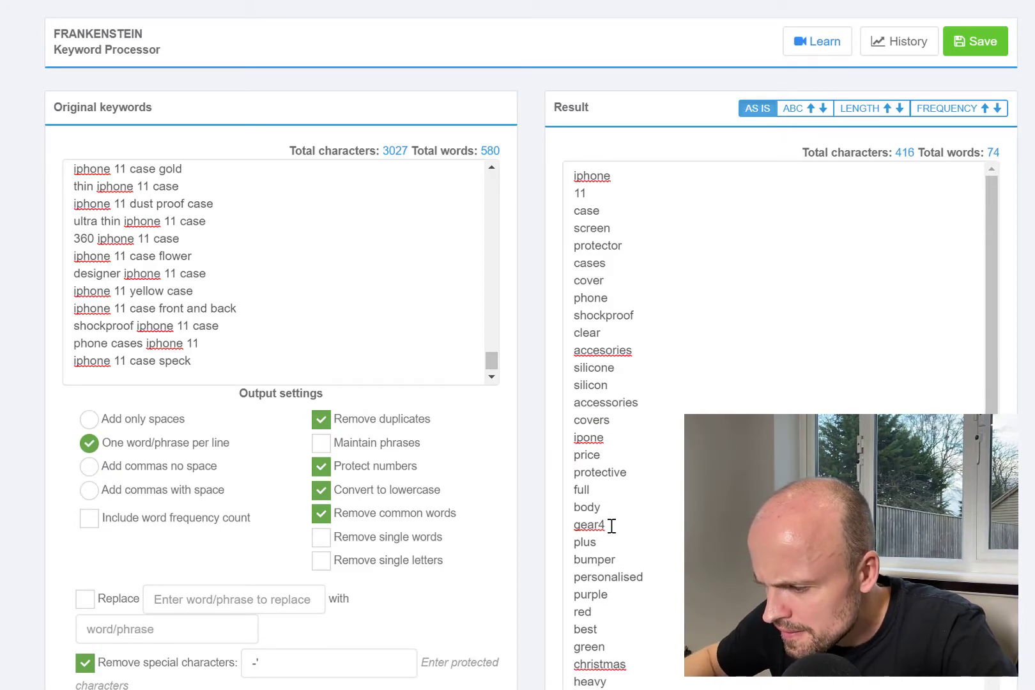
{"action": "double_click", "coordinate": [594, 525]}
{"action": "key", "text": "BackSpace"}
{"action": "key", "text": "BackSpace"}
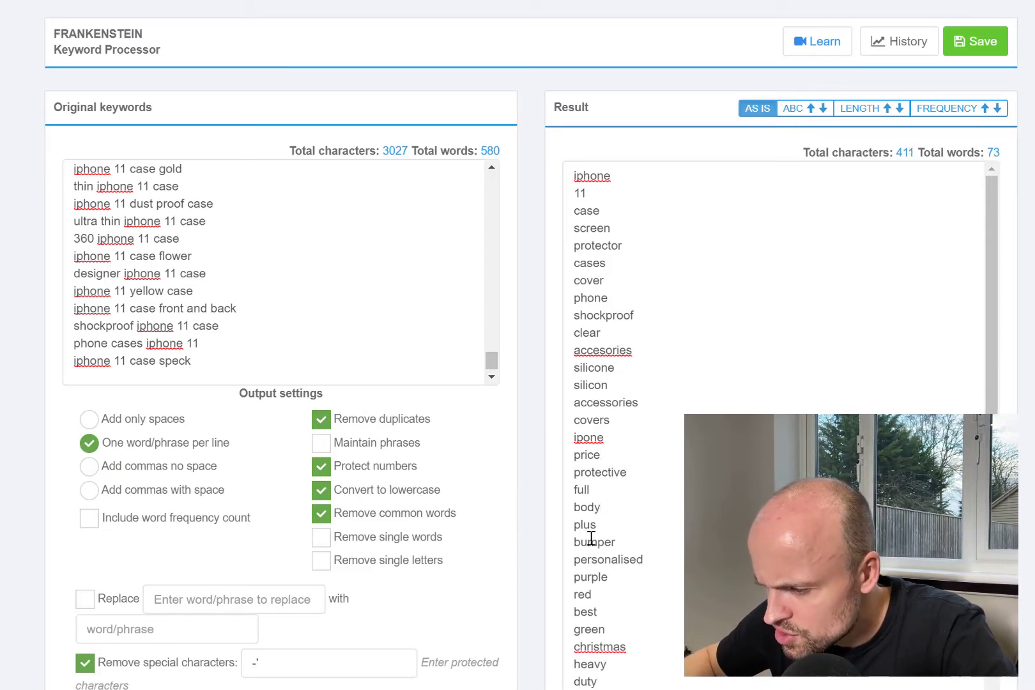
{"action": "double_click", "coordinate": [583, 525]}
{"action": "key", "text": "BackSpace"}
{"action": "key", "text": "BackSpace"}
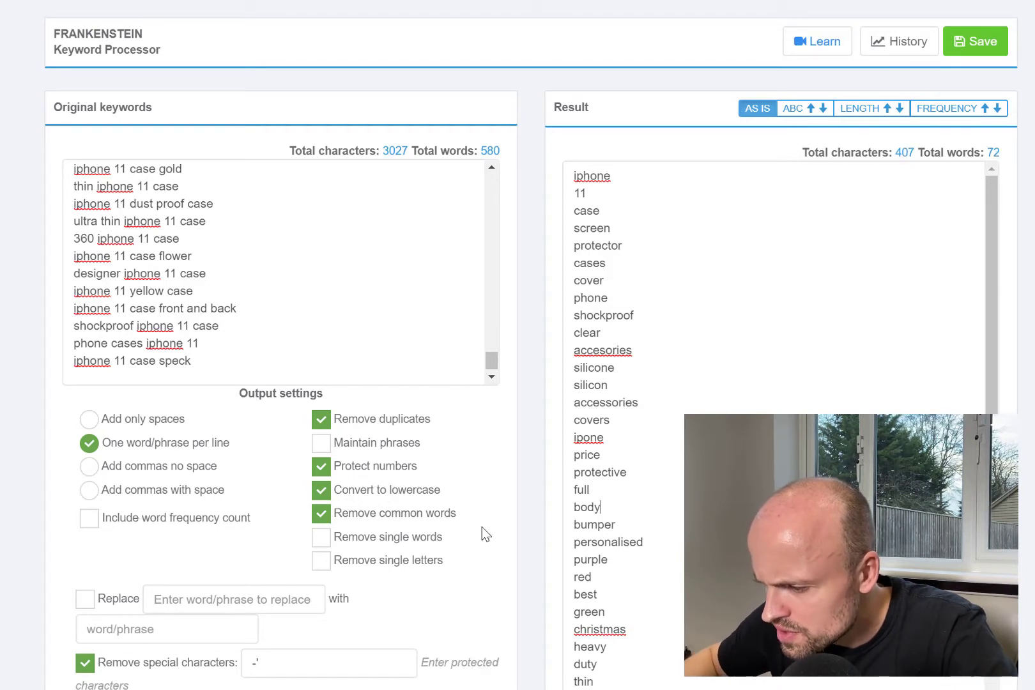
Remove "personalised" and the colour words "purple", "red" and "green" from the Result list.
{"action": "double_click", "coordinate": [626, 542]}
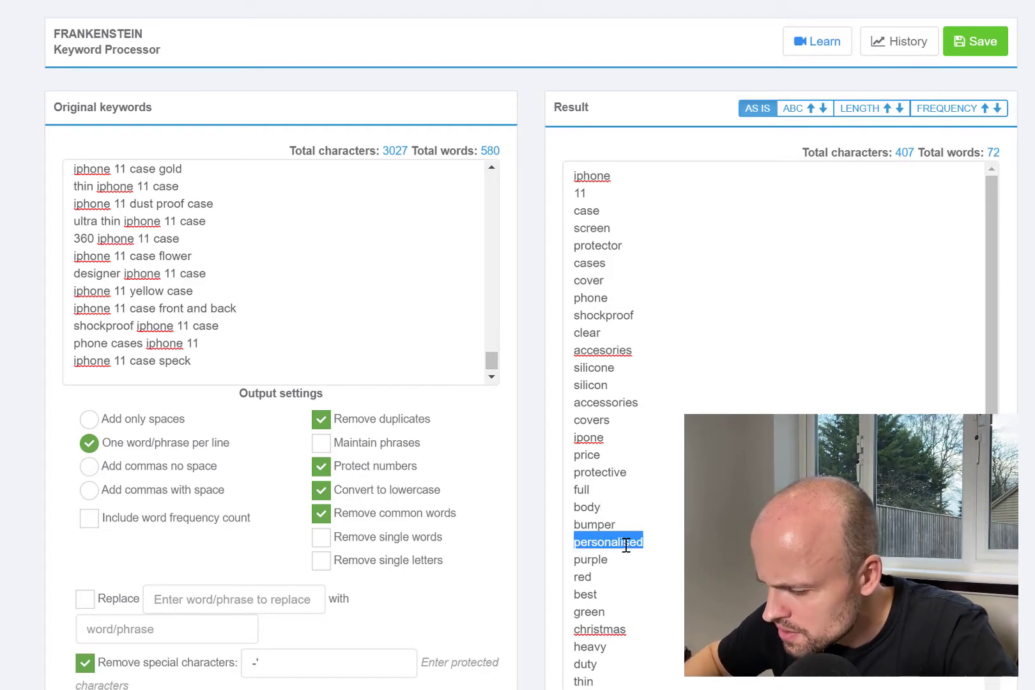
{"action": "key", "text": "BackSpace"}
{"action": "key", "text": "BackSpace"}
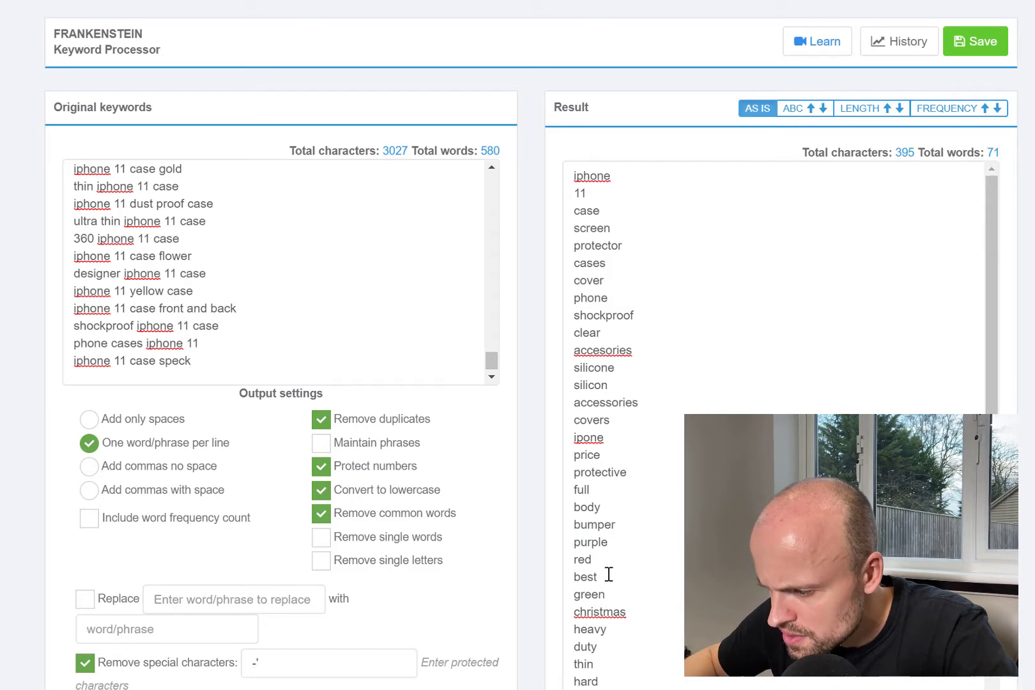
{"action": "left_click", "coordinate": [564, 542], "text": "shift"}
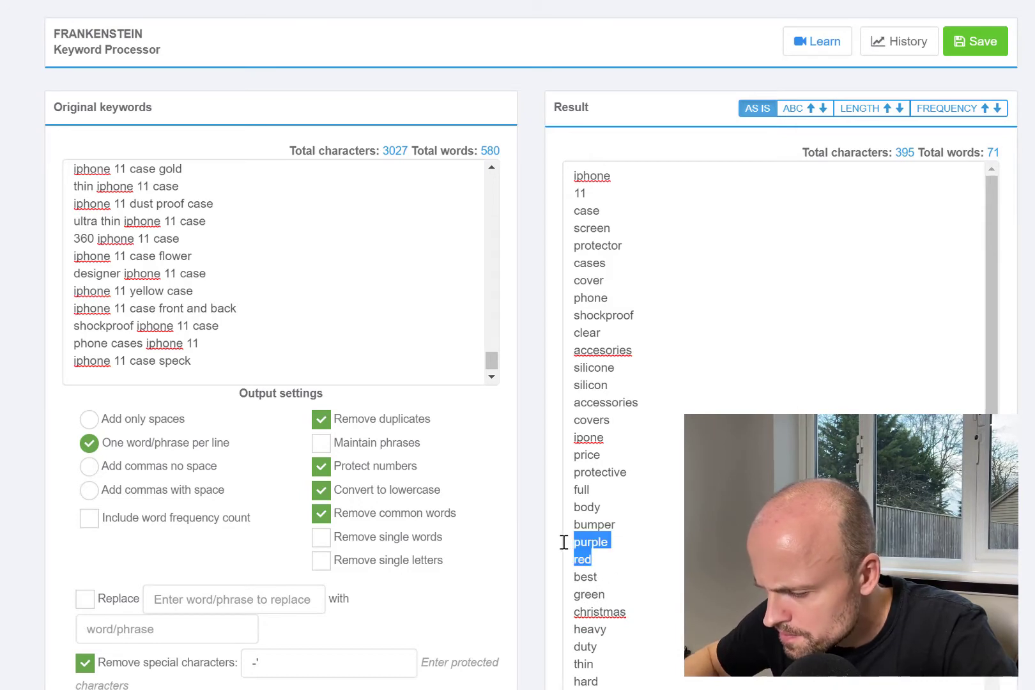
{"action": "key", "text": "BackSpace"}
{"action": "double_click", "coordinate": [588, 559]}
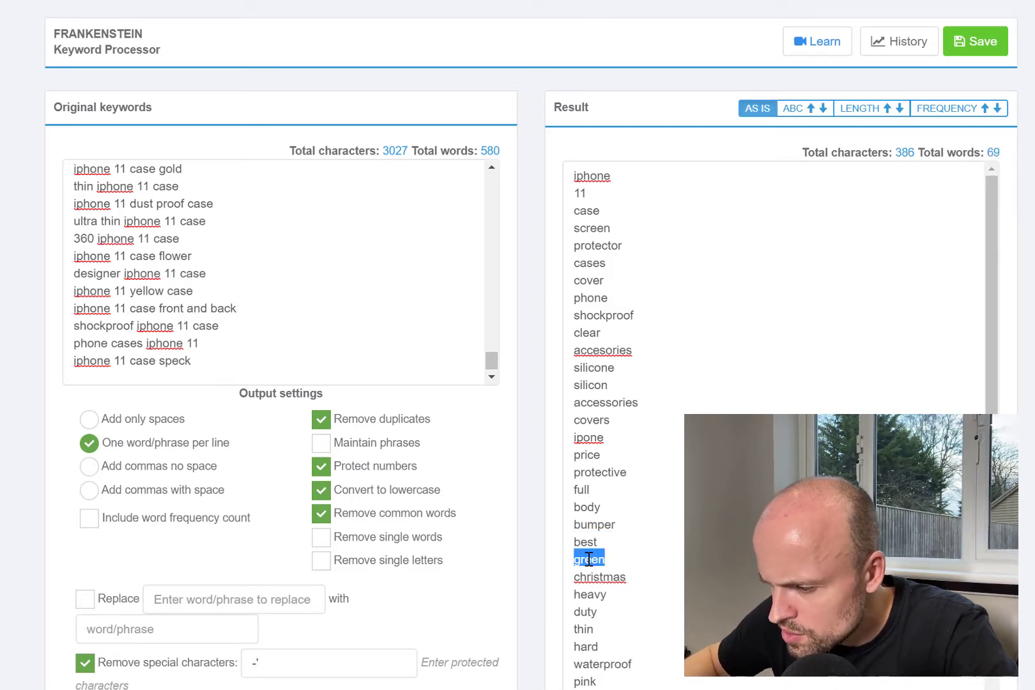
{"action": "key", "text": "BackSpace"}
{"action": "key", "text": "BackSpace"}
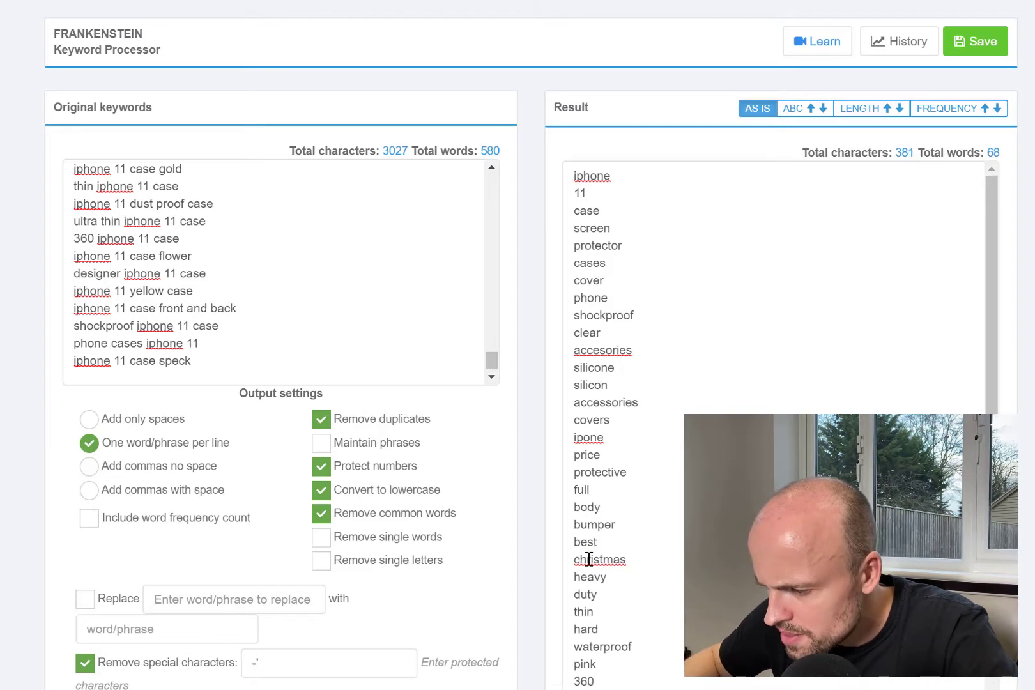
Remove "christmas", "waterproof", "pink", "360" and "ranvoo" from the Result list.
{"action": "double_click", "coordinate": [588, 558]}
{"action": "key", "text": "BackSpace"}
{"action": "key", "text": "BackSpace"}
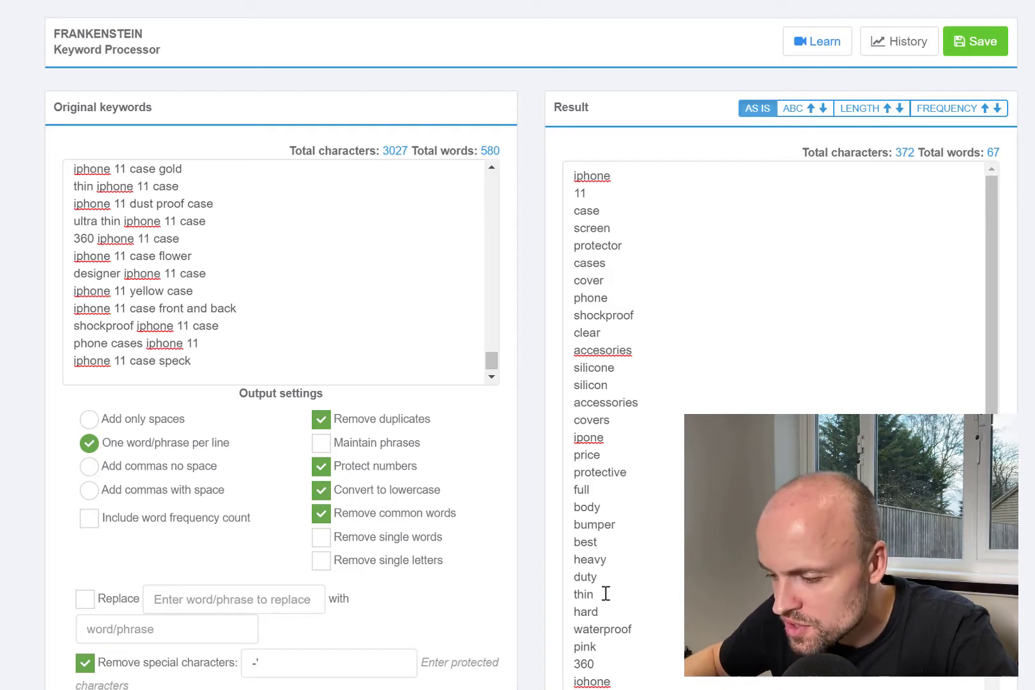
{"action": "scroll", "coordinate": [624, 597], "scroll_direction": "down", "scroll_amount": 1}
{"action": "left_click_drag", "start_coordinate": [615, 596], "coordinate": [526, 598]}
{"action": "key", "text": "BackSpace"}
{"action": "key", "text": "BackSpace"}
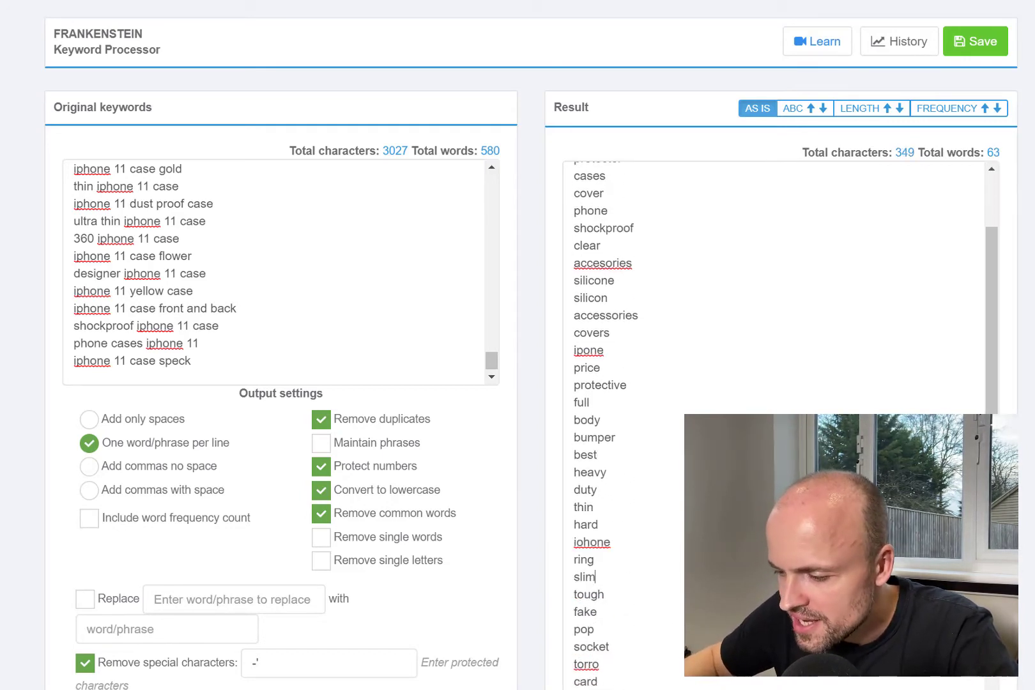
Review the remaining words in the Result list, then select and copy all of them.
{"action": "scroll", "coordinate": [676, 502], "scroll_direction": "down", "scroll_amount": 10}
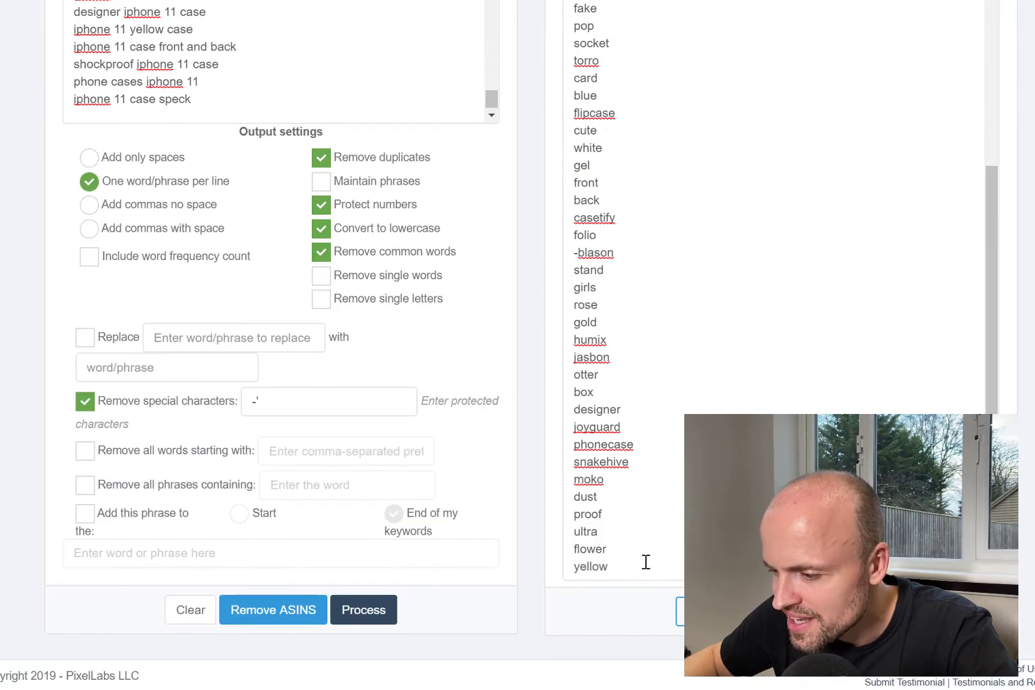
{"action": "scroll", "coordinate": [664, 459], "scroll_direction": "up", "scroll_amount": 4}
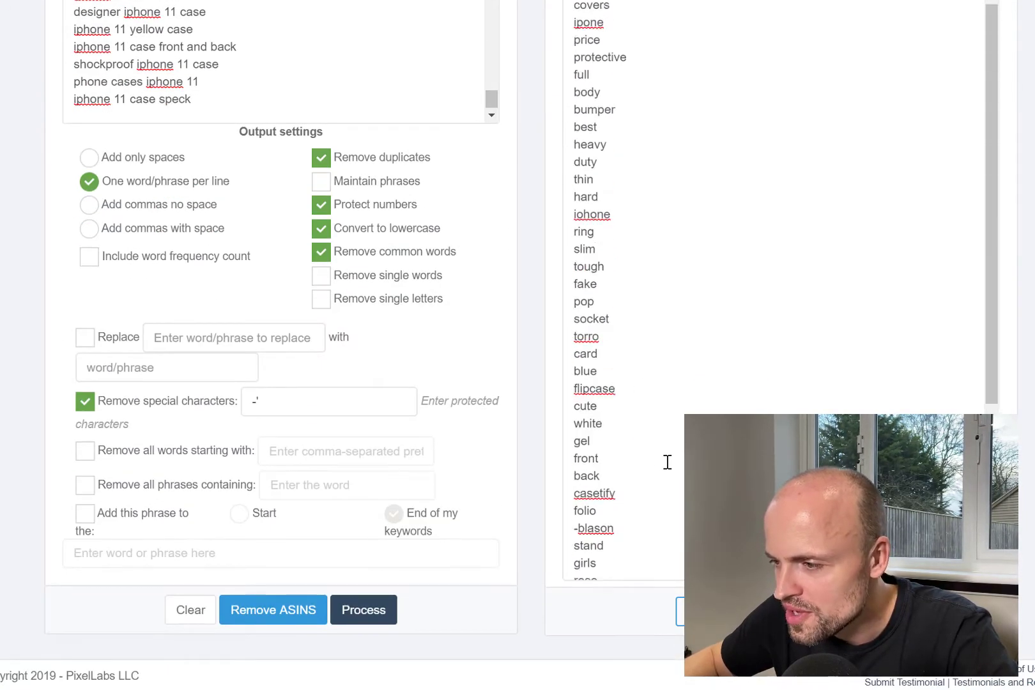
{"action": "scroll", "coordinate": [667, 461], "scroll_direction": "up", "scroll_amount": 10}
{"action": "left_click", "coordinate": [721, 364]}
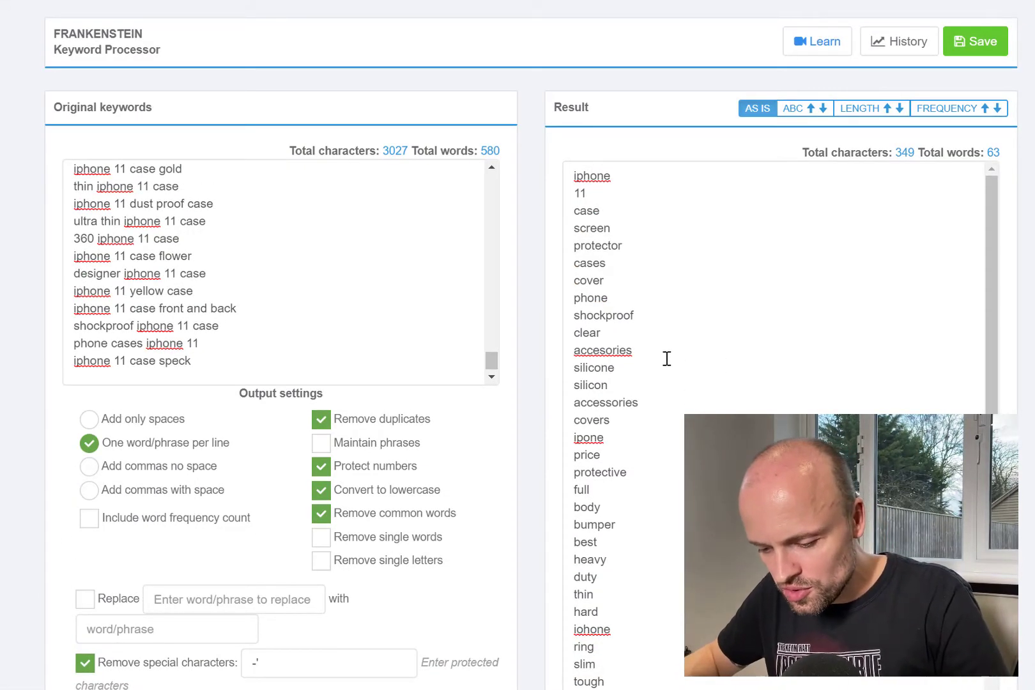
{"action": "key", "text": "ctrl+a"}
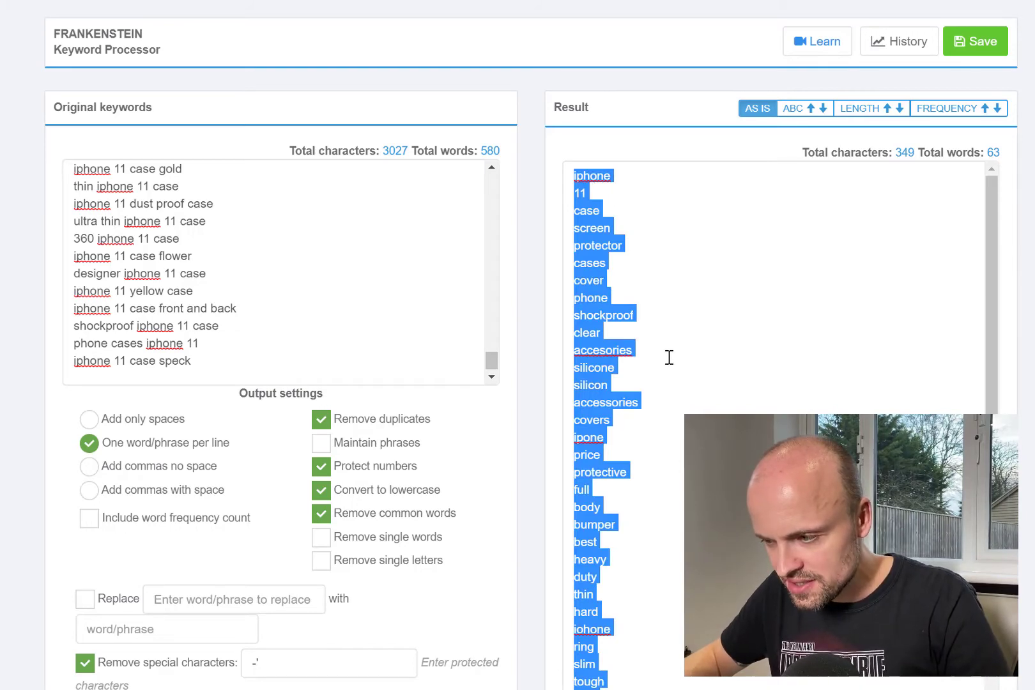
Switch to the new Excel workbook, enter the header "keywords" in F1 and paste the copied words from F2 down.
{"action": "left_click", "coordinate": [479, 689]}
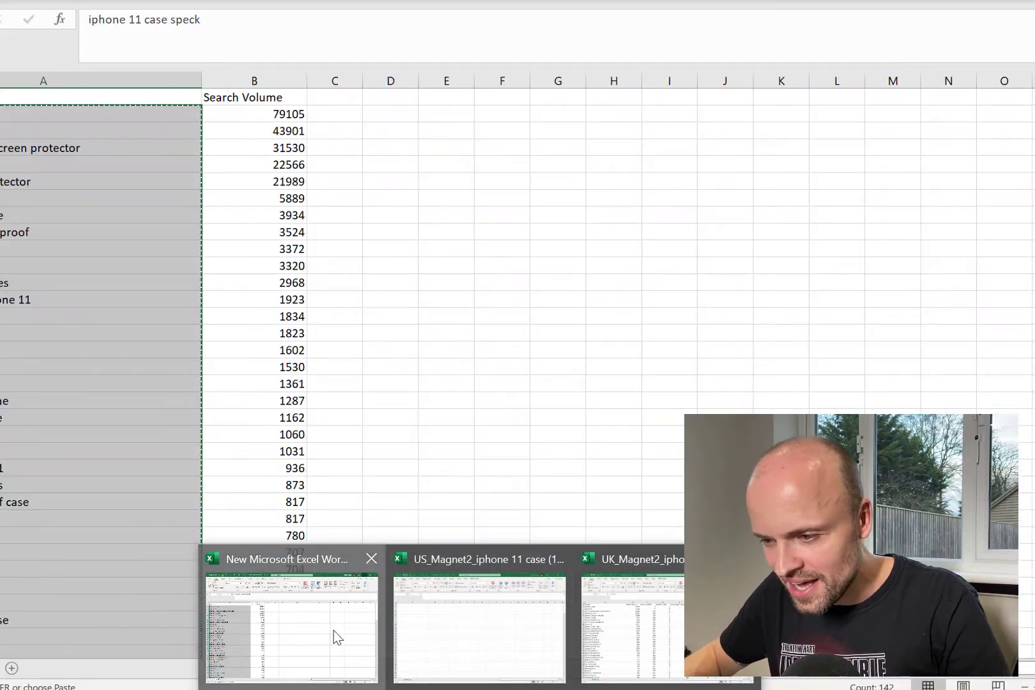
{"action": "left_click", "coordinate": [335, 632]}
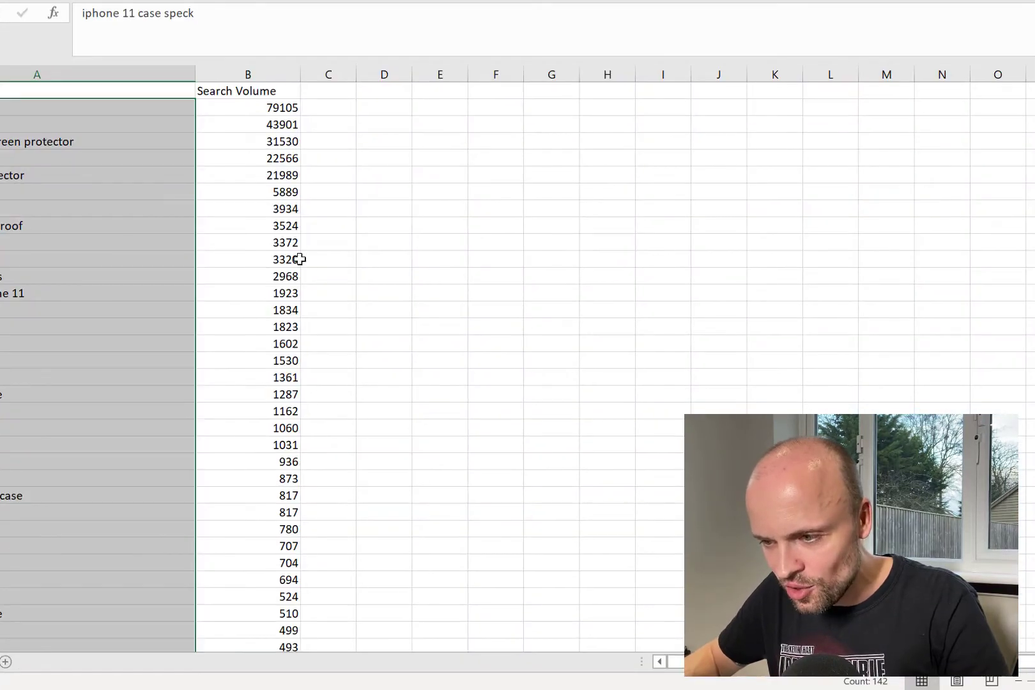
{"action": "left_click", "coordinate": [506, 95]}
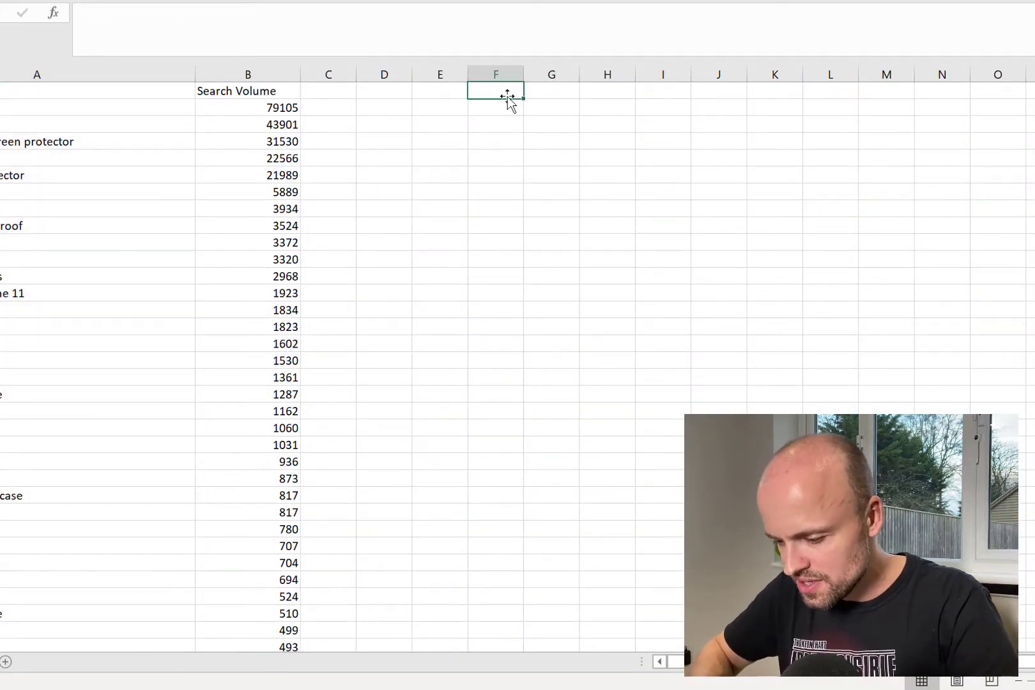
{"action": "type", "text": "keywords"}
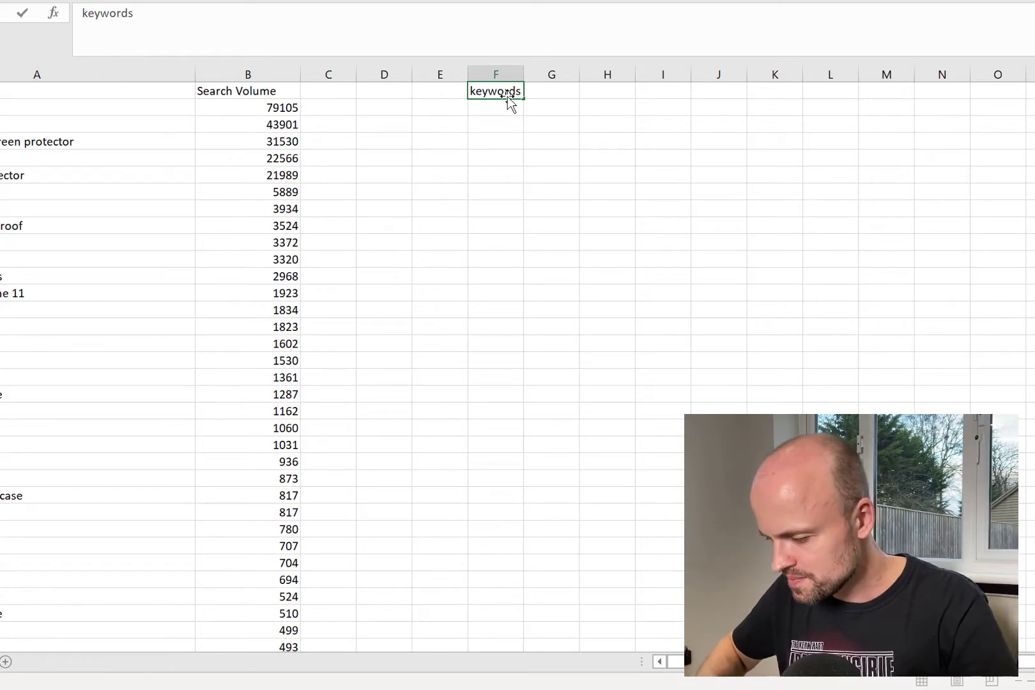
{"action": "key", "text": "Return"}
{"action": "key", "text": "ctrl+v"}
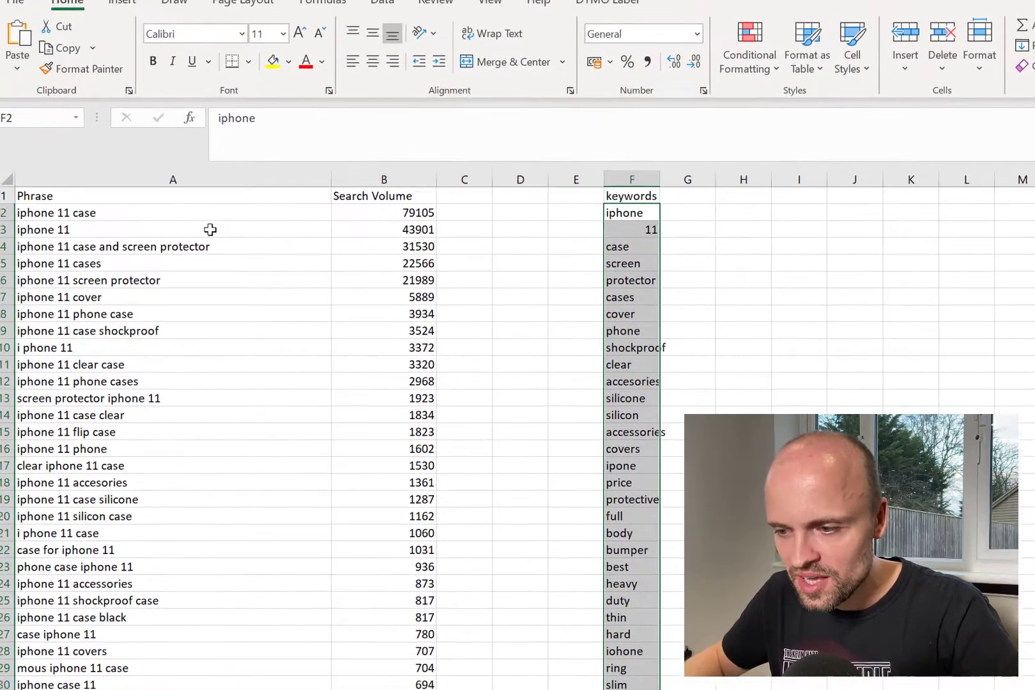
{"action": "left_click_drag", "start_coordinate": [392, 213], "coordinate": [397, 356]}
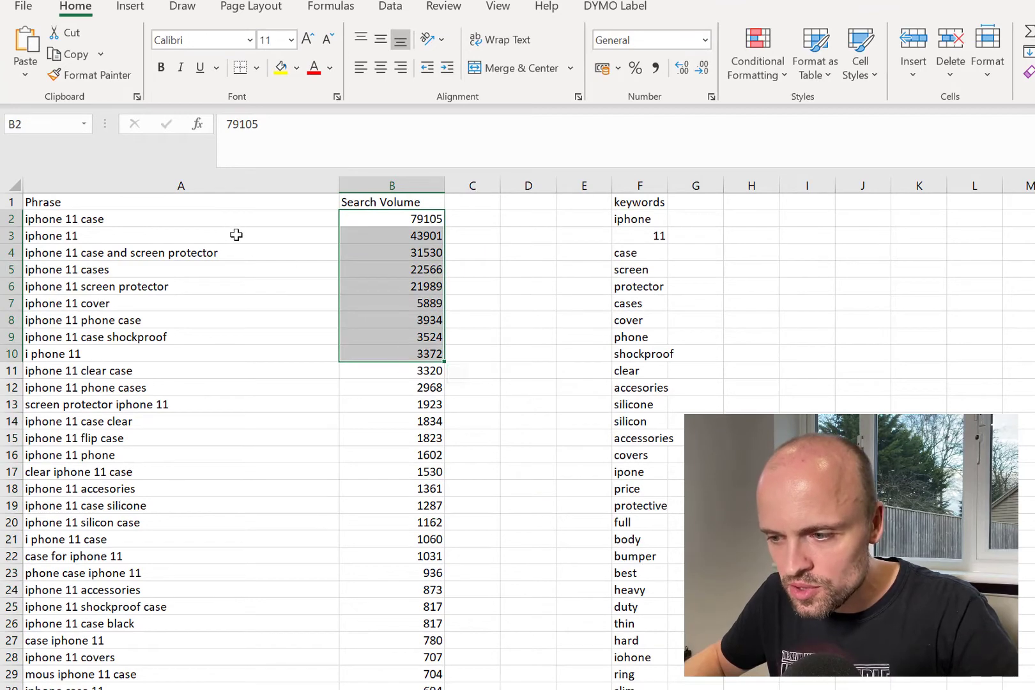
{"action": "left_click", "coordinate": [210, 240]}
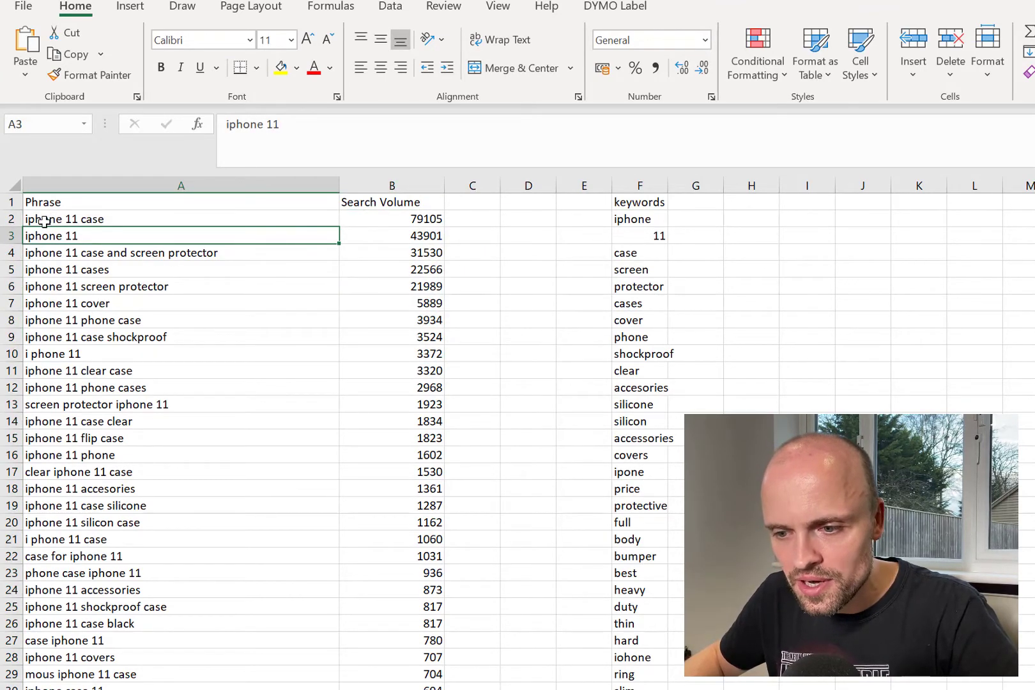
{"action": "left_click_drag", "start_coordinate": [43, 221], "coordinate": [55, 337]}
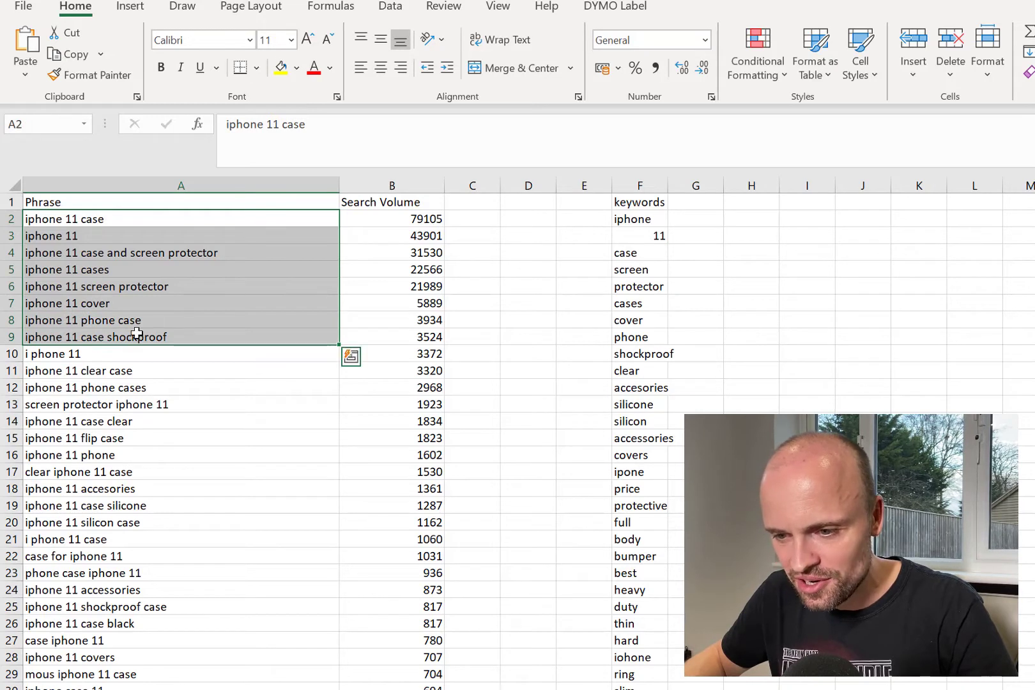
{"action": "key", "text": "ctrl+c"}
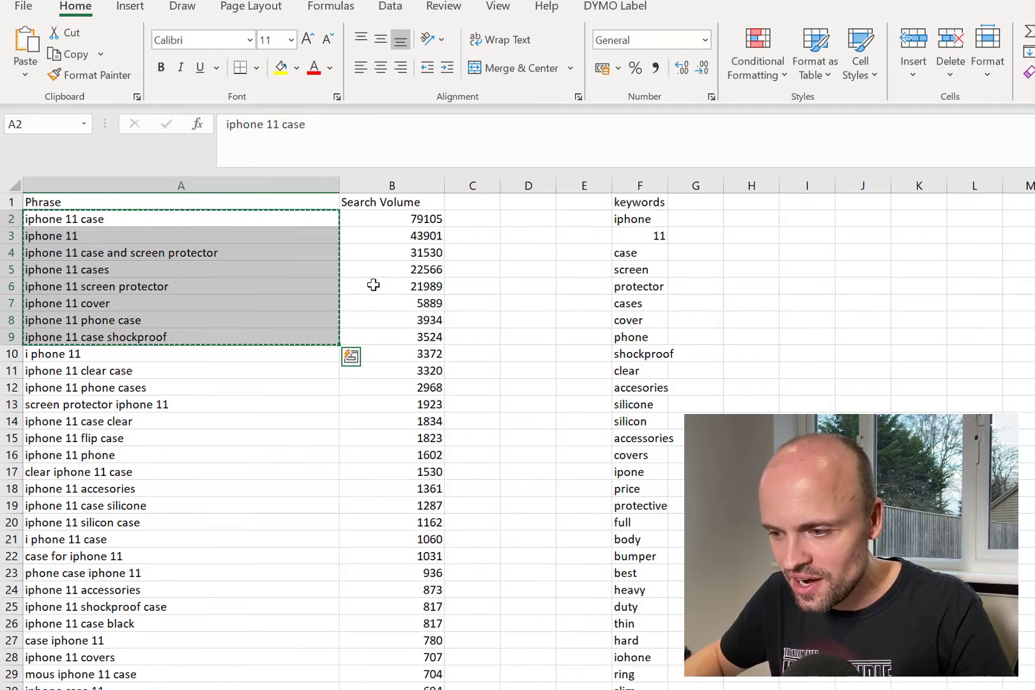
{"action": "left_click", "coordinate": [324, 287]}
Copy the top five phrases in A2:A6, from "iphone 11 case" to "iphone 11 screen protector".
{"action": "left_click_drag", "start_coordinate": [119, 221], "coordinate": [141, 288]}
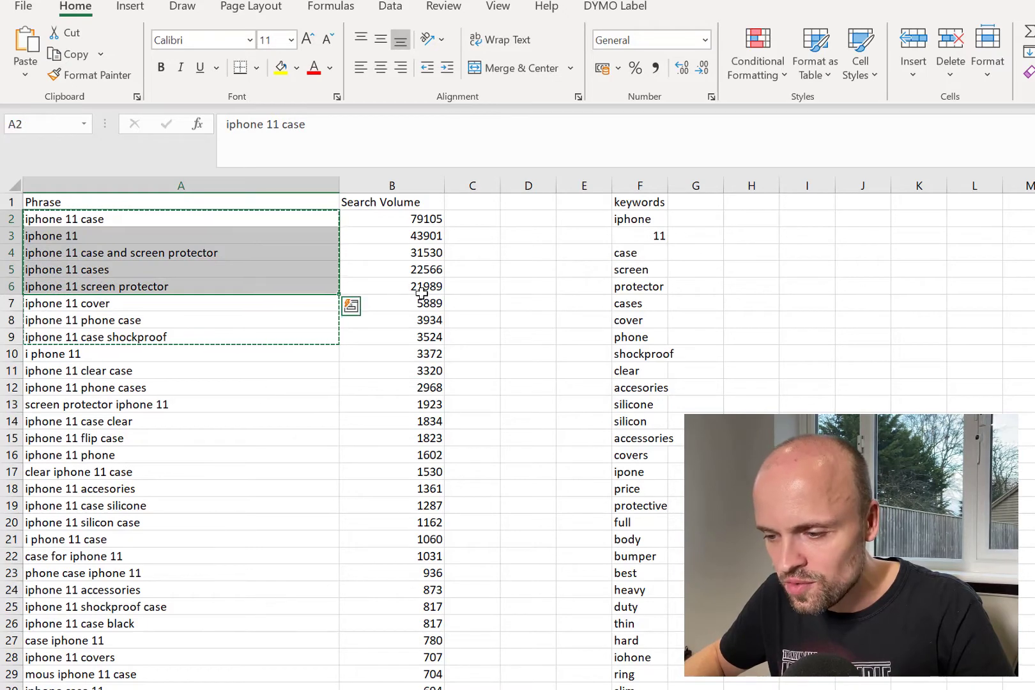
{"action": "key", "text": "ctrl+c"}
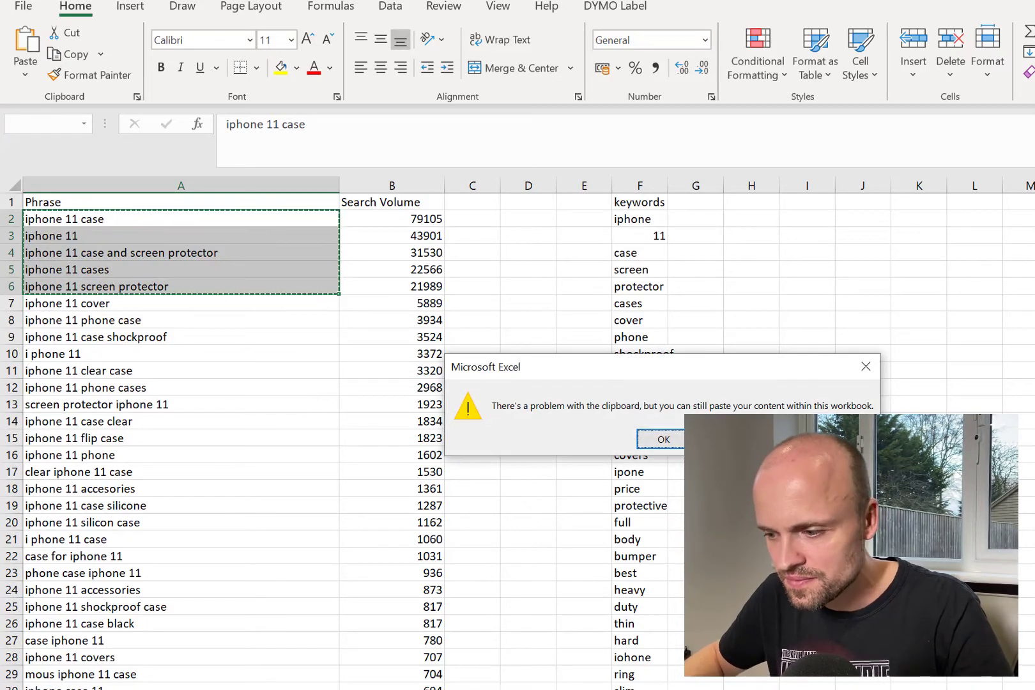
{"action": "key", "text": "Return"}
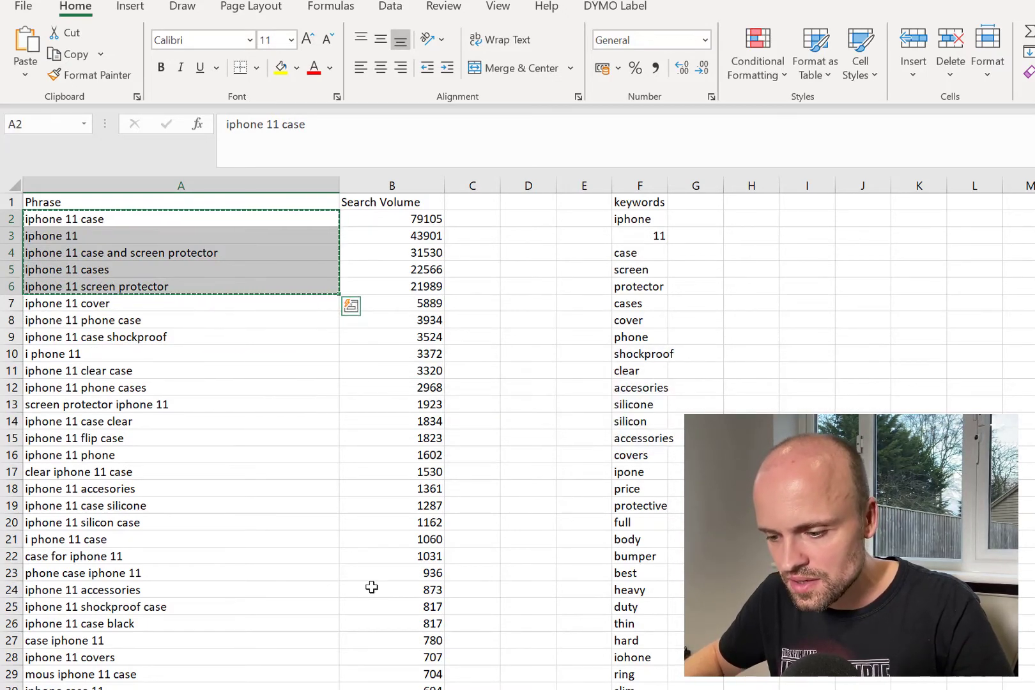
Switch to Helium 10 in the browser, open Scribbles and paste the copied phrases into the empty phrases box.
{"action": "left_click", "coordinate": [390, 689]}
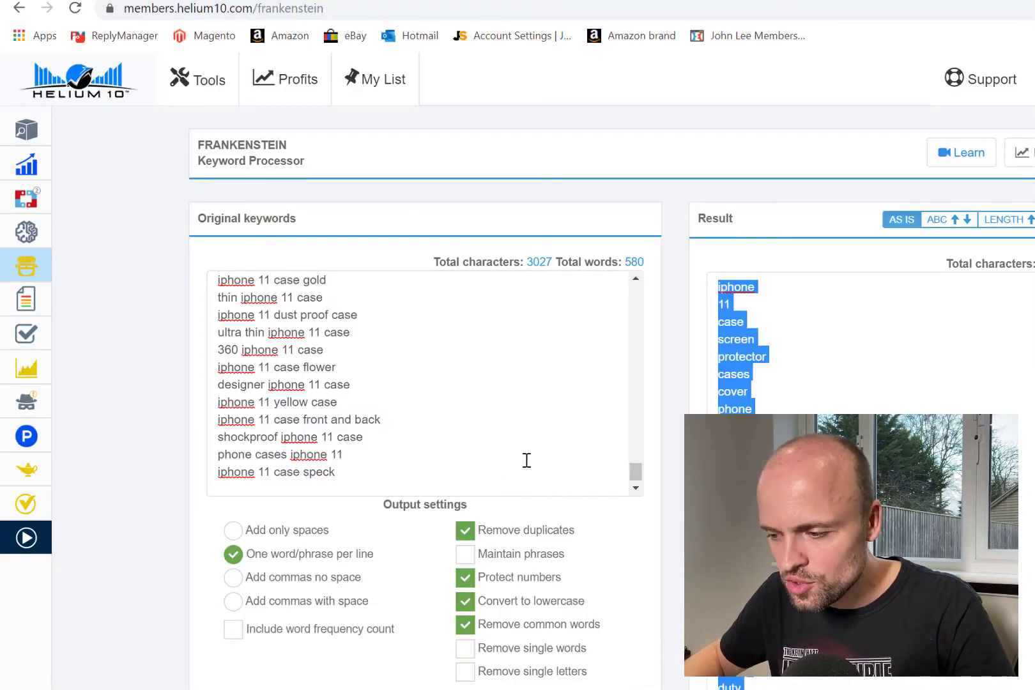
{"action": "left_click", "coordinate": [41, 297]}
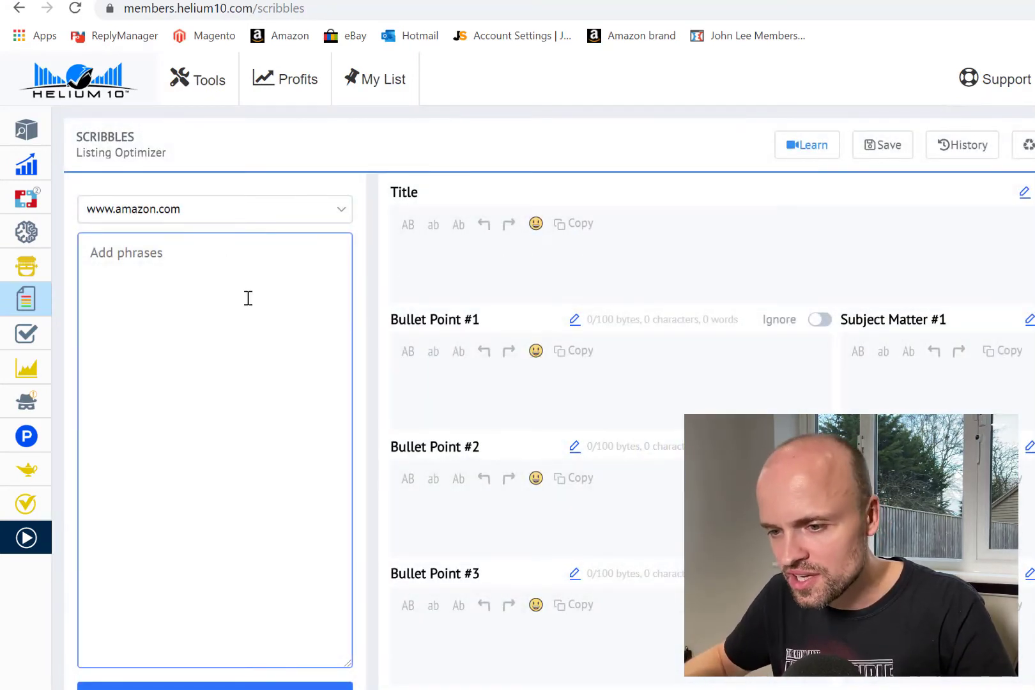
{"action": "left_click", "coordinate": [247, 287]}
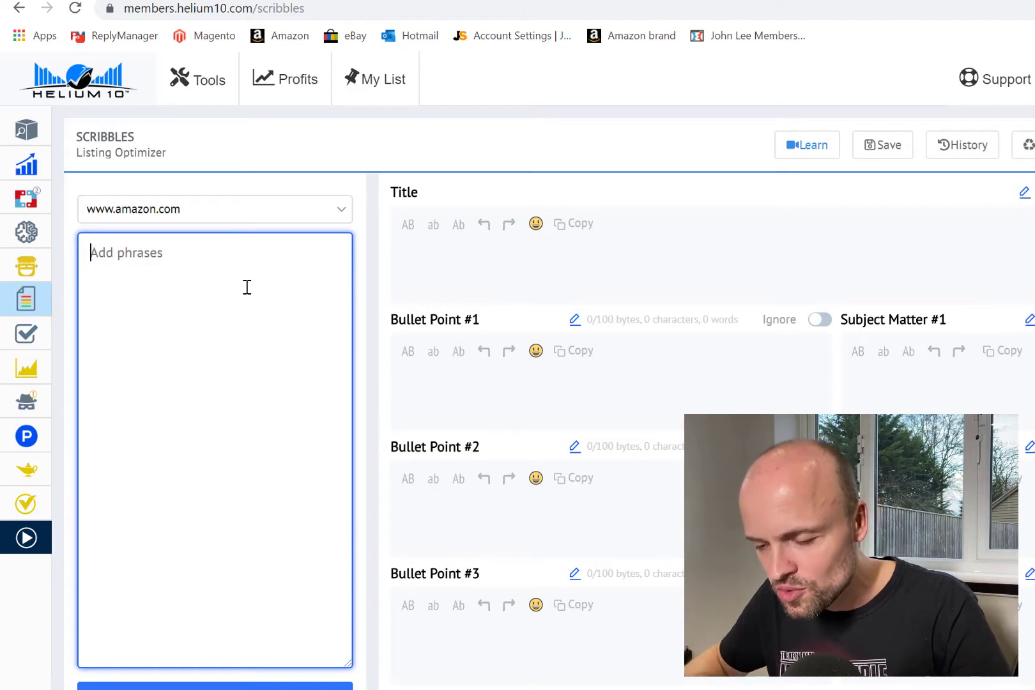
{"action": "key", "text": "ctrl+v"}
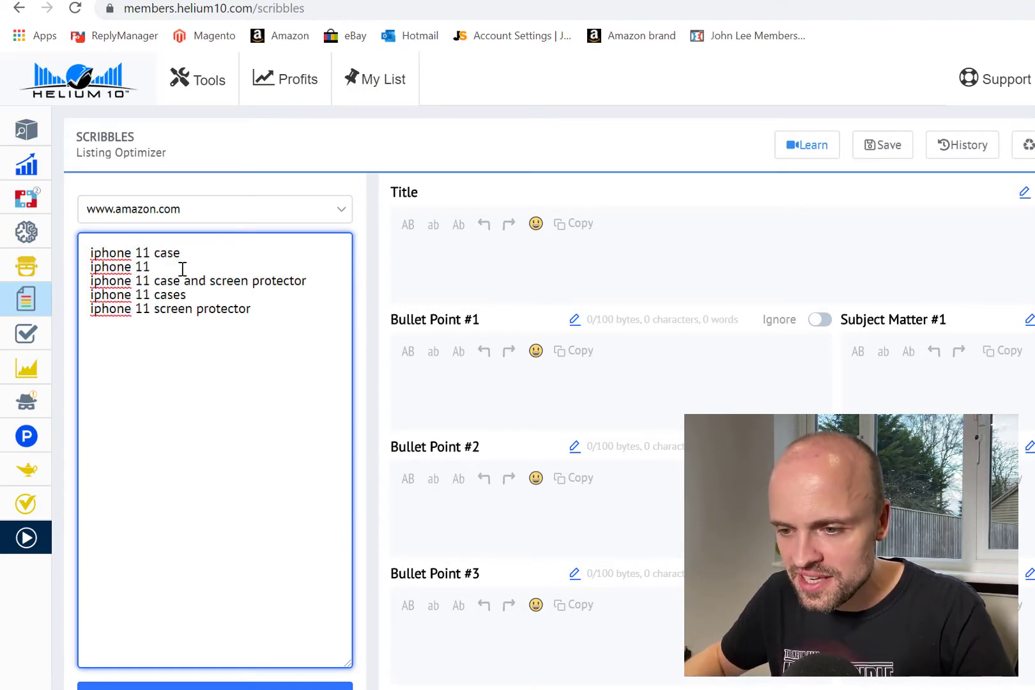
Delete the lines "iphone 11" and "iphone 11 cases" from the pasted phrases.
{"action": "left_click_drag", "start_coordinate": [183, 269], "coordinate": [4, 276]}
{"action": "key", "text": "BackSpace"}
{"action": "key", "text": "BackSpace"}
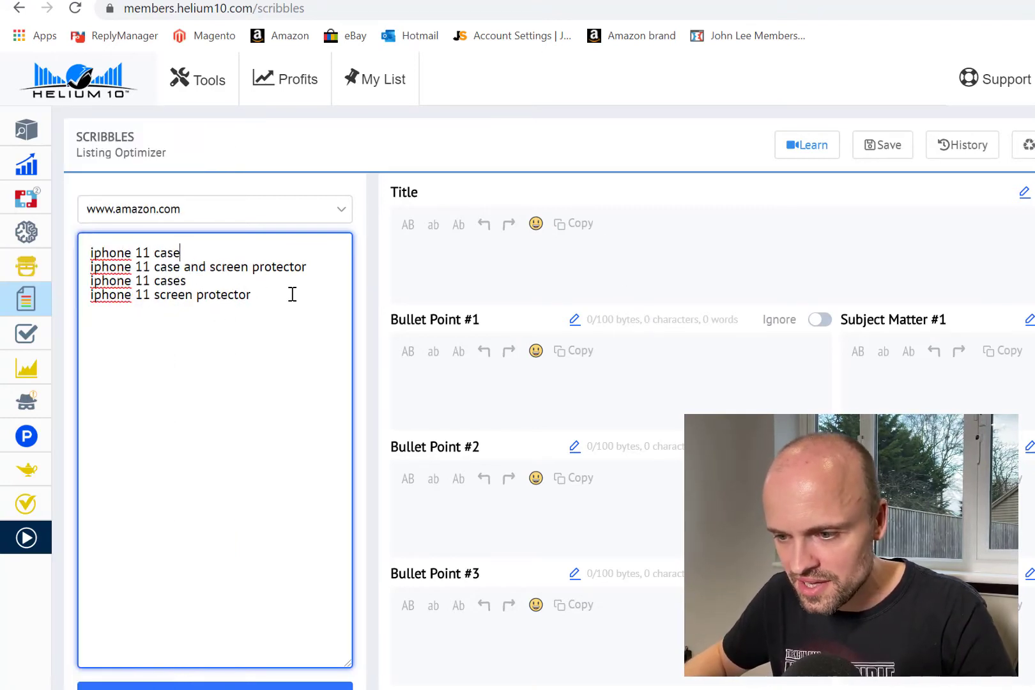
{"action": "left_click_drag", "start_coordinate": [229, 284], "coordinate": [90, 281]}
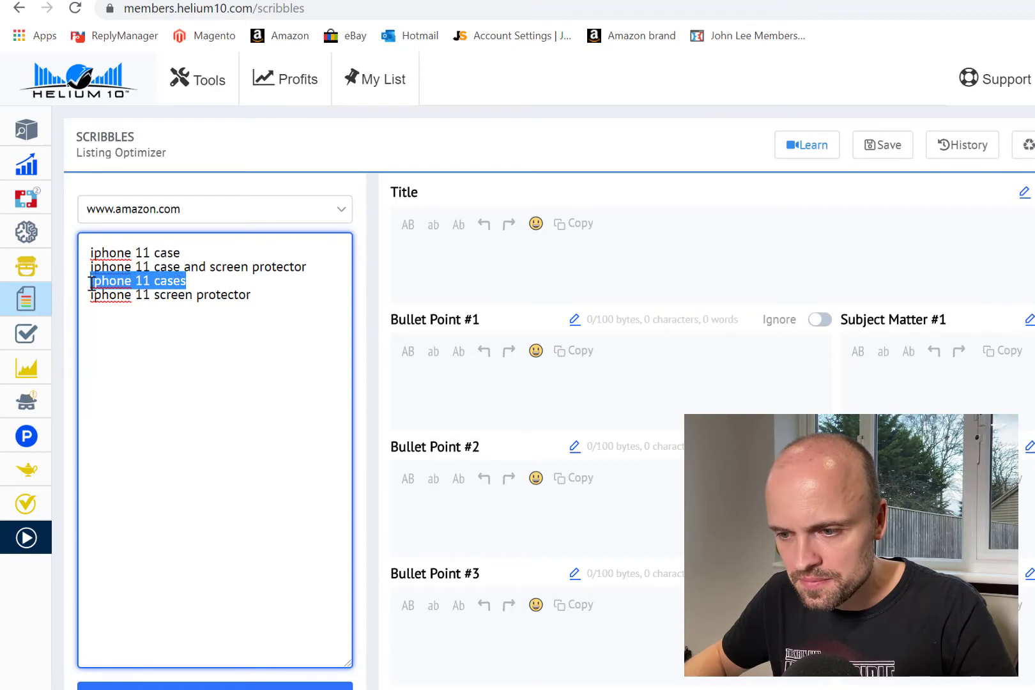
{"action": "left_click_drag", "start_coordinate": [253, 281], "coordinate": [96, 282]}
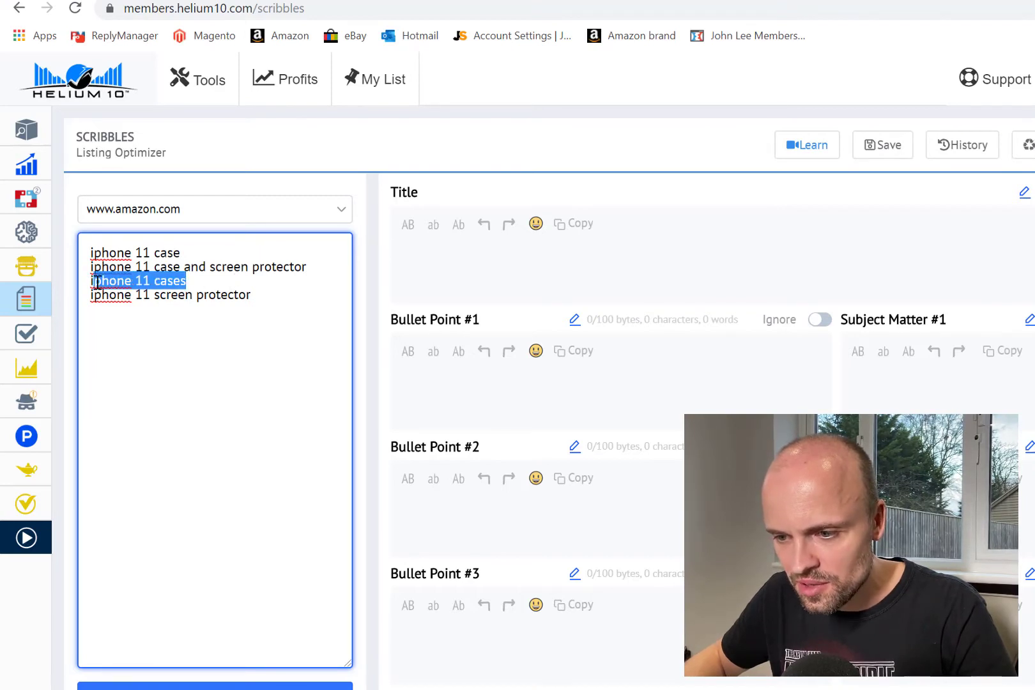
{"action": "key", "text": "BackSpace"}
{"action": "key", "text": "BackSpace"}
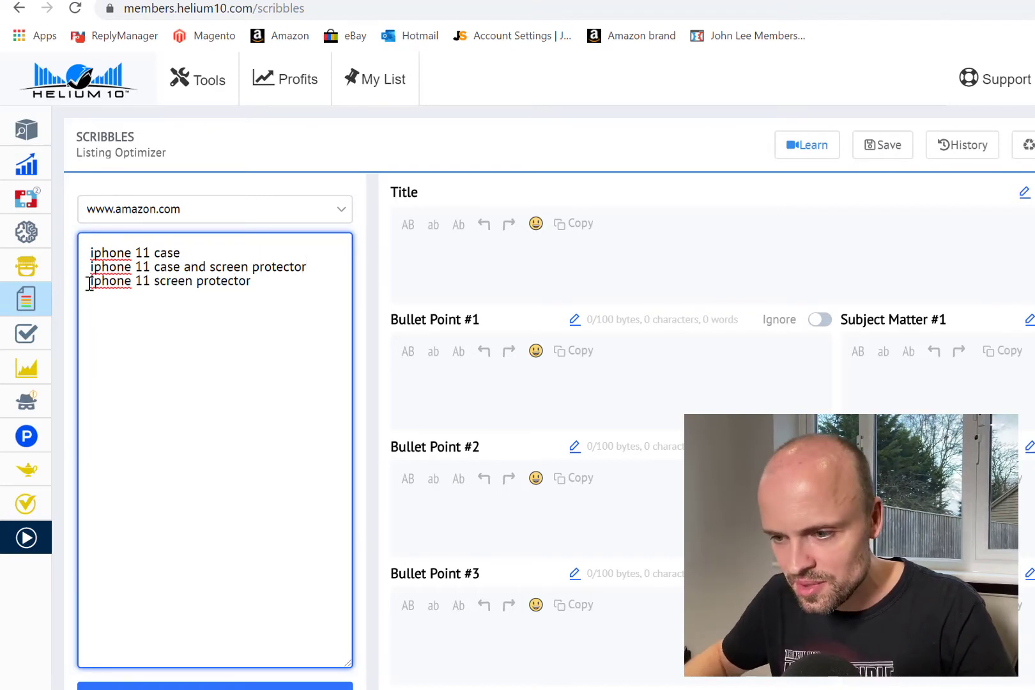
Add an empty line below the remaining three phrases and apply the list.
{"action": "left_click", "coordinate": [269, 288]}
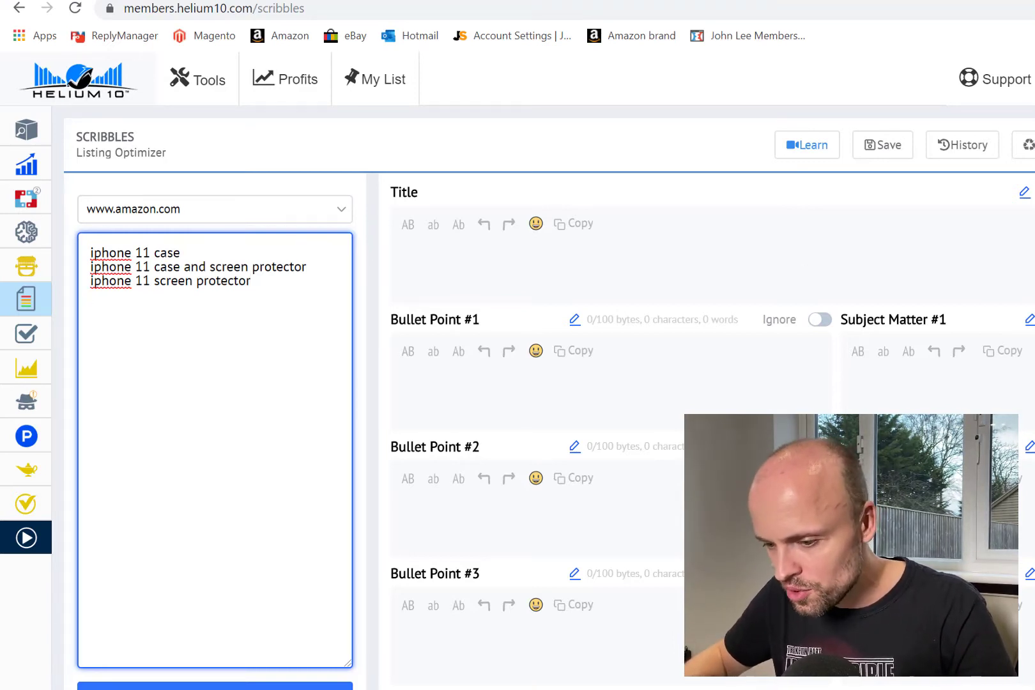
{"action": "scroll", "coordinate": [309, 575], "scroll_direction": "down", "scroll_amount": 5}
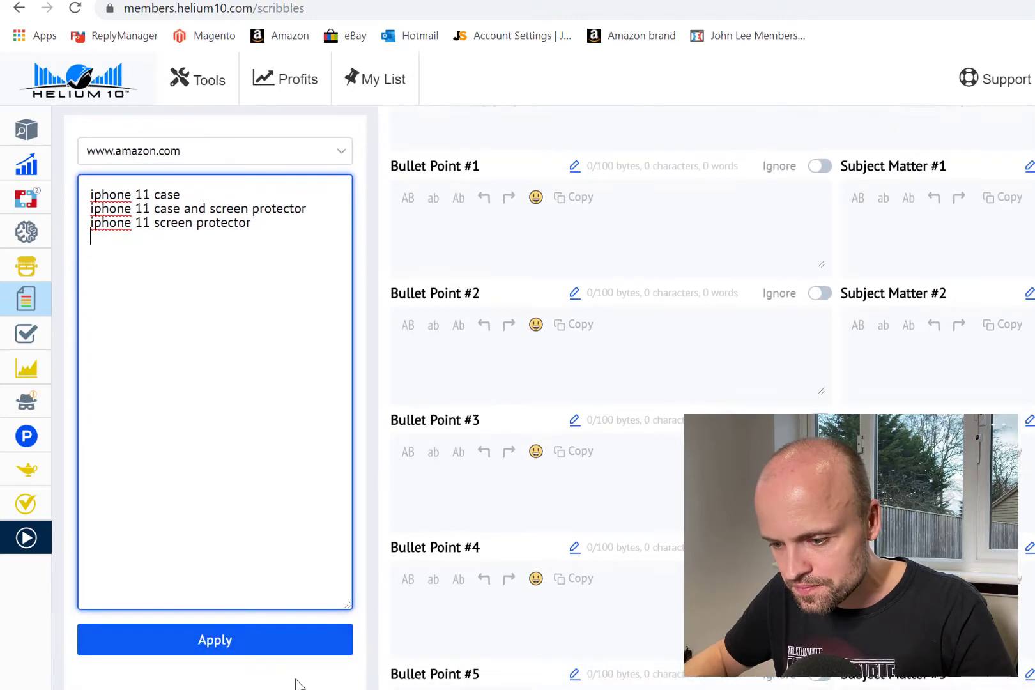
{"action": "left_click", "coordinate": [288, 648]}
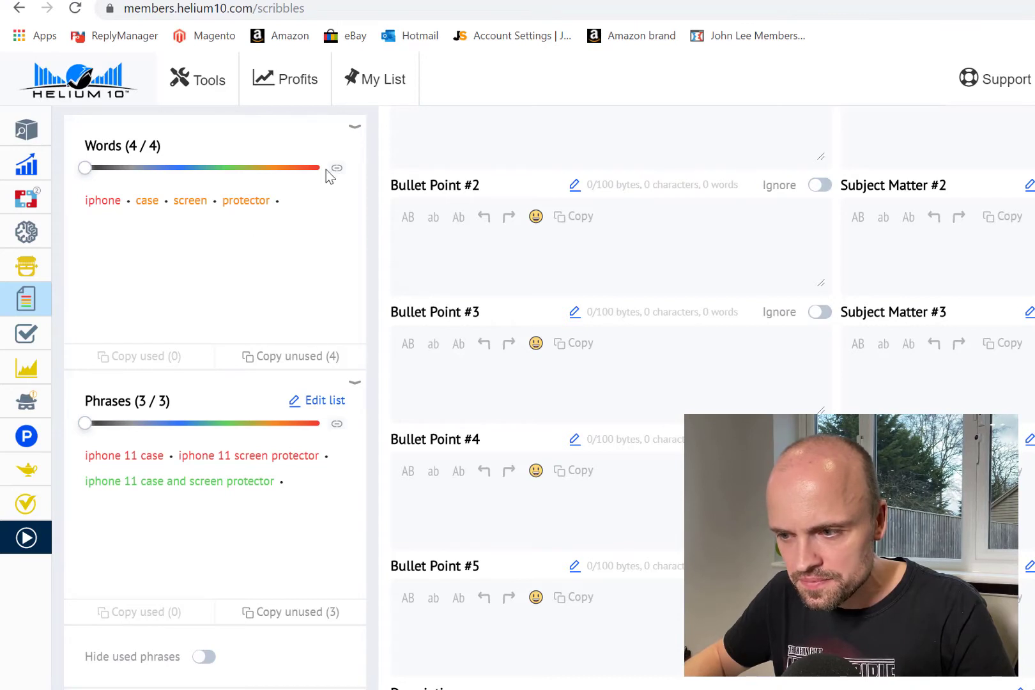
Reopen the phrases list for editing, then switch to the Excel workbook and copy the keywords in F2:F64.
{"action": "left_click", "coordinate": [312, 400]}
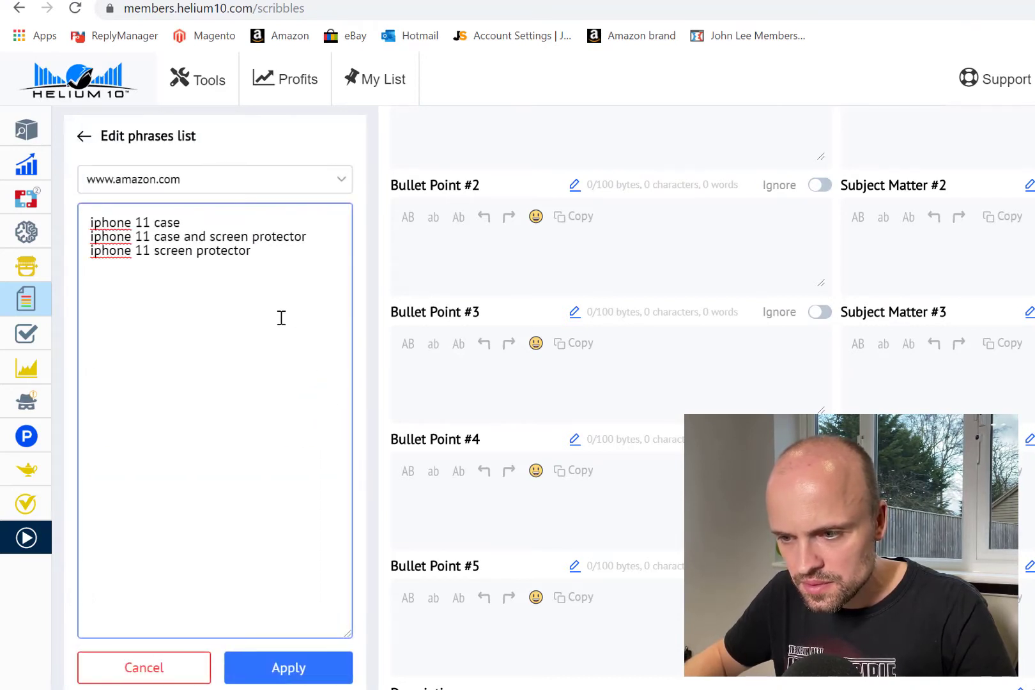
{"action": "left_click", "coordinate": [305, 269]}
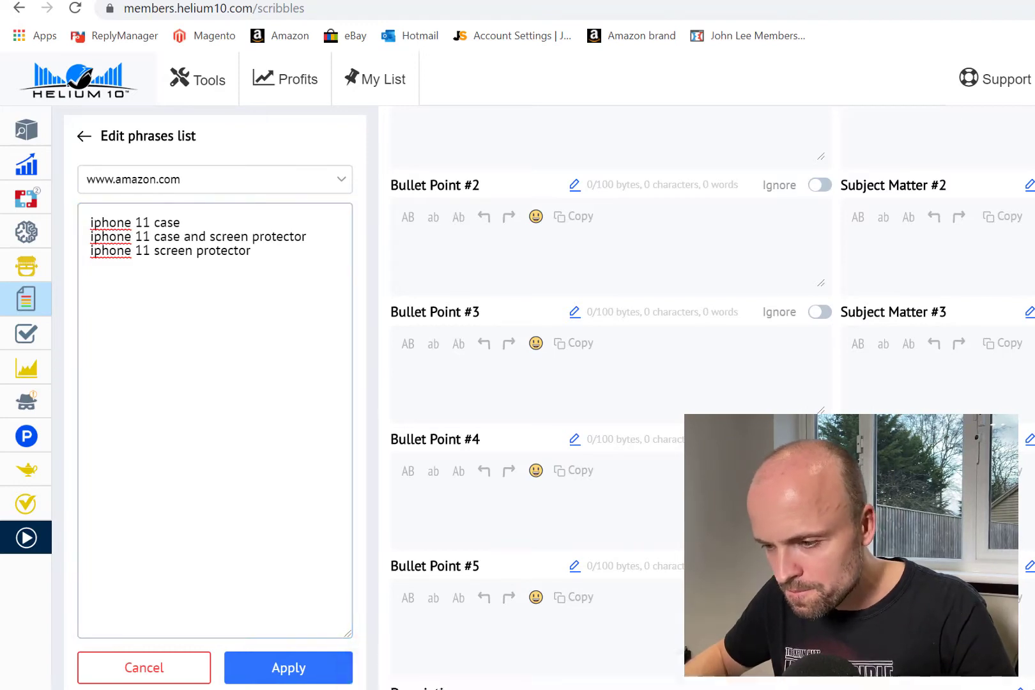
{"action": "left_click", "coordinate": [588, 672]}
{"action": "left_click", "coordinate": [639, 220]}
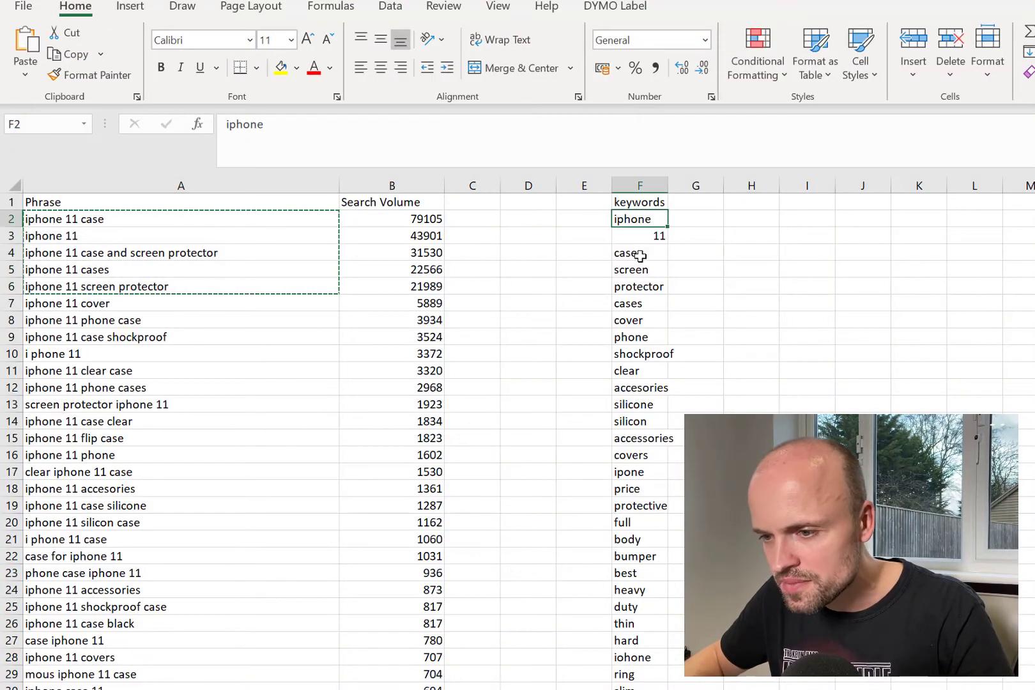
{"action": "scroll", "coordinate": [637, 276], "scroll_direction": "down", "scroll_amount": 16}
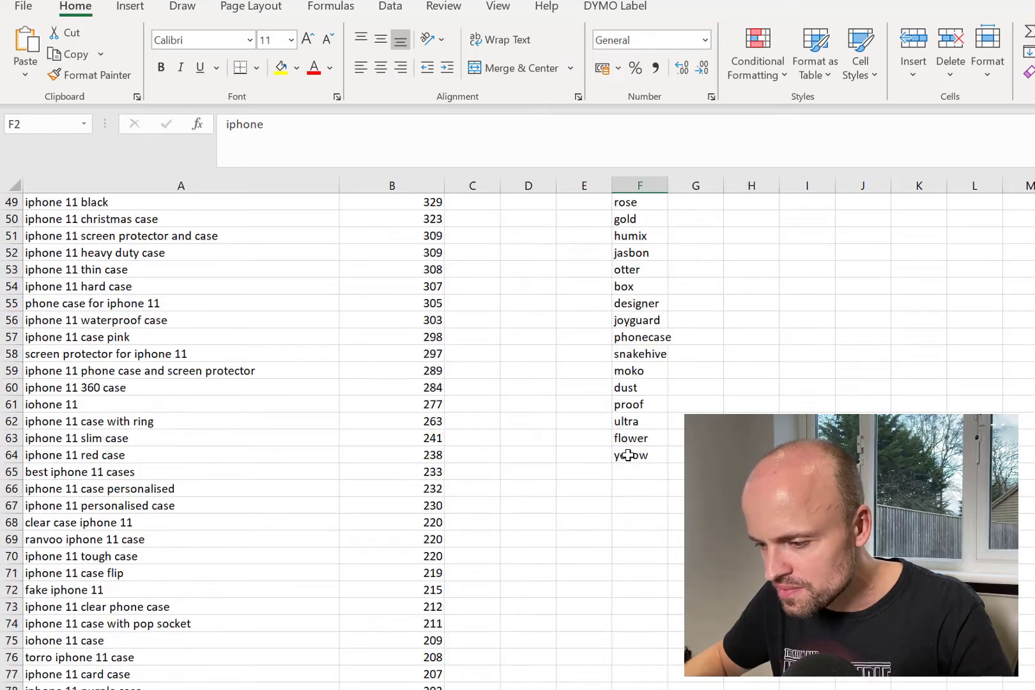
{"action": "scroll", "coordinate": [628, 455], "scroll_direction": "up", "scroll_amount": 16}
{"action": "scroll", "coordinate": [628, 427], "scroll_direction": "down", "scroll_amount": 7}
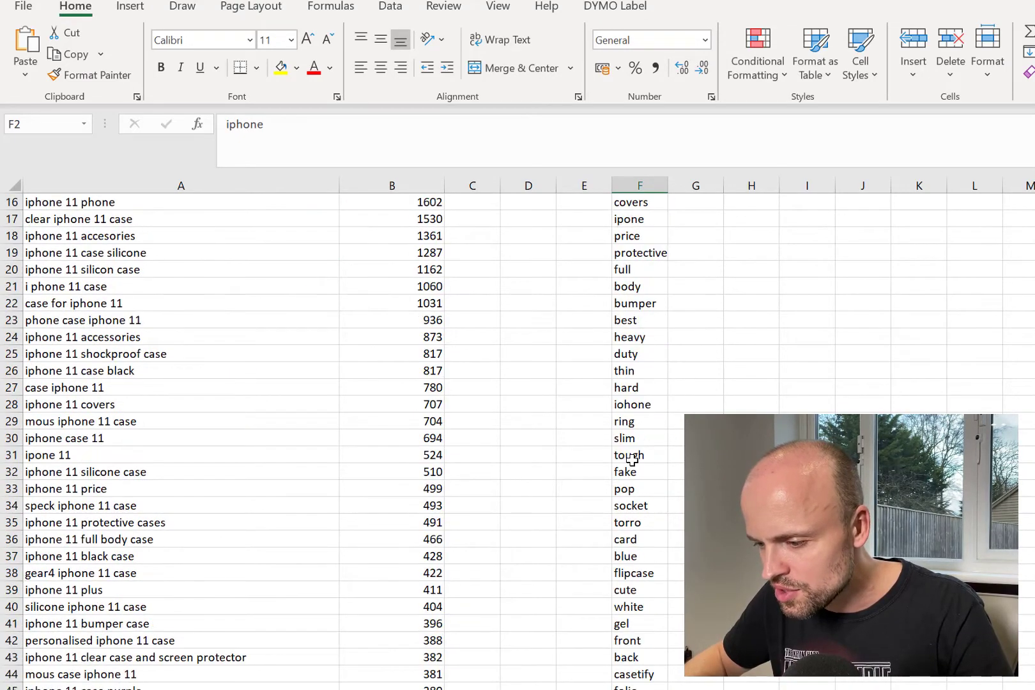
{"action": "scroll", "coordinate": [633, 464], "scroll_direction": "down", "scroll_amount": 6}
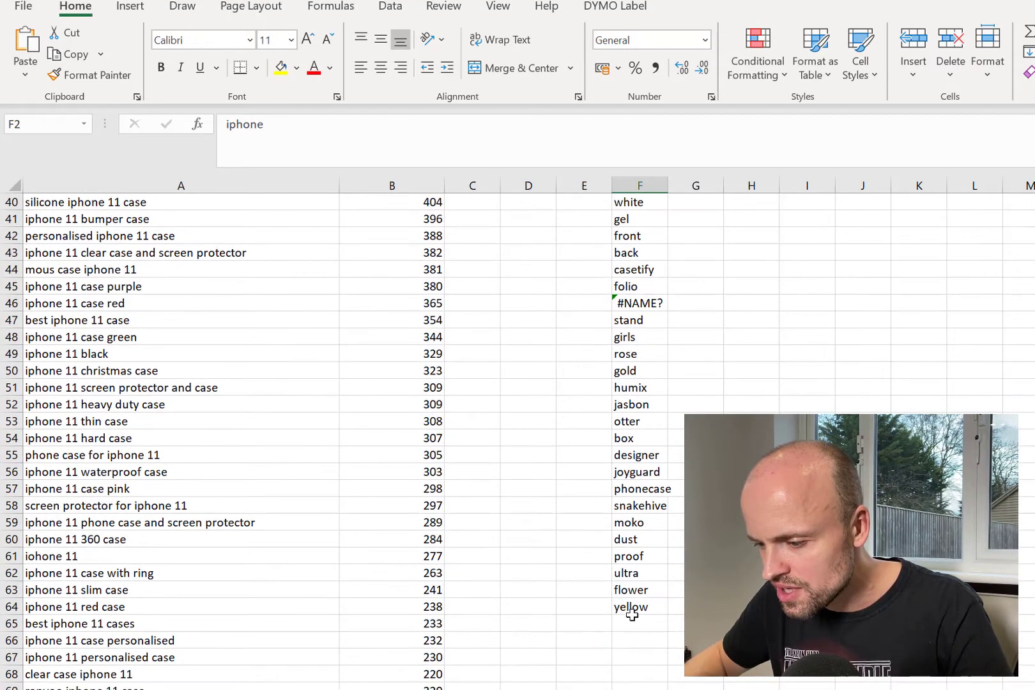
{"action": "left_click", "coordinate": [636, 606], "text": "shift"}
{"action": "key", "text": "ctrl+c"}
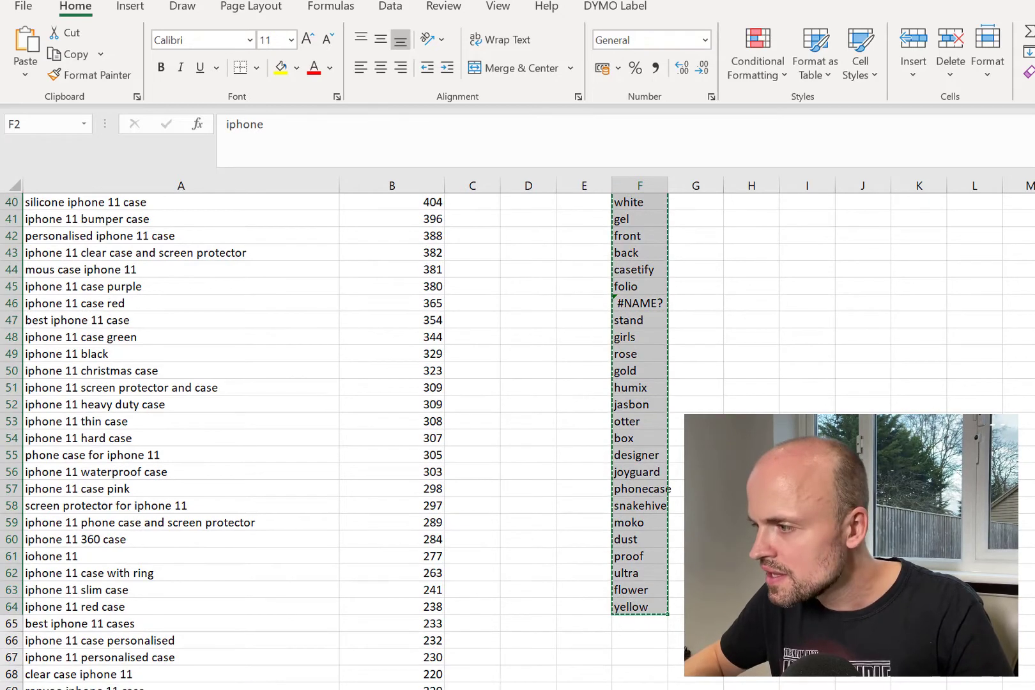
Return to Scribbles in the browser, paste the copied keywords below the three phrases and apply the list.
{"action": "key", "text": "alt+Tab"}
{"action": "left_click", "coordinate": [323, 307]}
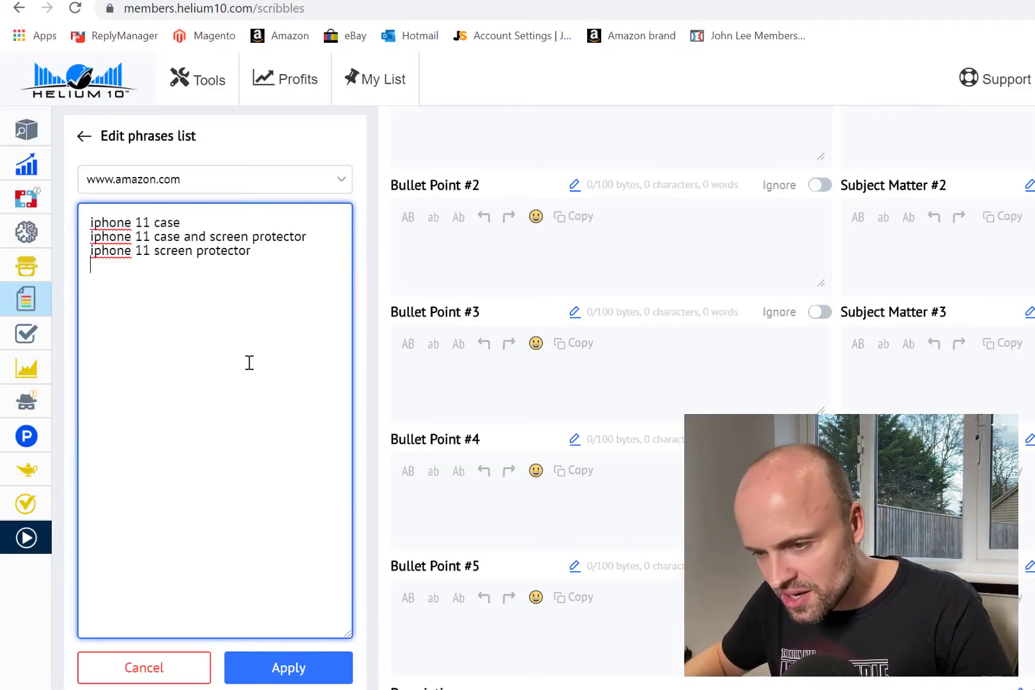
{"action": "key", "text": "ctrl+v"}
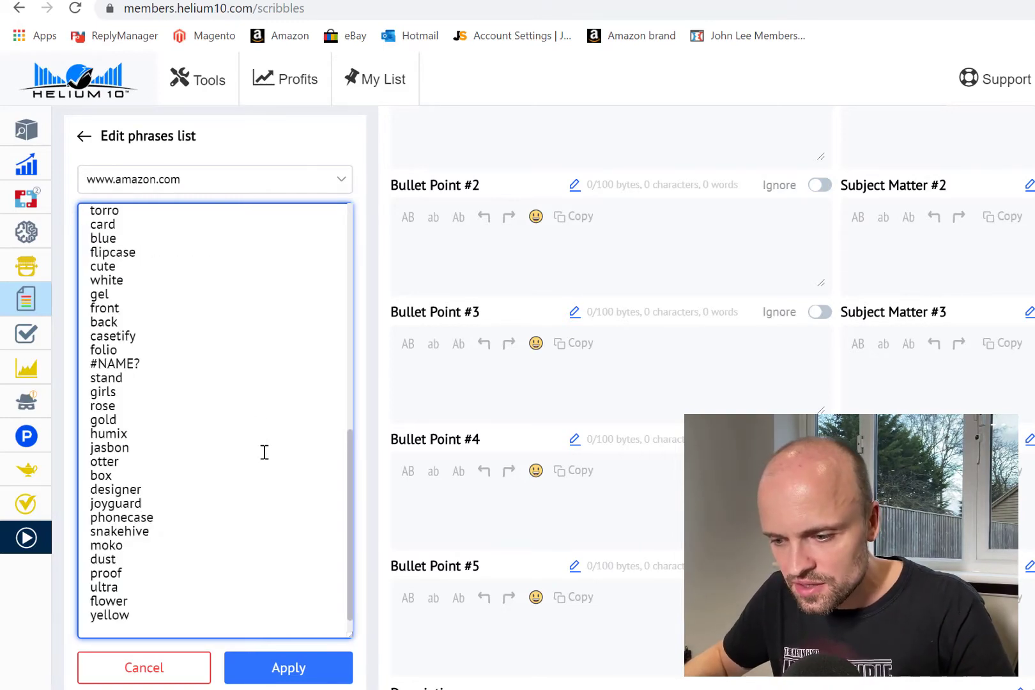
{"action": "left_click", "coordinate": [285, 667]}
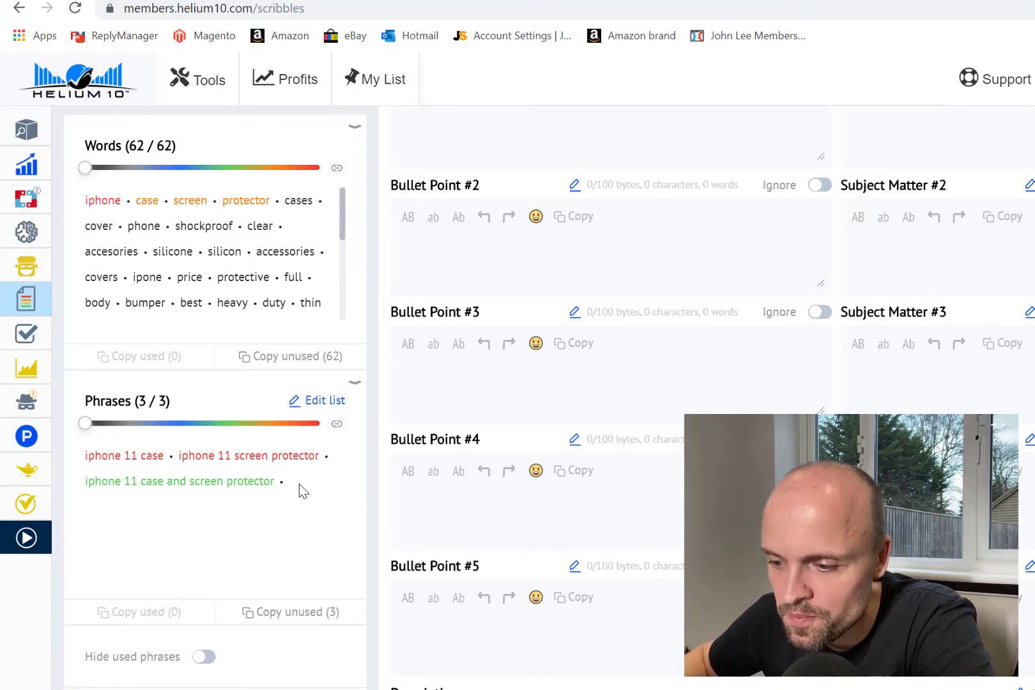
Enter "iphone 11 case and screen protector" as the listing title.
{"action": "scroll", "coordinate": [297, 483], "scroll_direction": "up", "scroll_amount": 3}
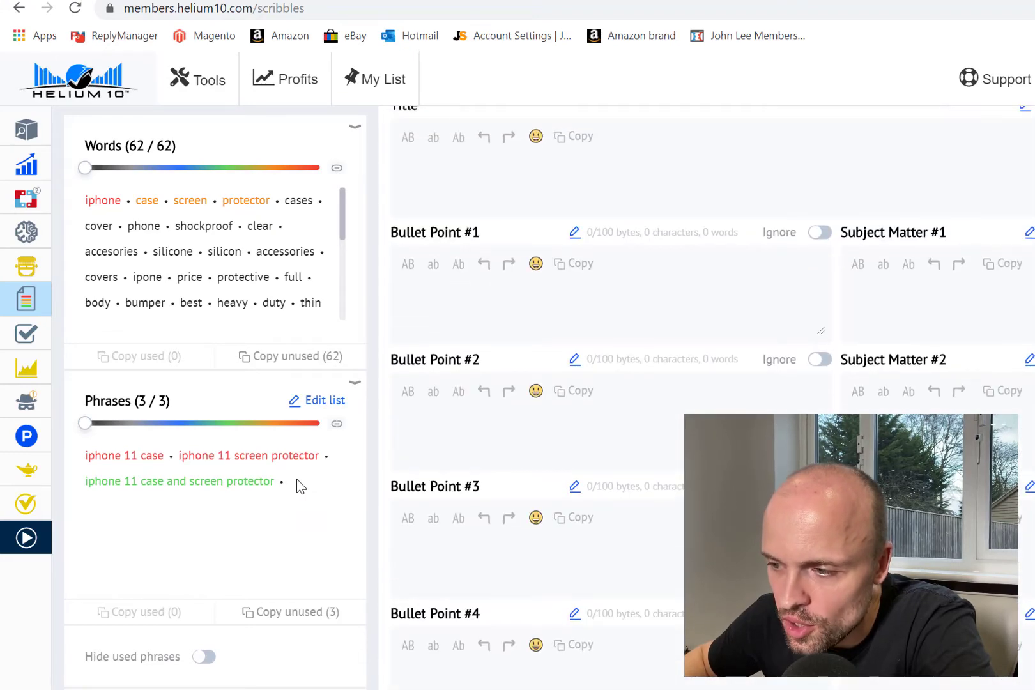
{"action": "scroll", "coordinate": [297, 480], "scroll_direction": "up", "scroll_amount": 2}
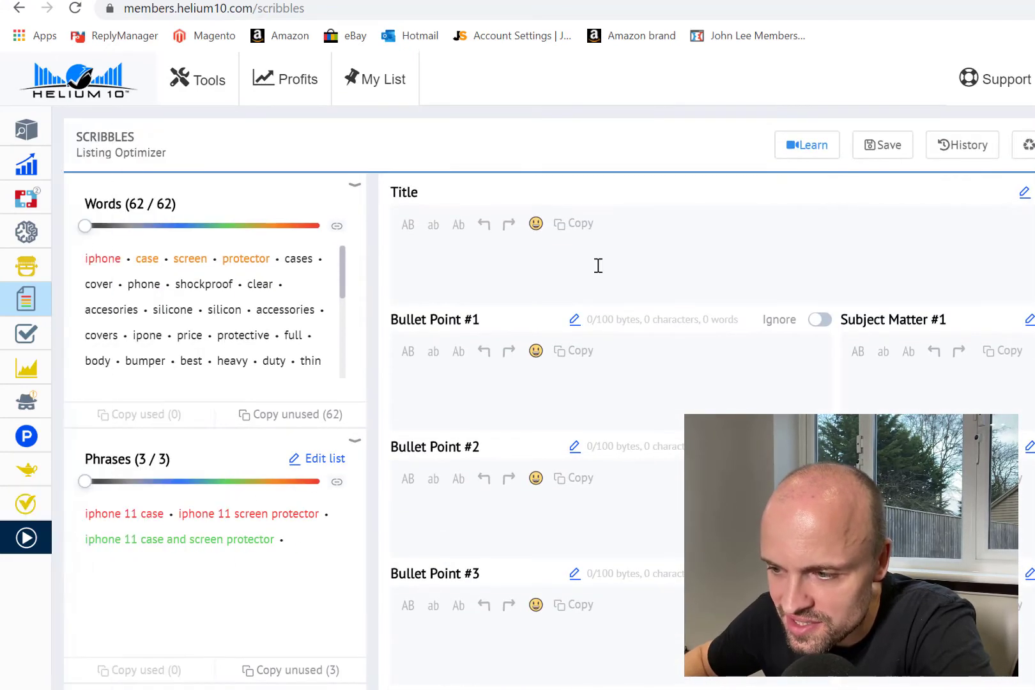
{"action": "left_click", "coordinate": [674, 258]}
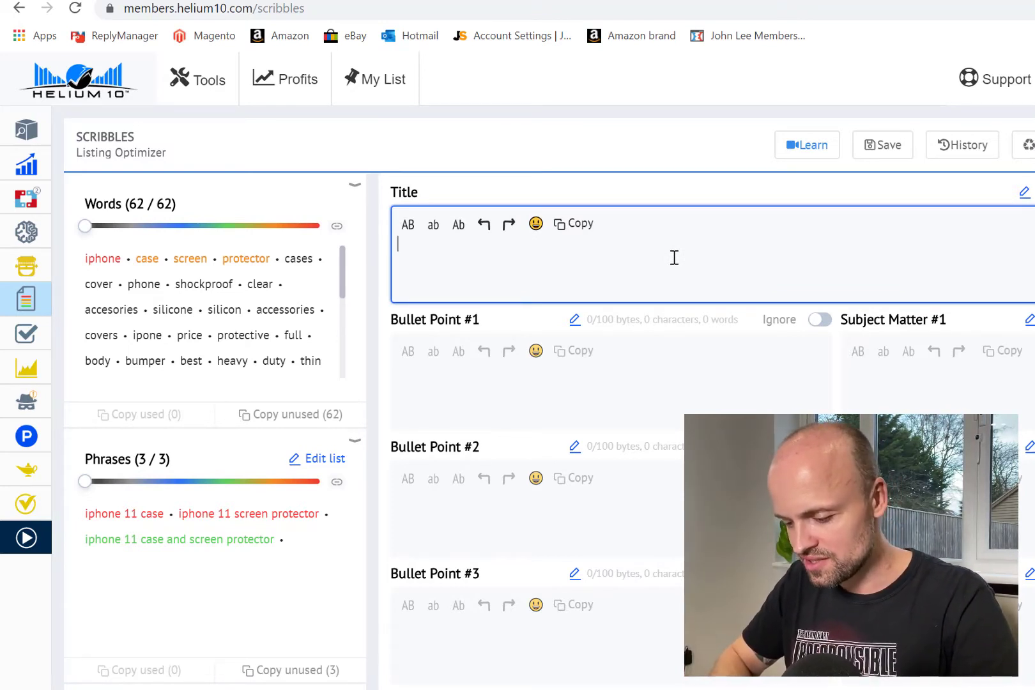
{"action": "type", "text": "iphone 11"}
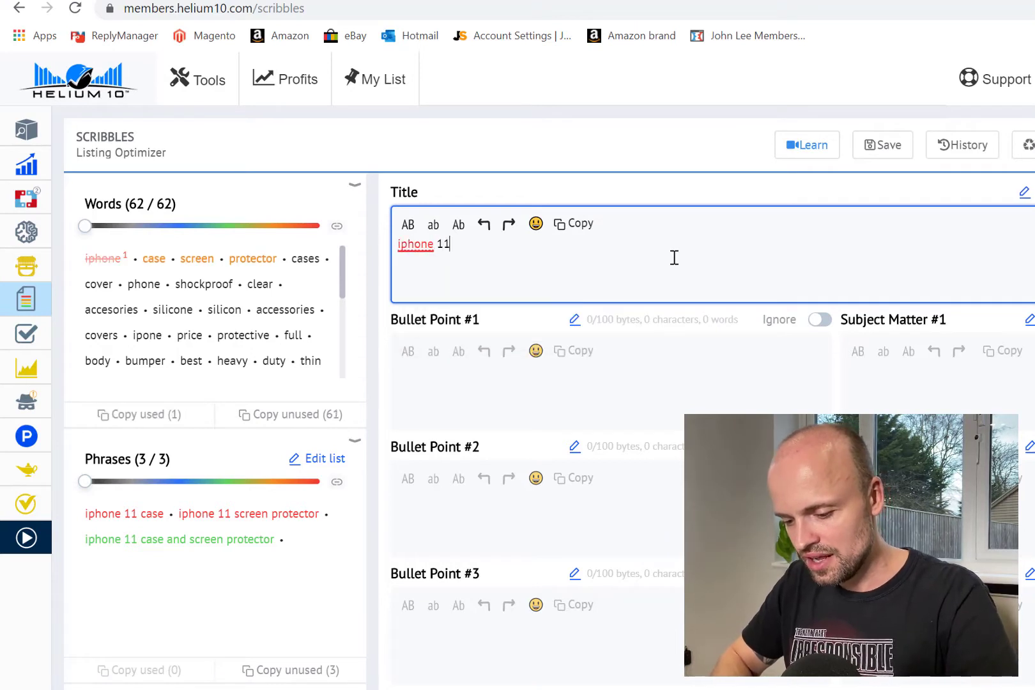
{"action": "type", "text": " case "}
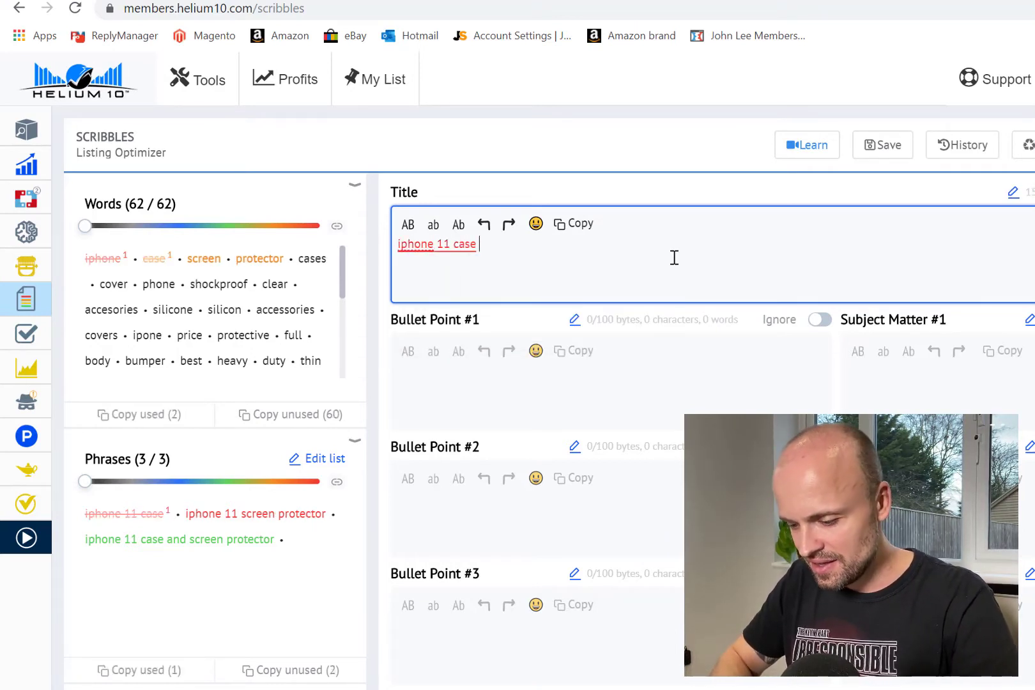
{"action": "type", "text": "and screen protector"}
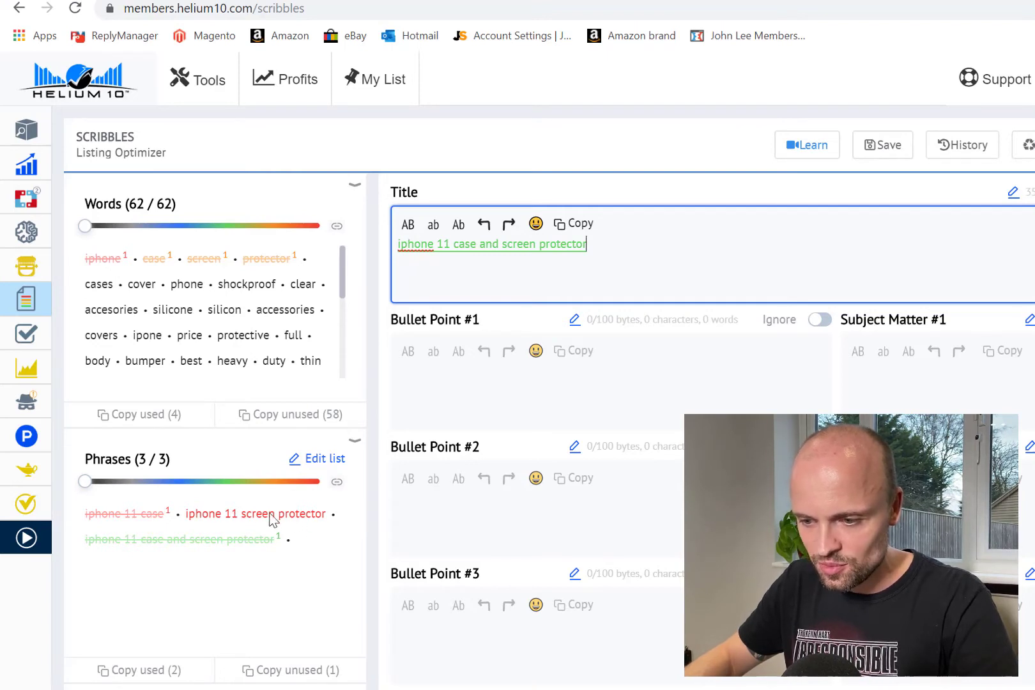
{"action": "left_click", "coordinate": [315, 516]}
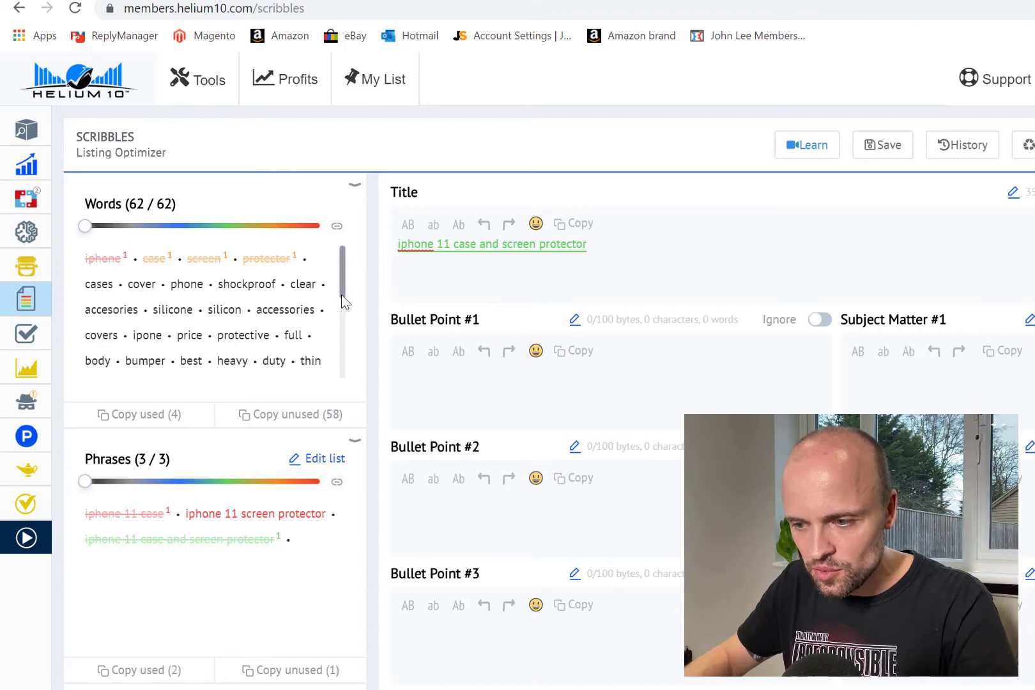
{"action": "left_click_drag", "start_coordinate": [341, 294], "coordinate": [348, 237]}
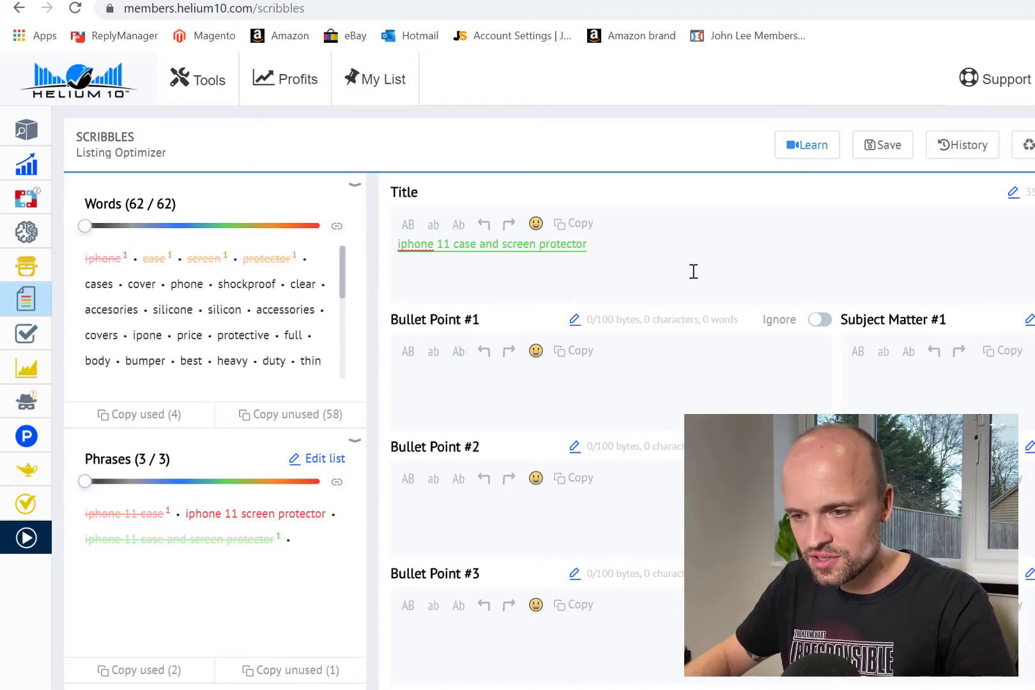
Enter the keywords "cases cover phone" in Bullet Point #1, then clear the field.
{"action": "left_click", "coordinate": [642, 381]}
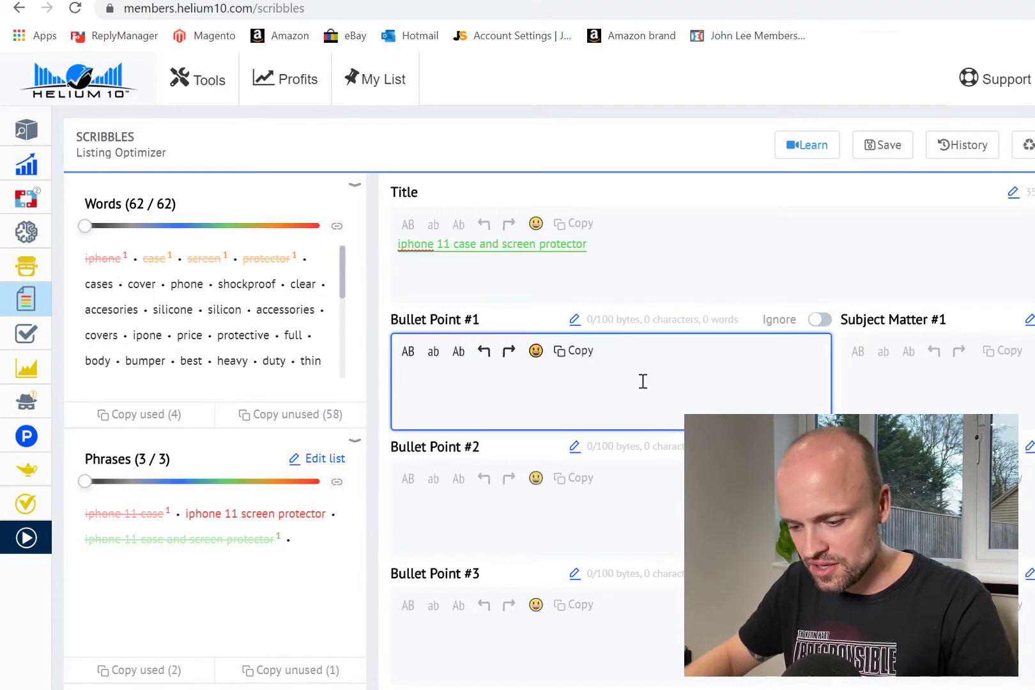
{"action": "type", "text": "cases"}
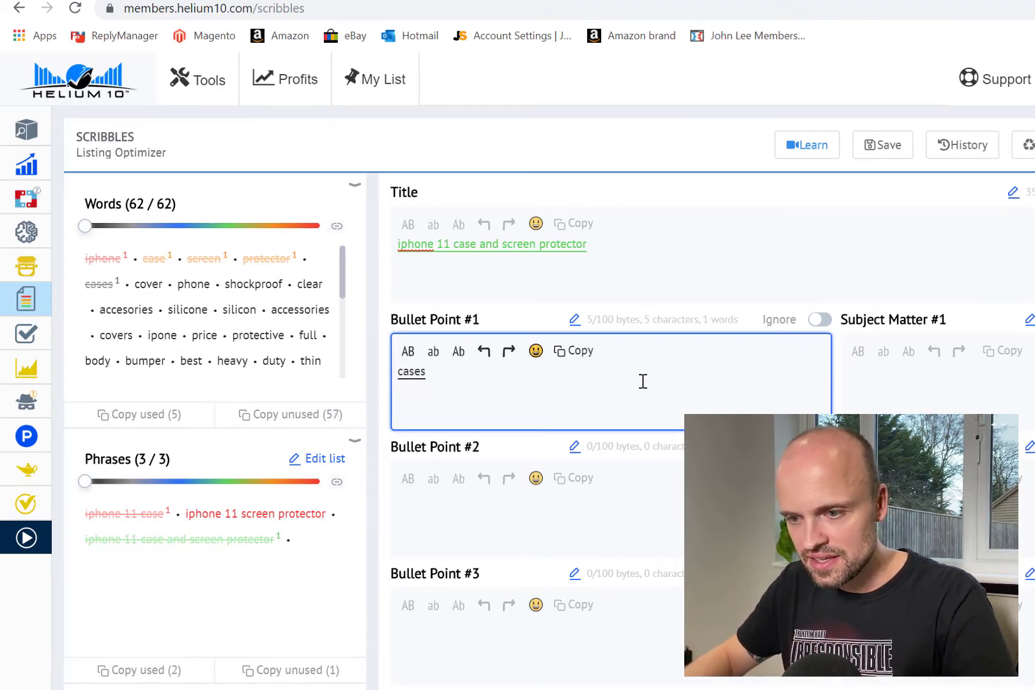
{"action": "type", "text": " • co"}
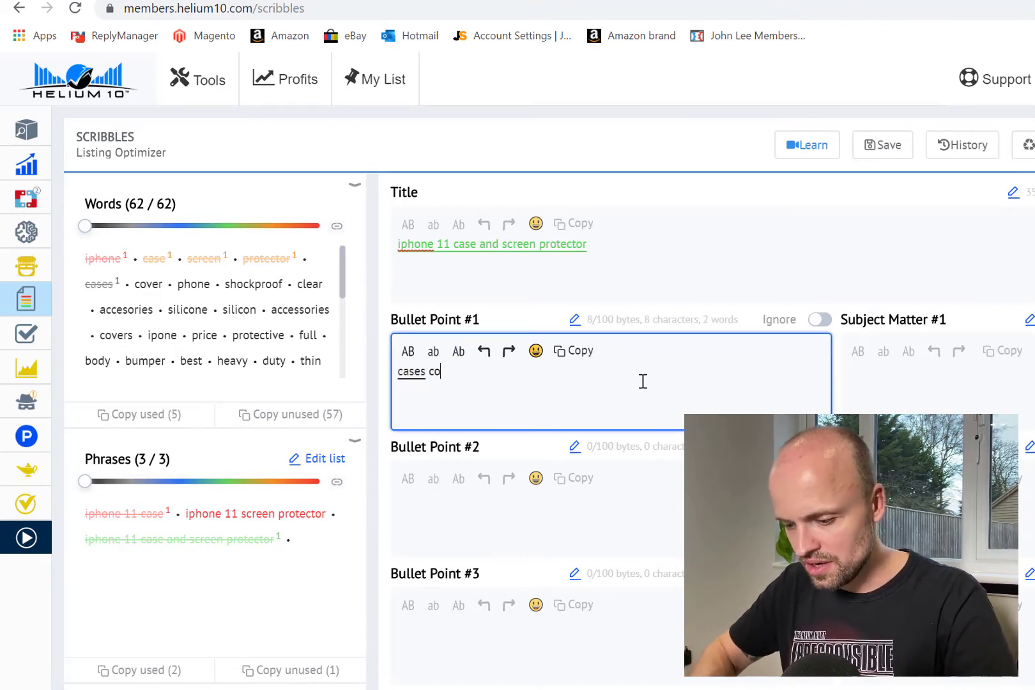
{"action": "type", "text": "ver • pho"}
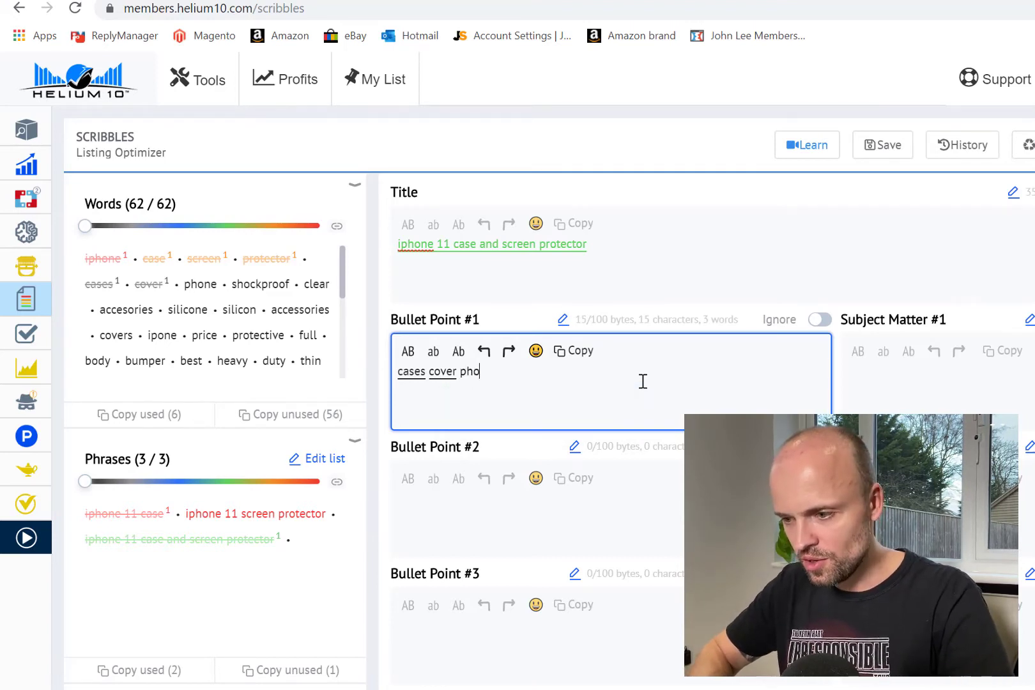
{"action": "type", "text": "ne"}
{"action": "key", "text": "ctrl+a"}
{"action": "key", "text": "BackSpace"}
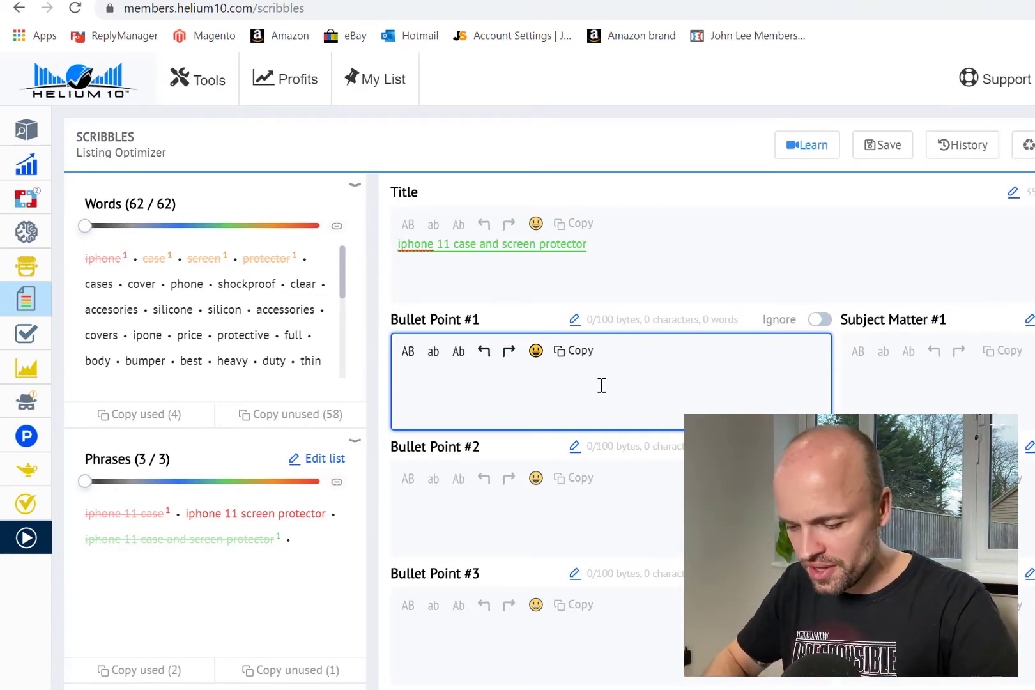
Write Bullet Point #1 as "COMPLETE CRYSTAL CLEAR VISUAL TRANSPARENCY - This case is completely clear without any tint or colouring adn will look amazing on you iphone 11".
{"action": "type", "text": "COMPLETE CRYSTAL CLEAR VISUAL TRANSPARENCY - This case is completely clear without any tint or colouring adn will look amazing on you iphone 11"}
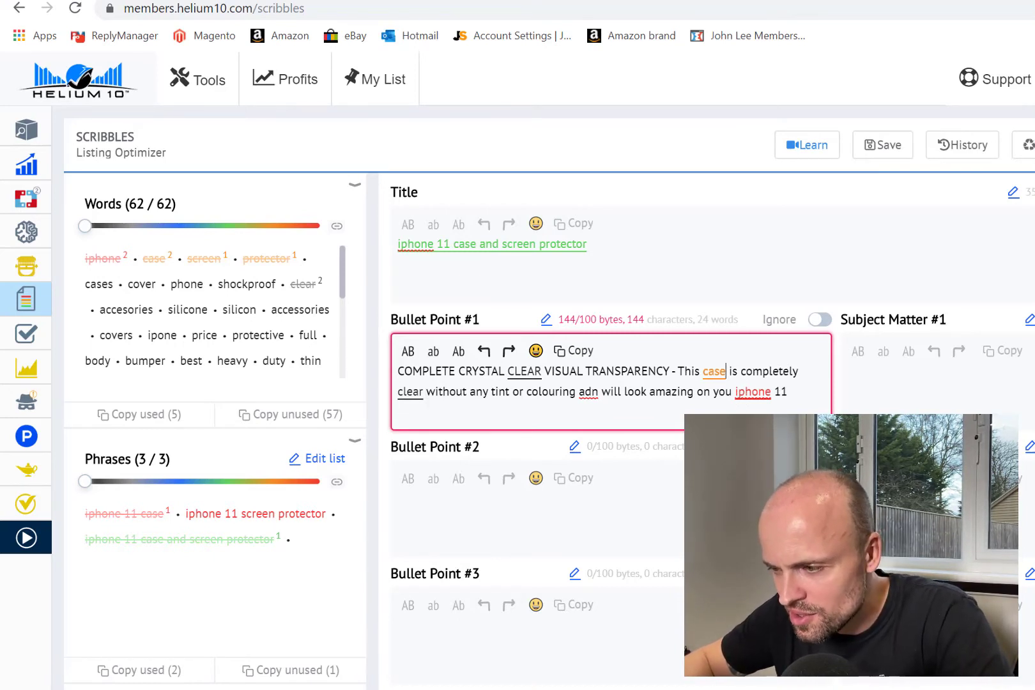
Reword "This case" in Bullet Point #1 to "This silicone phone cover" to use more of the listed keywords.
{"action": "type", "text": "s"}
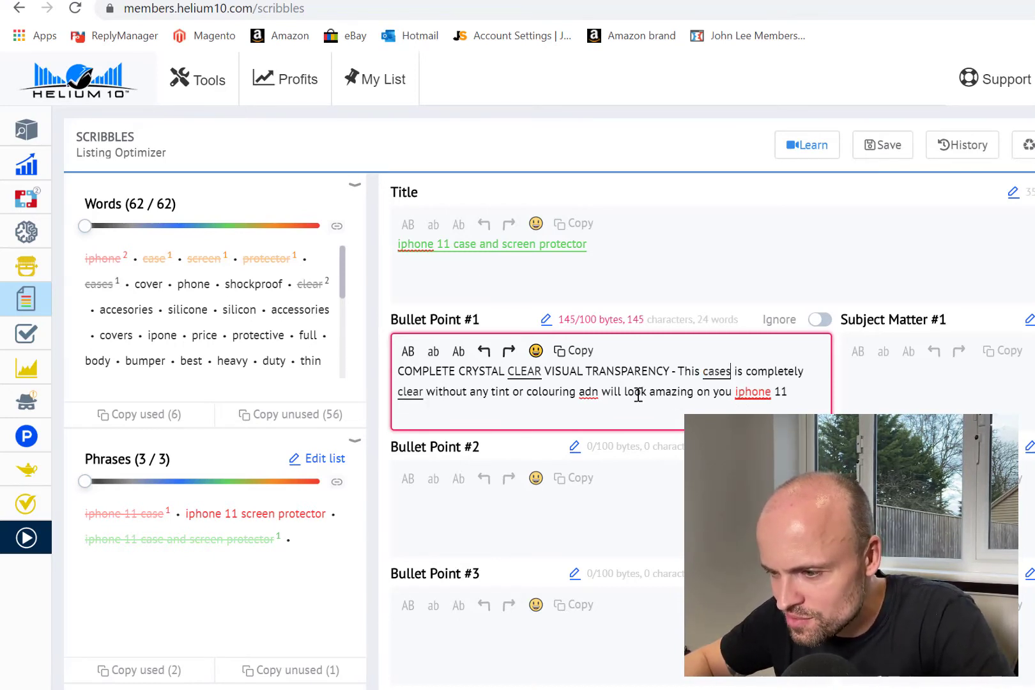
{"action": "double_click", "coordinate": [720, 373]}
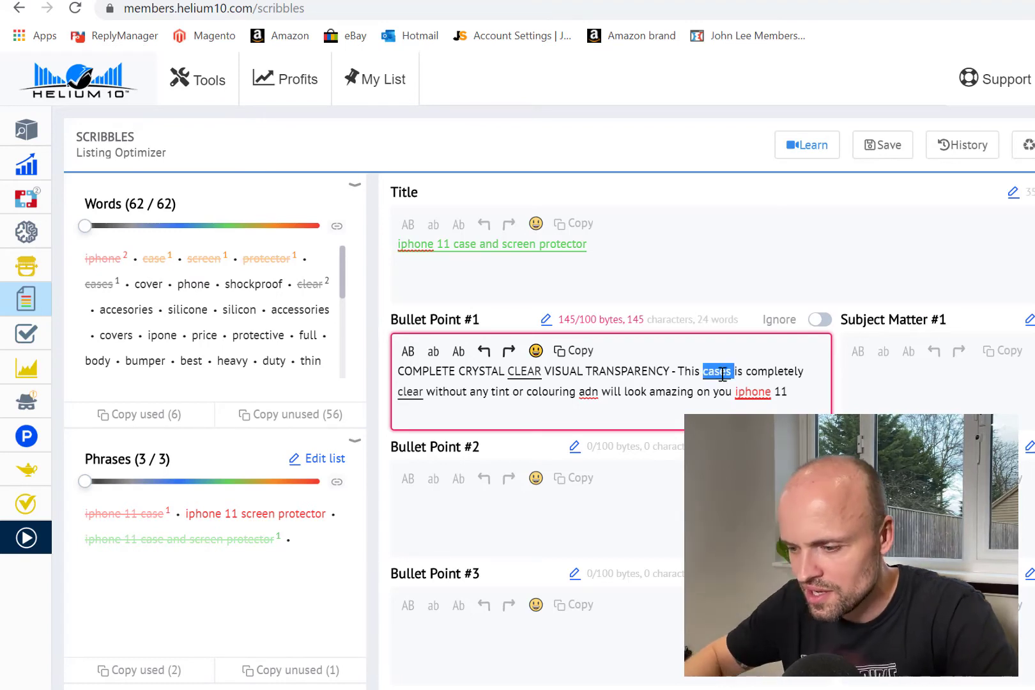
{"action": "type", "text": "cover"}
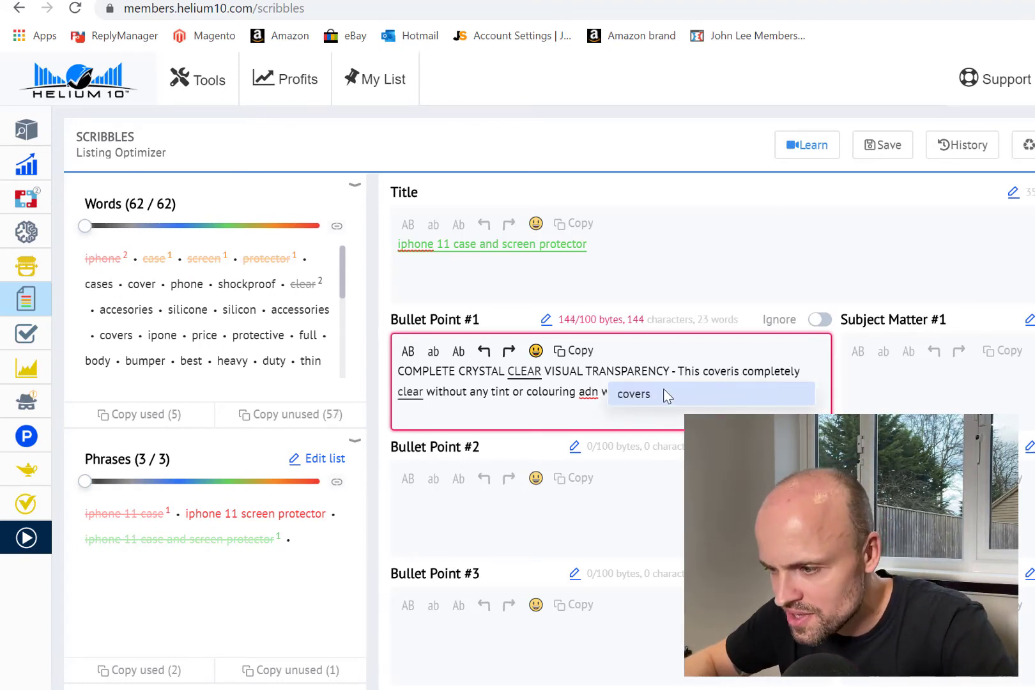
{"action": "left_click", "coordinate": [654, 395]}
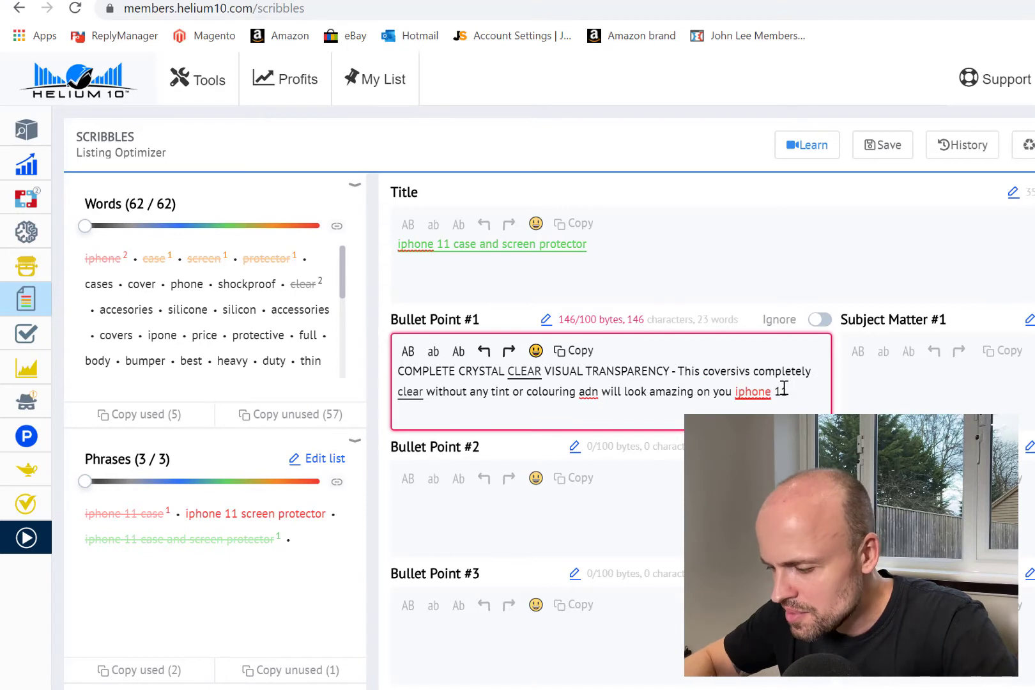
{"action": "key", "text": "BackSpace"}
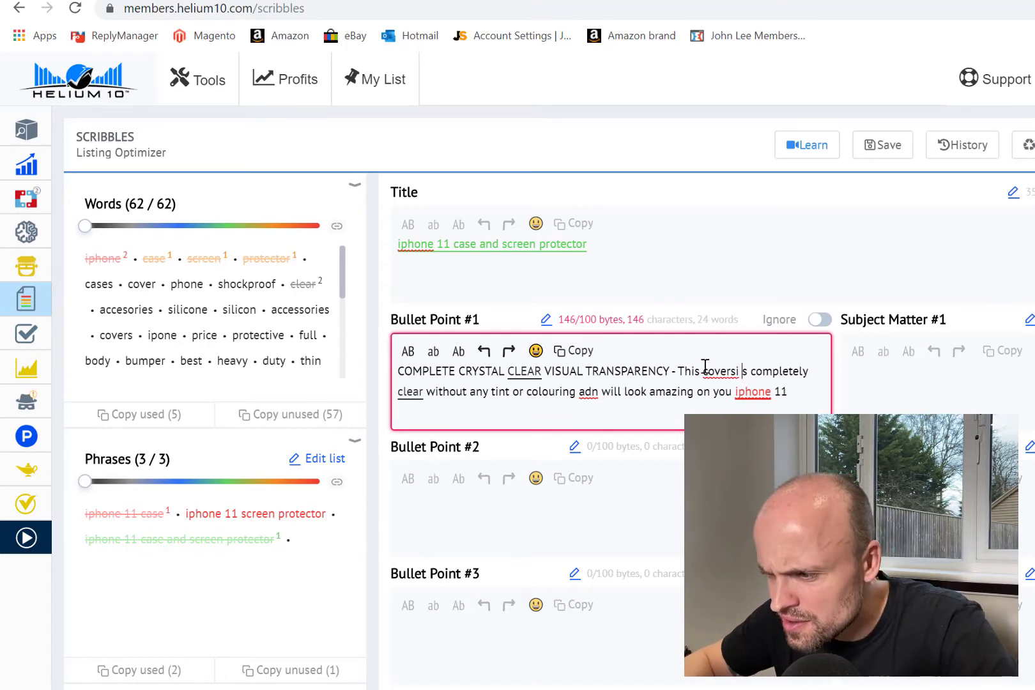
{"action": "type", "text": "phone"}
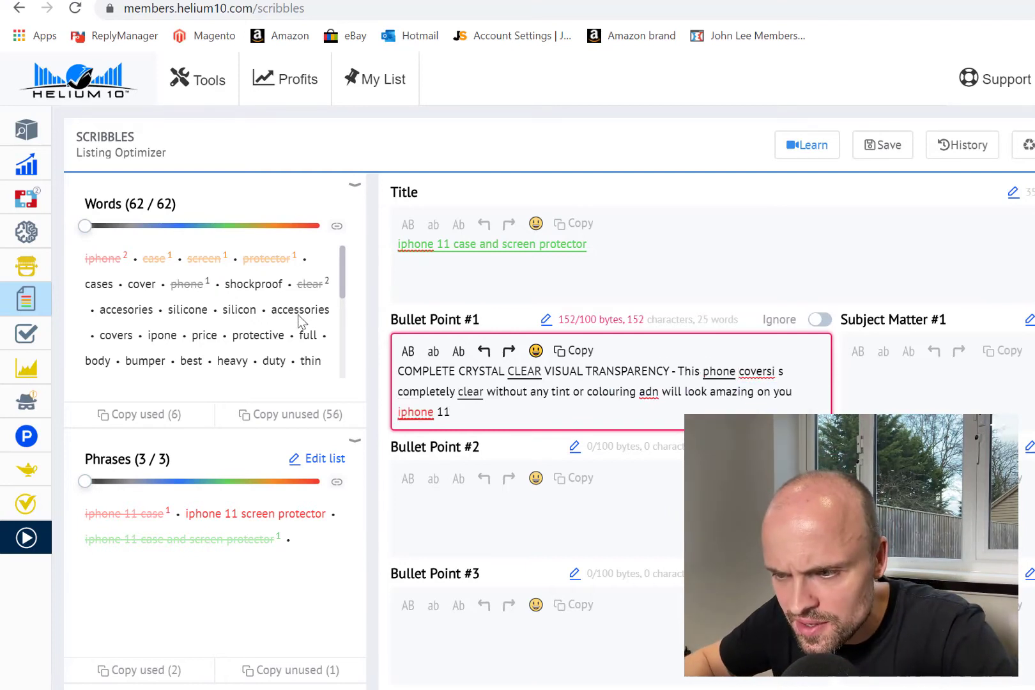
{"action": "left_click", "coordinate": [768, 371]}
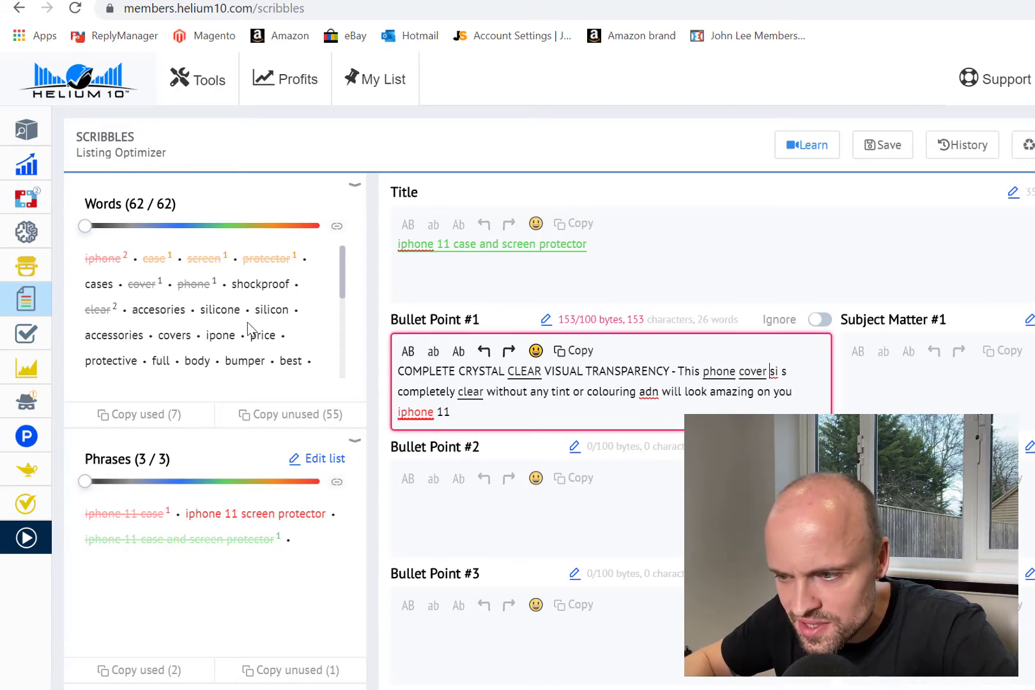
{"action": "left_click", "coordinate": [703, 371]}
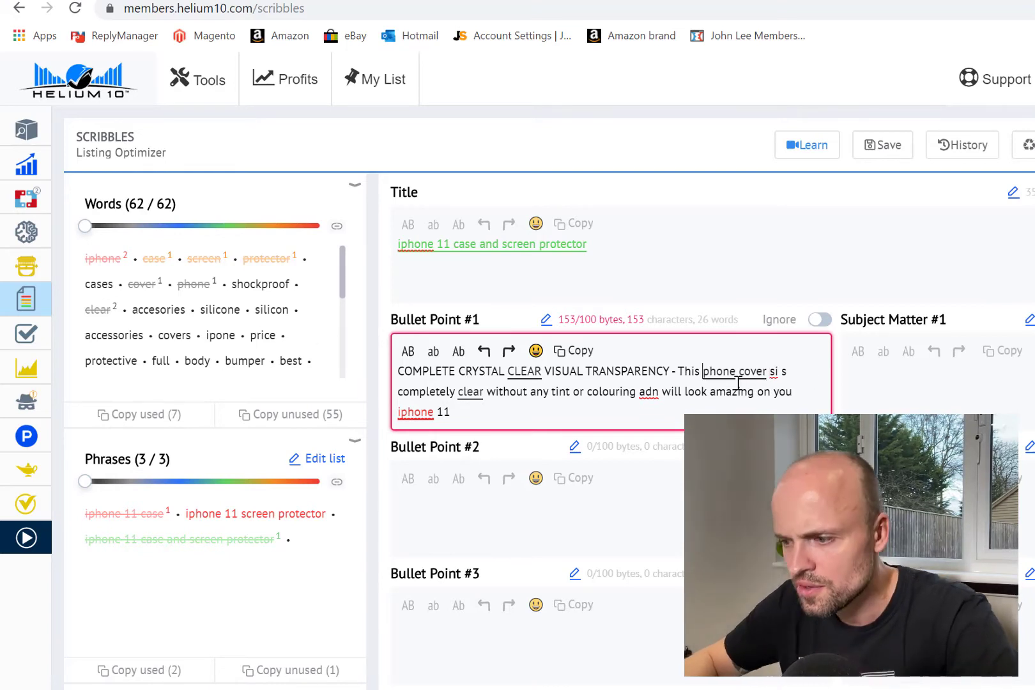
{"action": "type", "text": "silico"}
{"action": "left_click", "coordinate": [735, 393]}
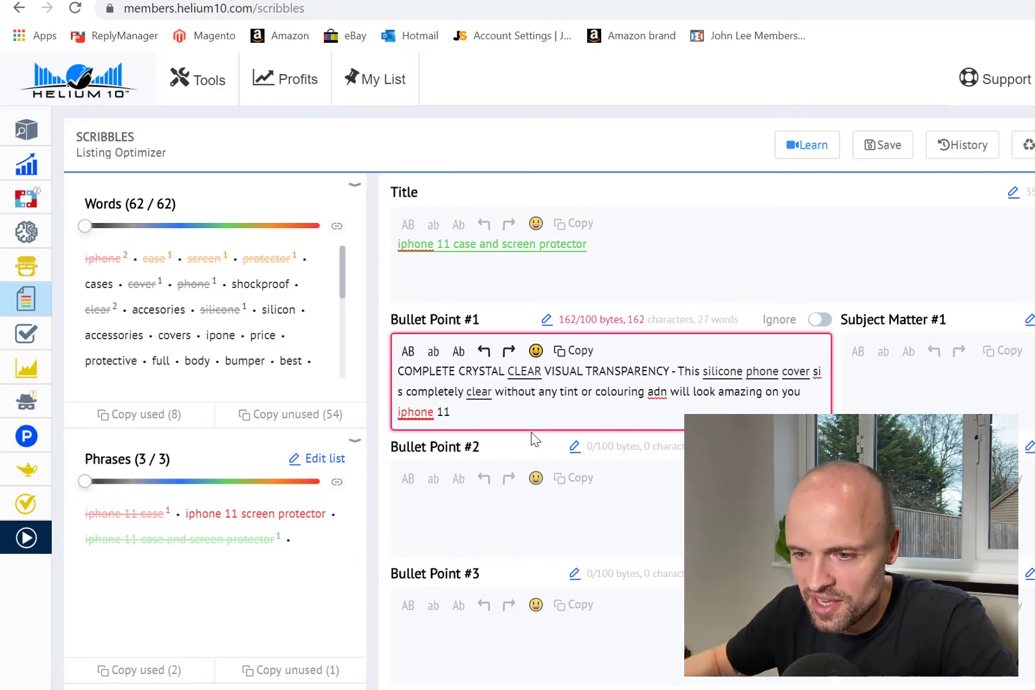
{"action": "mouse_move", "coordinate": [30, 252]}
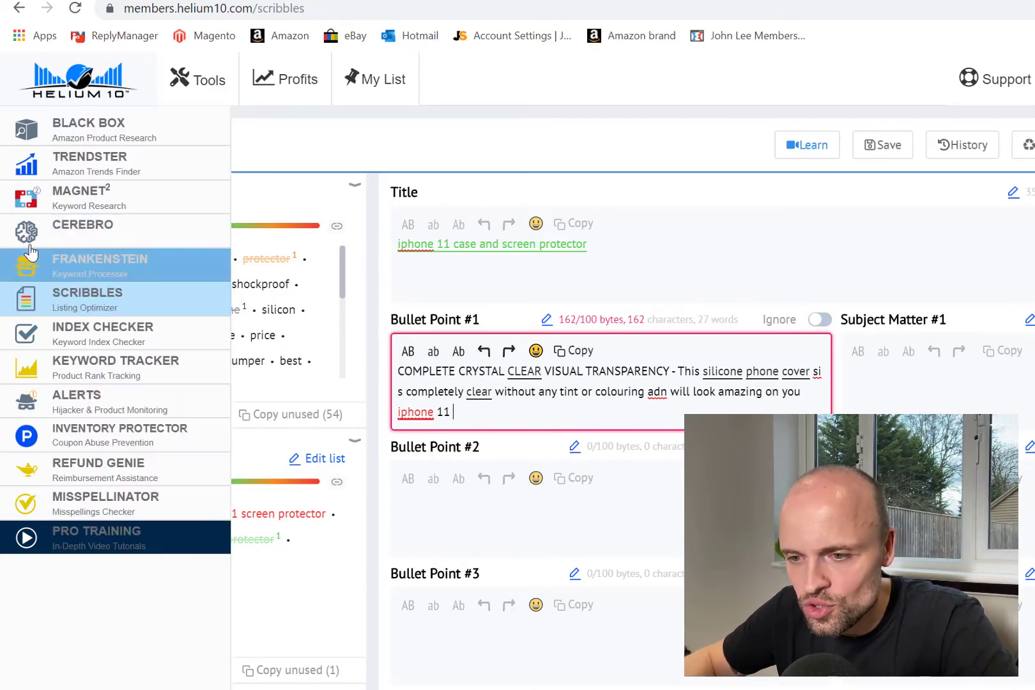
{"action": "left_click", "coordinate": [29, 244]}
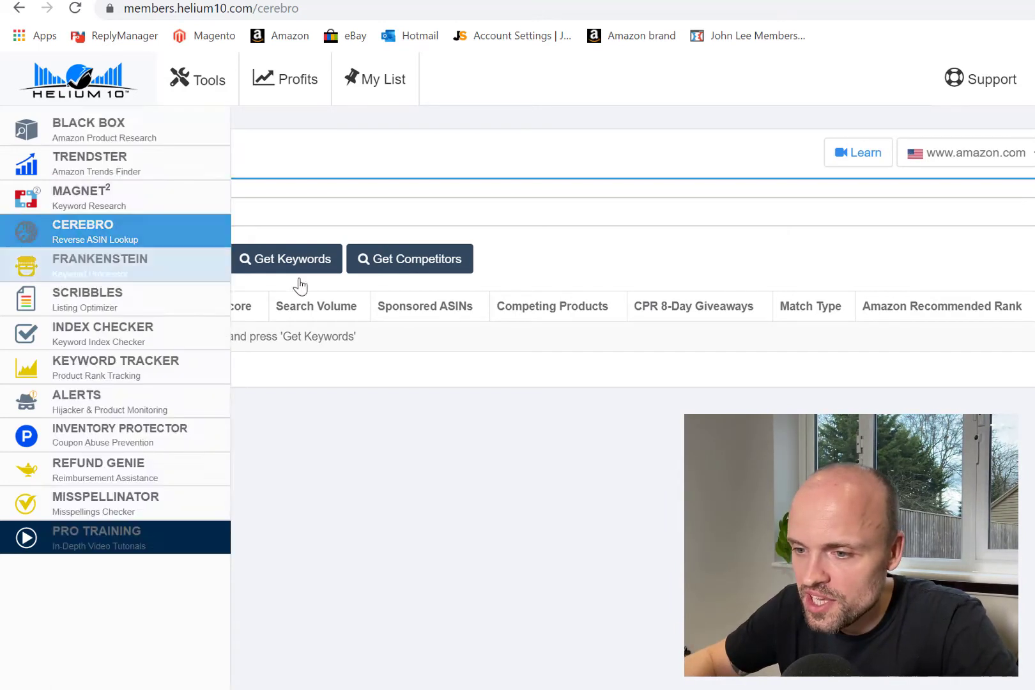
{"action": "left_click", "coordinate": [1028, 153]}
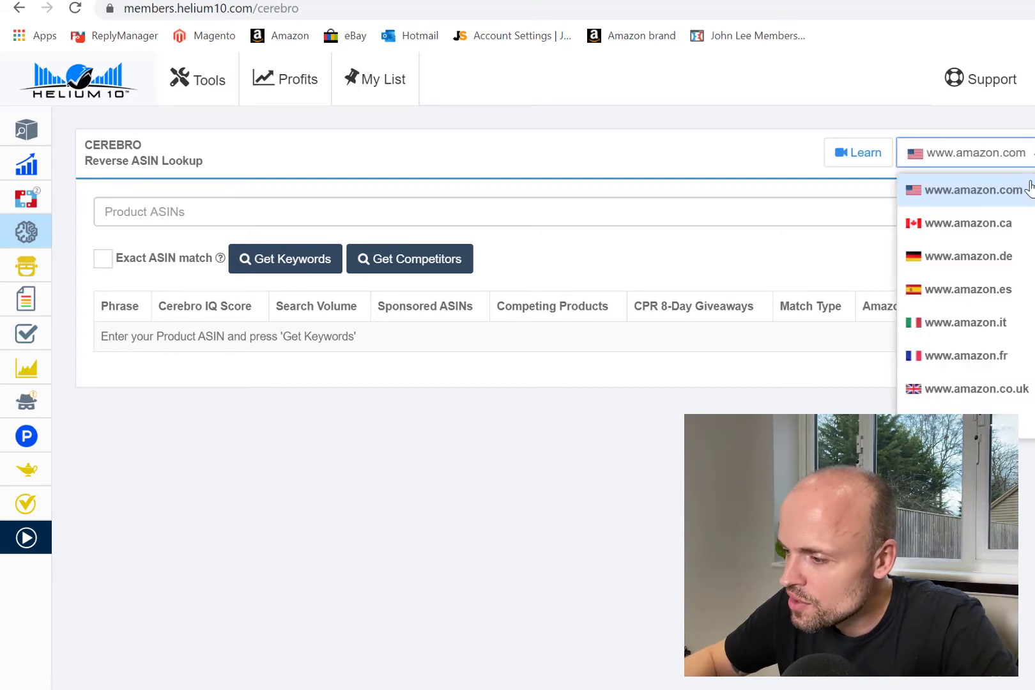
{"action": "left_click", "coordinate": [1009, 389]}
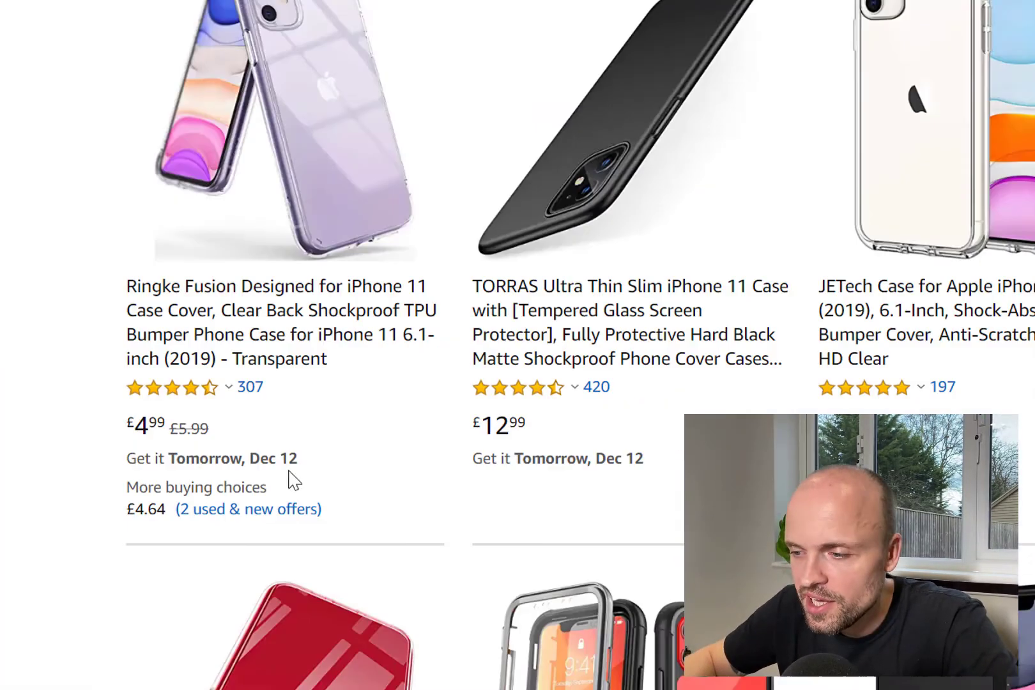
Switch to the Amazon results, copy the Ringke Fusion case's ASIN B07WV6ZNQG and add it to Cerebro's product ASINs.
{"action": "scroll", "coordinate": [518, 345], "scroll_direction": "up", "scroll_amount": 1}
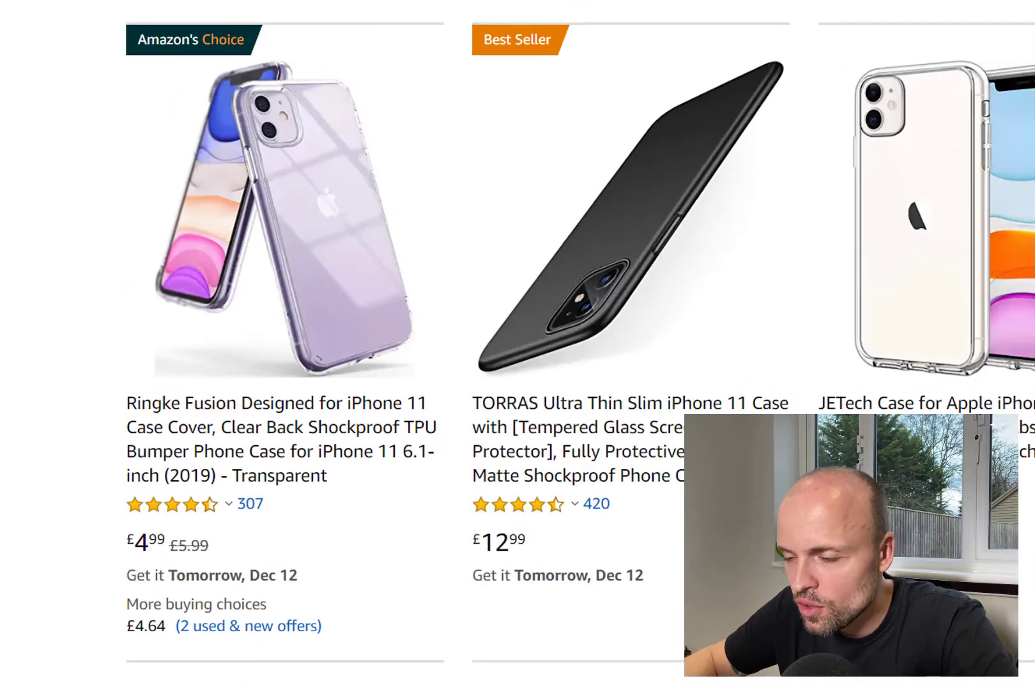
{"action": "scroll", "coordinate": [650, 578], "scroll_direction": "up", "scroll_amount": 6}
{"action": "scroll", "coordinate": [650, 576], "scroll_direction": "up", "scroll_amount": 1}
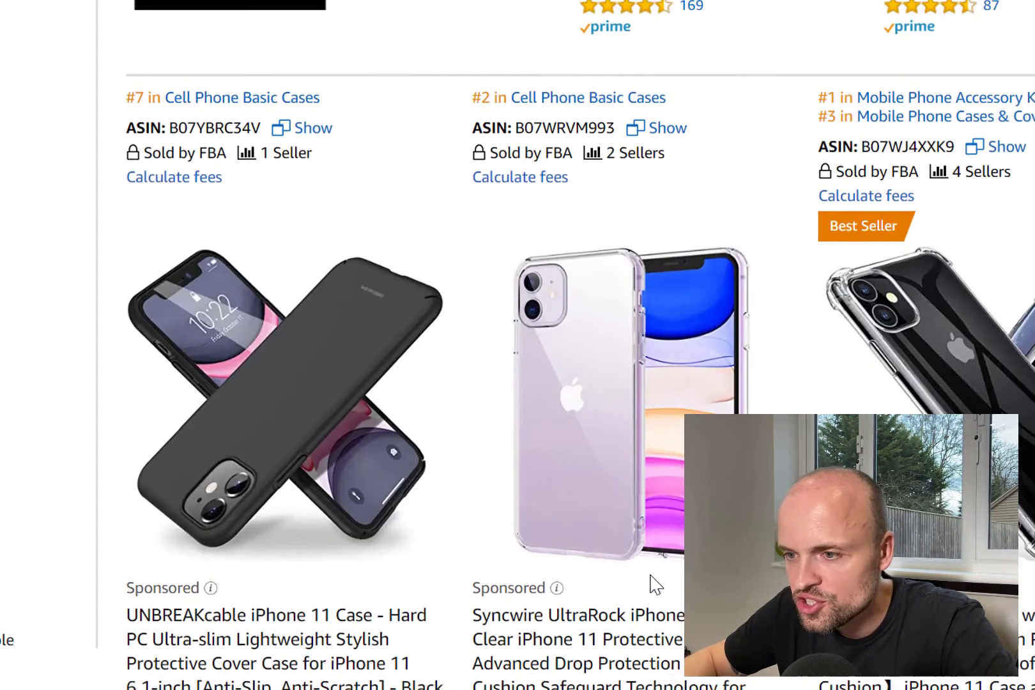
{"action": "scroll", "coordinate": [654, 585], "scroll_direction": "up", "scroll_amount": 3}
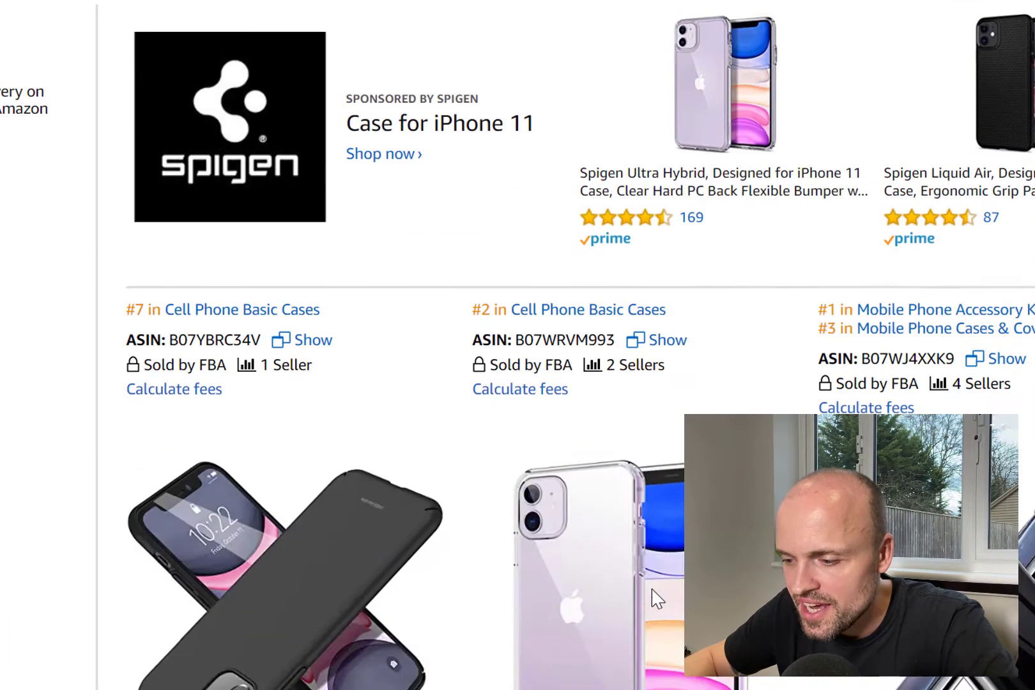
{"action": "scroll", "coordinate": [654, 599], "scroll_direction": "down", "scroll_amount": 10}
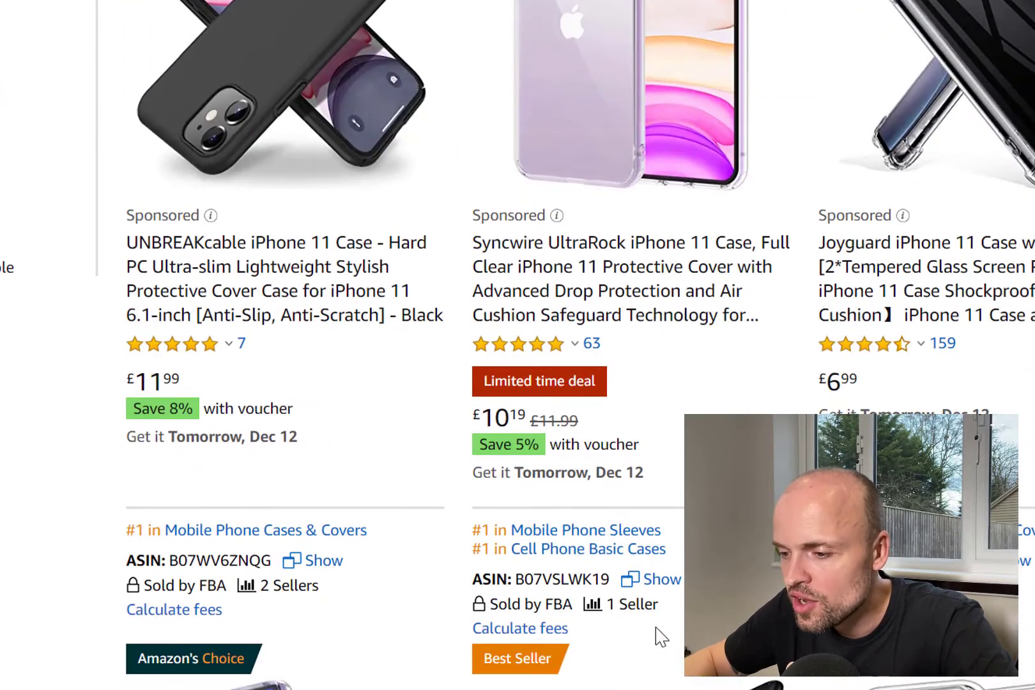
{"action": "scroll", "coordinate": [661, 637], "scroll_direction": "down", "scroll_amount": 2}
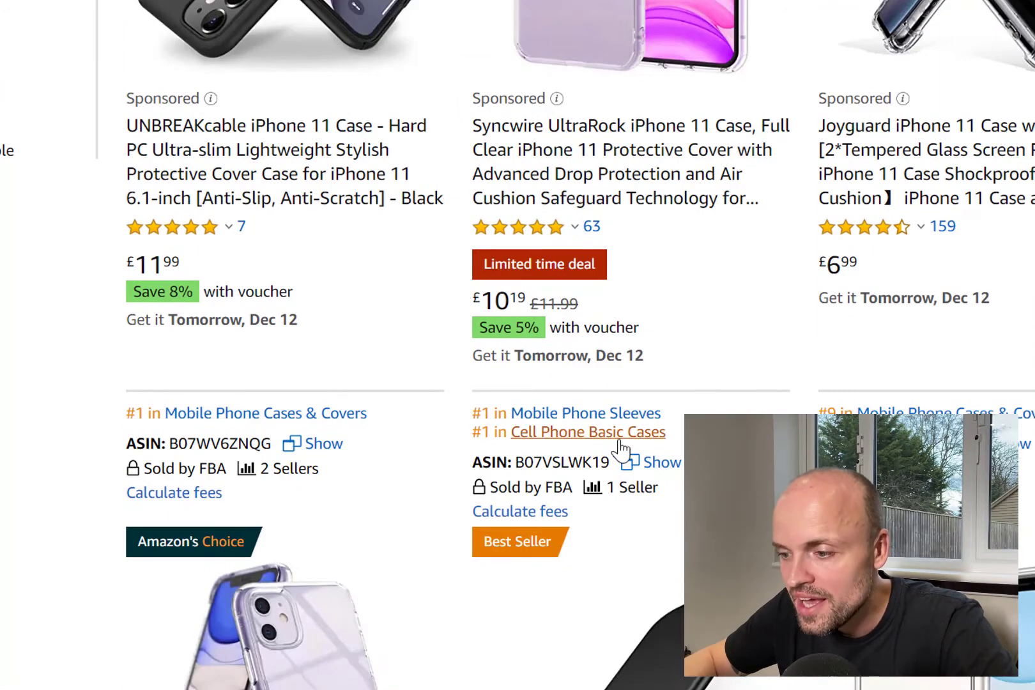
{"action": "scroll", "coordinate": [620, 449], "scroll_direction": "down", "scroll_amount": 2}
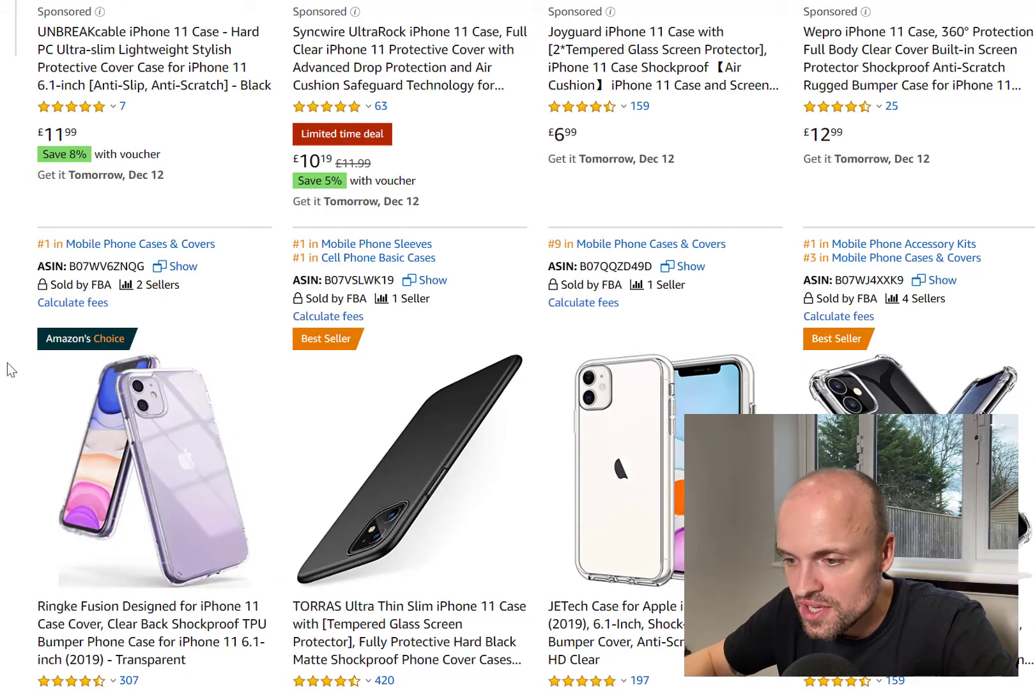
{"action": "double_click", "coordinate": [111, 266]}
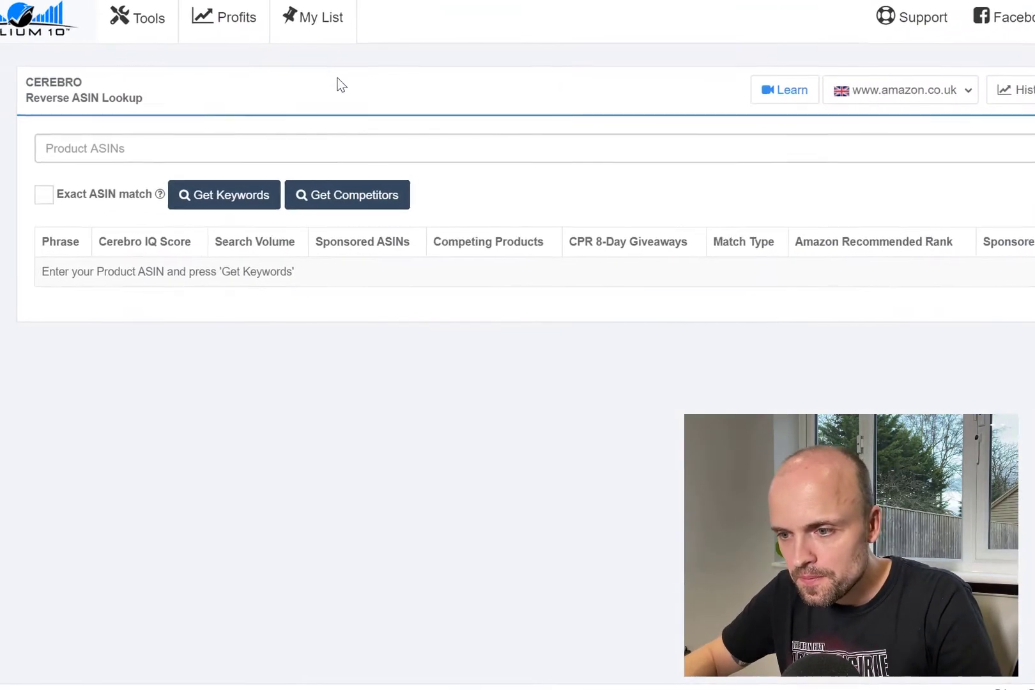
{"action": "left_click", "coordinate": [319, 153]}
{"action": "type", "text": "B07WV6ZNQG"}
{"action": "key", "text": "Return"}
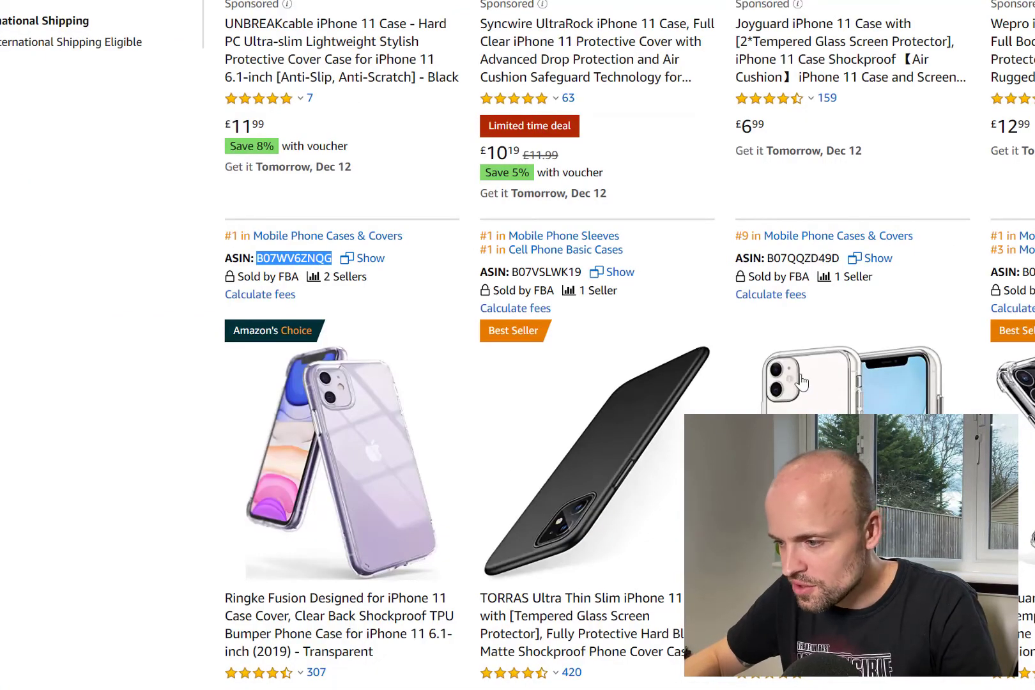
Copy the JETech case's ASIN B07QQZD49D from the Amazon results and add it to Cerebro's product ASINs.
{"action": "double_click", "coordinate": [810, 258]}
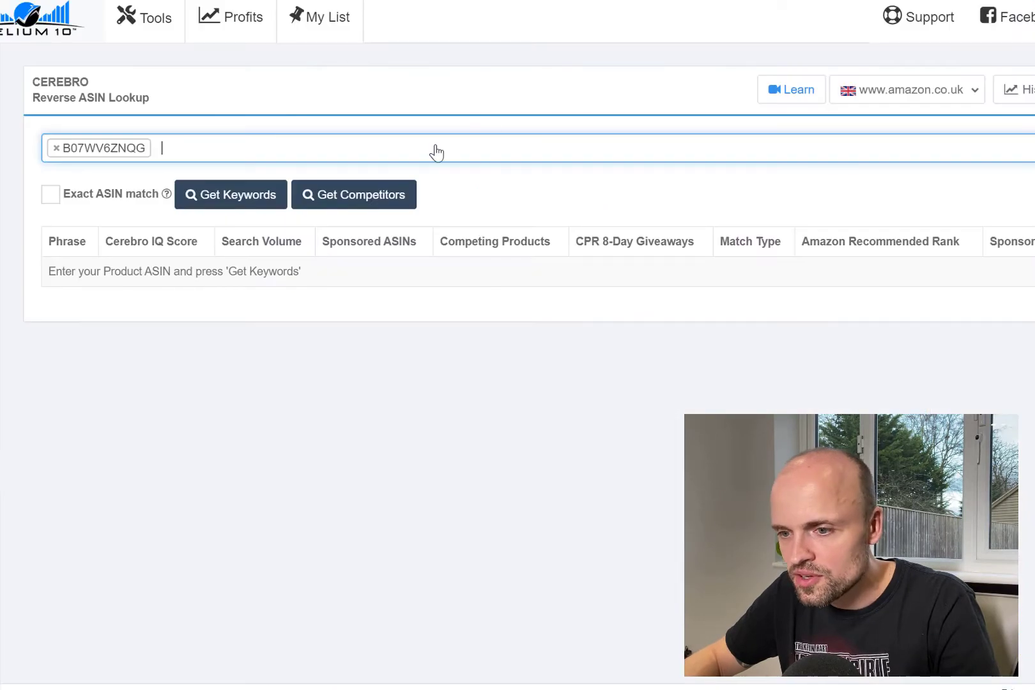
{"action": "type", "text": "B07QQZD49D"}
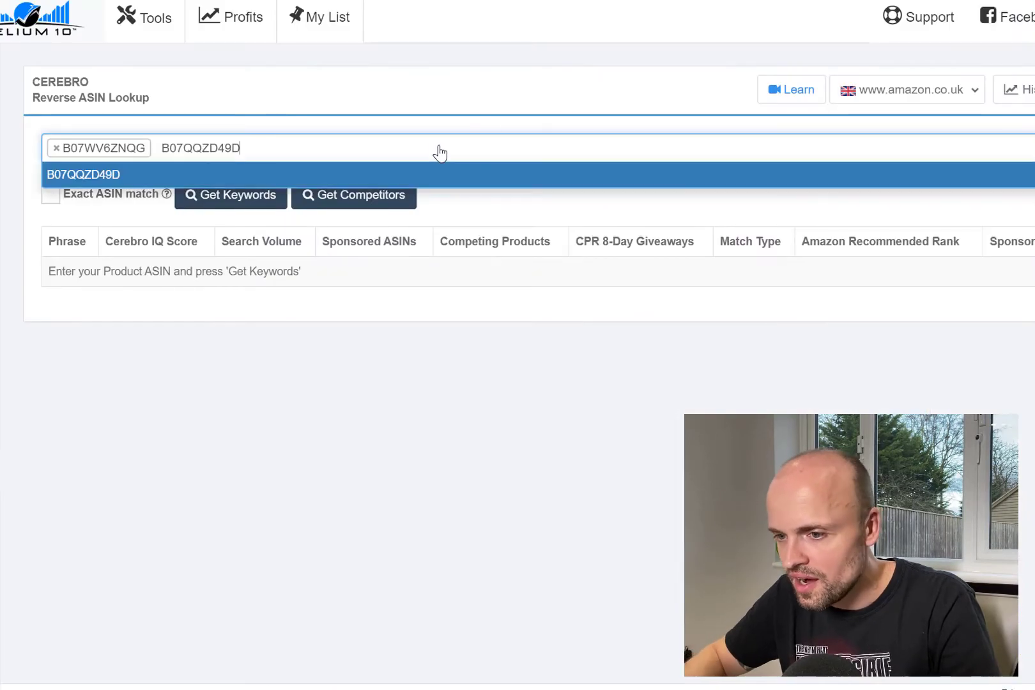
{"action": "key", "text": "Return"}
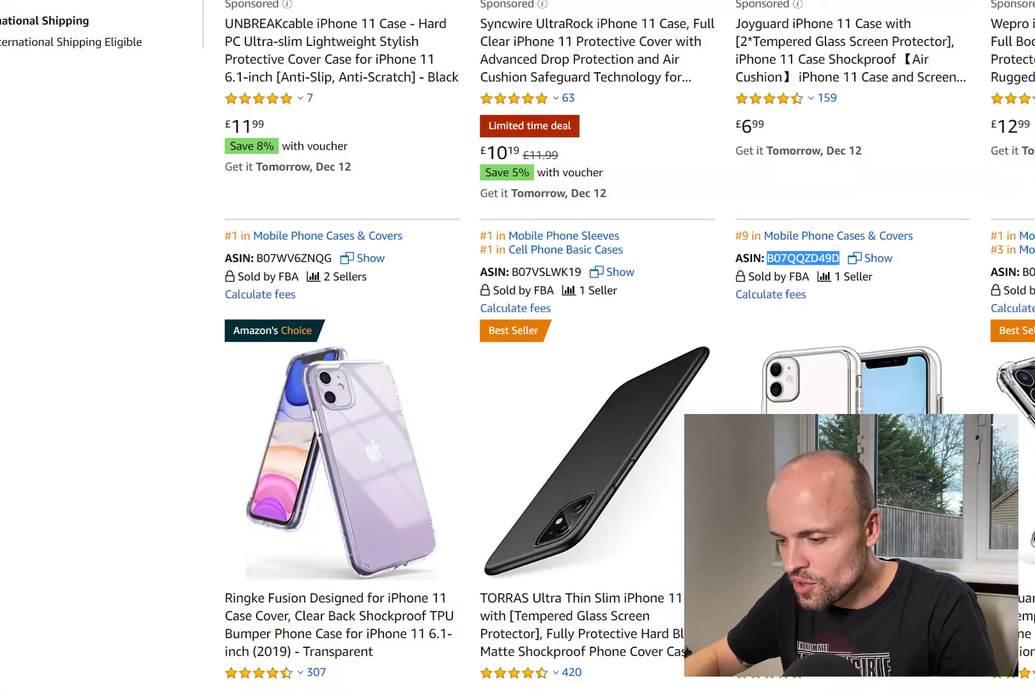
Copy the transparent Ringke Fusion case's ASIN B07WC75PQZ from the Amazon results and add it to Cerebro's product ASINs.
{"action": "scroll", "coordinate": [687, 651], "scroll_direction": "down", "scroll_amount": 5}
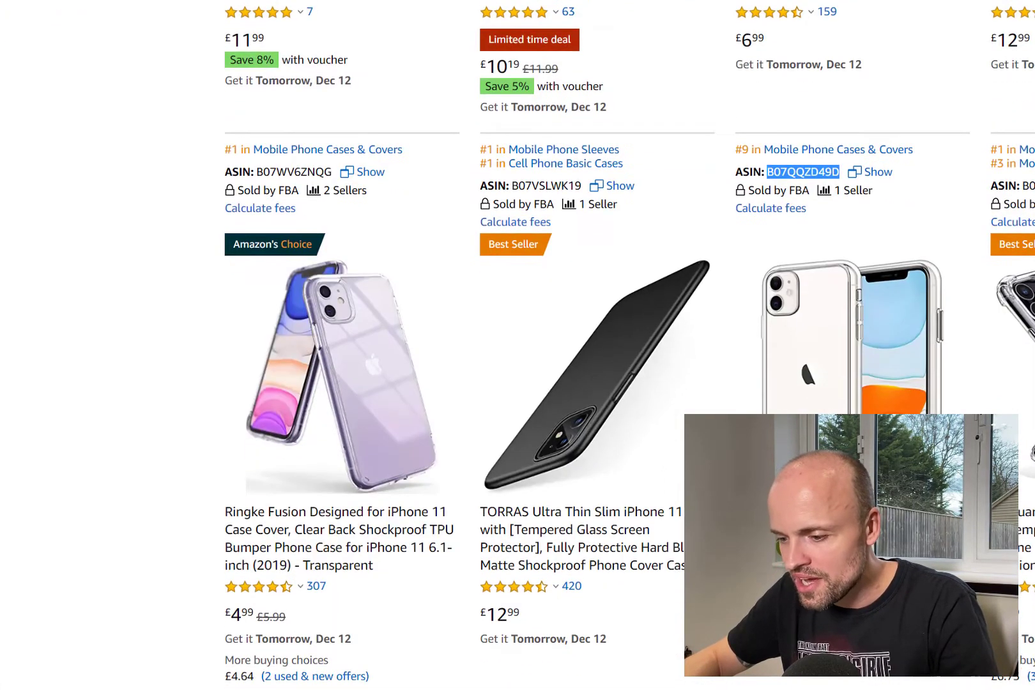
{"action": "scroll", "coordinate": [638, 562], "scroll_direction": "down", "scroll_amount": 1}
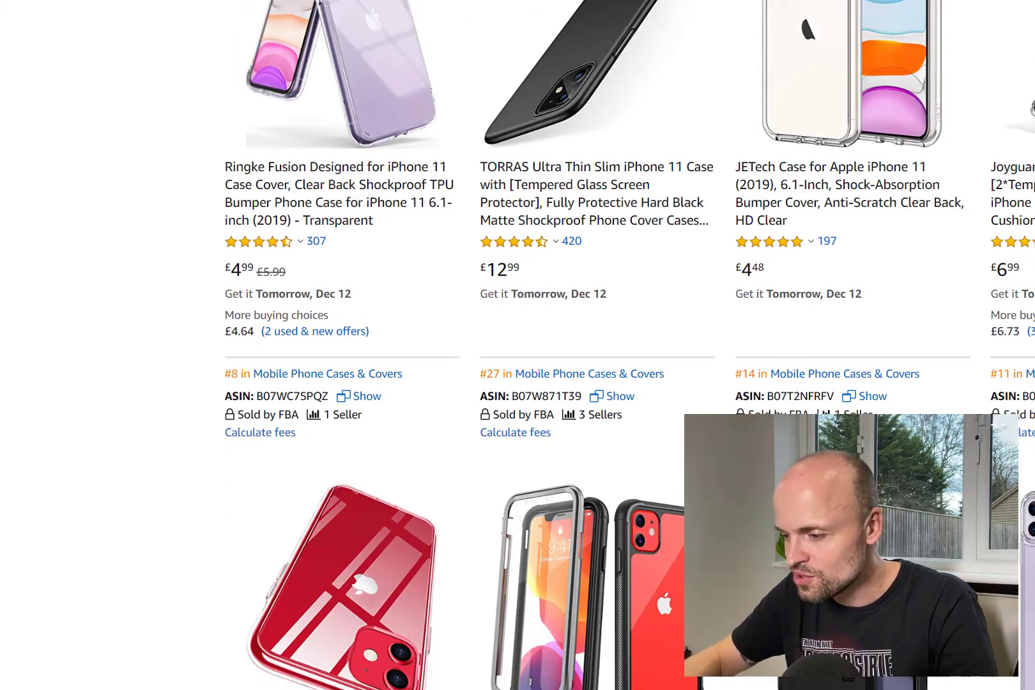
{"action": "double_click", "coordinate": [281, 395]}
{"action": "key", "text": "ctrl+c"}
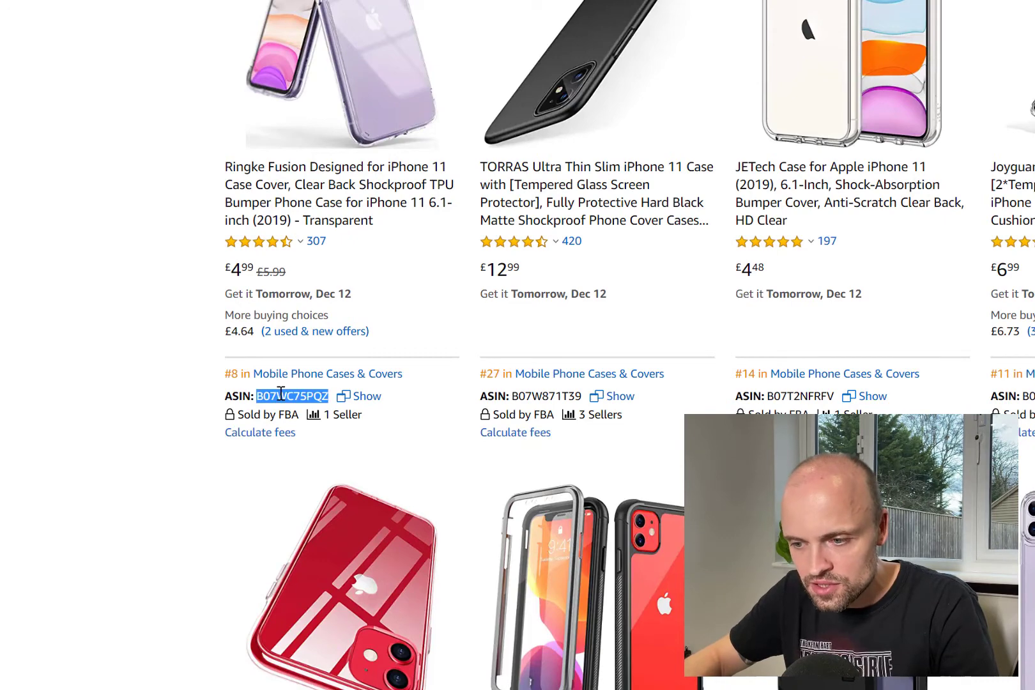
{"action": "key", "text": "ctrl+Tab"}
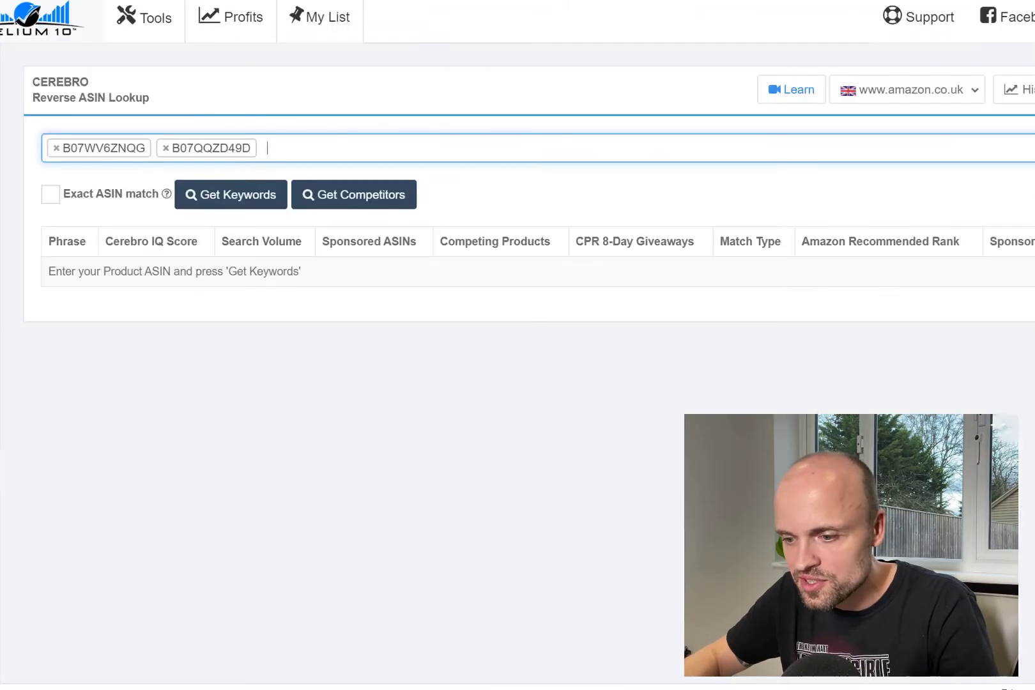
{"action": "key", "text": "ctrl+v"}
{"action": "key", "text": "Return"}
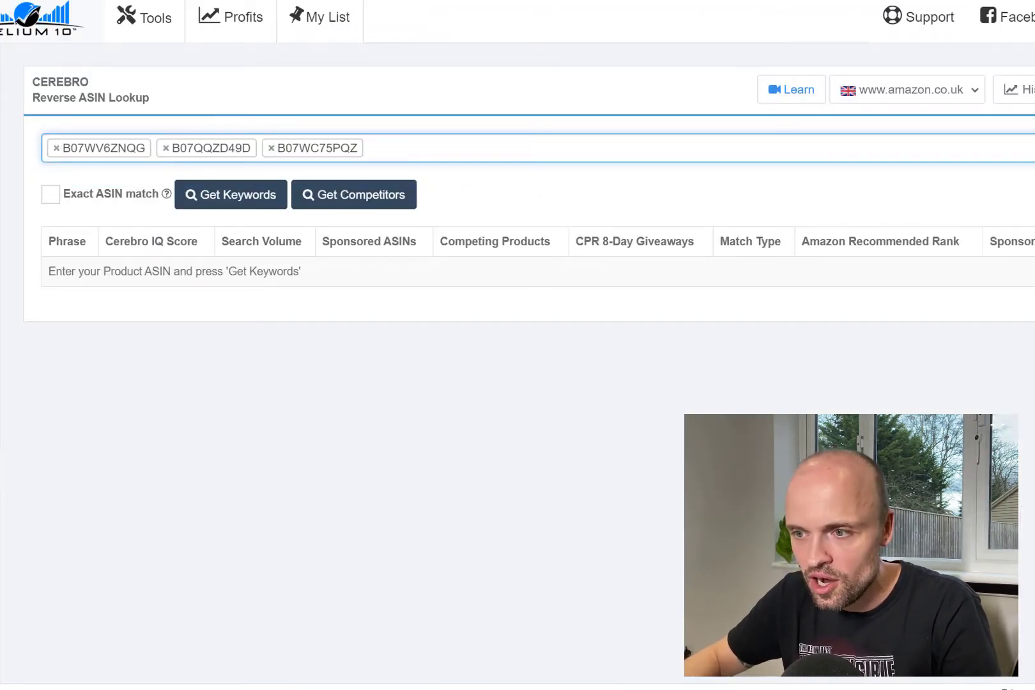
Copy the Joyguard case's ASIN B07T2NBLX9 from Amazon, add it to Cerebro's product ASINs and get the keywords for all the entered ASINs.
{"action": "key", "text": "ctrl+shift+Tab"}
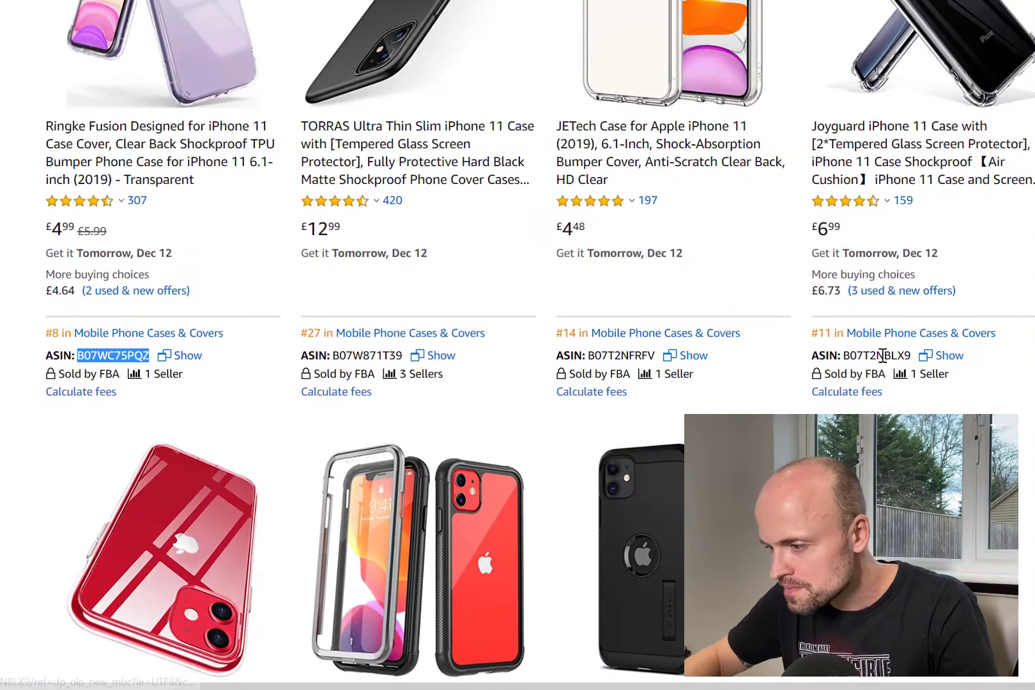
{"action": "double_click", "coordinate": [882, 355]}
{"action": "key", "text": "ctrl+c"}
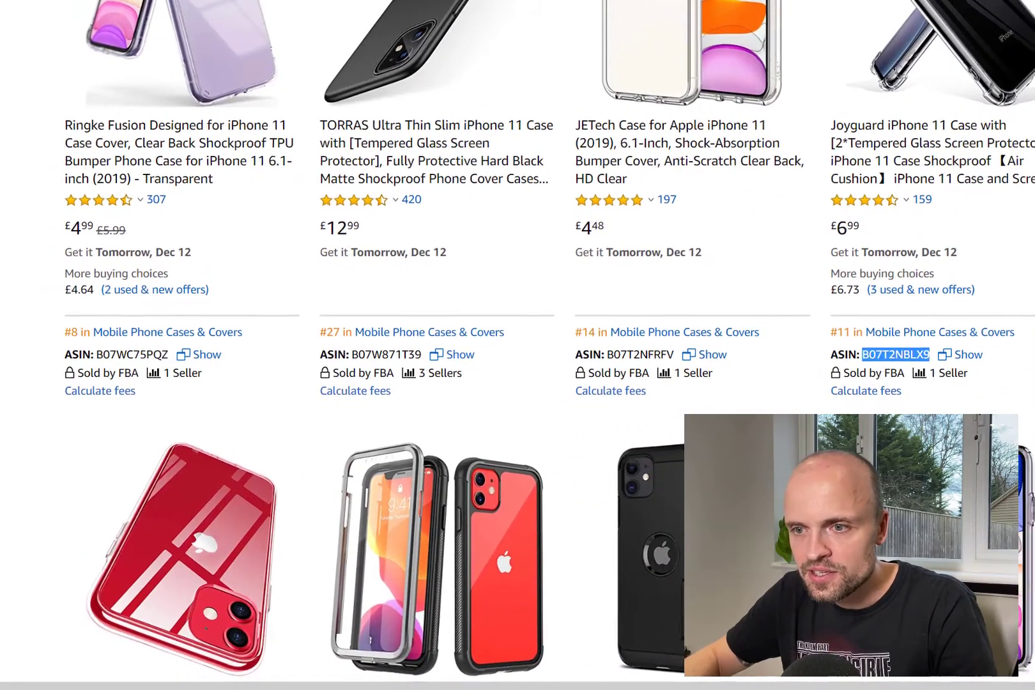
{"action": "key", "text": "ctrl+Tab"}
{"action": "key", "text": "ctrl+v"}
{"action": "key", "text": "Return"}
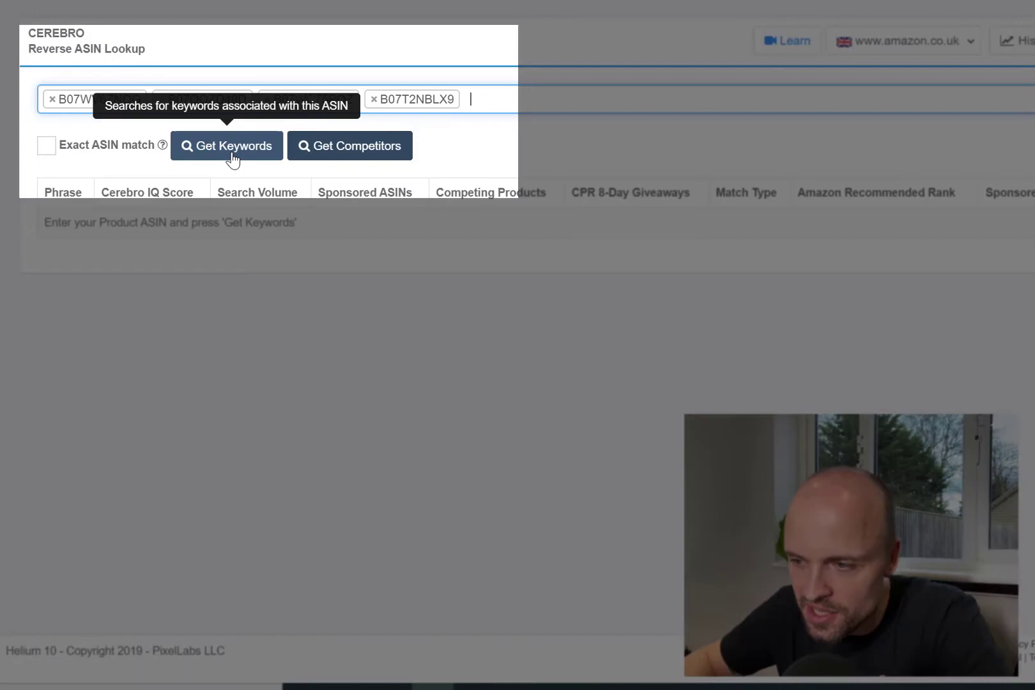
{"action": "left_click", "coordinate": [232, 147]}
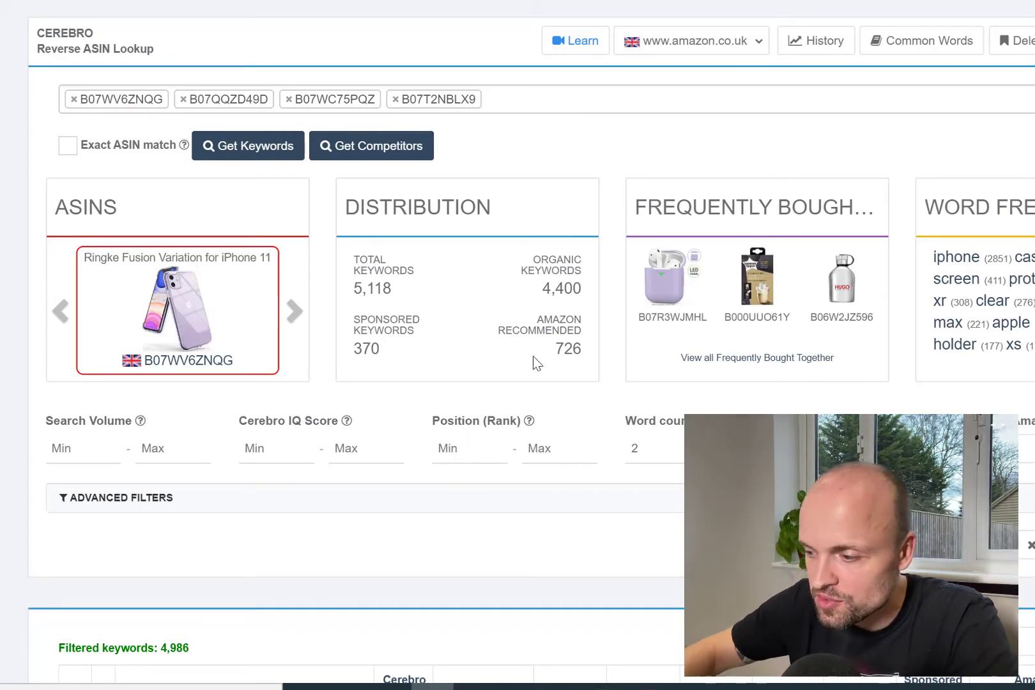
Examine the unfiltered competitor keyword list for relevance, search volumes and competing products.
{"action": "scroll", "coordinate": [533, 358], "scroll_direction": "down", "scroll_amount": 4}
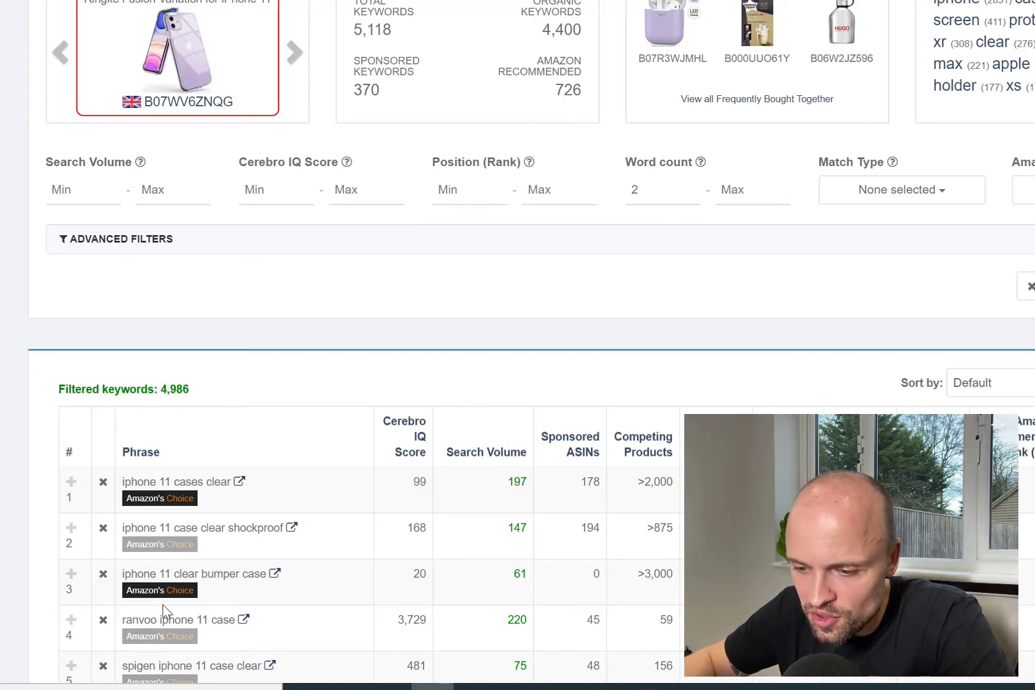
{"action": "scroll", "coordinate": [274, 610], "scroll_direction": "down", "scroll_amount": 1}
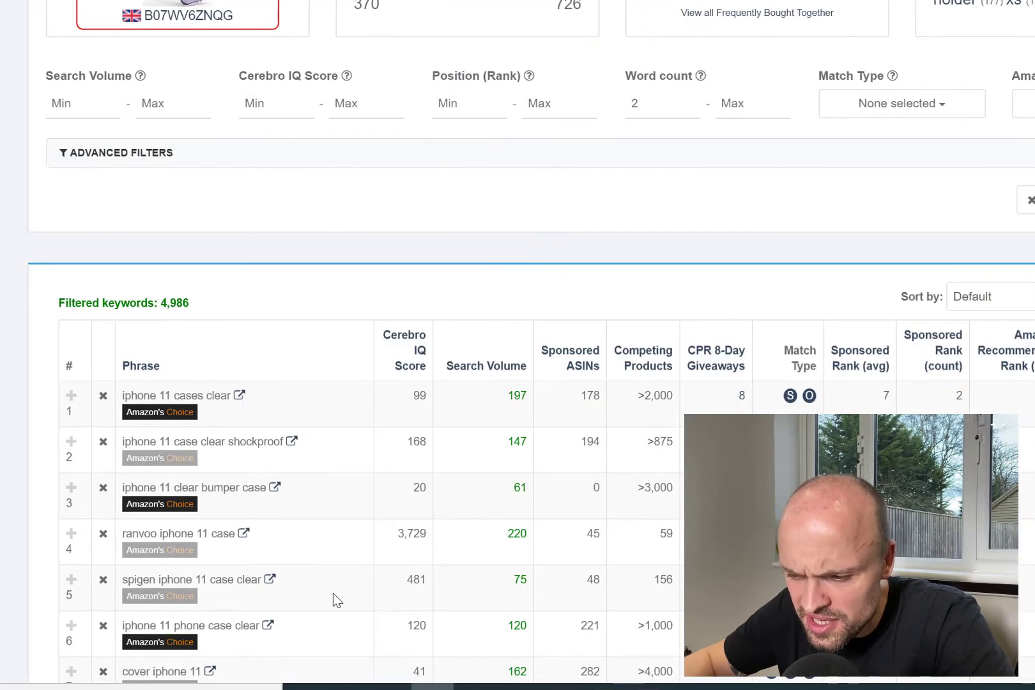
{"action": "scroll", "coordinate": [333, 593], "scroll_direction": "down", "scroll_amount": 3}
{"action": "scroll", "coordinate": [304, 572], "scroll_direction": "down", "scroll_amount": 11}
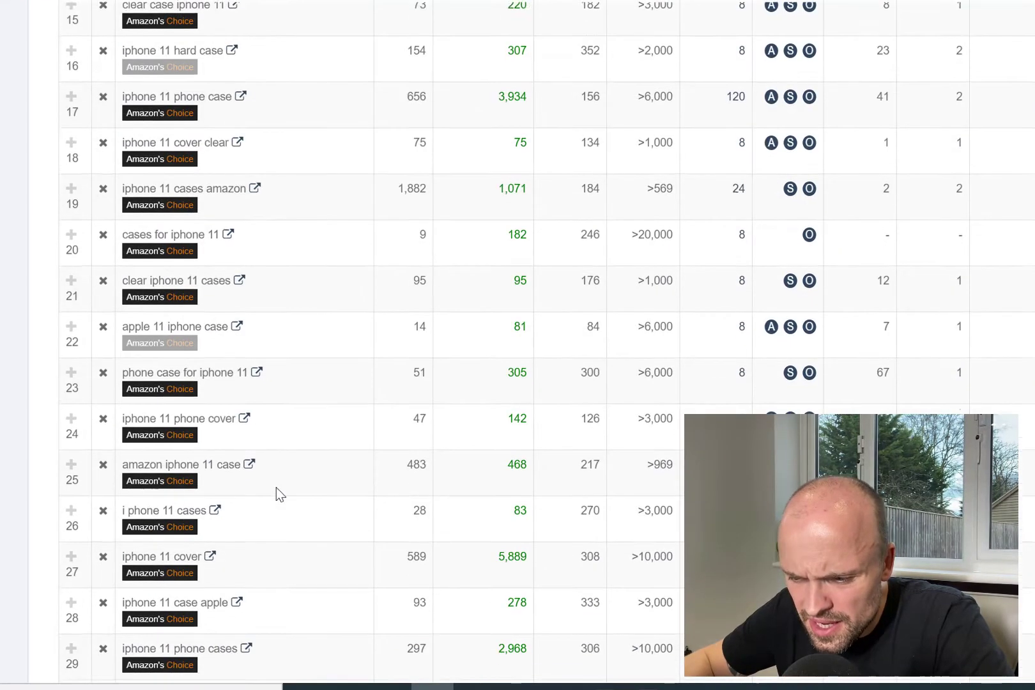
{"action": "scroll", "coordinate": [271, 490], "scroll_direction": "down", "scroll_amount": 3}
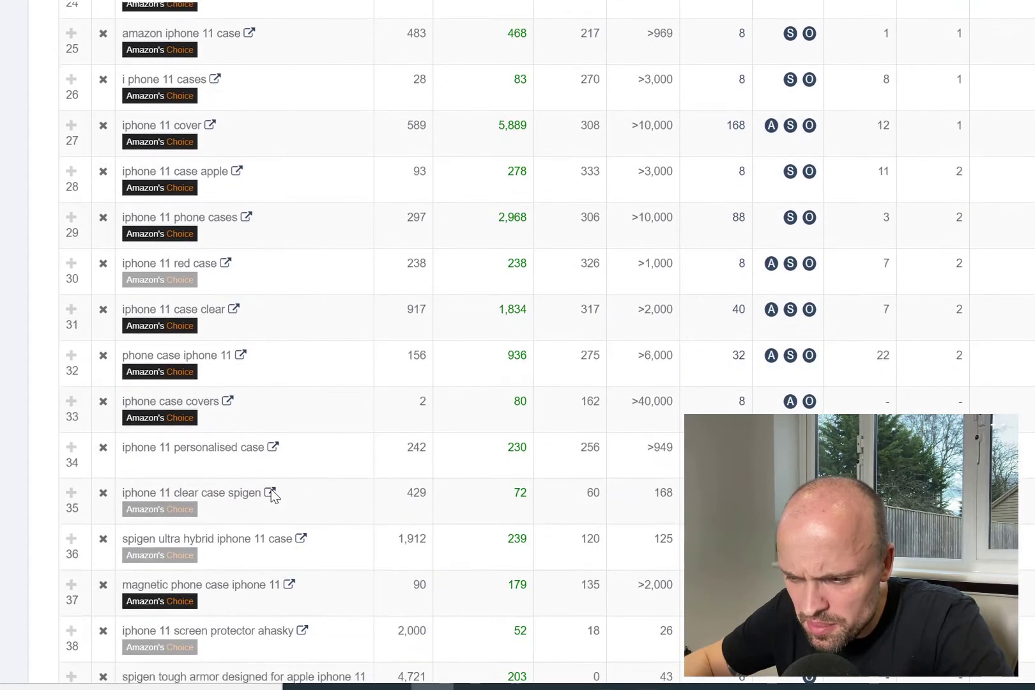
{"action": "scroll", "coordinate": [275, 551], "scroll_direction": "down", "scroll_amount": 1}
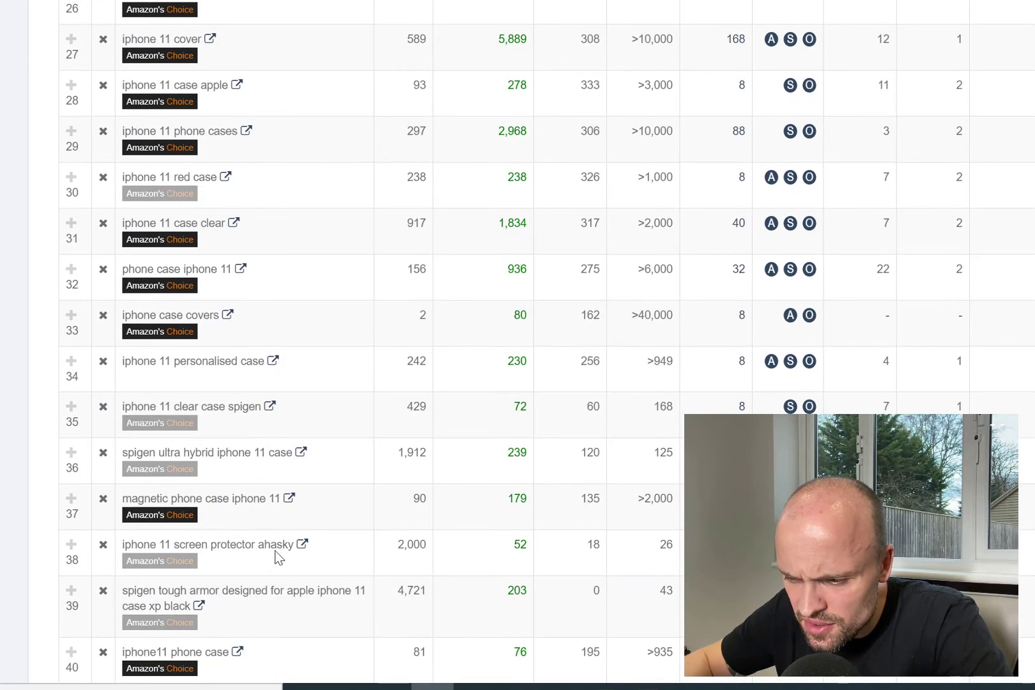
{"action": "scroll", "coordinate": [304, 564], "scroll_direction": "down", "scroll_amount": 3}
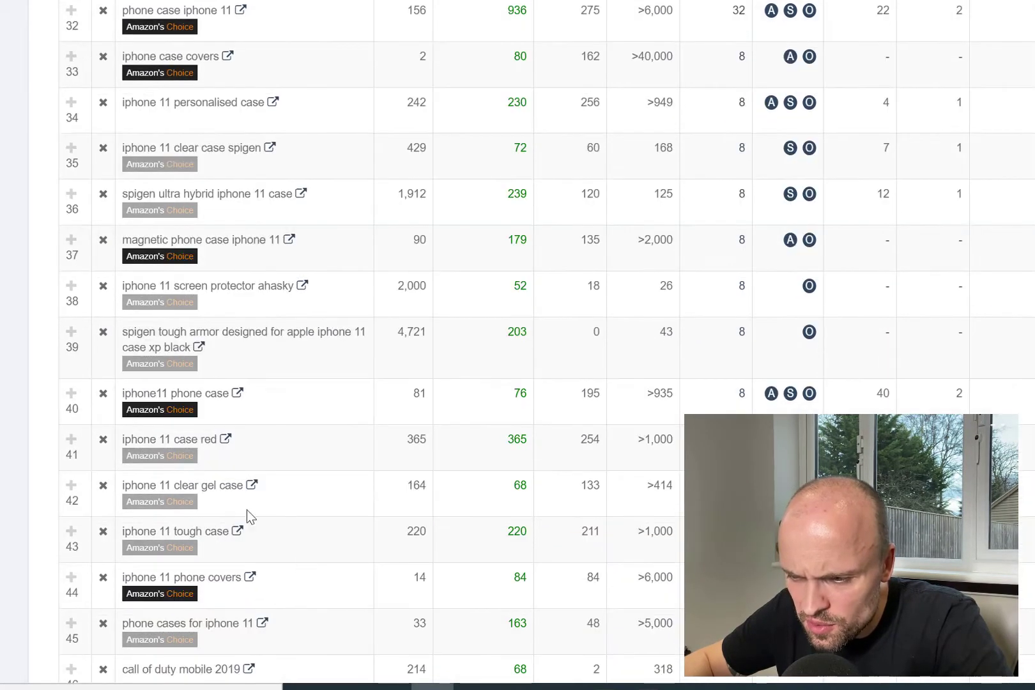
{"action": "scroll", "coordinate": [419, 556], "scroll_direction": "down", "scroll_amount": 2}
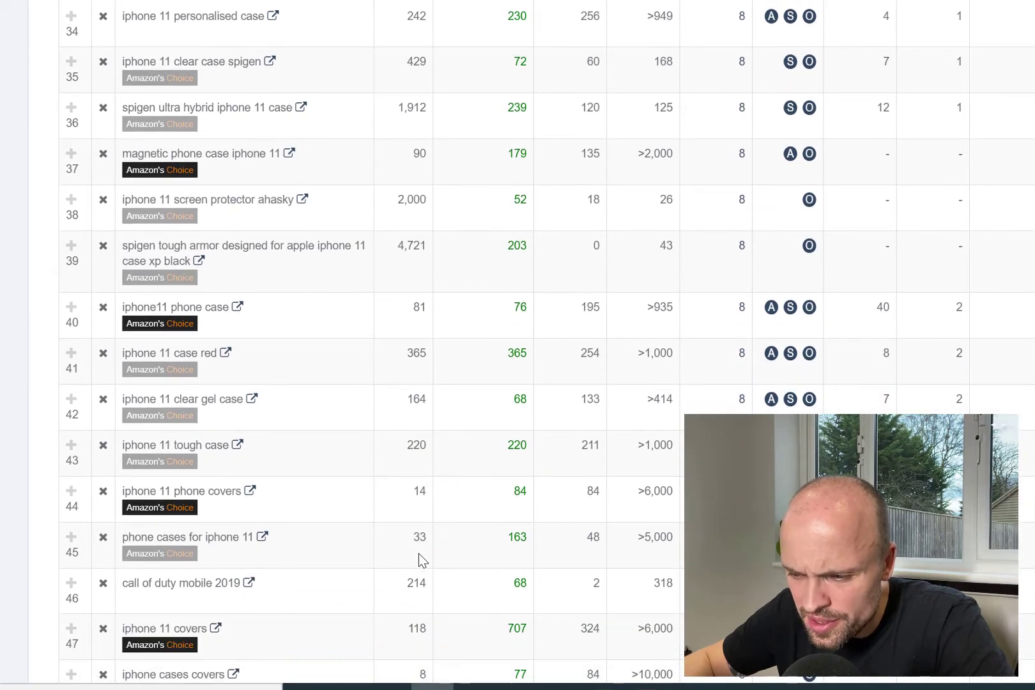
{"action": "scroll", "coordinate": [383, 559], "scroll_direction": "down", "scroll_amount": 1}
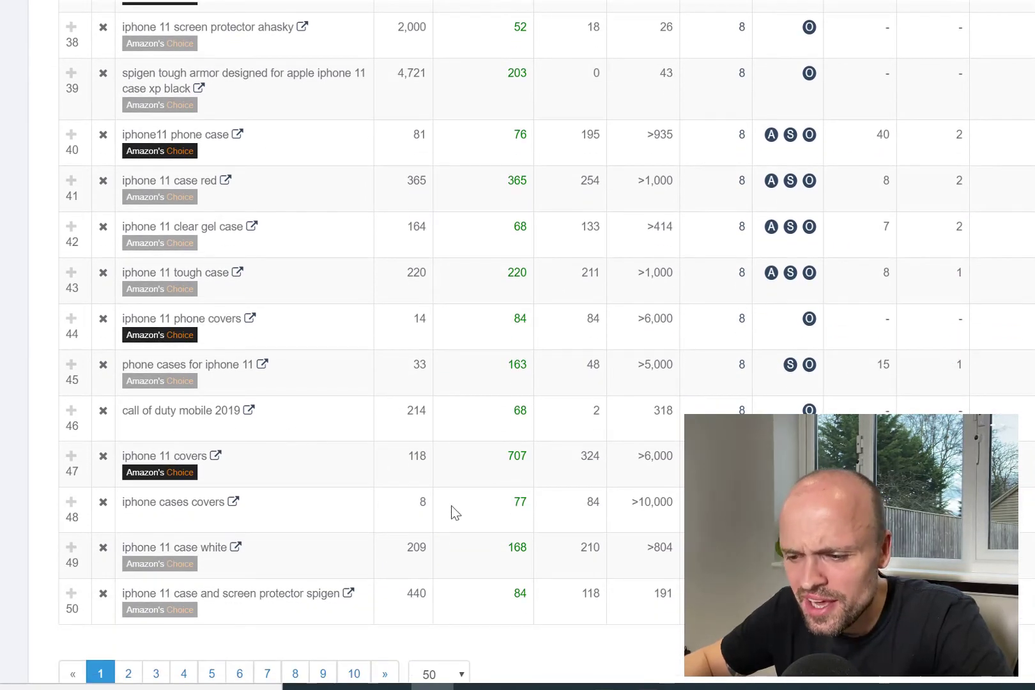
{"action": "scroll", "coordinate": [451, 511], "scroll_direction": "up", "scroll_amount": 20}
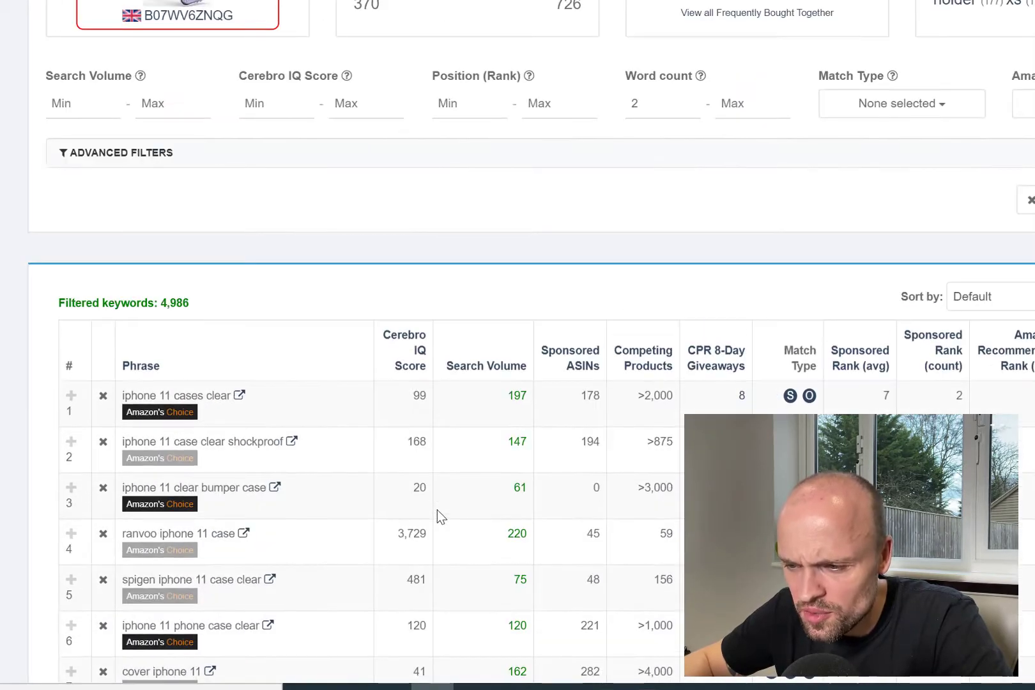
{"action": "scroll", "coordinate": [487, 495], "scroll_direction": "up", "scroll_amount": 1}
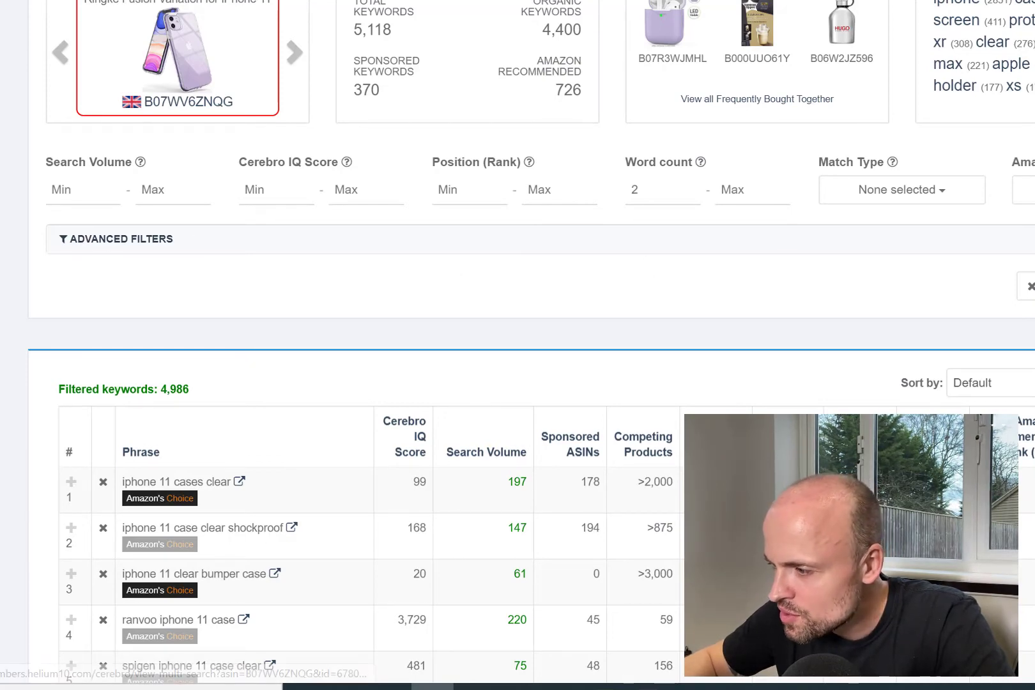
Filter the keywords to phrases containing 11 with All matching, excluding terms such as leather, charger, wallet, pro, max, glass and floral.
{"action": "left_click", "coordinate": [179, 238]}
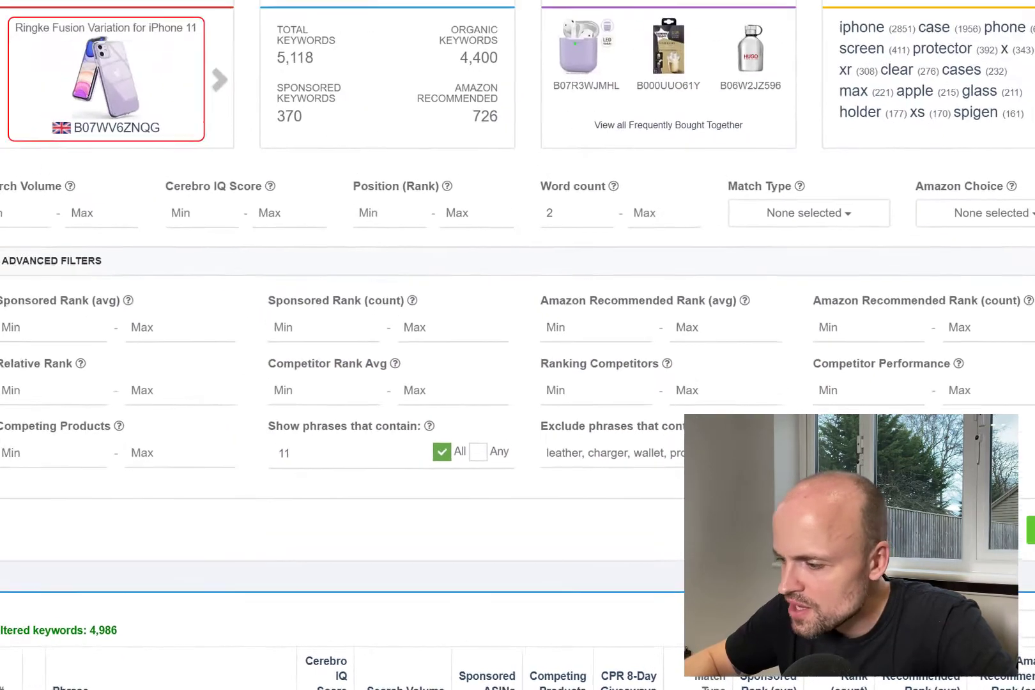
{"action": "left_click", "coordinate": [1027, 537]}
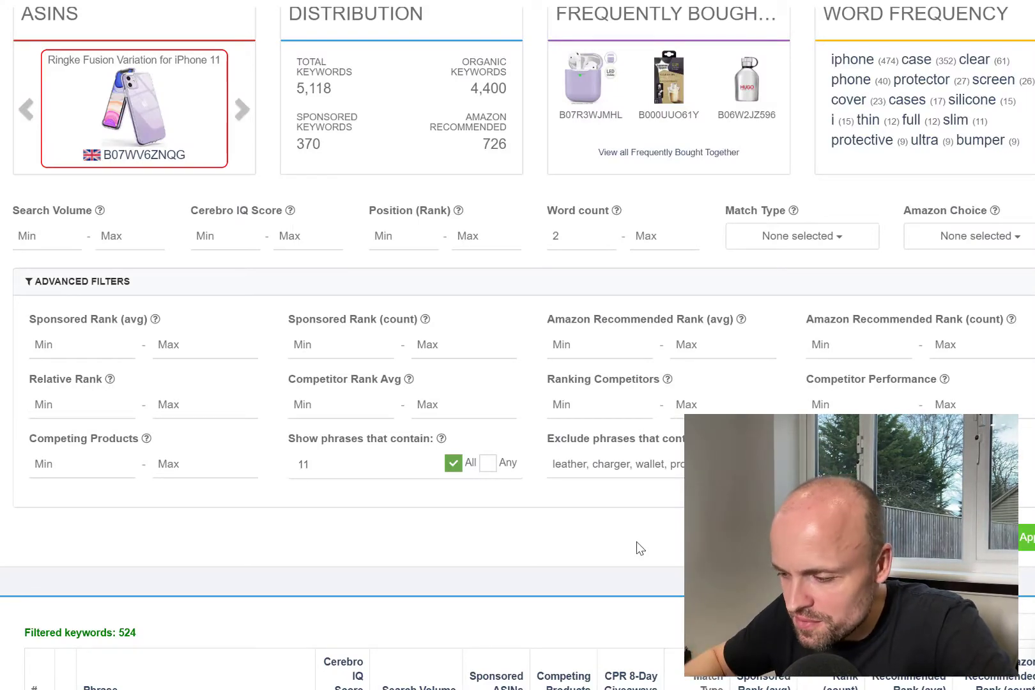
Review the filtered keyword phrases and their search volumes for relevance to a plain iPhone 11 case.
{"action": "scroll", "coordinate": [516, 546], "scroll_direction": "down", "scroll_amount": 6}
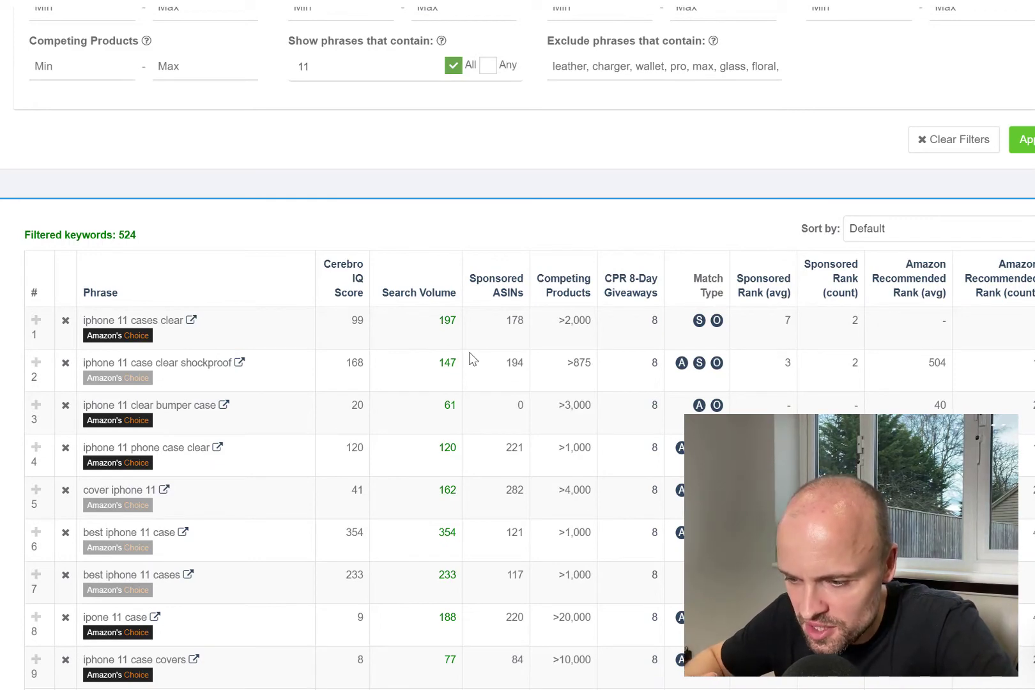
{"action": "scroll", "coordinate": [432, 377], "scroll_direction": "down", "scroll_amount": 1}
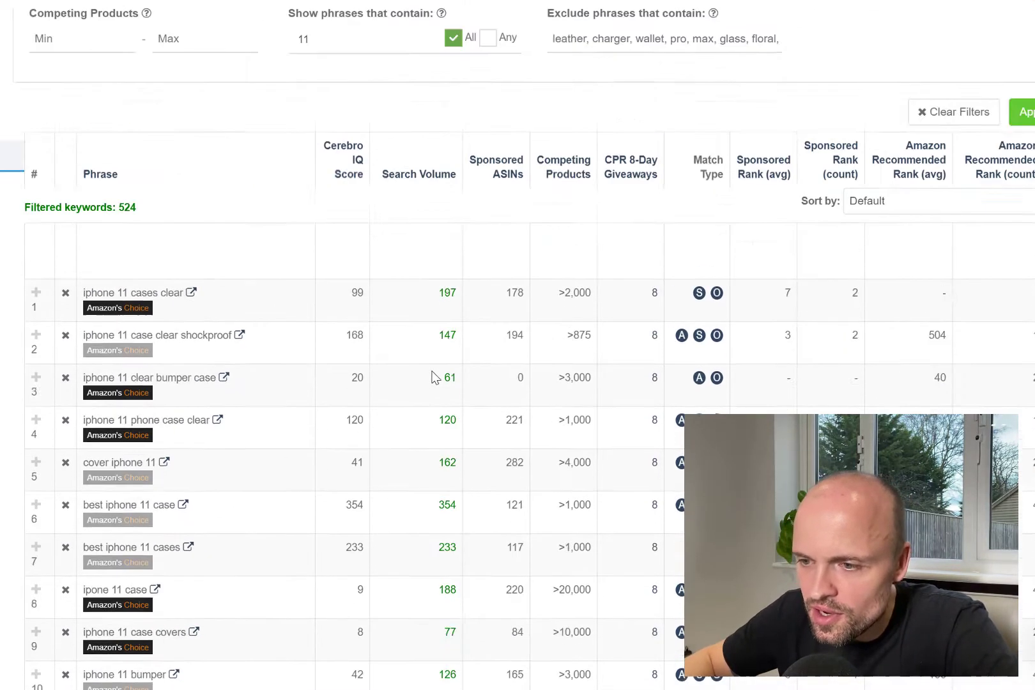
{"action": "scroll", "coordinate": [432, 377], "scroll_direction": "up", "scroll_amount": 4}
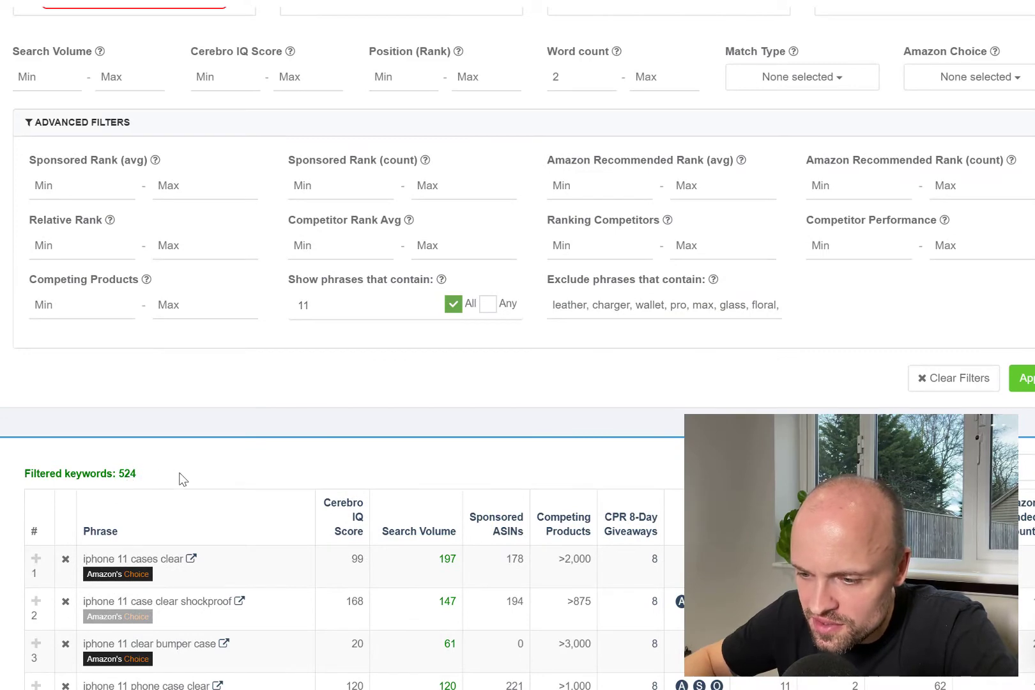
{"action": "scroll", "coordinate": [180, 474], "scroll_direction": "down", "scroll_amount": 17}
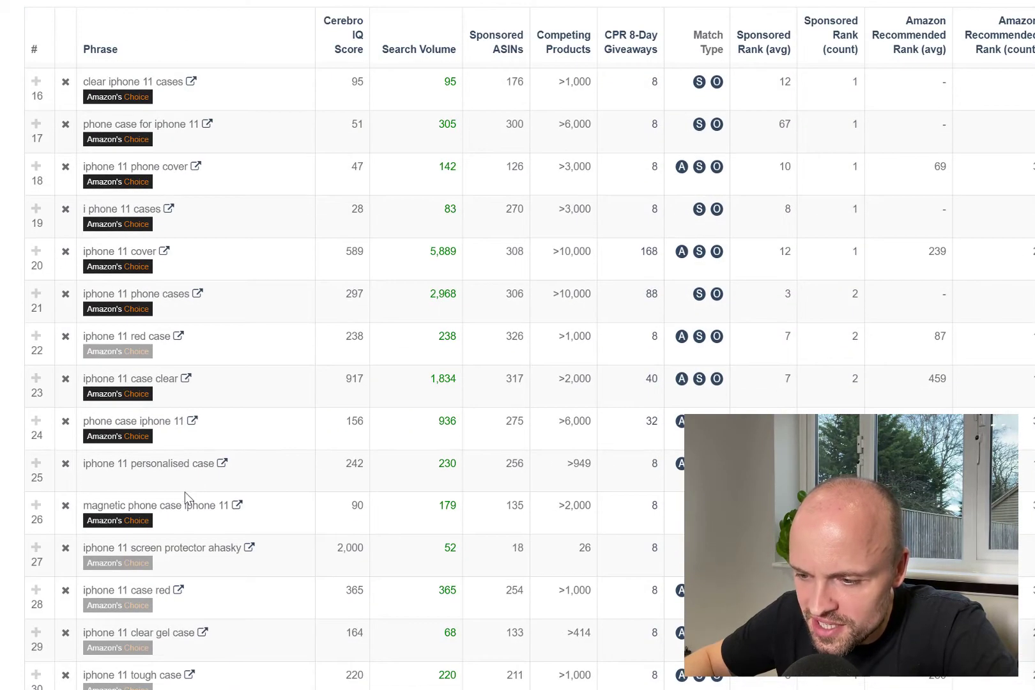
{"action": "scroll", "coordinate": [185, 495], "scroll_direction": "down", "scroll_amount": 2}
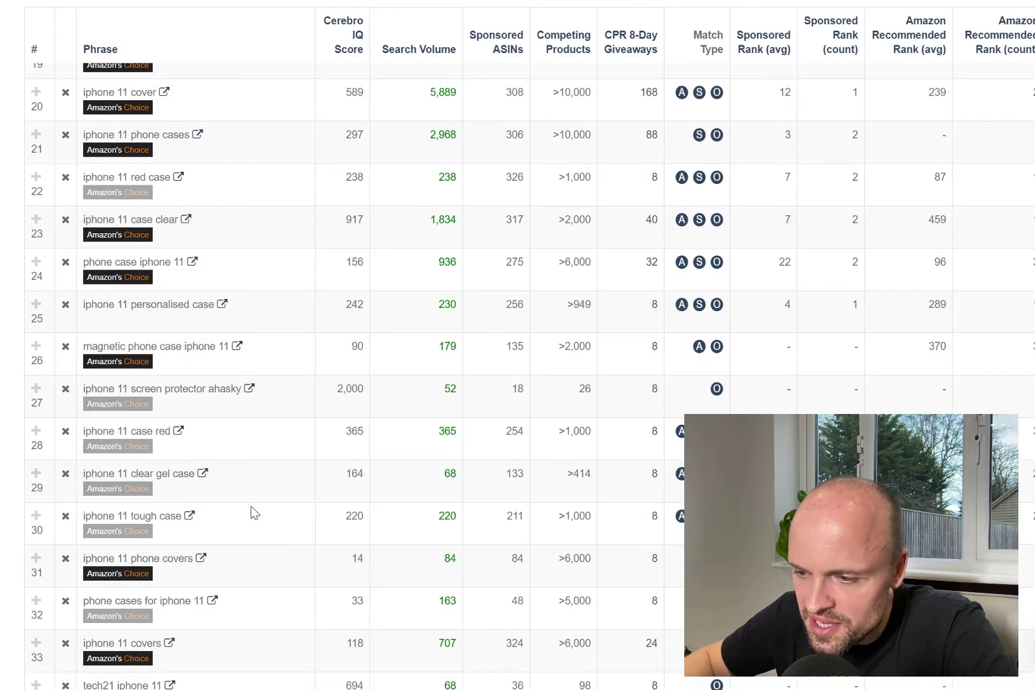
{"action": "scroll", "coordinate": [254, 513], "scroll_direction": "down", "scroll_amount": 12}
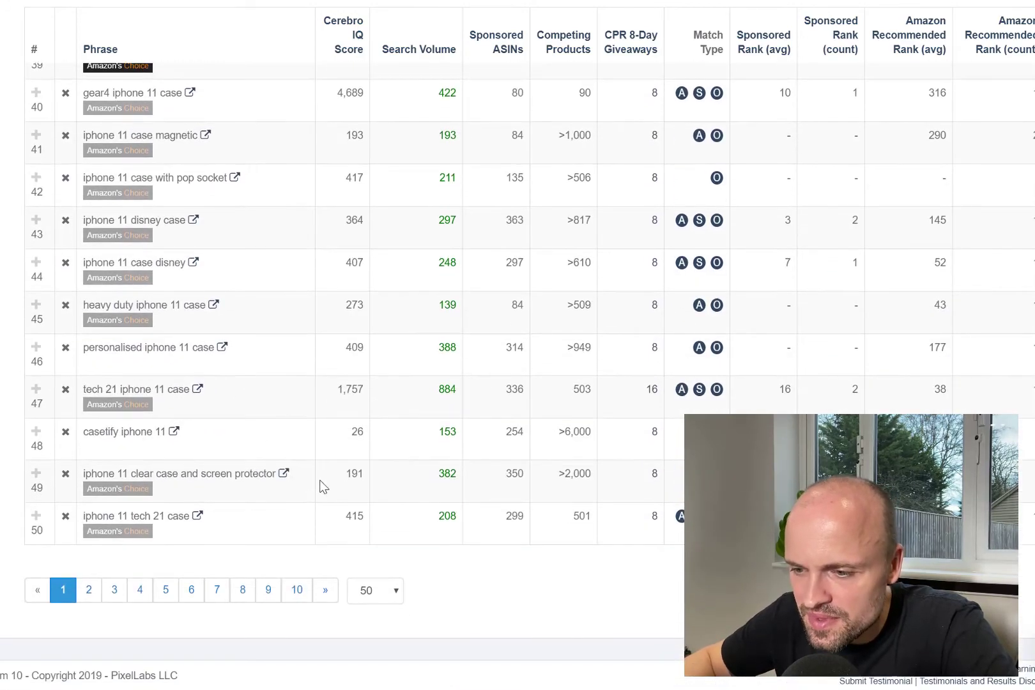
{"action": "scroll", "coordinate": [404, 575], "scroll_direction": "up", "scroll_amount": 20}
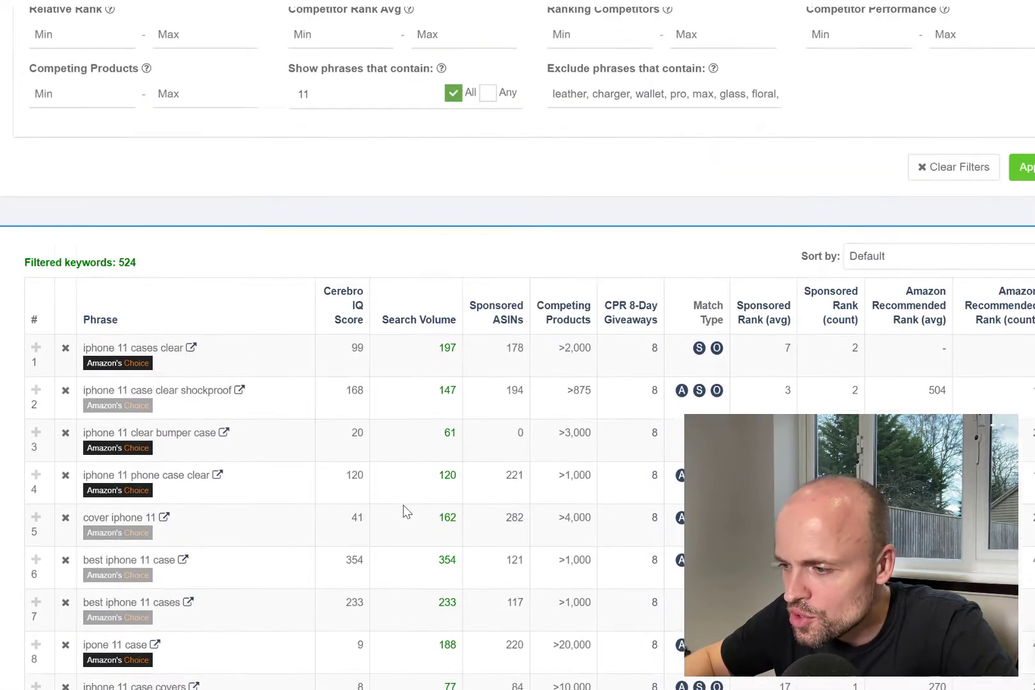
{"action": "scroll", "coordinate": [403, 511], "scroll_direction": "up", "scroll_amount": 4}
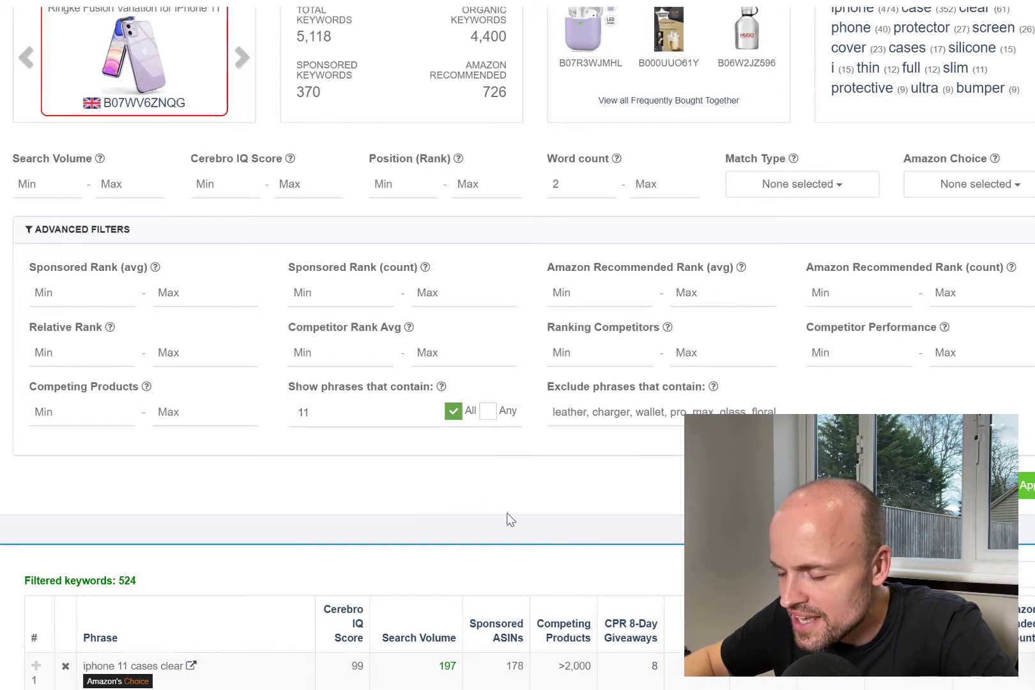
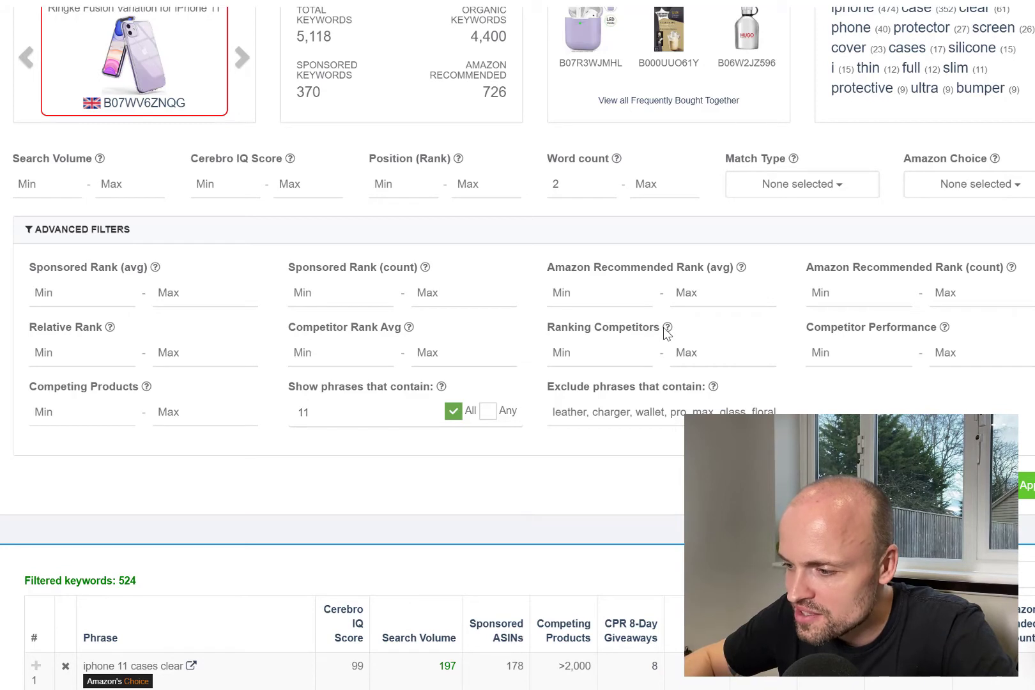
Set the minimum Ranking Competitors to 3, apply the filters and look through the narrowed keyword list.
{"action": "left_click", "coordinate": [581, 354]}
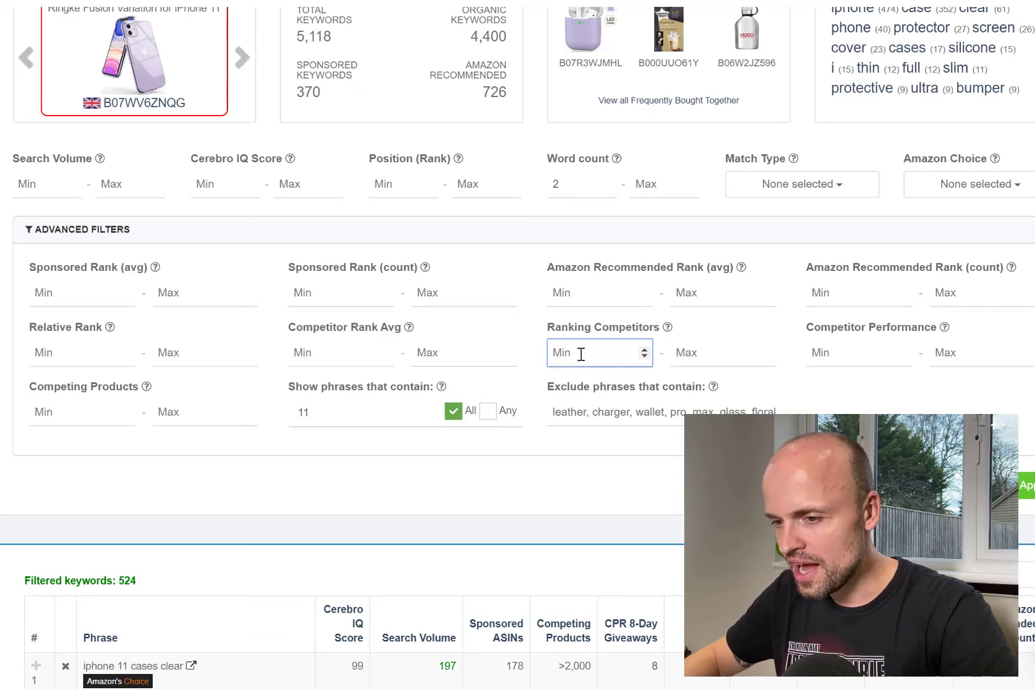
{"action": "left_click", "coordinate": [1029, 491]}
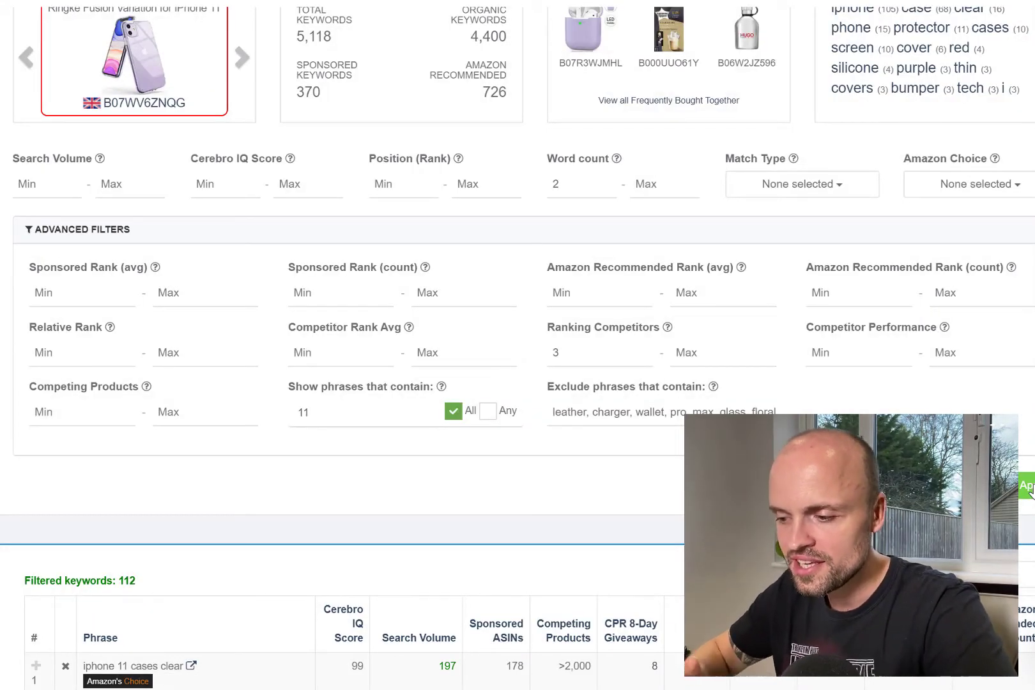
{"action": "scroll", "coordinate": [198, 466], "scroll_direction": "down", "scroll_amount": 1}
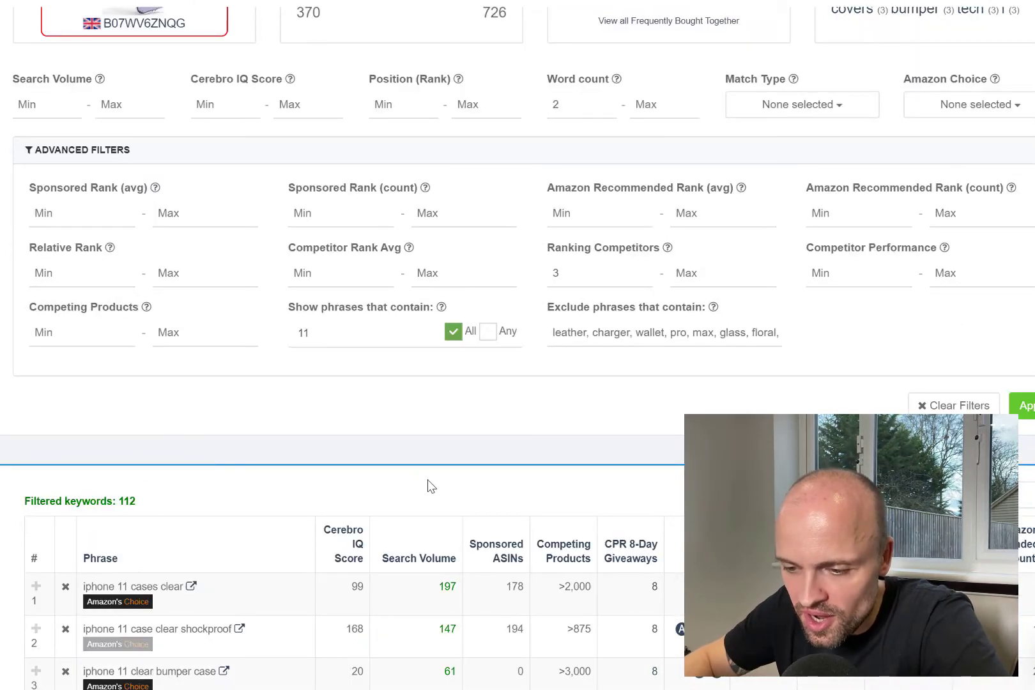
{"action": "scroll", "coordinate": [430, 484], "scroll_direction": "down", "scroll_amount": 12}
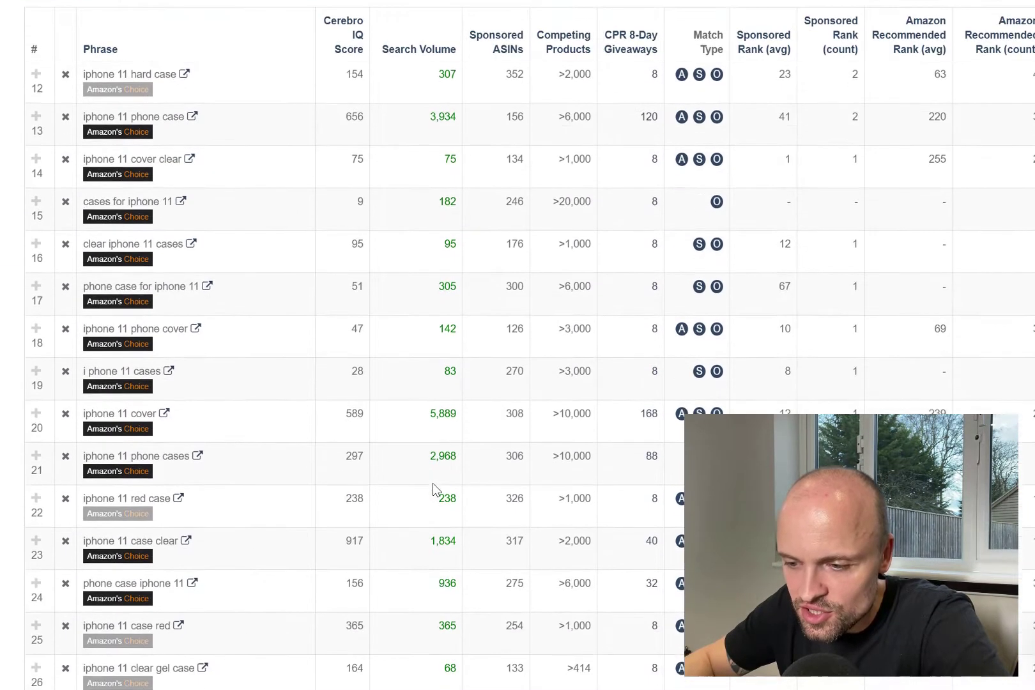
{"action": "scroll", "coordinate": [432, 483], "scroll_direction": "down", "scroll_amount": 1}
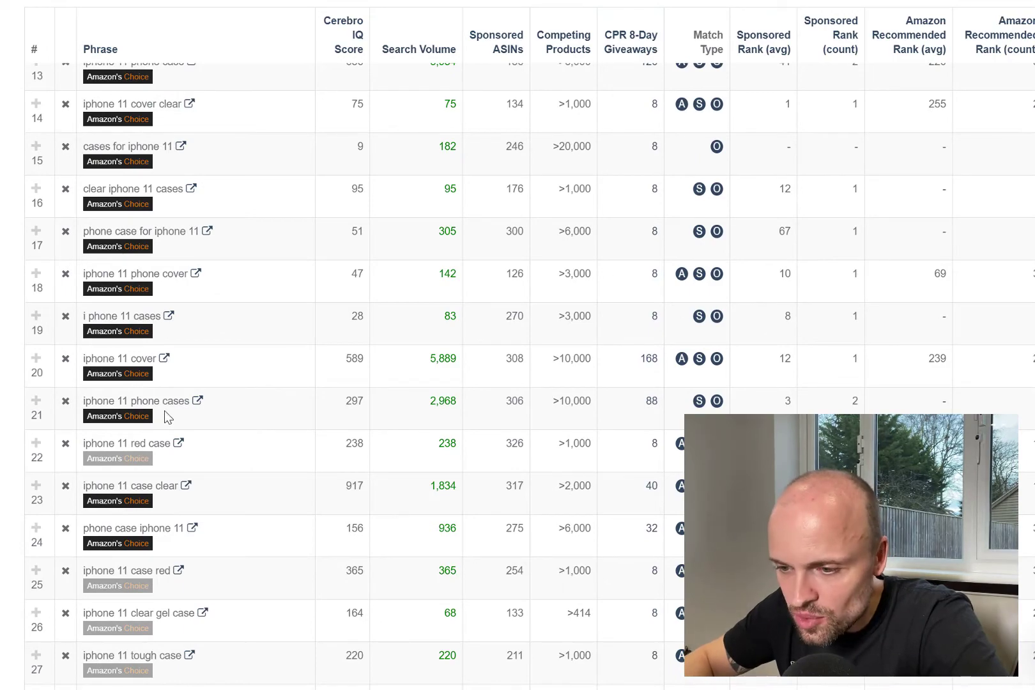
Examine the filtered Cerebro keywords, their search volumes and the word frequency summary for relevance to an iPhone 11 case.
{"action": "scroll", "coordinate": [239, 460], "scroll_direction": "up", "scroll_amount": 15}
{"action": "scroll", "coordinate": [240, 460], "scroll_direction": "down", "scroll_amount": 4}
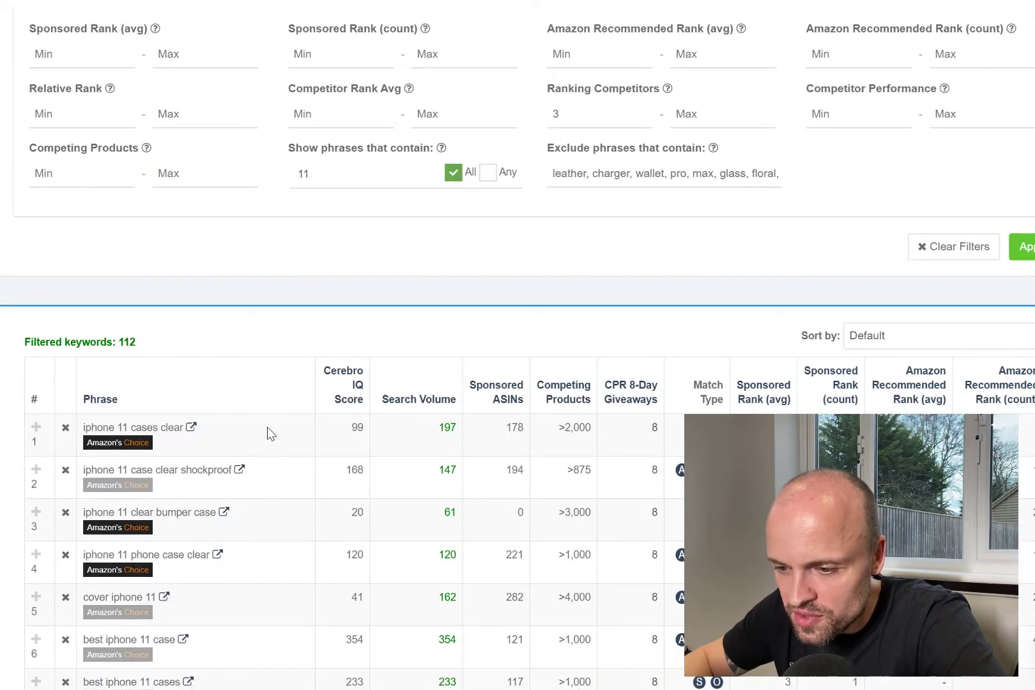
{"action": "scroll", "coordinate": [267, 427], "scroll_direction": "up", "scroll_amount": 4}
{"action": "scroll", "coordinate": [375, 277], "scroll_direction": "down", "scroll_amount": 2}
{"action": "scroll", "coordinate": [398, 224], "scroll_direction": "up", "scroll_amount": 5}
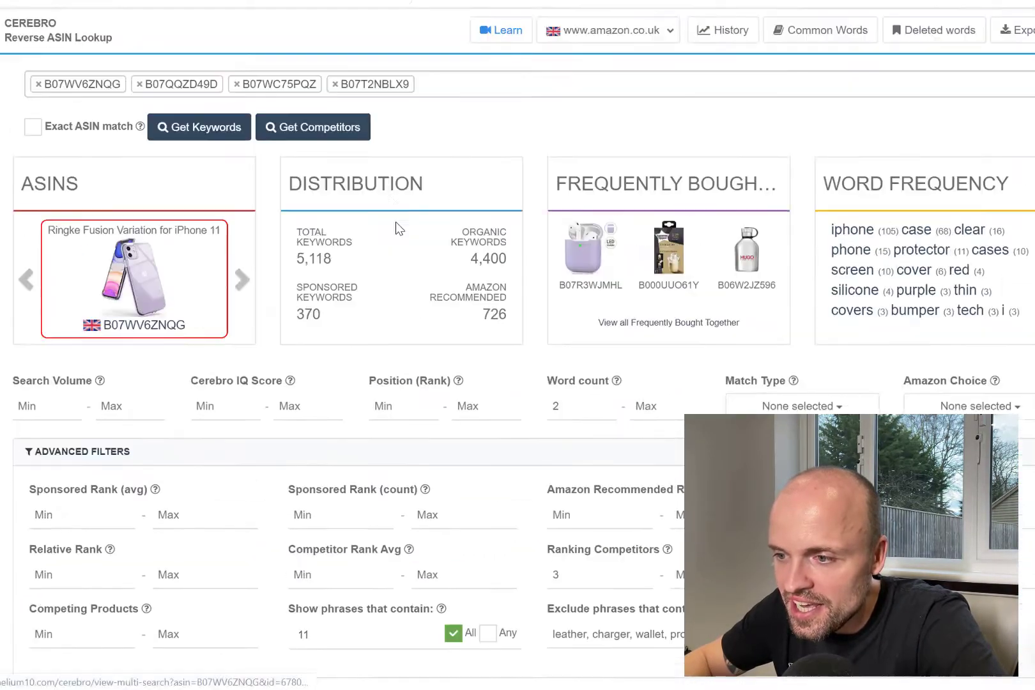
{"action": "scroll", "coordinate": [396, 228], "scroll_direction": "up", "scroll_amount": 2}
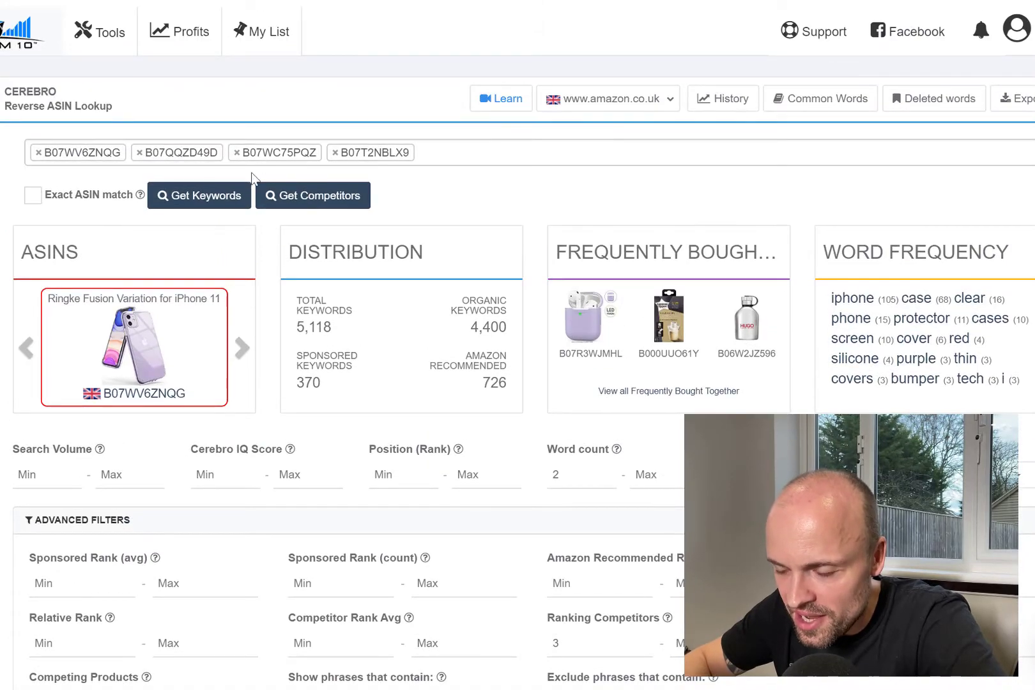
{"action": "scroll", "coordinate": [386, 536], "scroll_direction": "down", "scroll_amount": 15}
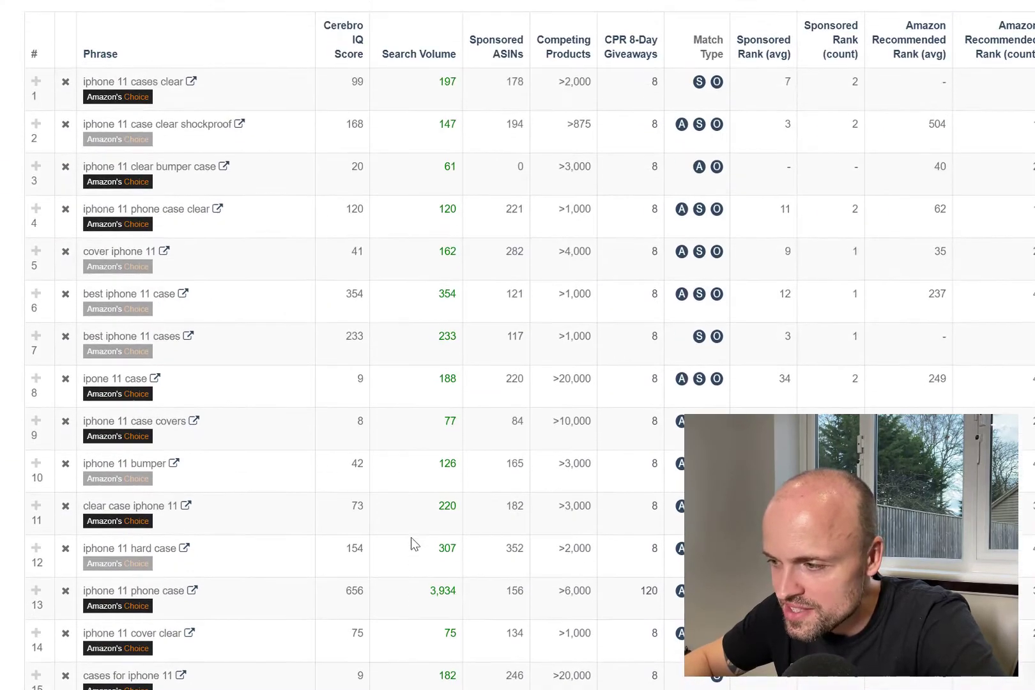
{"action": "scroll", "coordinate": [416, 549], "scroll_direction": "up", "scroll_amount": 1}
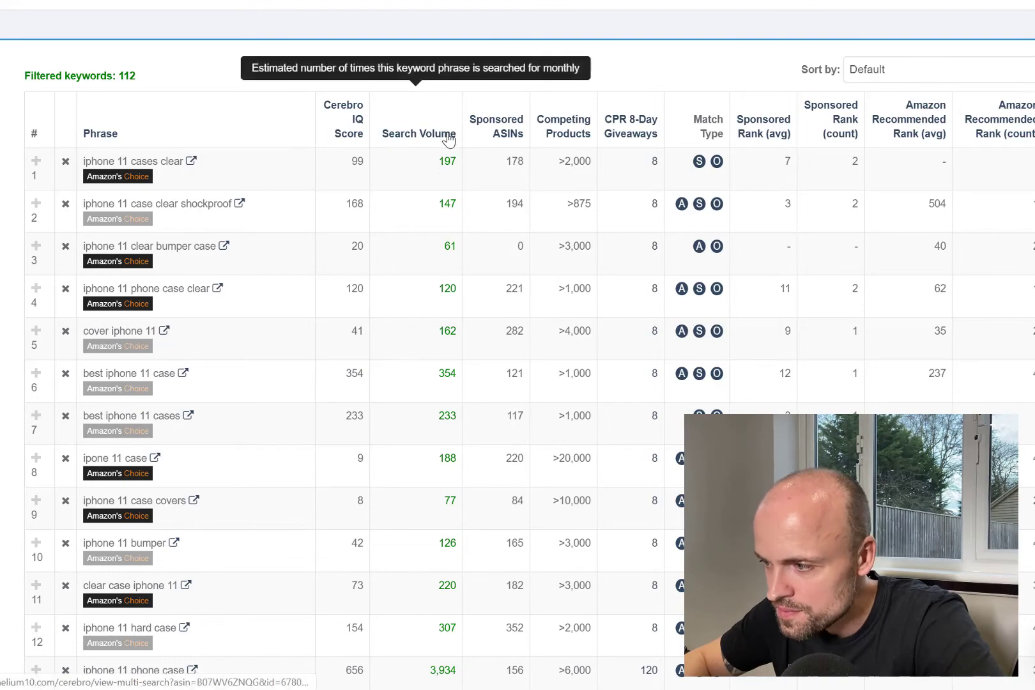
{"action": "scroll", "coordinate": [548, 566], "scroll_direction": "down", "scroll_amount": 8}
{"action": "scroll", "coordinate": [547, 501], "scroll_direction": "down", "scroll_amount": 3}
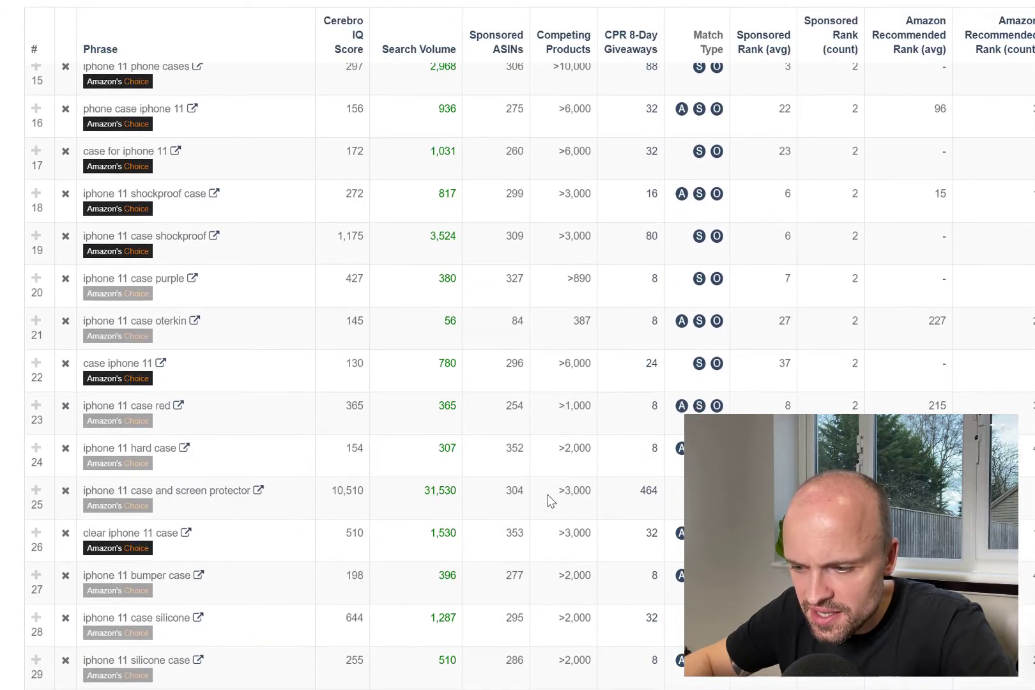
Export the filtered keywords as a spreadsheet, open it in Excel and enable editing.
{"action": "scroll", "coordinate": [562, 524], "scroll_direction": "up", "scroll_amount": 15}
{"action": "scroll", "coordinate": [575, 485], "scroll_direction": "down", "scroll_amount": 3}
{"action": "scroll", "coordinate": [878, 189], "scroll_direction": "up", "scroll_amount": 3}
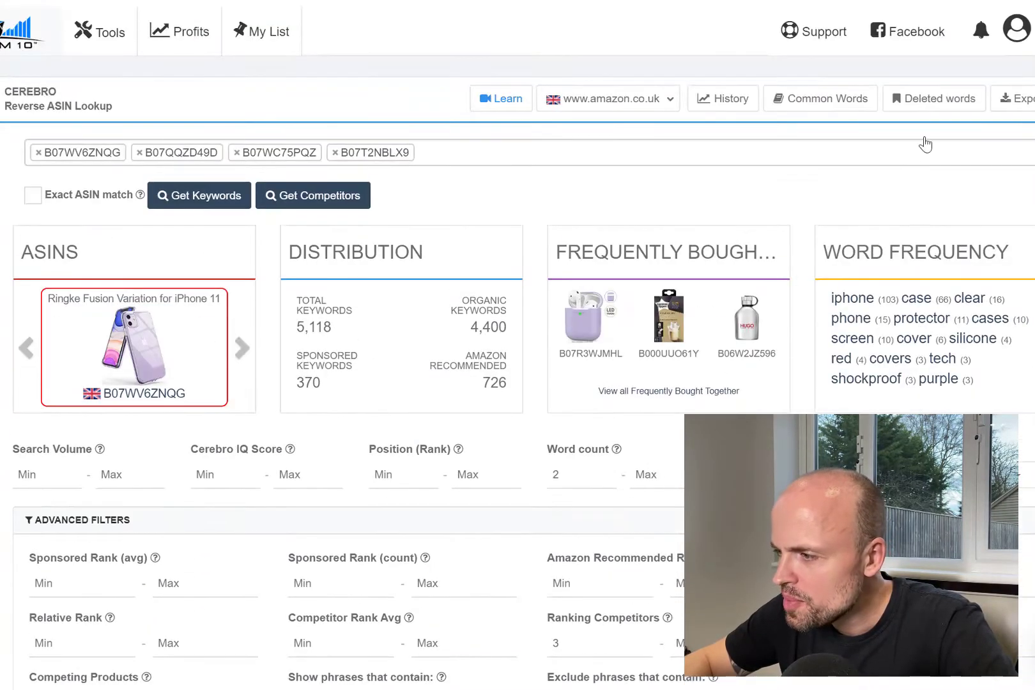
{"action": "left_click", "coordinate": [1020, 99]}
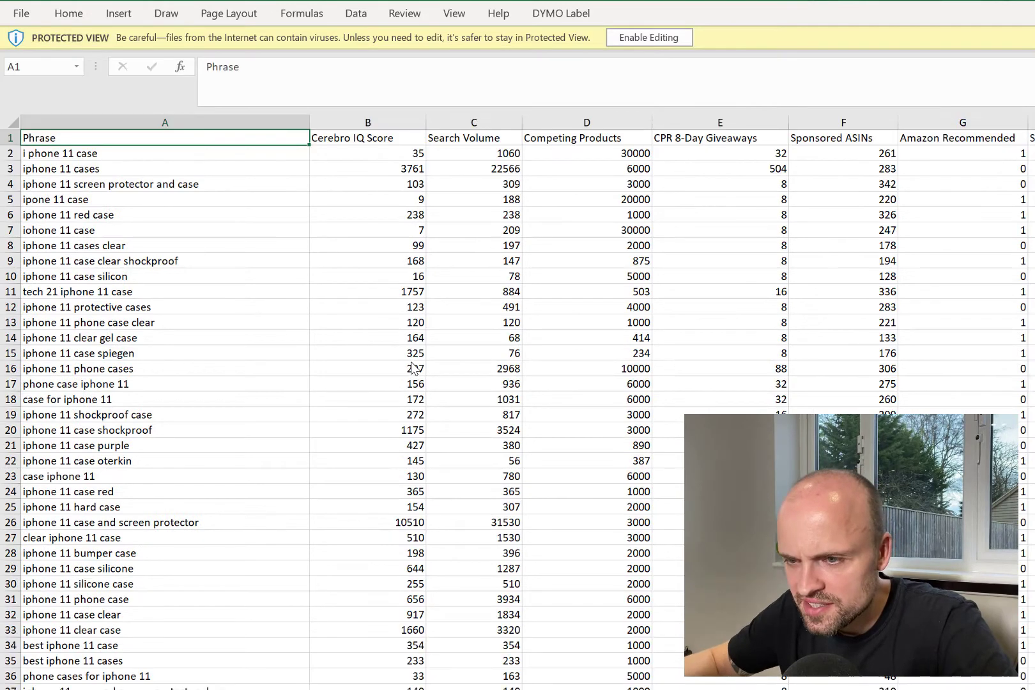
{"action": "left_click", "coordinate": [212, 160]}
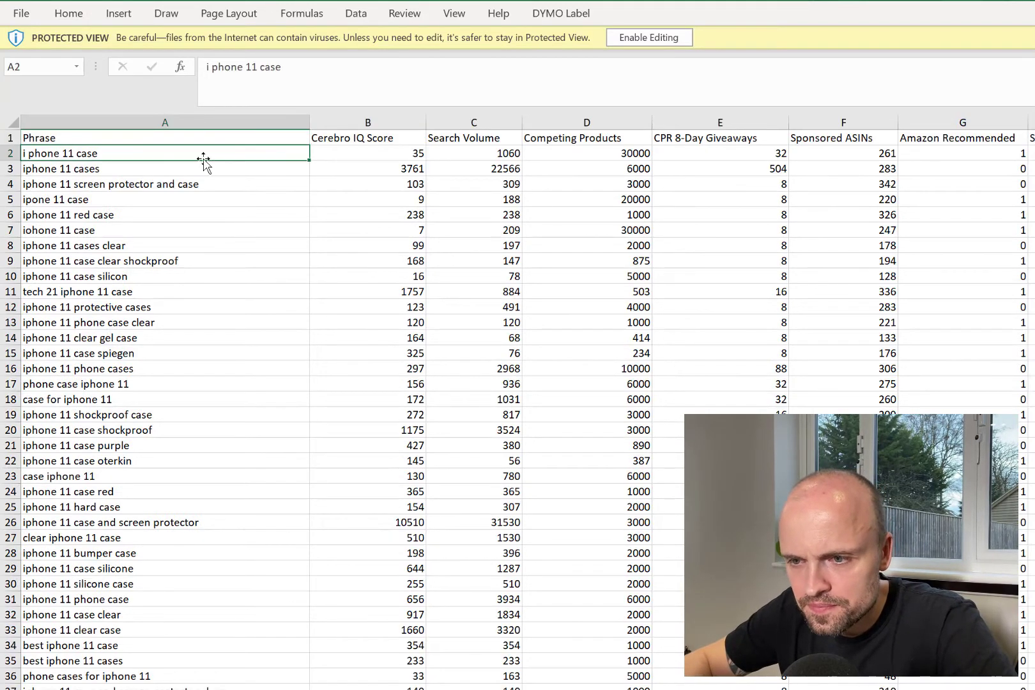
{"action": "left_click", "coordinate": [351, 154]}
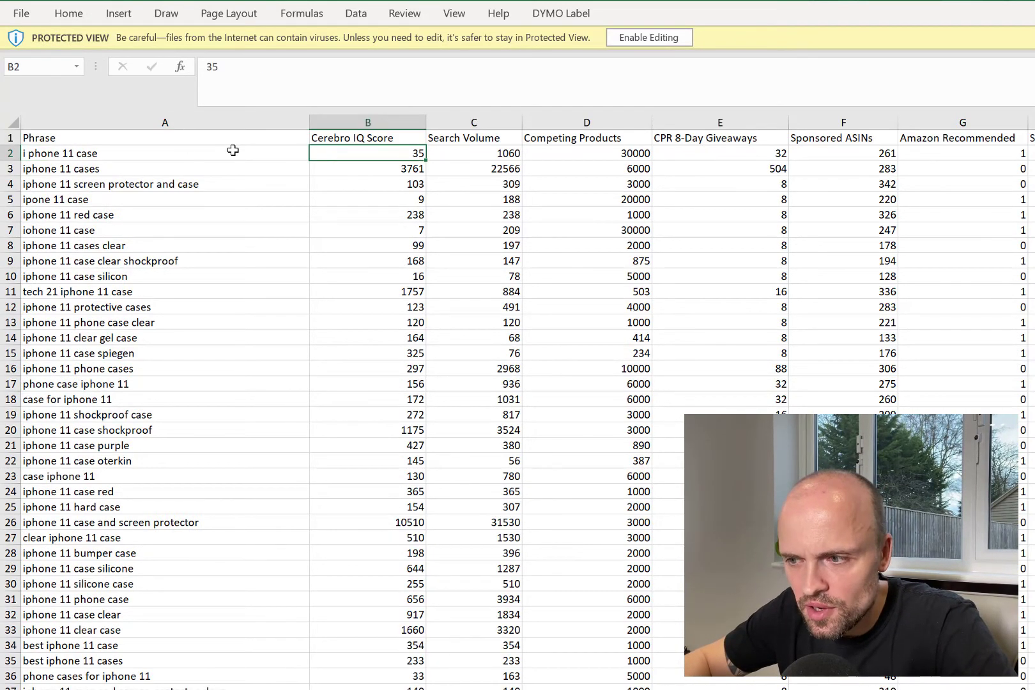
{"action": "left_click", "coordinate": [662, 37]}
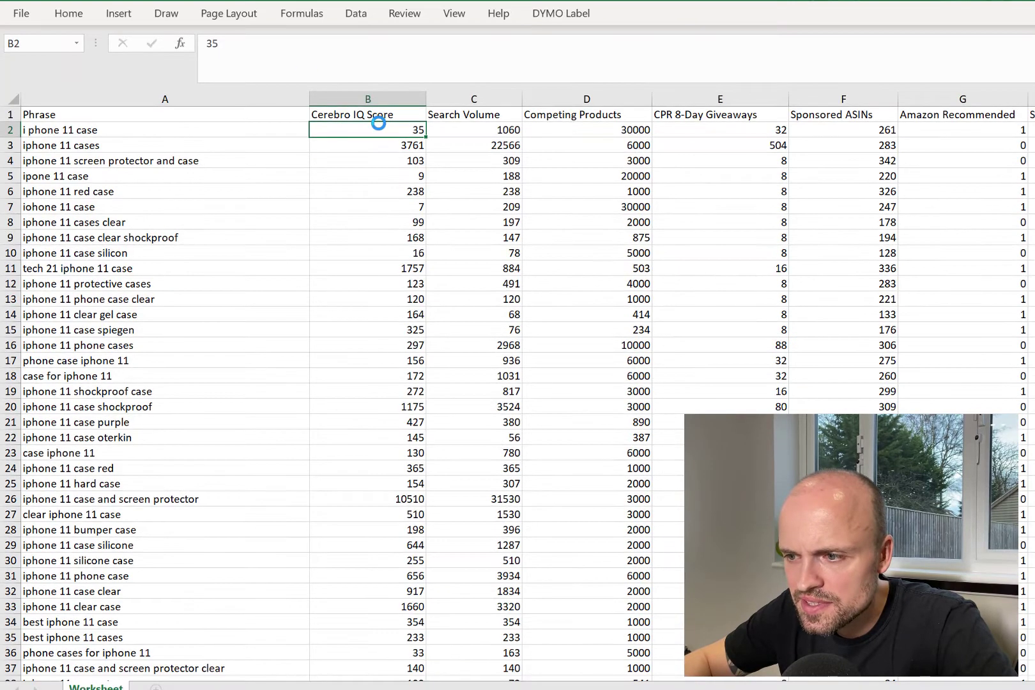
Delete the Cerebro IQ Score column so Search Volume sits beside Phrase.
{"action": "left_click", "coordinate": [379, 174]}
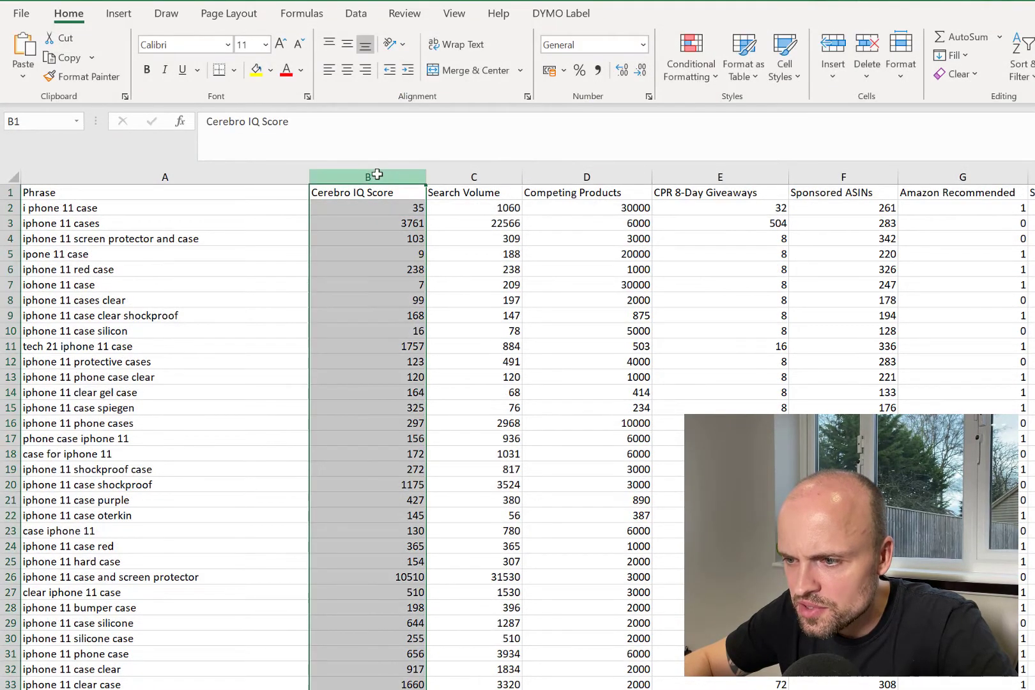
{"action": "right_click", "coordinate": [396, 276]}
{"action": "left_click", "coordinate": [455, 317]}
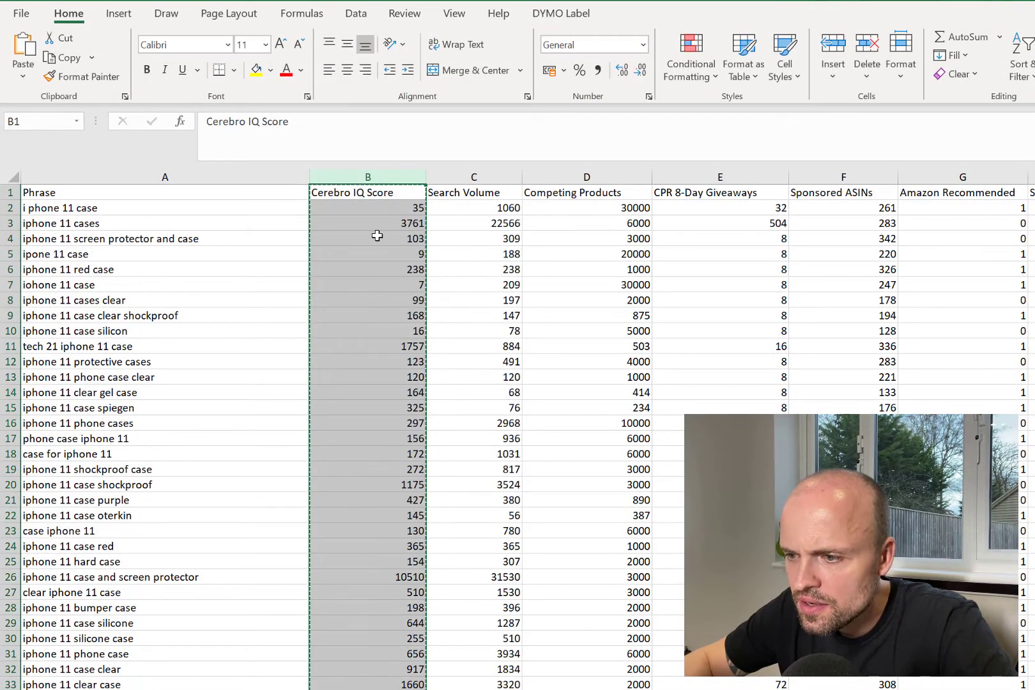
{"action": "right_click", "coordinate": [381, 179]}
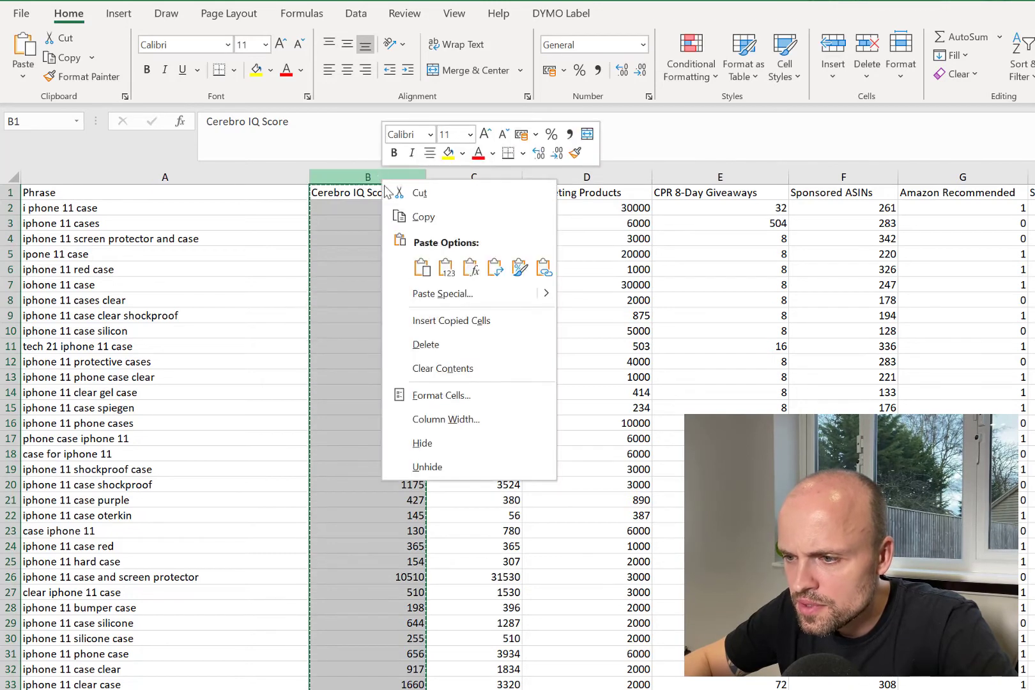
{"action": "left_click", "coordinate": [424, 344]}
Copy the Phrase and Search Volume columns beneath the existing list in the earlier keyword workbook and delete the repeated header row 144.
{"action": "left_click_drag", "start_coordinate": [191, 177], "coordinate": [324, 178]}
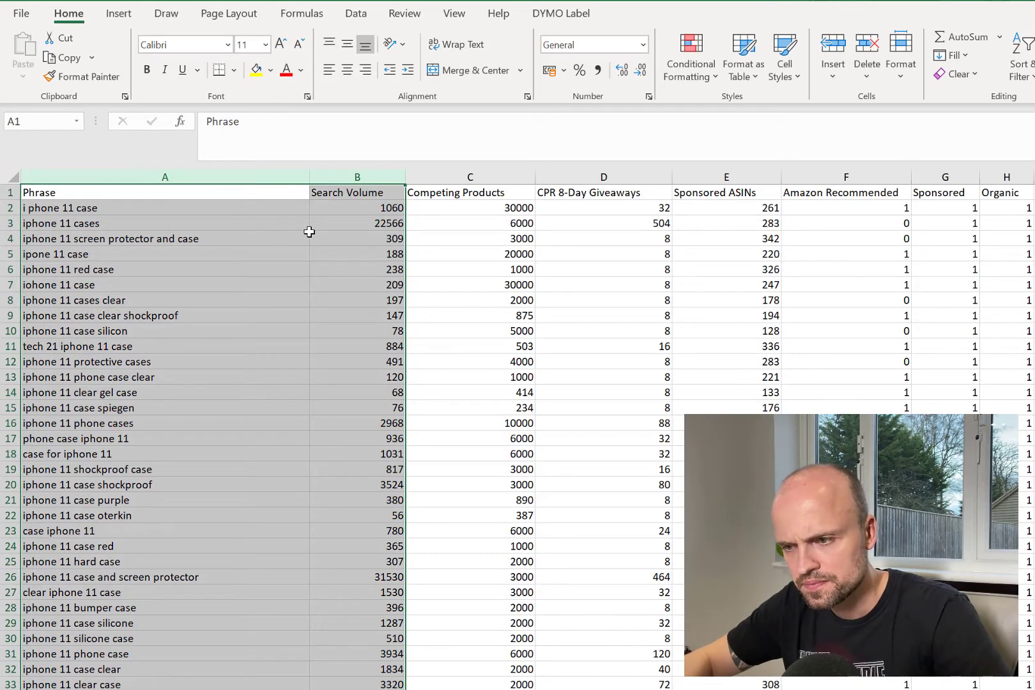
{"action": "key", "text": "ctrl+c"}
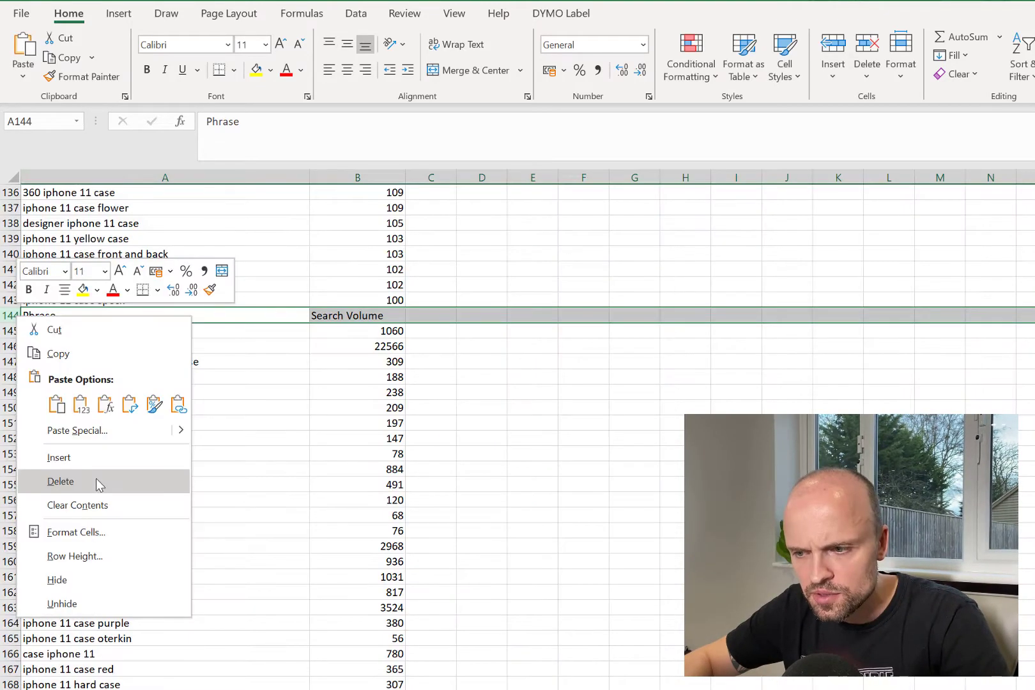
{"action": "left_click", "coordinate": [99, 480]}
{"action": "left_click", "coordinate": [244, 378]}
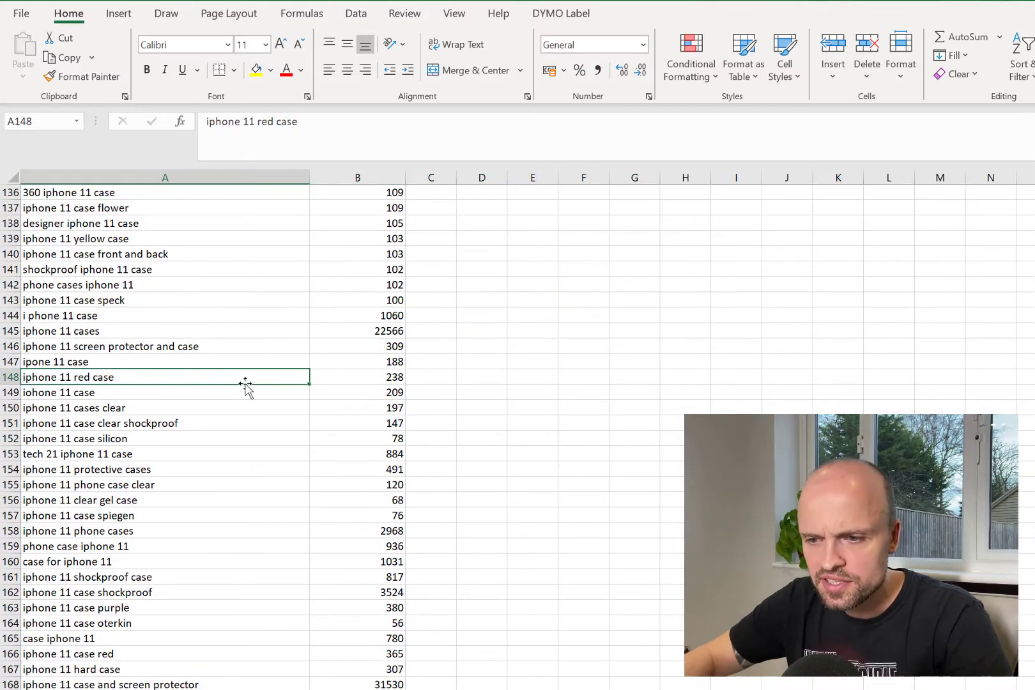
Add filters to the Phrase and Search Volume headers and sort the combined list by Search Volume from largest to smallest.
{"action": "scroll", "coordinate": [359, 451], "scroll_direction": "down", "scroll_amount": 17}
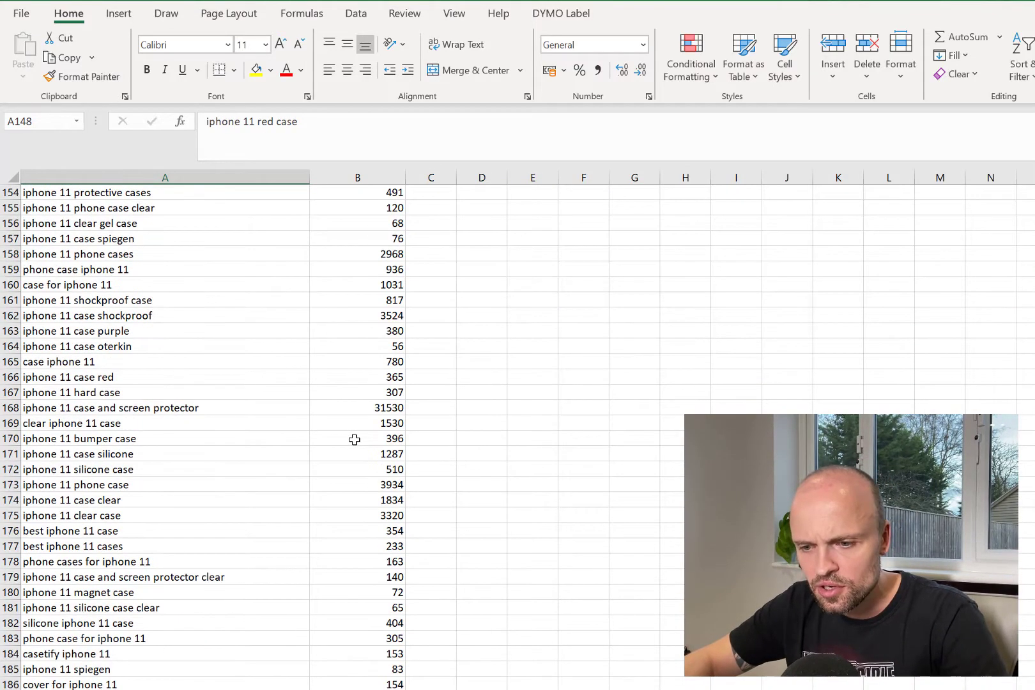
{"action": "scroll", "coordinate": [353, 441], "scroll_direction": "up", "scroll_amount": 20}
{"action": "scroll", "coordinate": [353, 441], "scroll_direction": "up", "scroll_amount": 20}
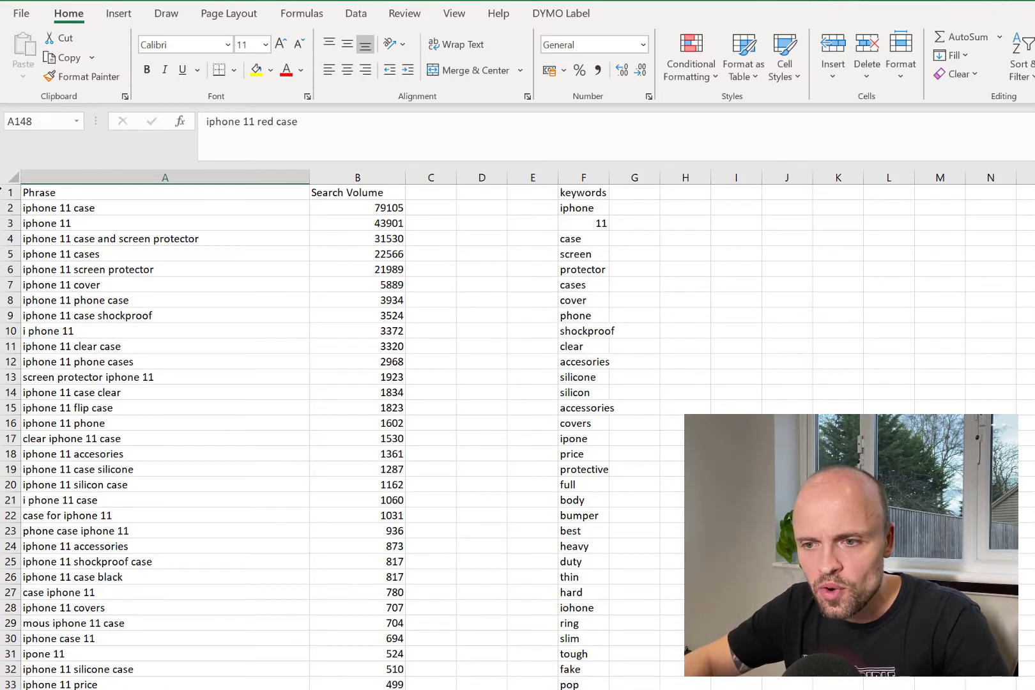
{"action": "left_click_drag", "start_coordinate": [99, 179], "coordinate": [207, 192]}
{"action": "left_click", "coordinate": [284, 194]}
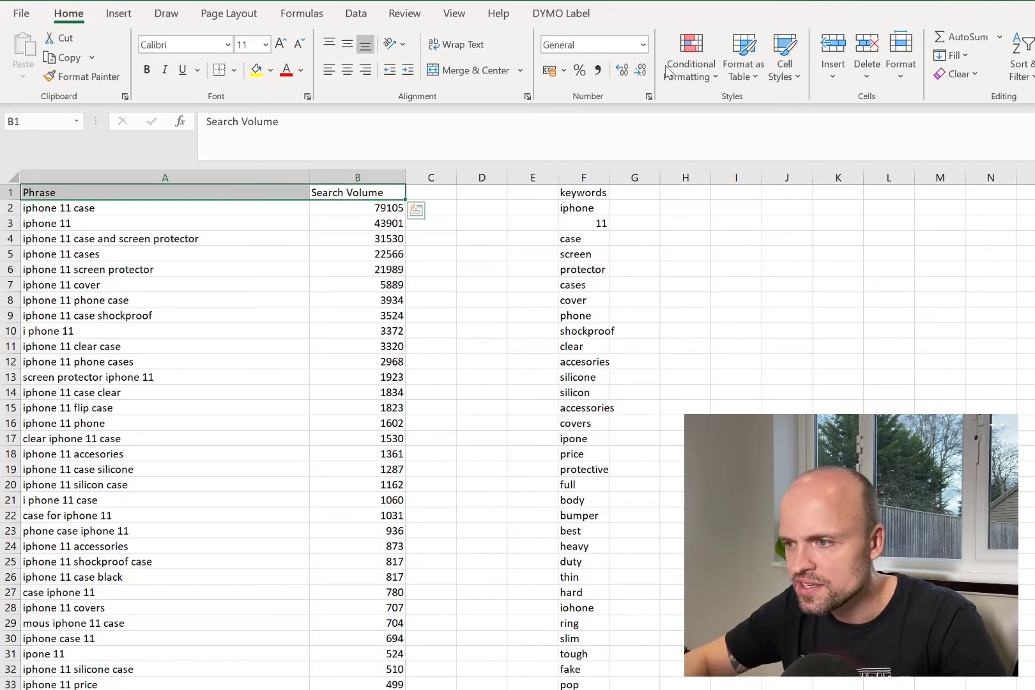
{"action": "left_click", "coordinate": [356, 13]}
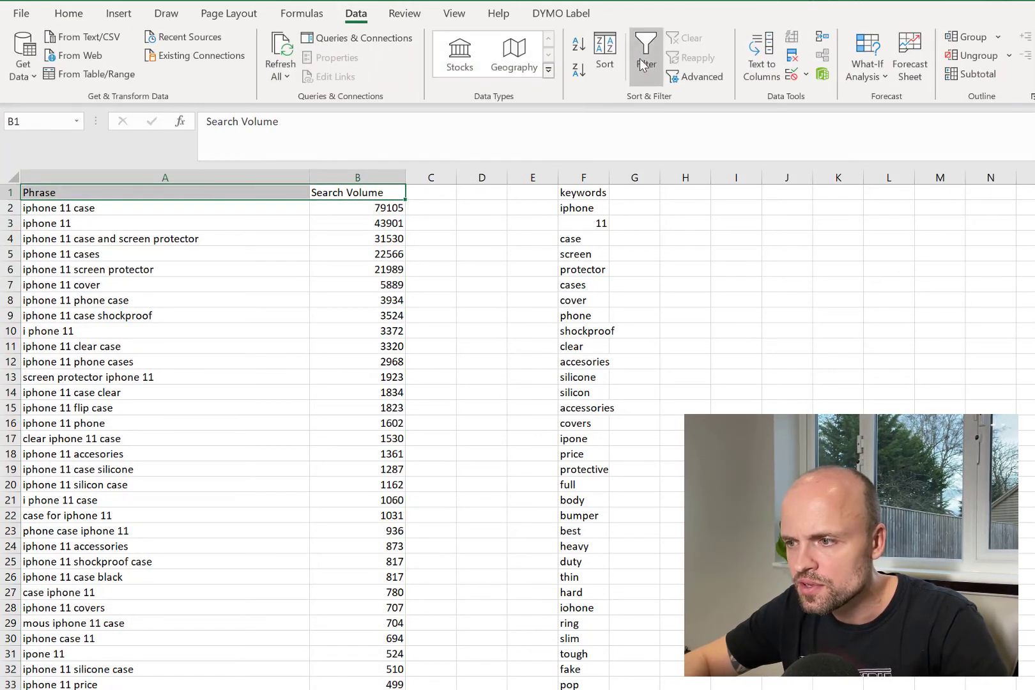
{"action": "left_click", "coordinate": [643, 65]}
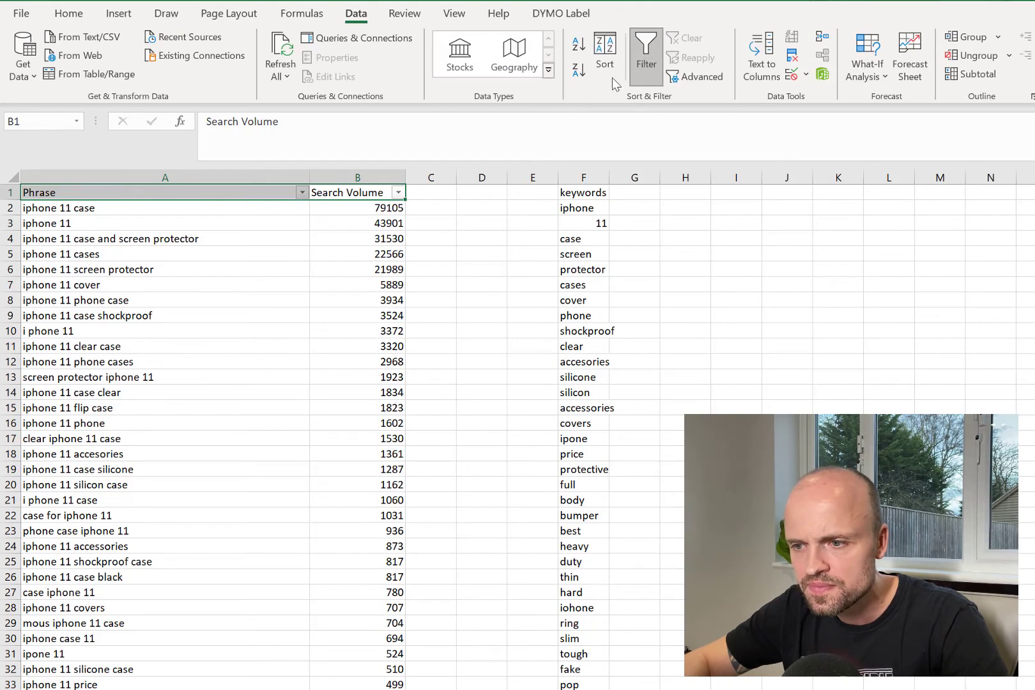
{"action": "left_click", "coordinate": [398, 193]}
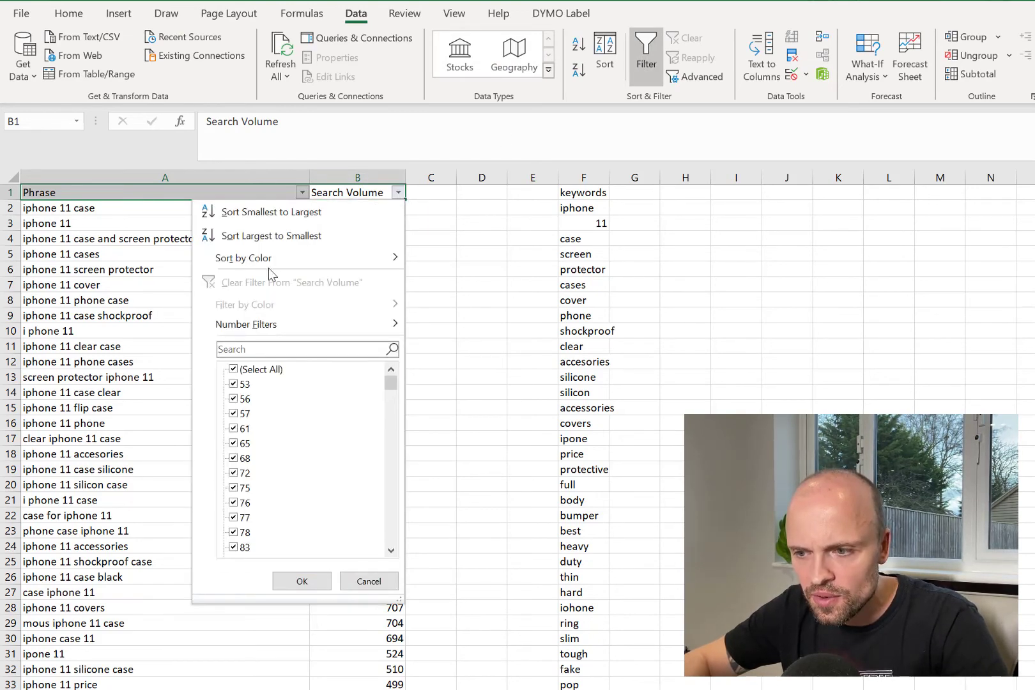
{"action": "left_click", "coordinate": [298, 237]}
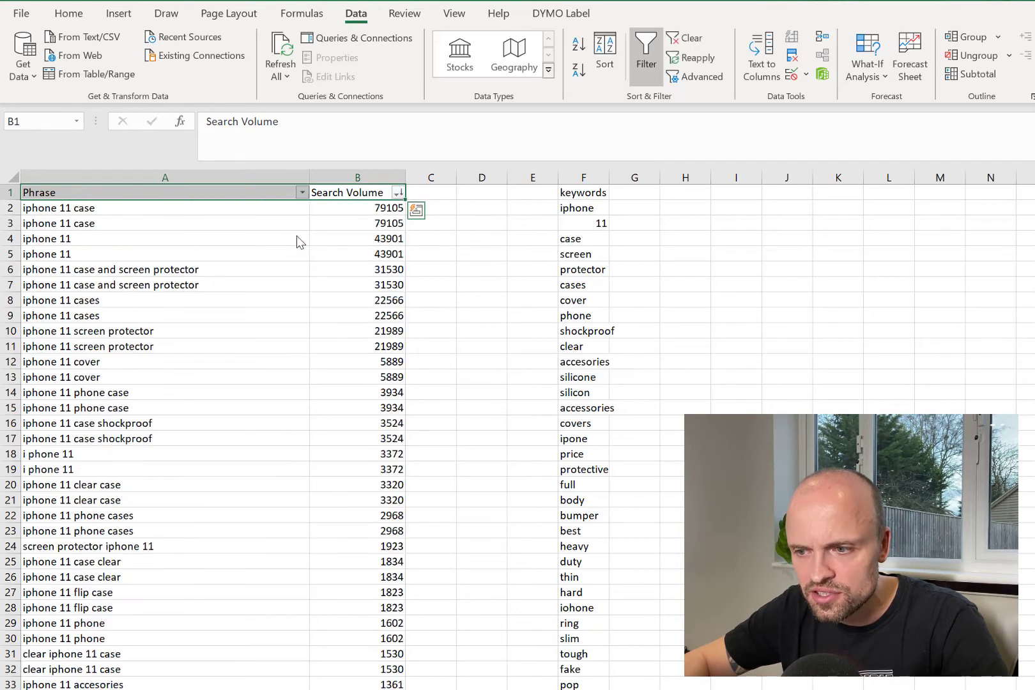
Copy all the sorted phrases together with their search volumes, from the last entry in row 253 up to row 2.
{"action": "left_click", "coordinate": [336, 256]}
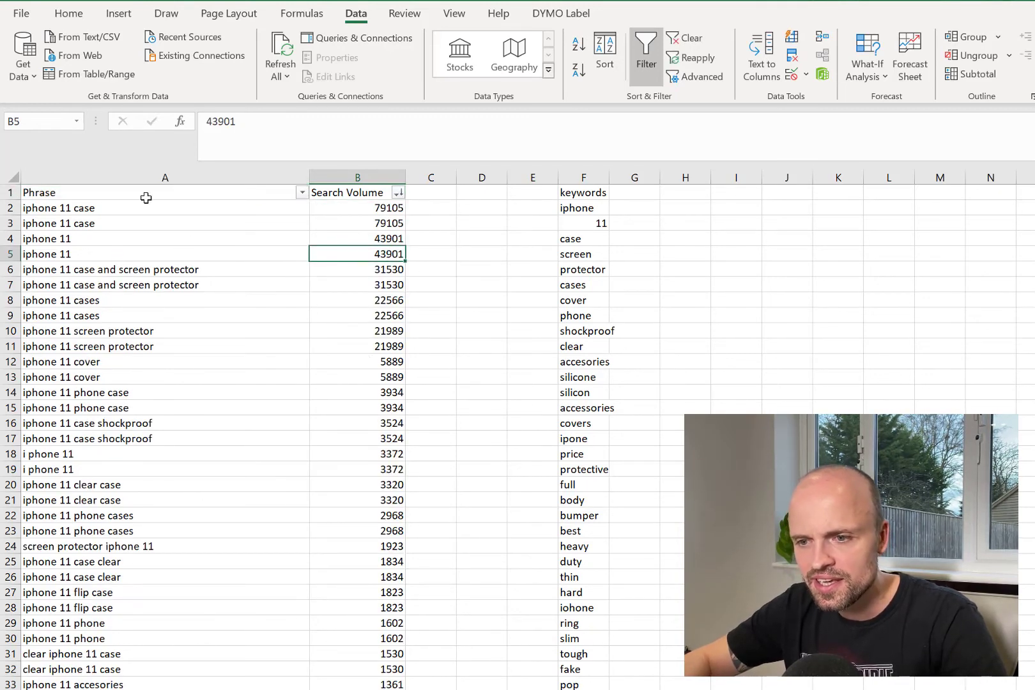
{"action": "scroll", "coordinate": [324, 493], "scroll_direction": "down", "scroll_amount": 20}
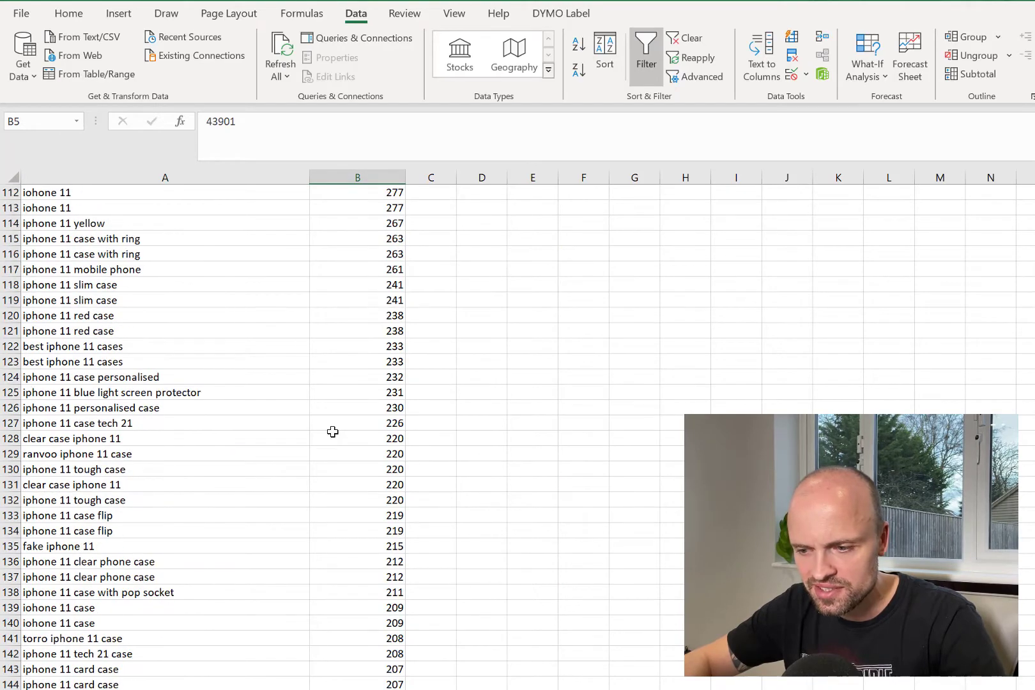
{"action": "scroll", "coordinate": [333, 430], "scroll_direction": "down", "scroll_amount": 20}
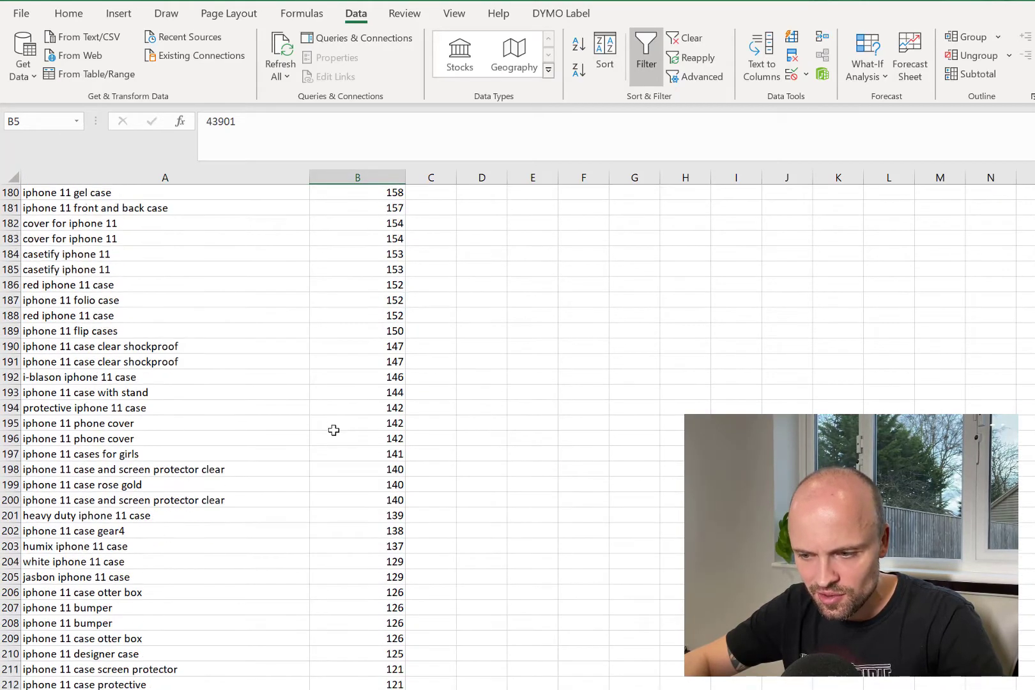
{"action": "scroll", "coordinate": [333, 432], "scroll_direction": "down", "scroll_amount": 13}
{"action": "scroll", "coordinate": [345, 450], "scroll_direction": "up", "scroll_amount": 2}
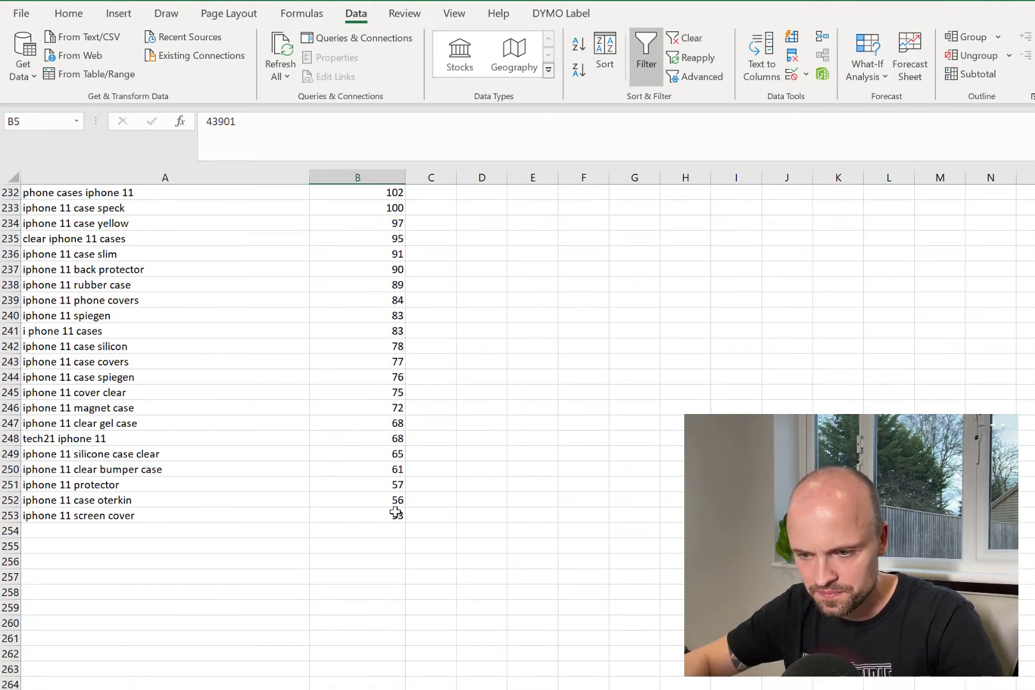
{"action": "left_click_drag", "start_coordinate": [396, 513], "coordinate": [38, 174]}
{"action": "left_click_drag", "start_coordinate": [64, 100], "coordinate": [63, 192]}
{"action": "key", "text": "ctrl+c"}
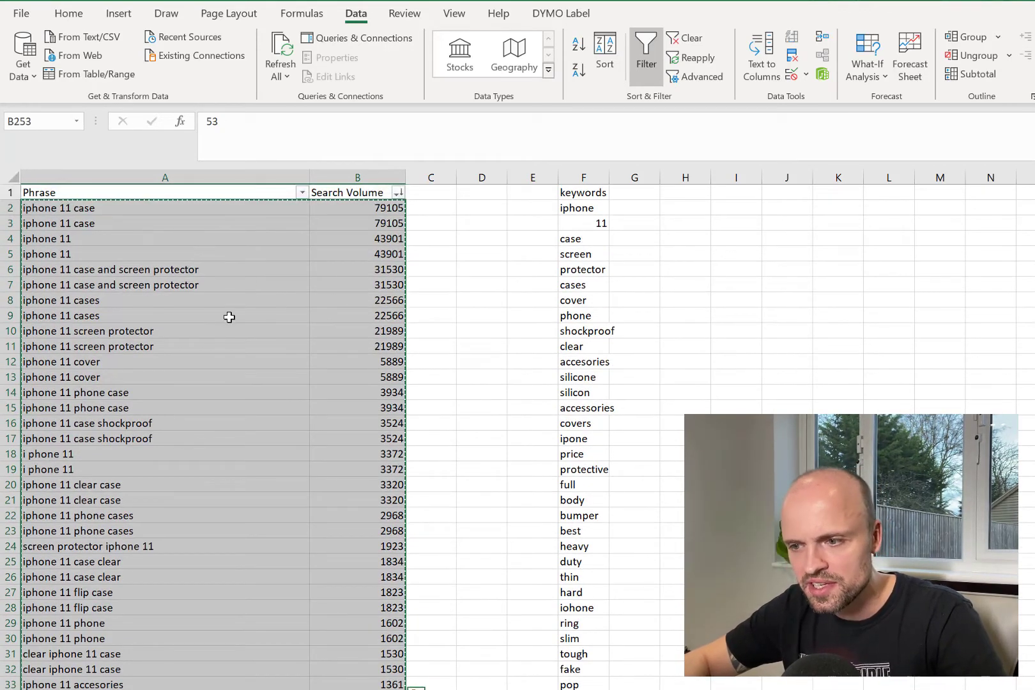
Switch to Helium 10, open the Frankenstein keyword processor and paste the phrases without search volumes as the original keywords.
{"action": "left_click", "coordinate": [465, 689]}
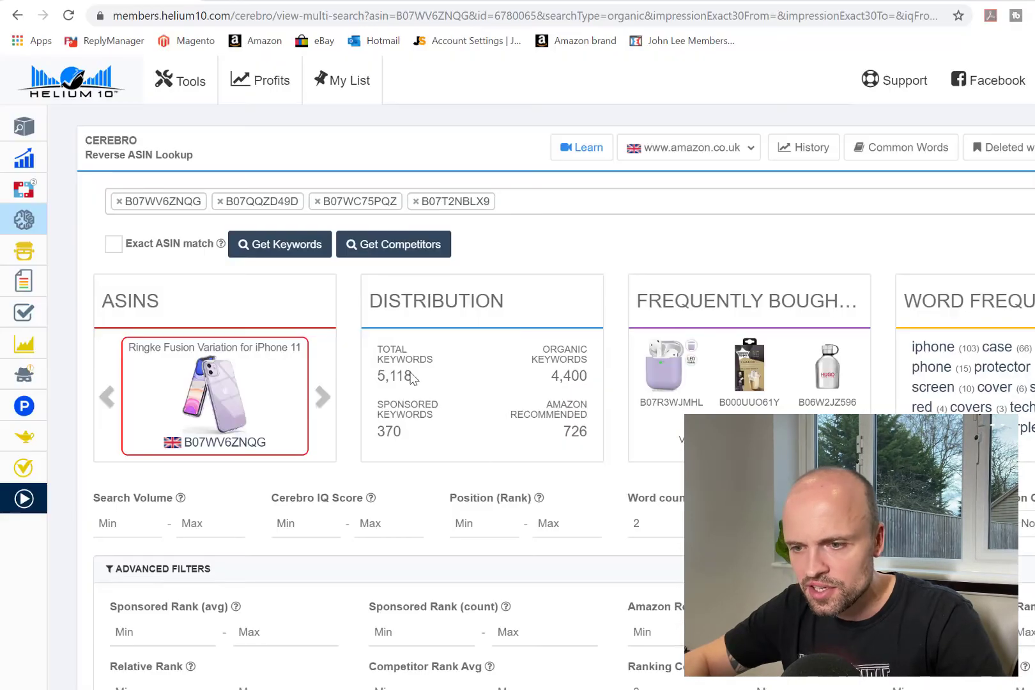
{"action": "left_click", "coordinate": [32, 254]}
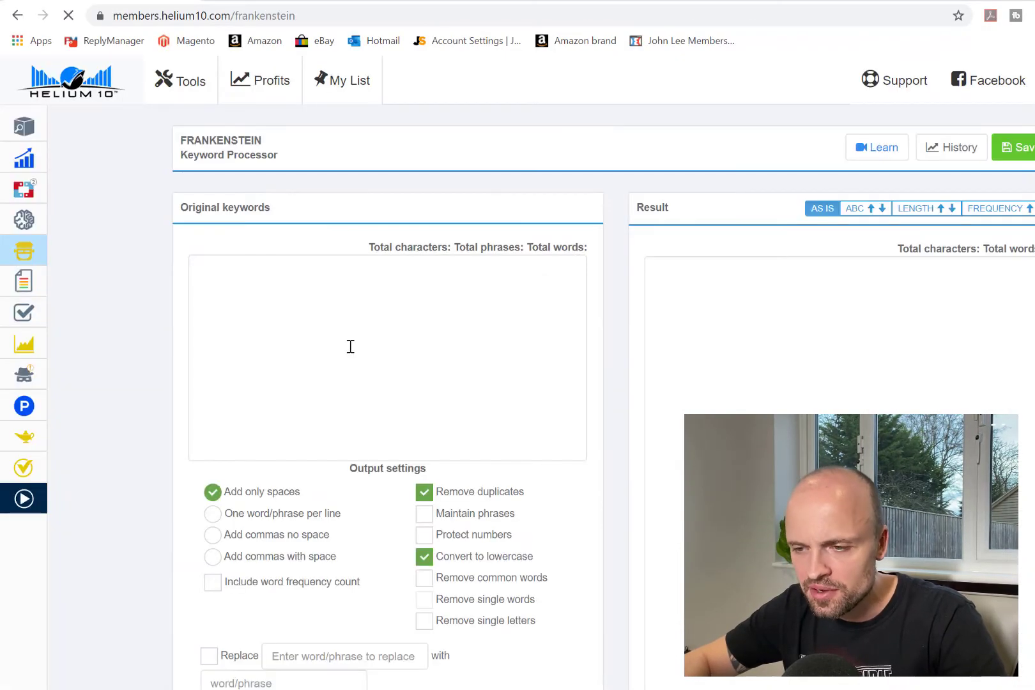
{"action": "left_click", "coordinate": [474, 343]}
{"action": "key", "text": "ctrl+v"}
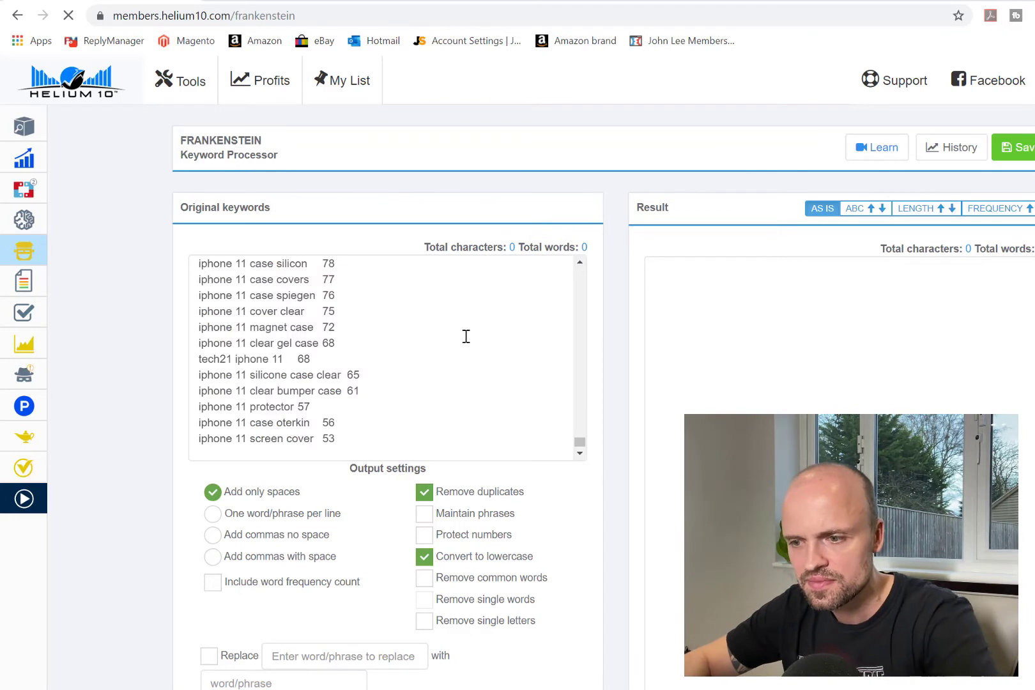
{"action": "key", "text": "ctrl+v"}
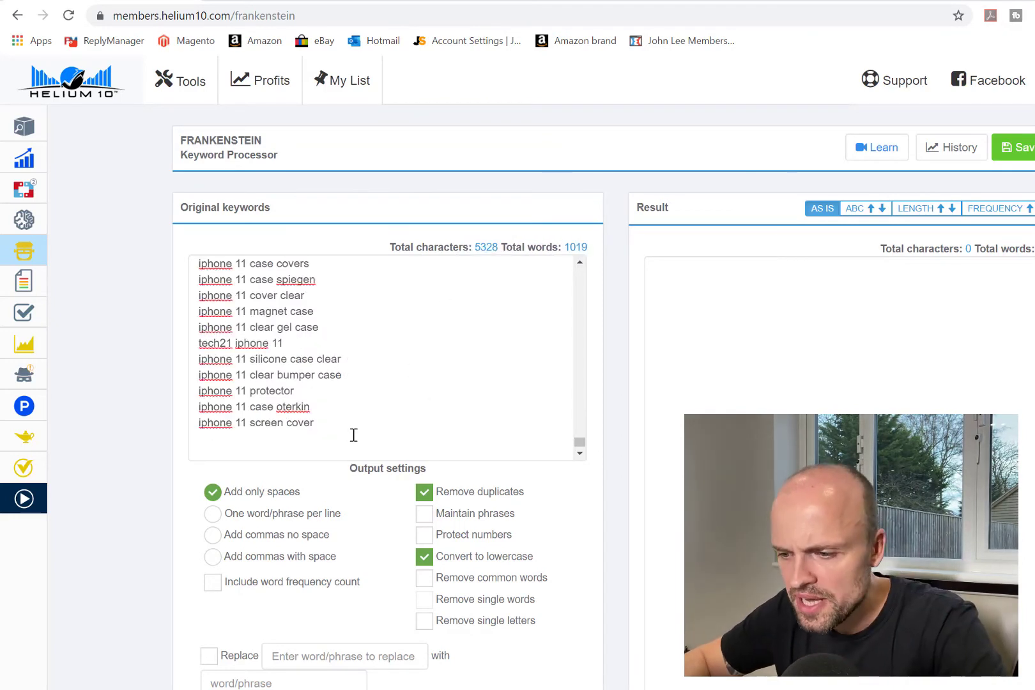
Clean up the original keywords by removing the blank line at the end and the "Phrase" header at the start.
{"action": "key", "text": "BackSpace"}
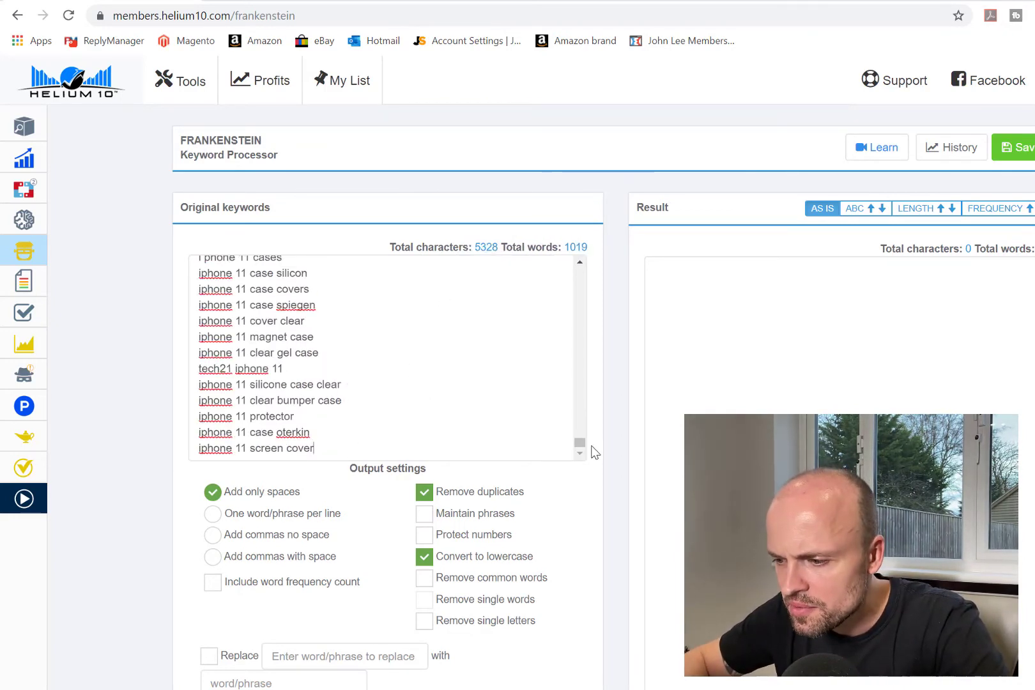
{"action": "left_click_drag", "start_coordinate": [580, 440], "coordinate": [602, 248]}
{"action": "left_click_drag", "start_coordinate": [302, 267], "coordinate": [93, 270]}
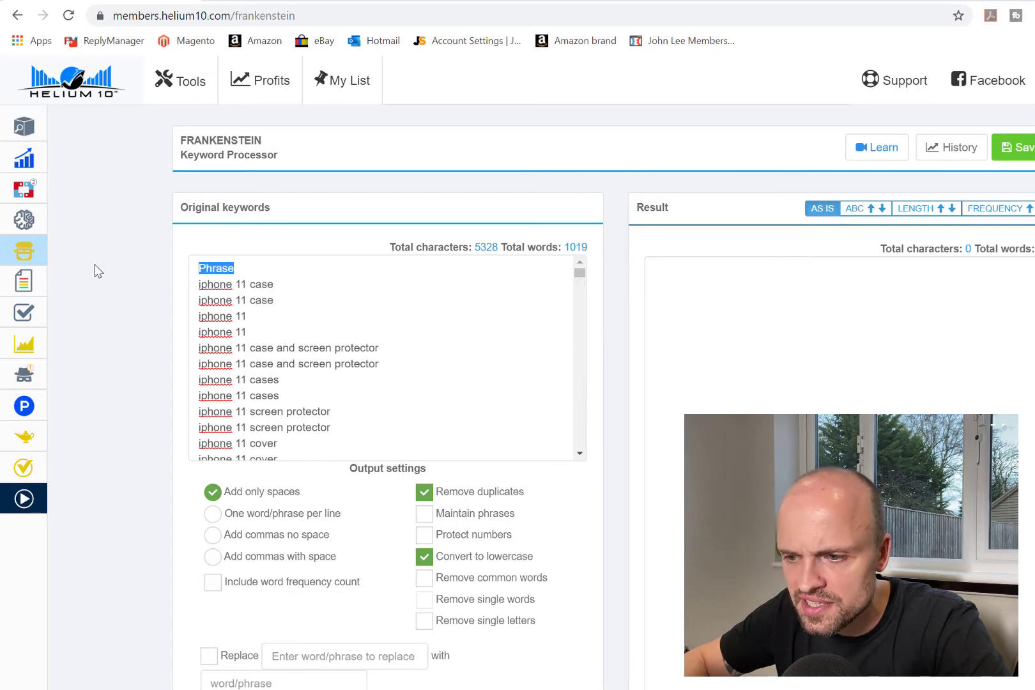
{"action": "key", "text": "BackSpace"}
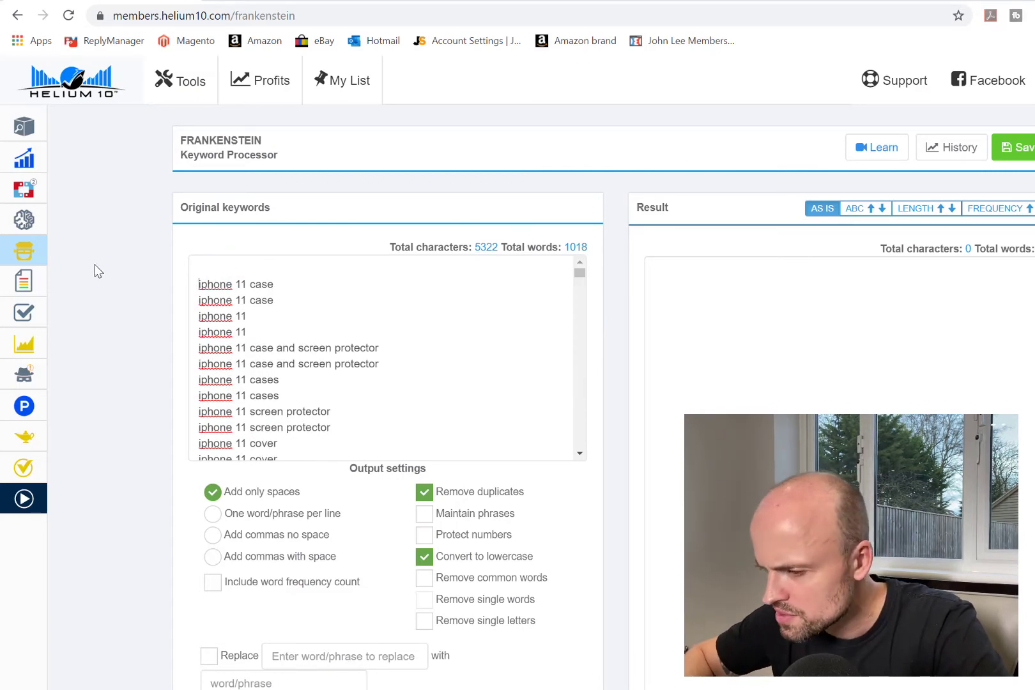
{"action": "key", "text": "BackSpace"}
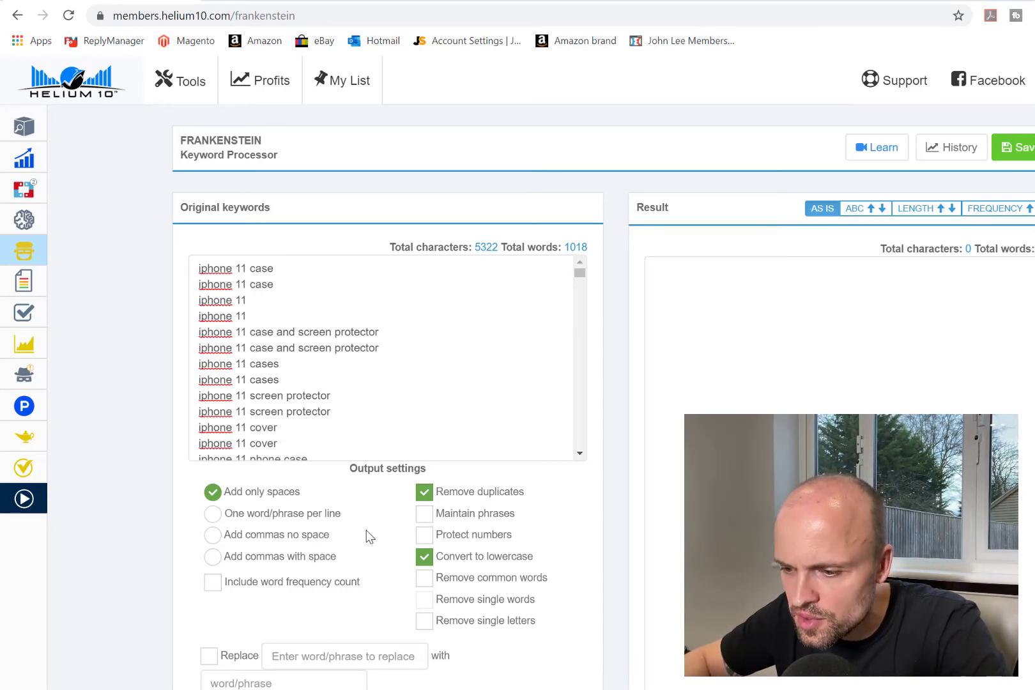
Set the Frankenstein output to protect numbers, remove common words and list one word or phrase per line.
{"action": "left_click", "coordinate": [424, 535]}
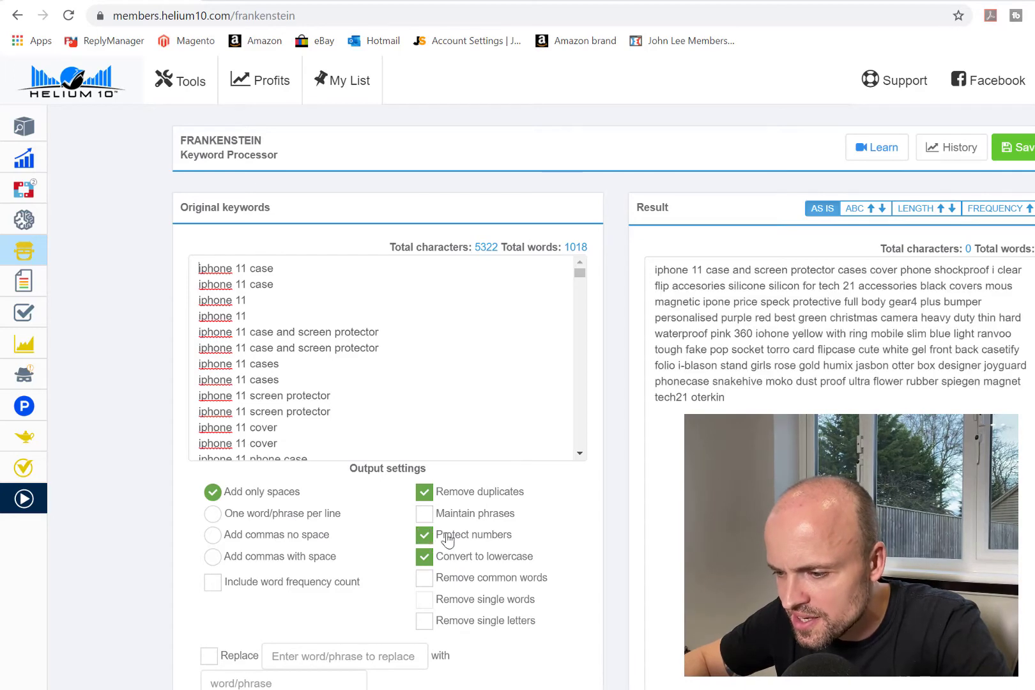
{"action": "left_click", "coordinate": [424, 578]}
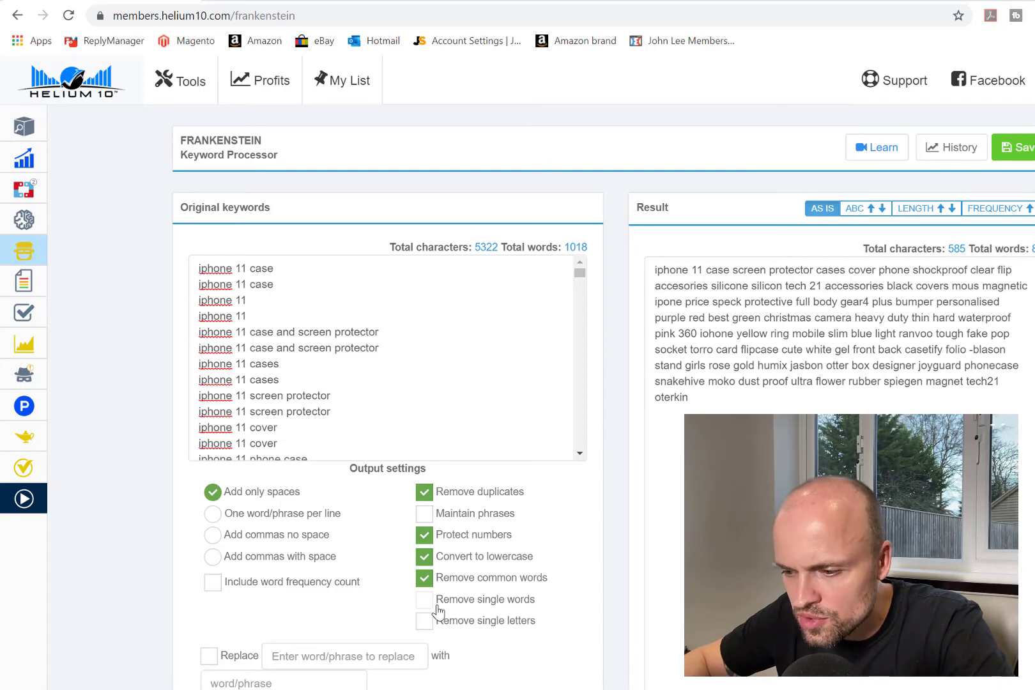
{"action": "left_click", "coordinate": [214, 515]}
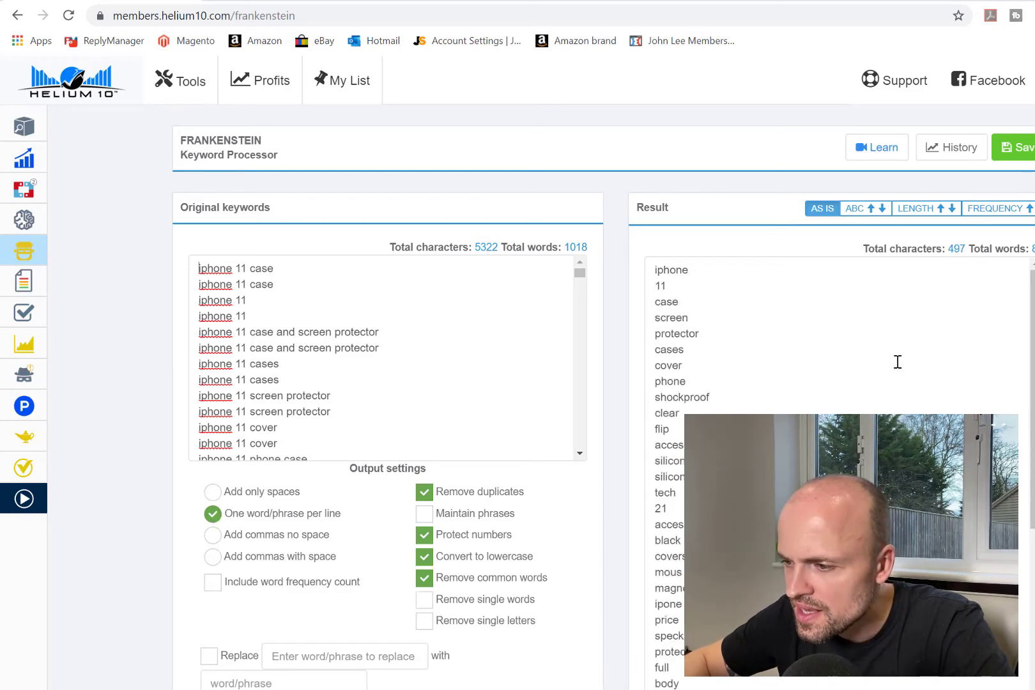
Delete irrelevant words from the middle of the results, including blue through pop, socket, torro, card, flipcase and -blason.
{"action": "left_click_drag", "start_coordinate": [1033, 367], "coordinate": [1015, 658]}
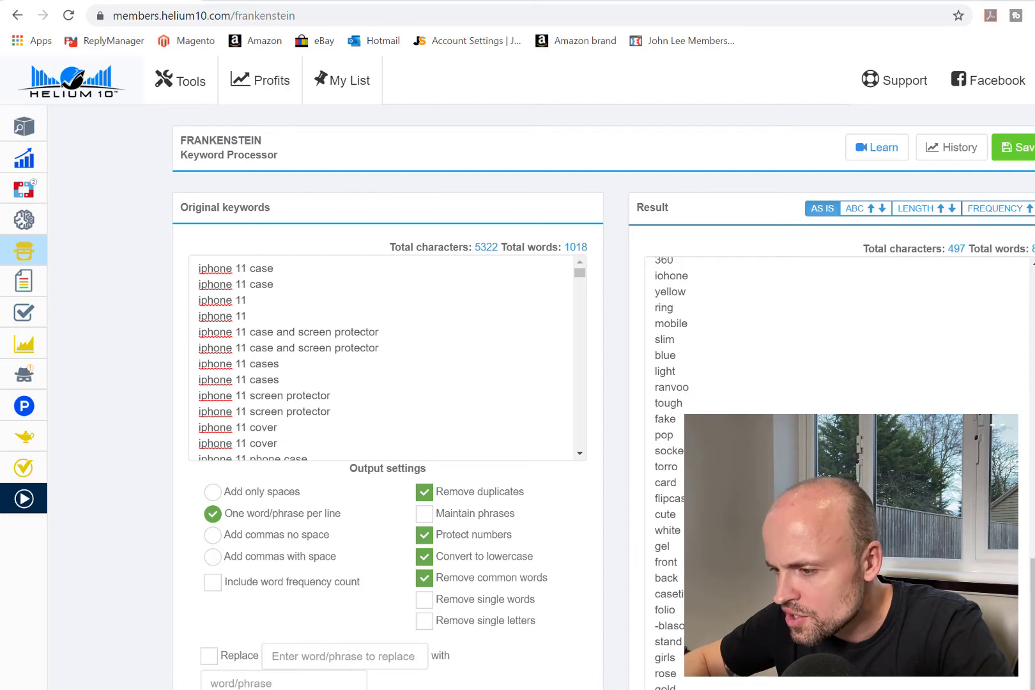
{"action": "left_click_drag", "start_coordinate": [676, 437], "coordinate": [646, 348]}
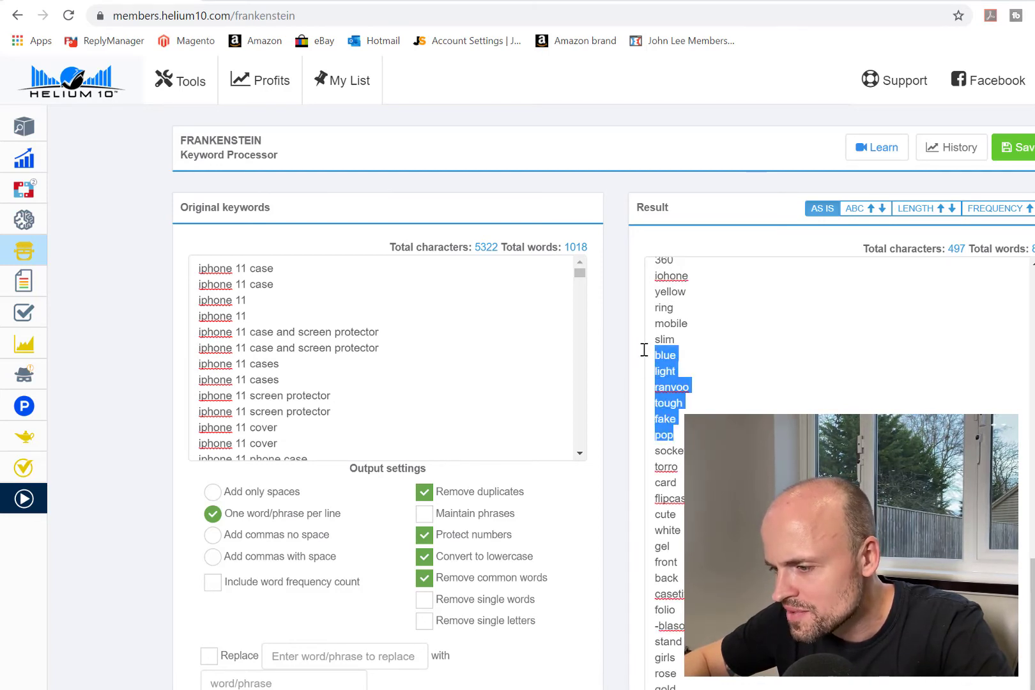
{"action": "key", "text": "BackSpace"}
{"action": "key", "text": "BackSpace"}
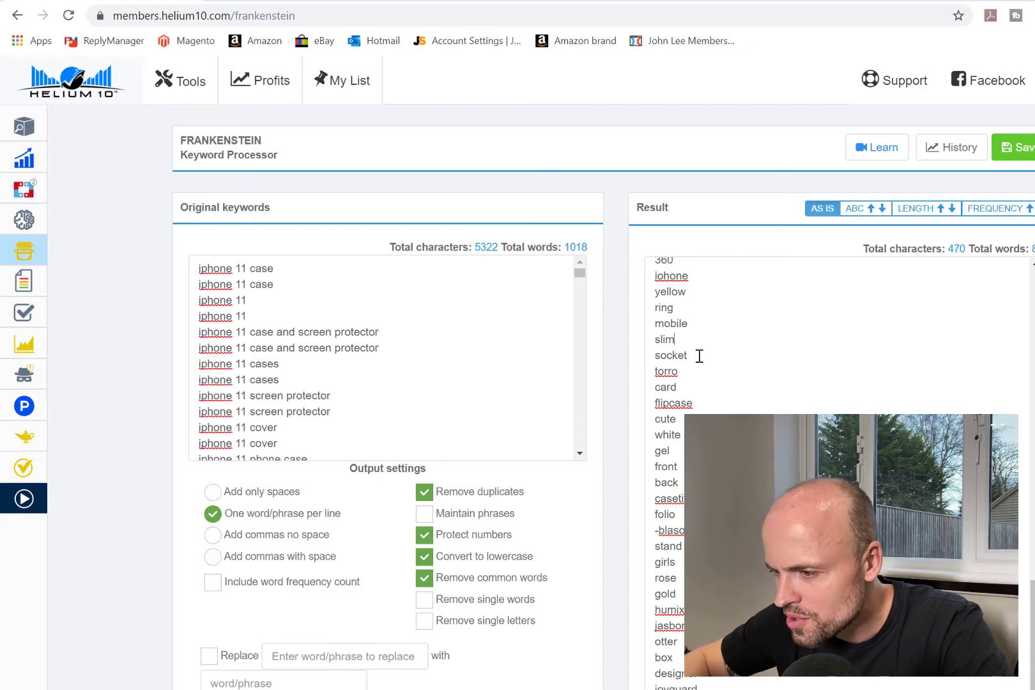
{"action": "left_click_drag", "start_coordinate": [686, 370], "coordinate": [615, 353]}
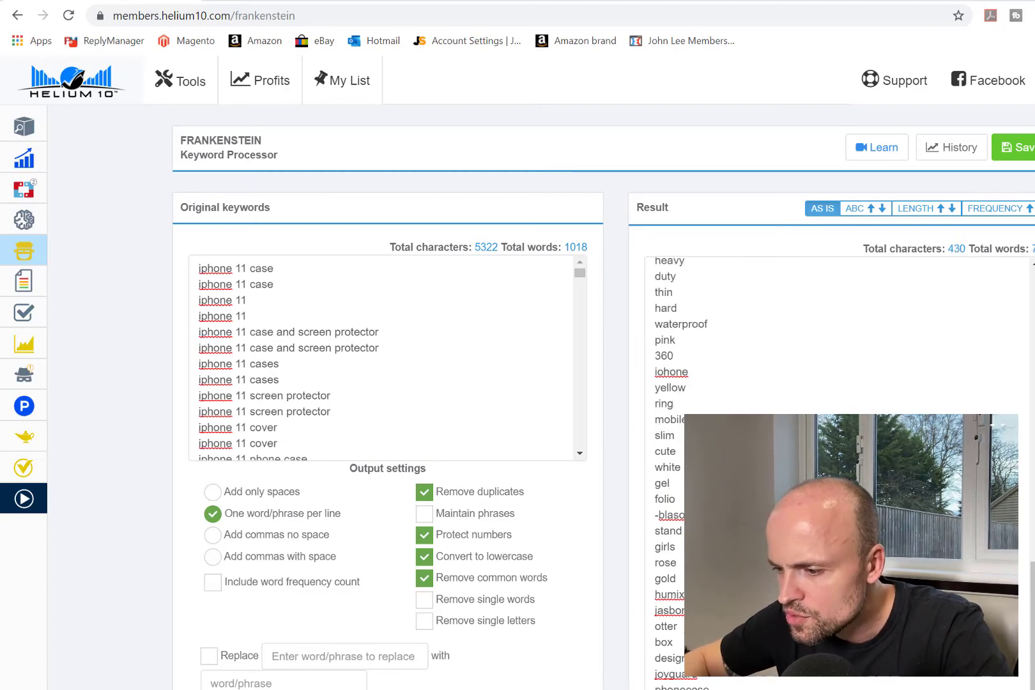
{"action": "left_click_drag", "start_coordinate": [691, 516], "coordinate": [647, 506]}
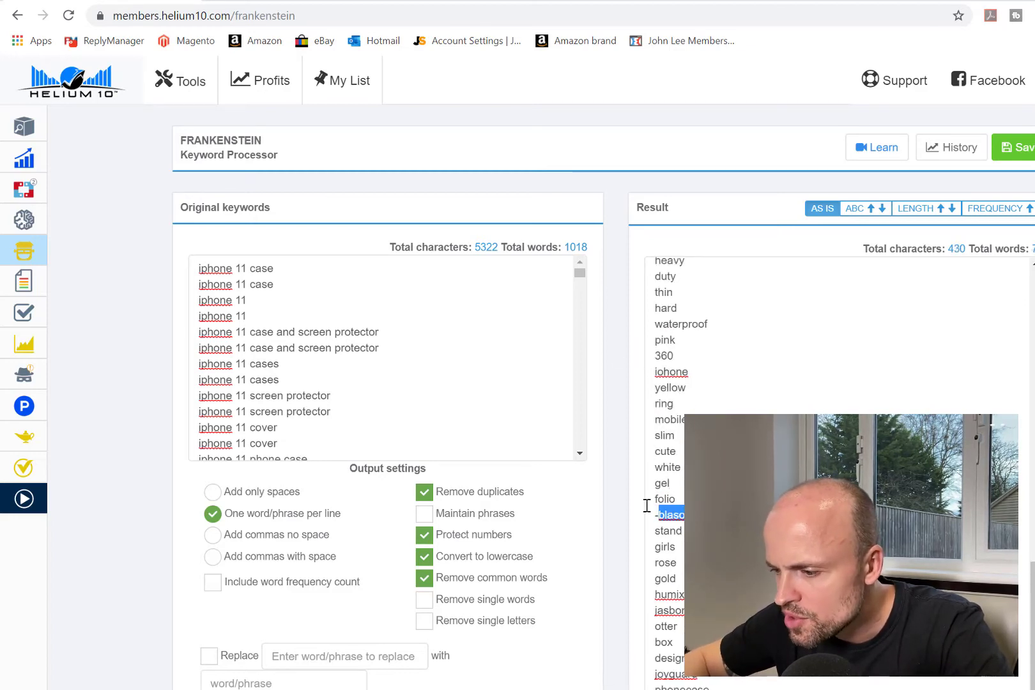
{"action": "key", "text": "BackSpace"}
{"action": "key", "text": "BackSpace"}
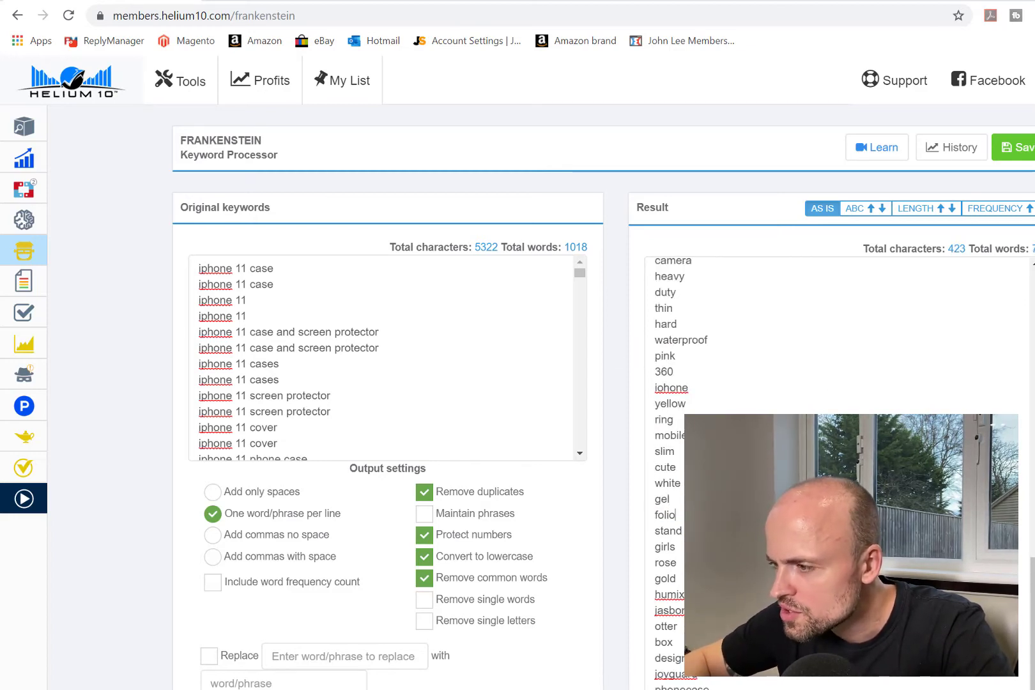
Delete the last four result words: spiegen, magnet, tech21 and oterkin.
{"action": "scroll", "coordinate": [613, 383], "scroll_direction": "down", "scroll_amount": 3}
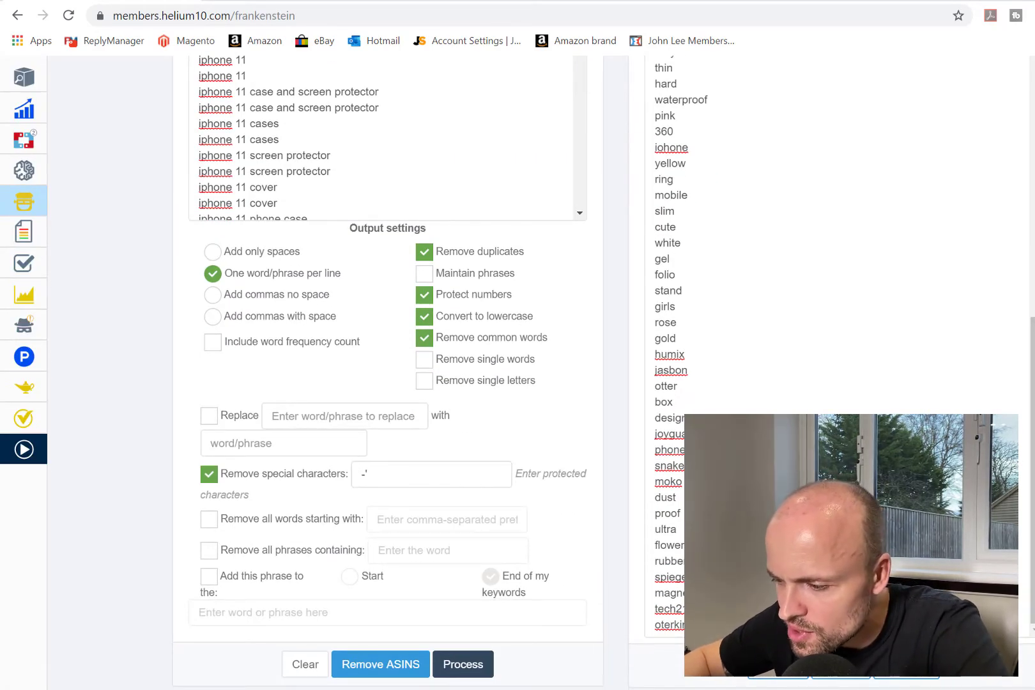
{"action": "left_click_drag", "start_coordinate": [703, 626], "coordinate": [625, 610]}
{"action": "left_click", "coordinate": [709, 625]}
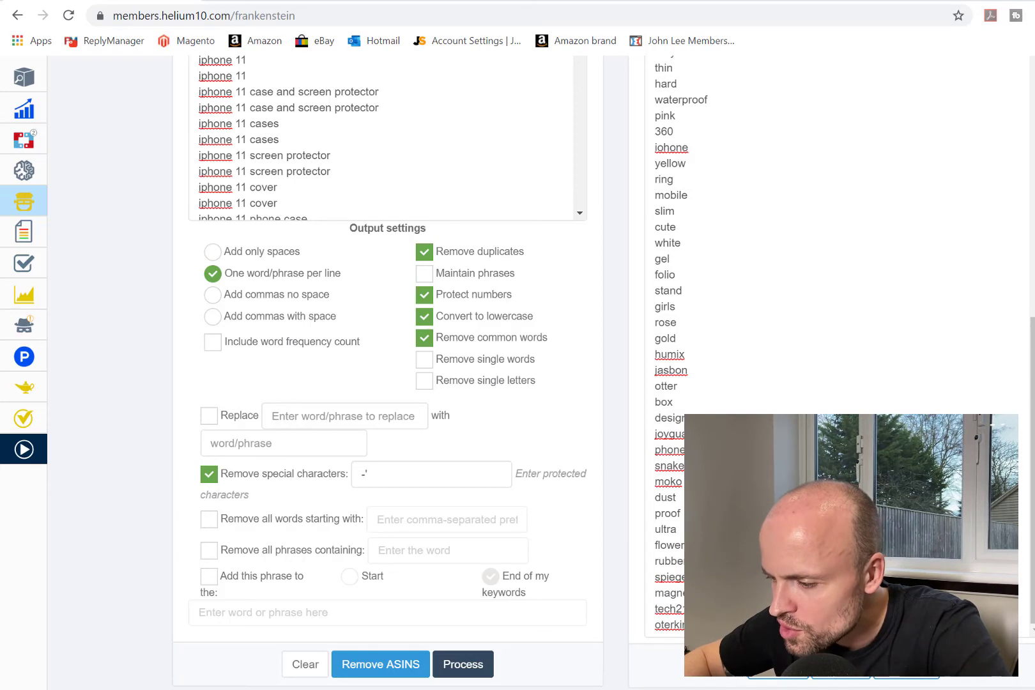
{"action": "left_click_drag", "start_coordinate": [697, 629], "coordinate": [642, 582]}
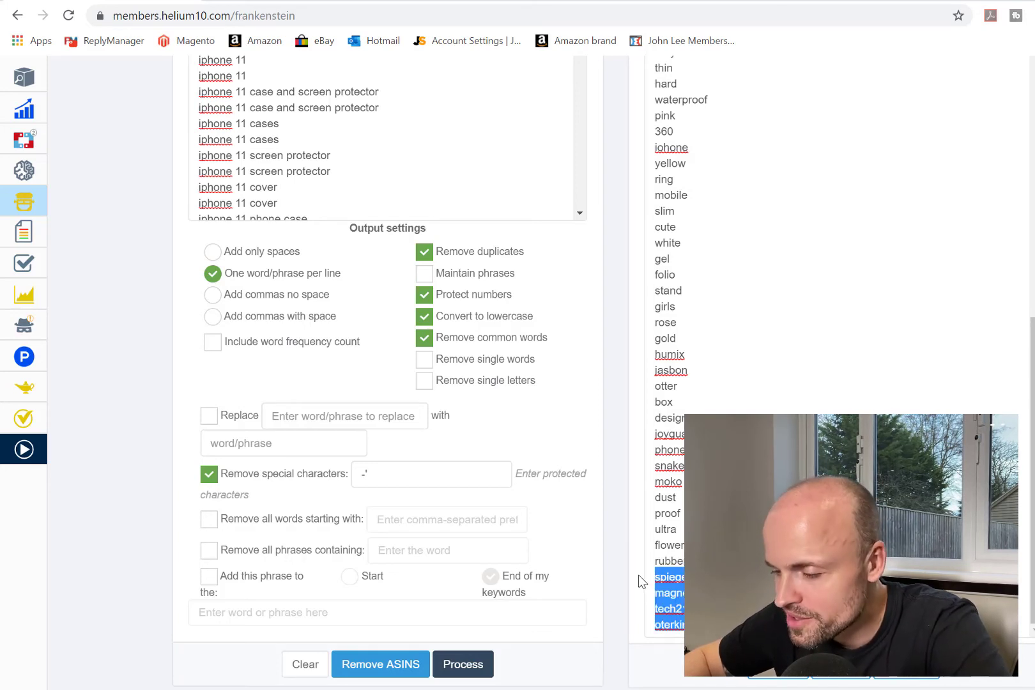
{"action": "key", "text": "Delete"}
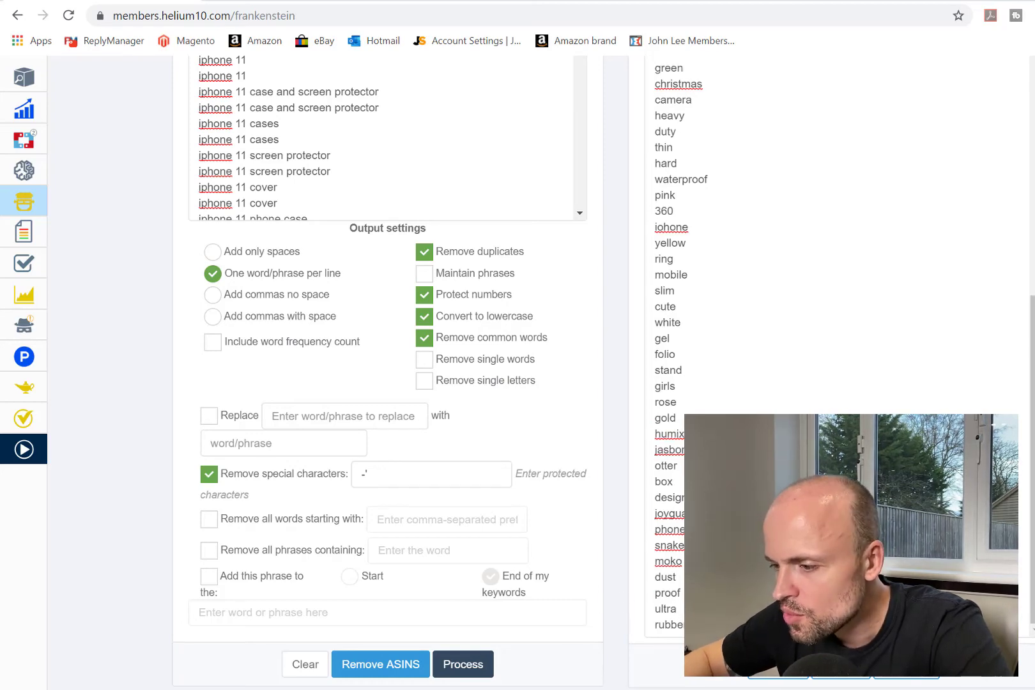
Switch to the Excel keyword workbook to review the sorted phrases and the keywords list in column F.
{"action": "scroll", "coordinate": [671, 447], "scroll_direction": "up", "scroll_amount": 8}
{"action": "scroll", "coordinate": [432, 436], "scroll_direction": "up", "scroll_amount": 4}
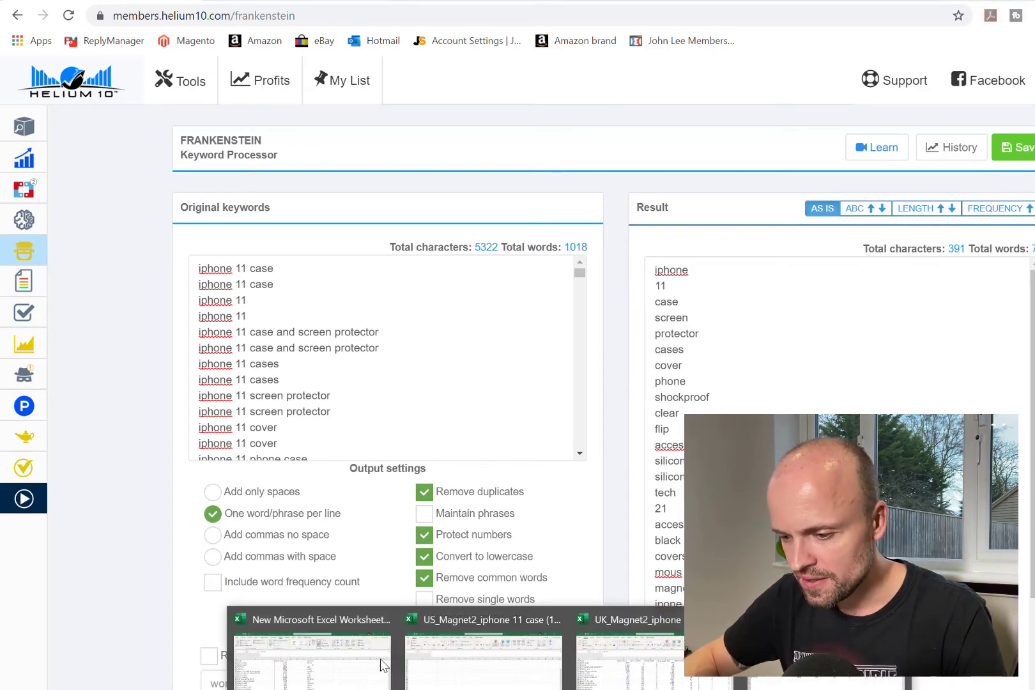
{"action": "left_click", "coordinate": [313, 670]}
{"action": "left_click", "coordinate": [336, 218]}
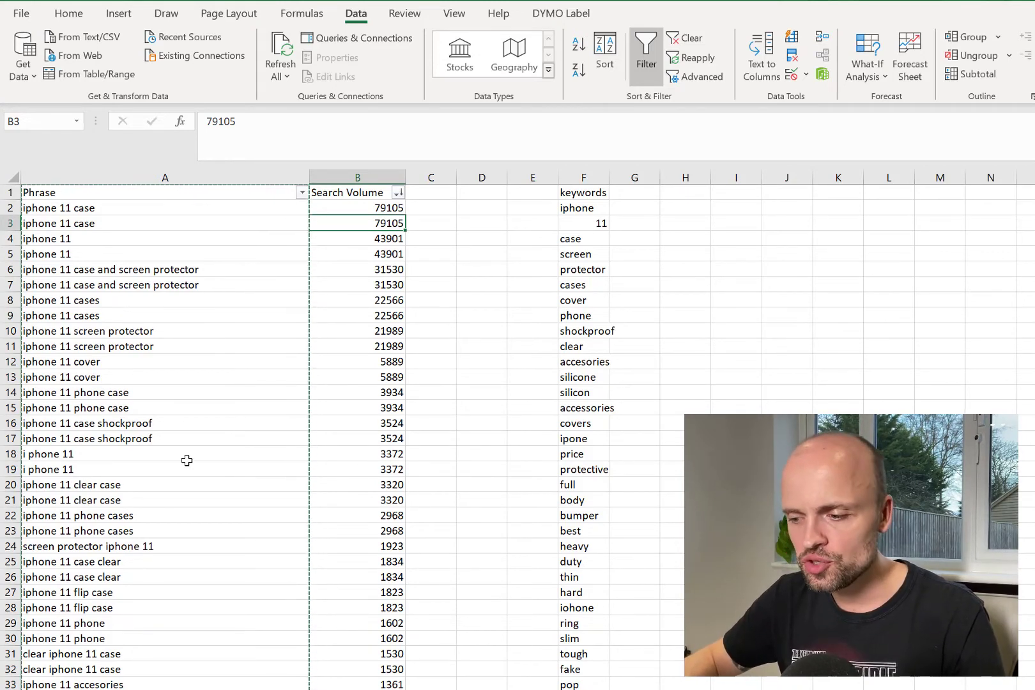
{"action": "left_click", "coordinate": [1033, 1]}
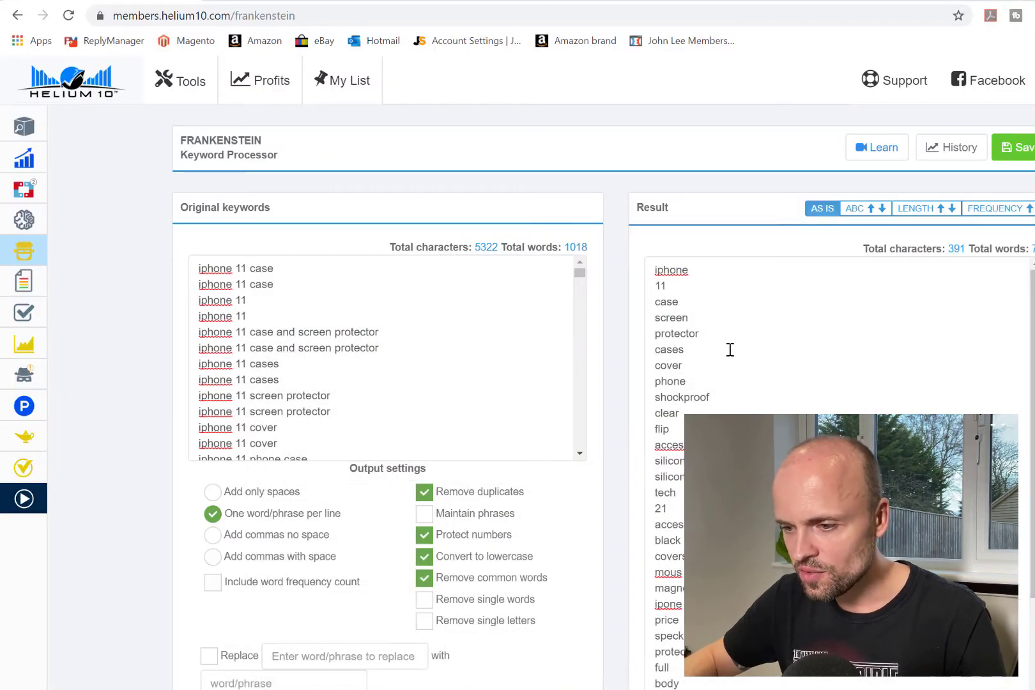
Copy all the processed keywords from Frankenstein, paste them into the Scribbles listing optimizer as phrases and apply them.
{"action": "scroll", "coordinate": [691, 414], "scroll_direction": "down", "scroll_amount": 8}
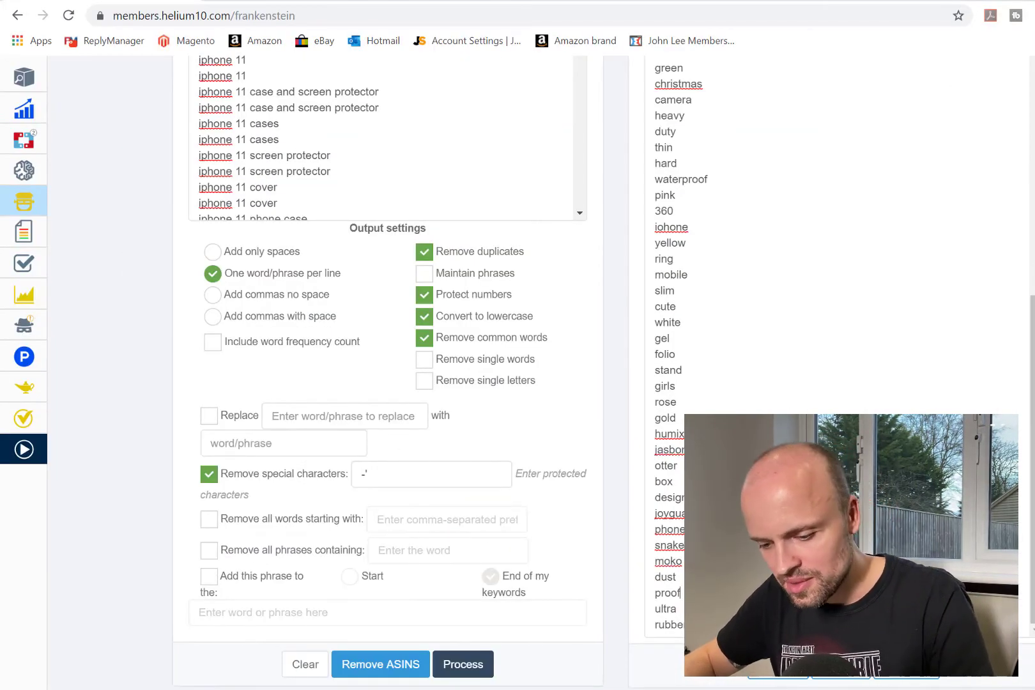
{"action": "key", "text": "ctrl+a"}
{"action": "left_click", "coordinate": [29, 232]}
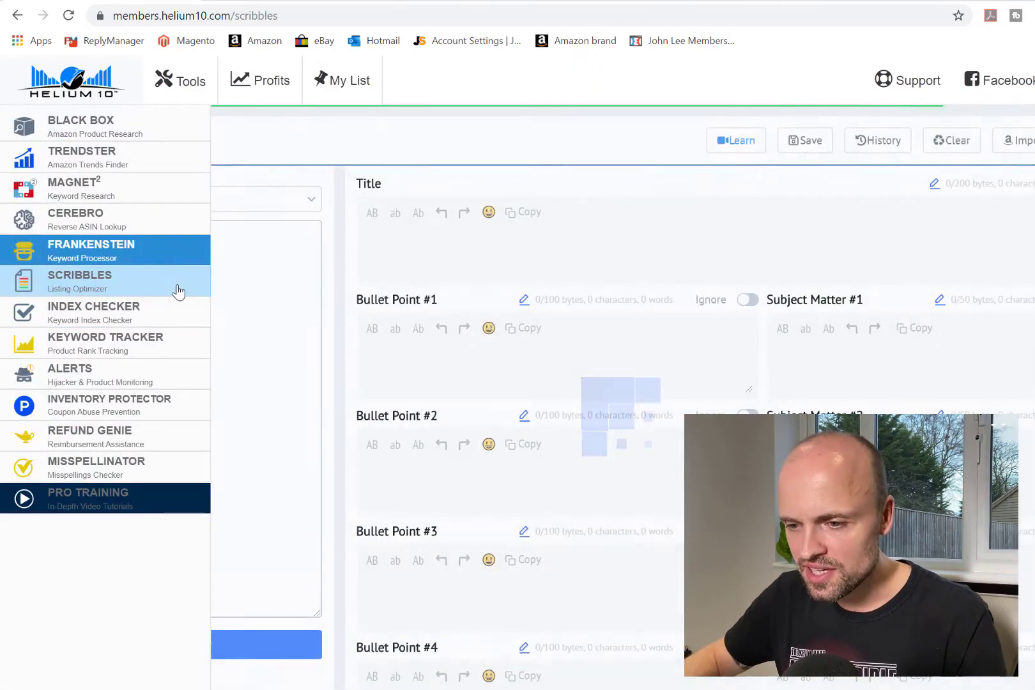
{"action": "left_click", "coordinate": [157, 360]}
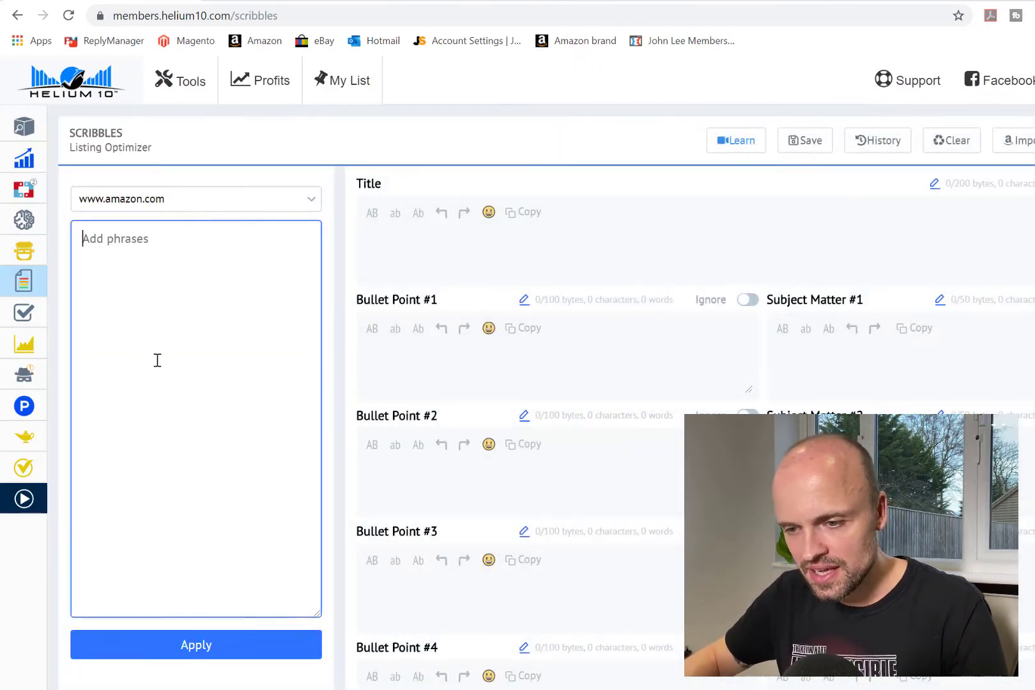
{"action": "key", "text": "ctrl+v"}
{"action": "left_click", "coordinate": [203, 644]}
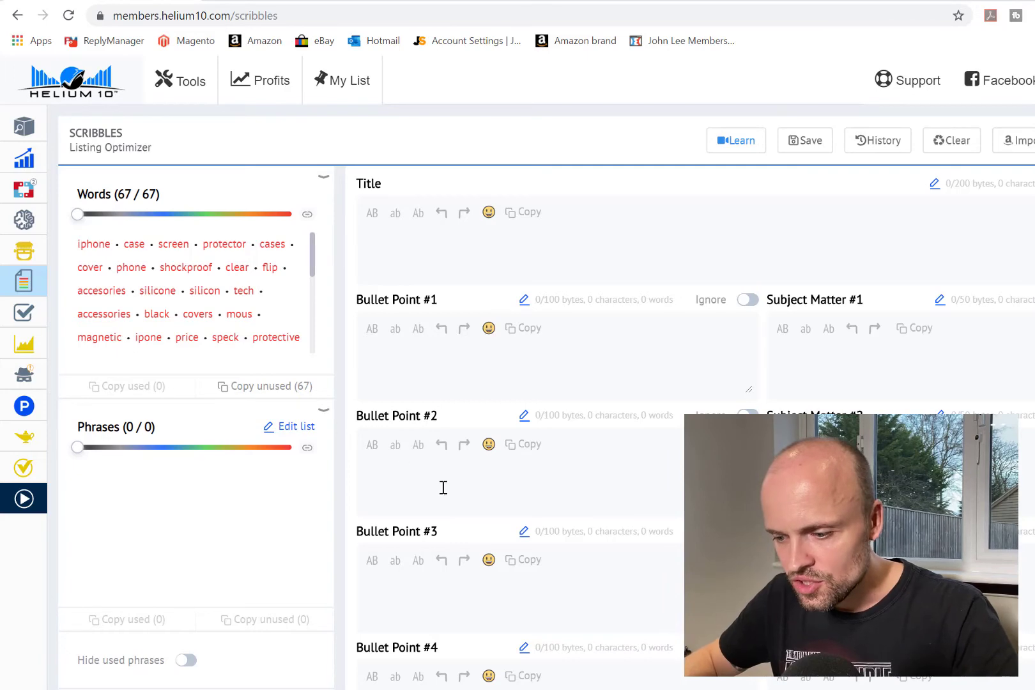
Write the listing title "iphone 11 clear silicone case cover and screen protector".
{"action": "scroll", "coordinate": [442, 487], "scroll_direction": "down", "scroll_amount": 7}
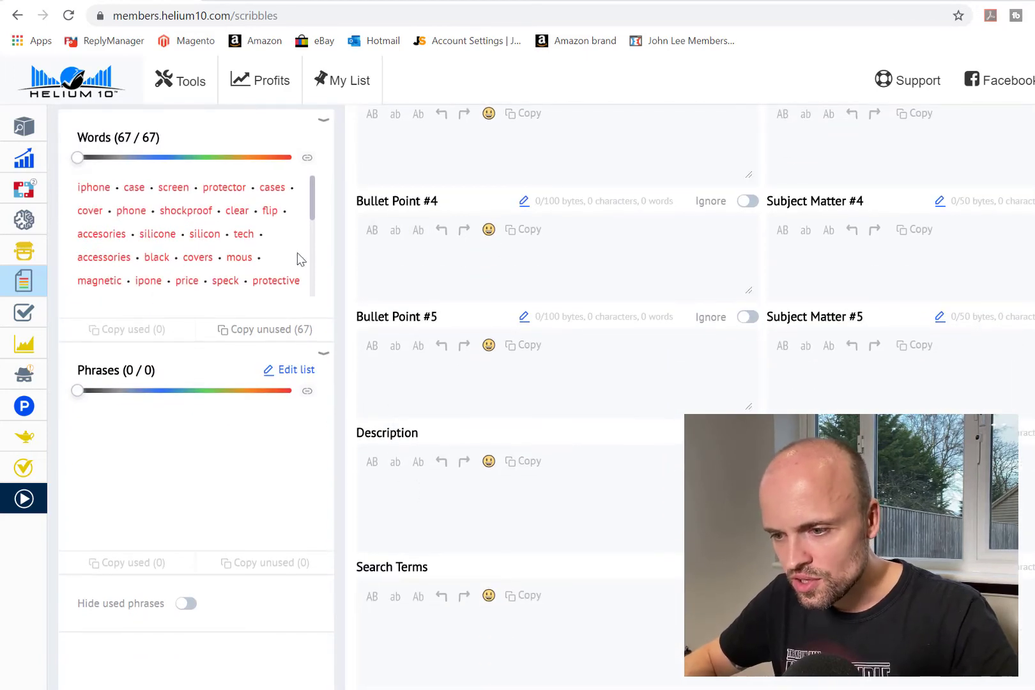
{"action": "scroll", "coordinate": [492, 242], "scroll_direction": "up", "scroll_amount": 8}
{"action": "left_click", "coordinate": [498, 257]}
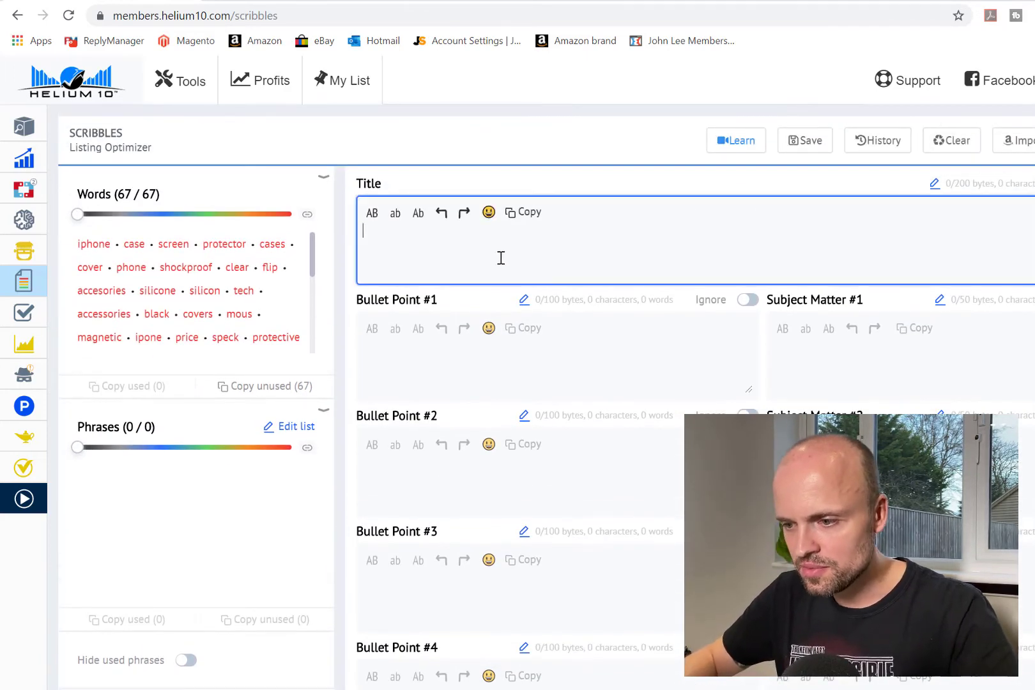
{"action": "type", "text": "iphone "}
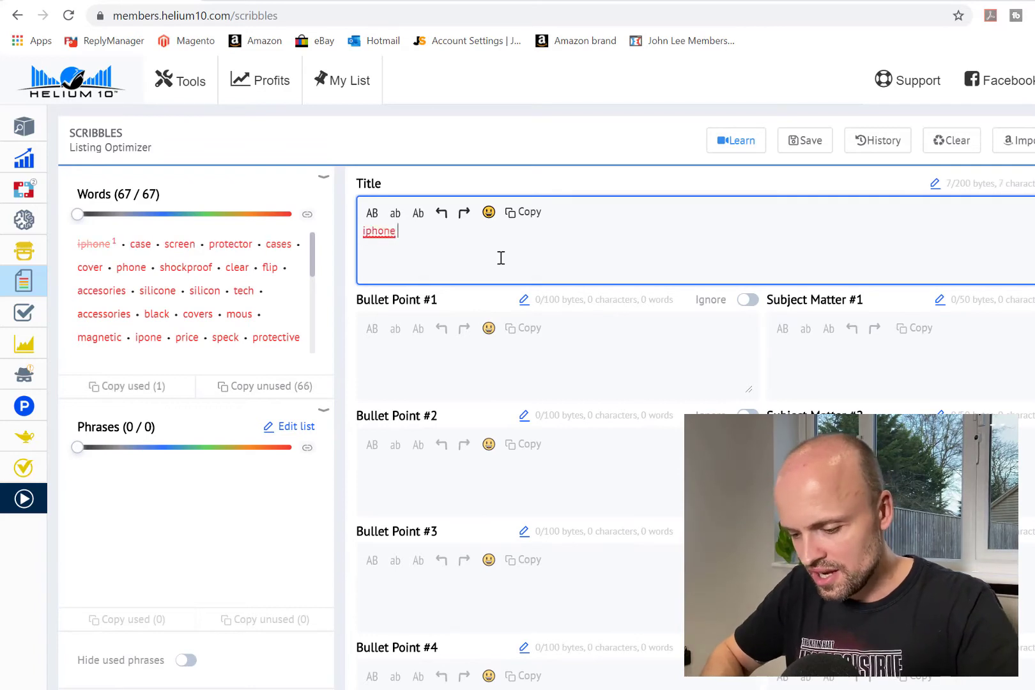
{"action": "type", "text": "11 clear sil"}
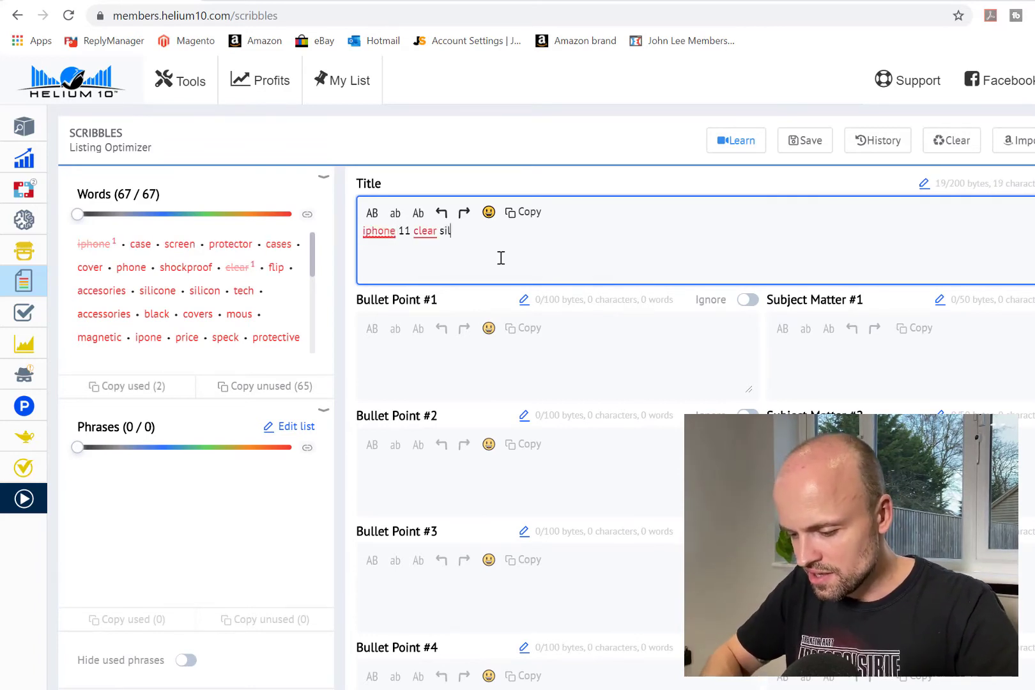
{"action": "type", "text": "icone case cov"}
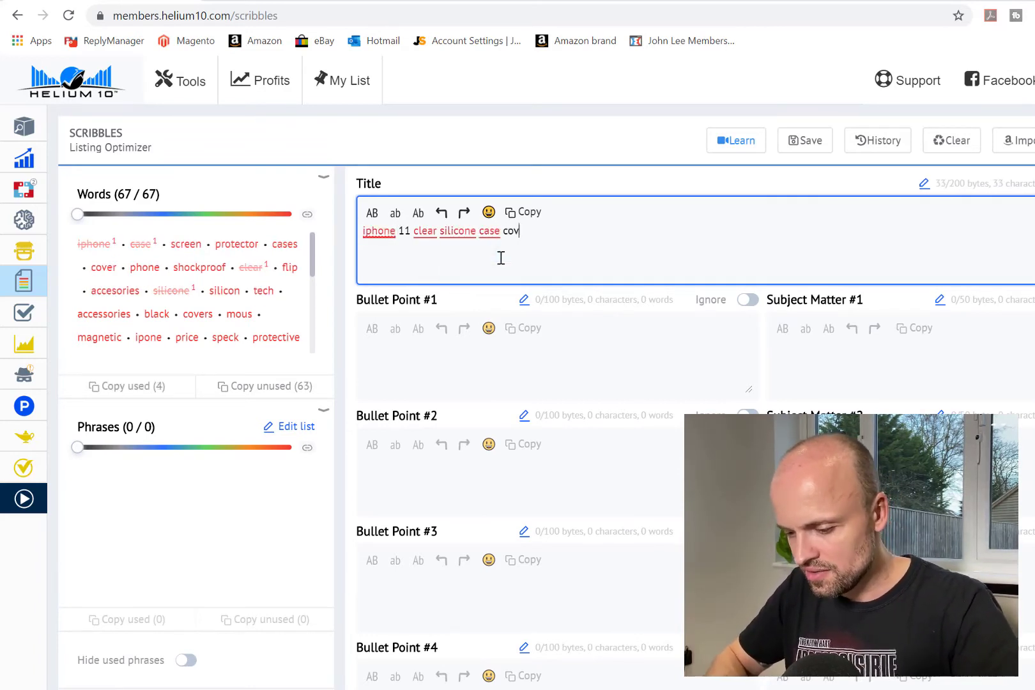
{"action": "type", "text": "er for"}
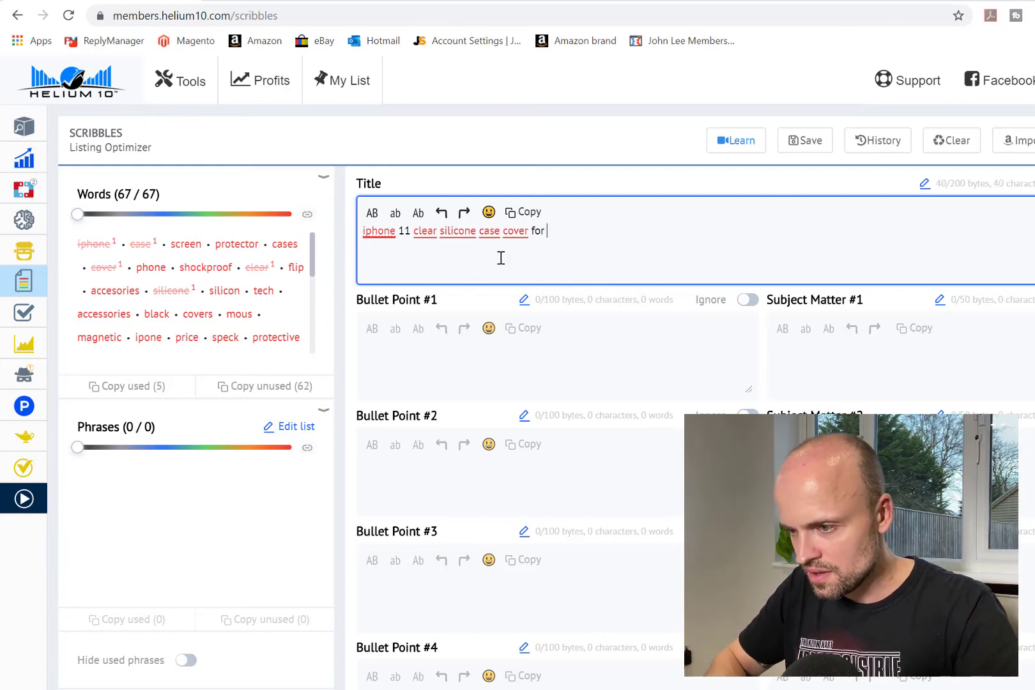
{"action": "key", "text": "BackSpace"}
{"action": "type", "text": "and"}
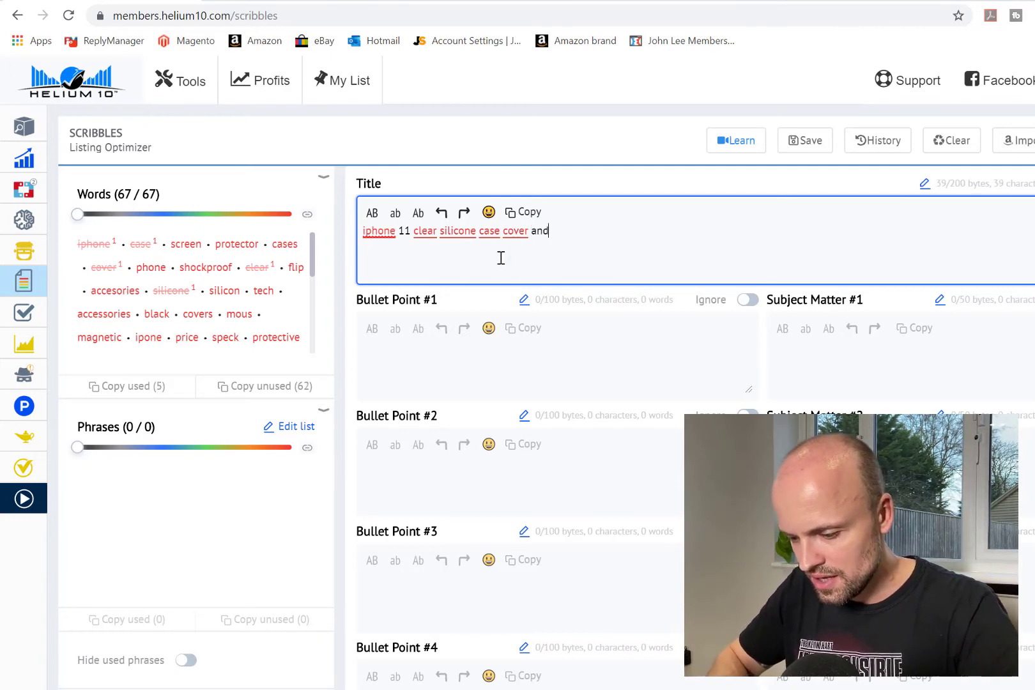
{"action": "type", "text": " screen protector"}
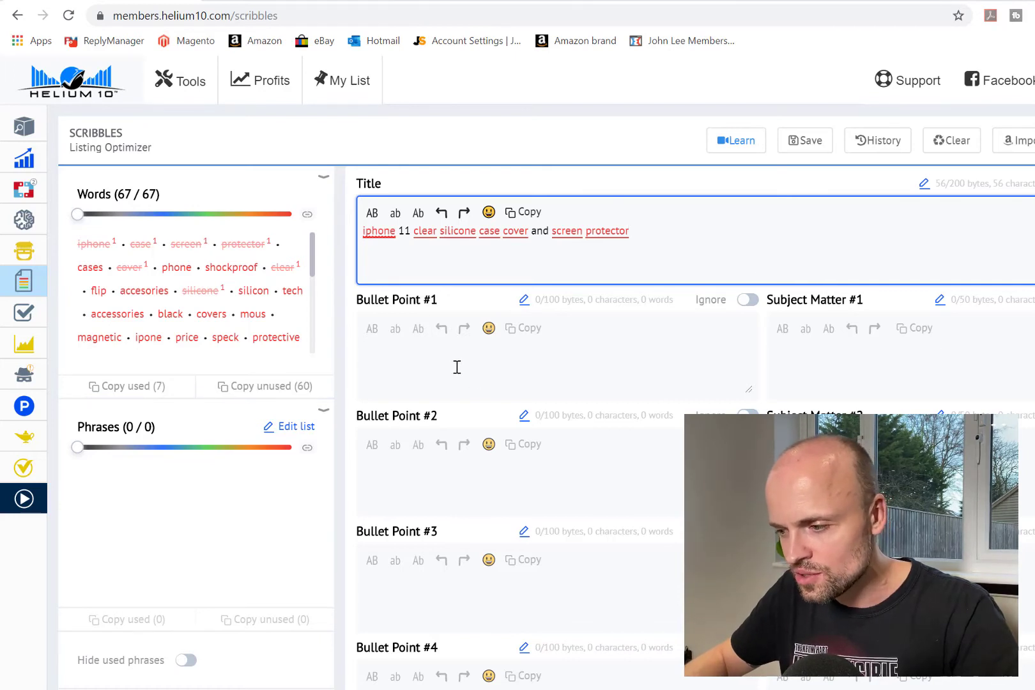
Insert the suggested keyword "protective" in Bullet Point #1 and place the cursor in Bullet Point #2.
{"action": "left_click", "coordinate": [587, 380]}
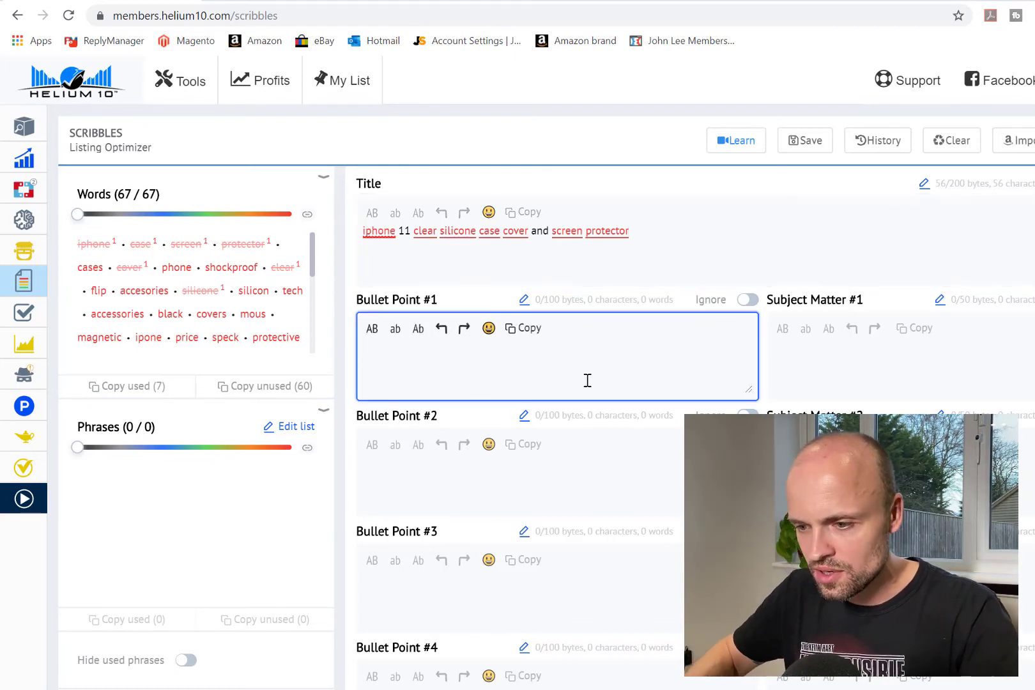
{"action": "type", "text": "protec"}
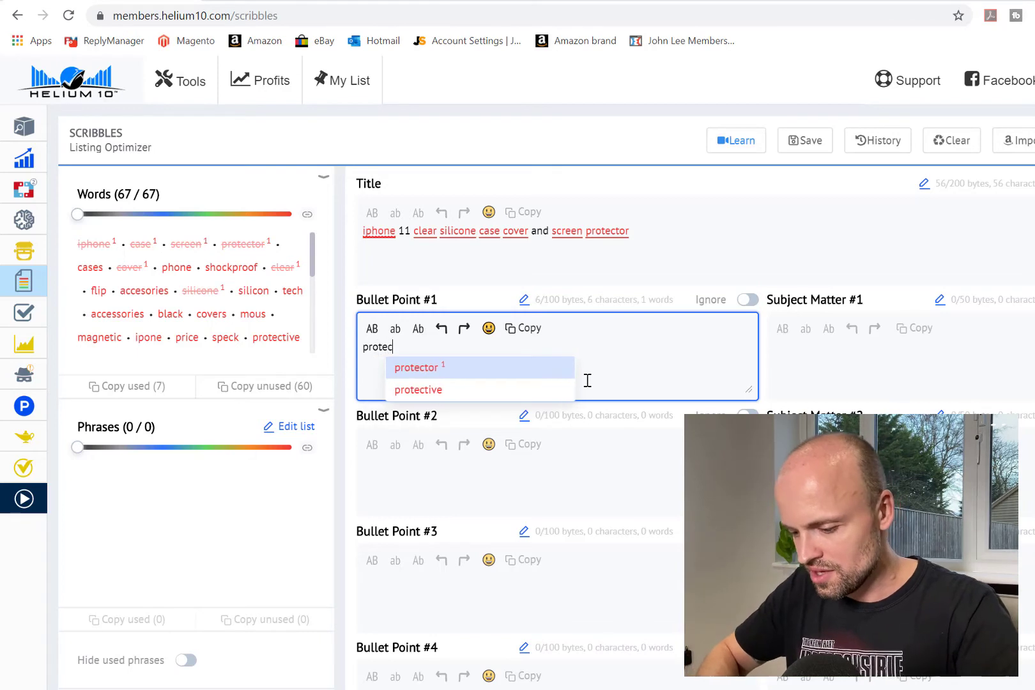
{"action": "key", "text": "Down"}
{"action": "key", "text": "Return"}
{"action": "left_click", "coordinate": [535, 478]}
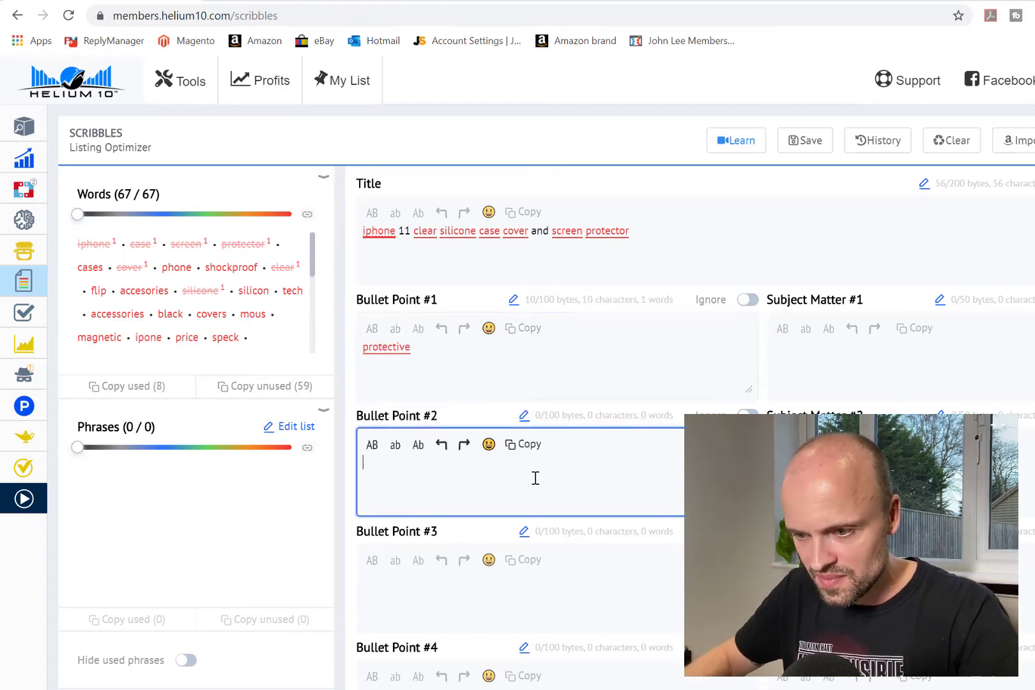
Write "magnetic" in Bullet Point #2 and place the cursor in Bullet Point #3.
{"action": "type", "text": "magnetic"}
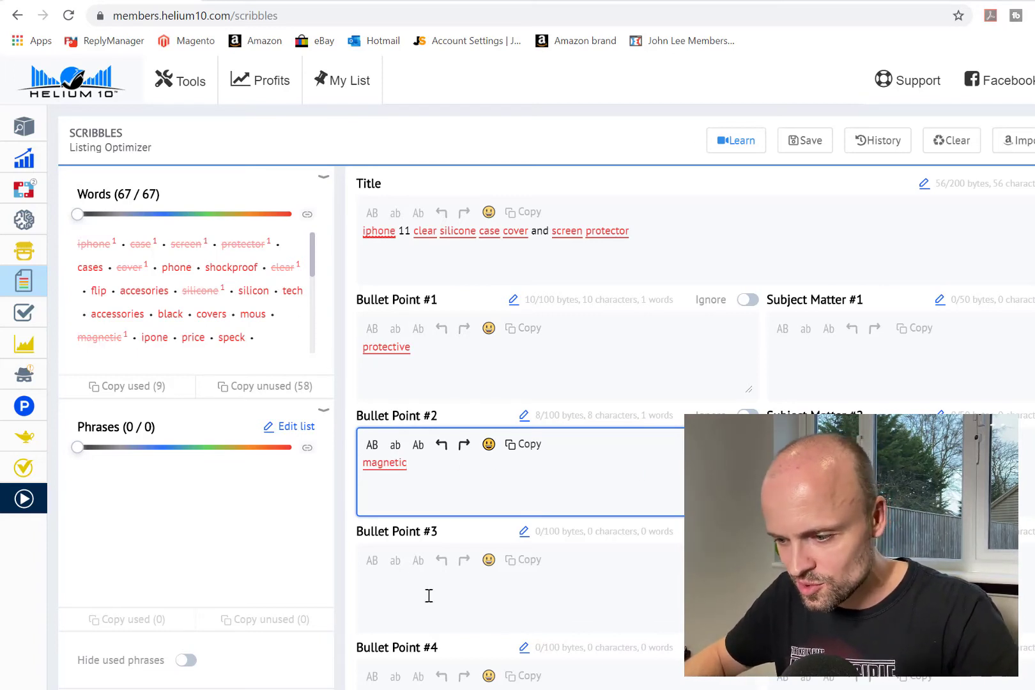
{"action": "left_click", "coordinate": [461, 596]}
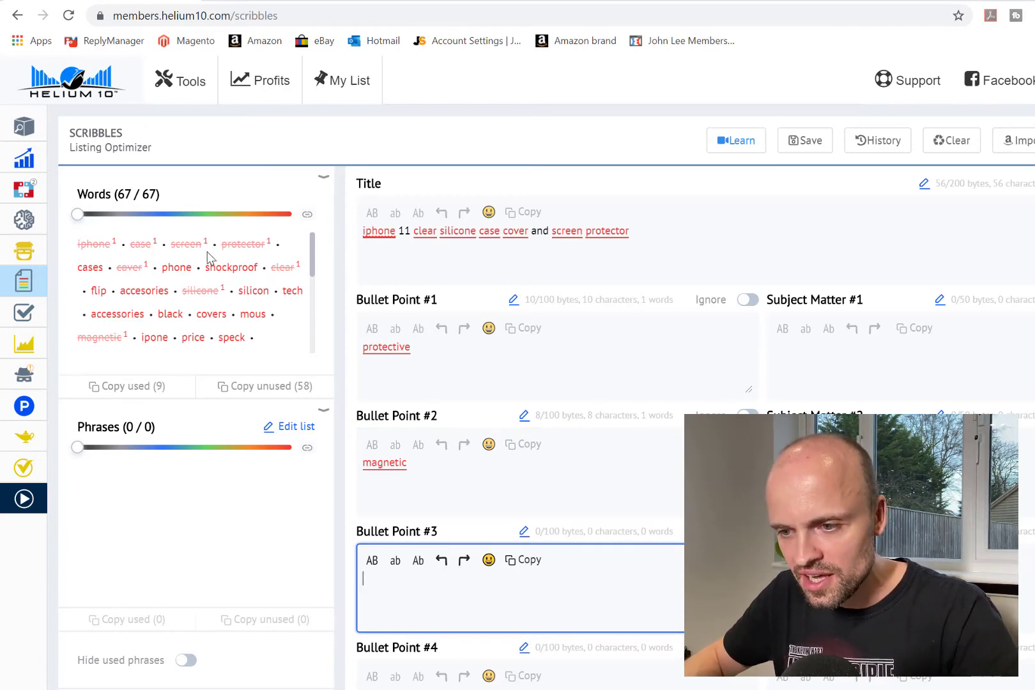
Copy all the unused words, paste them into the Search Terms field and copy the field's contents.
{"action": "left_click", "coordinate": [268, 389]}
{"action": "scroll", "coordinate": [562, 434], "scroll_direction": "down", "scroll_amount": 7}
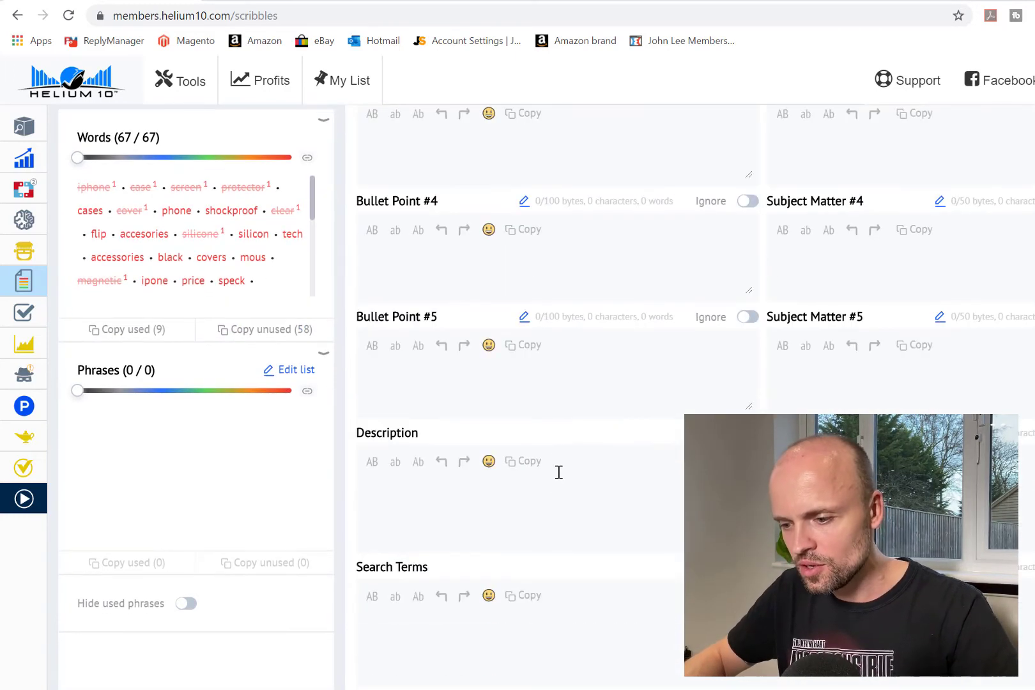
{"action": "left_click", "coordinate": [496, 651]}
{"action": "key", "text": "ctrl+v"}
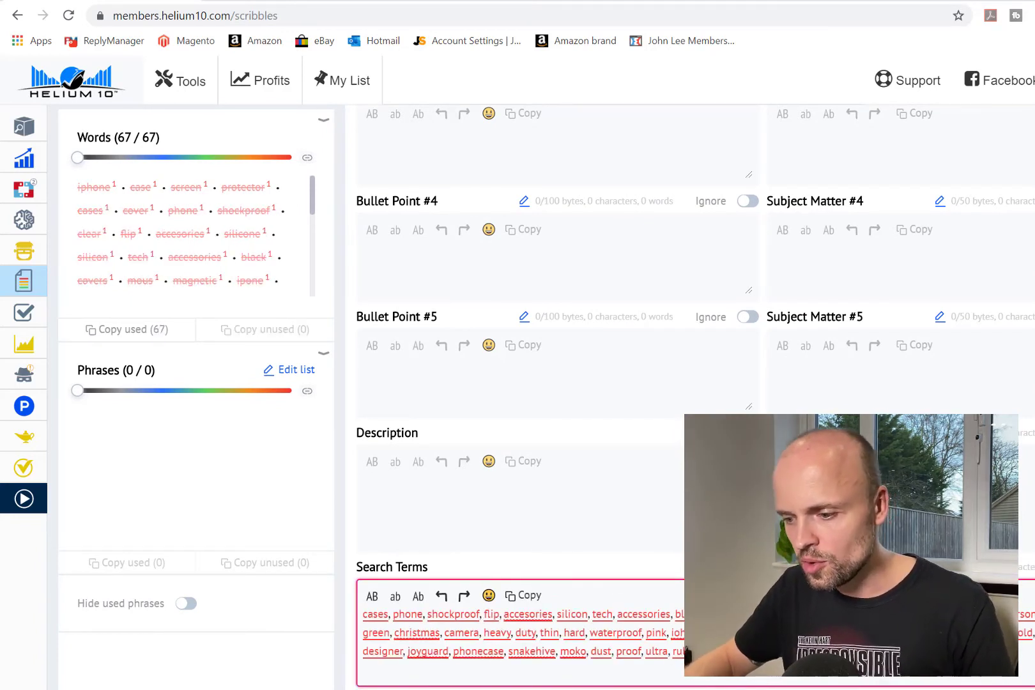
{"action": "left_click", "coordinate": [516, 596]}
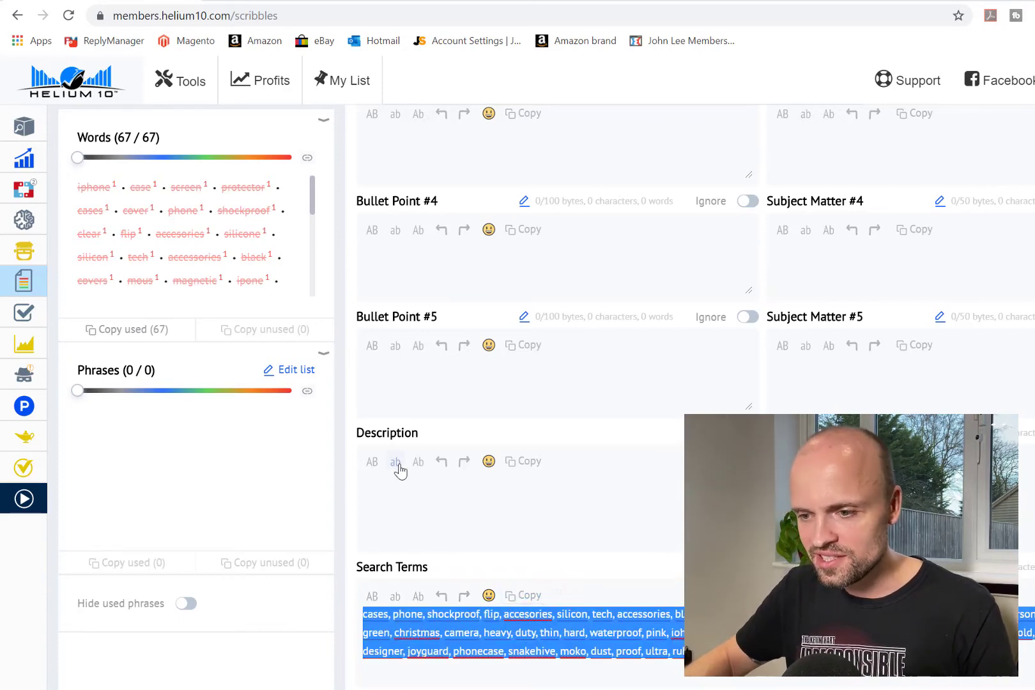
{"action": "scroll", "coordinate": [473, 469], "scroll_direction": "up", "scroll_amount": 7}
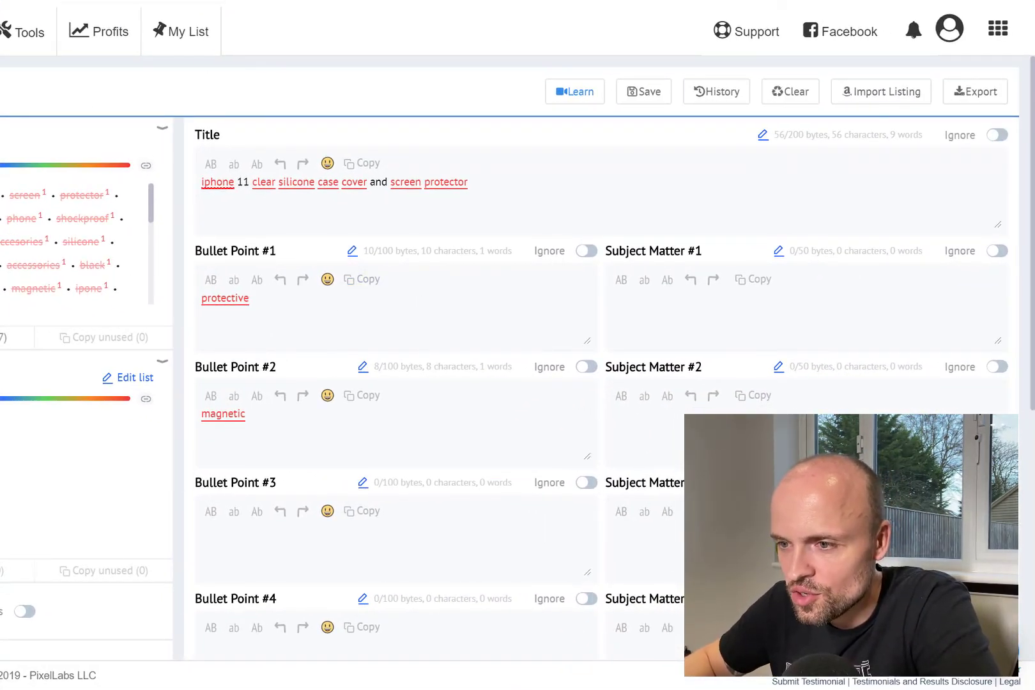
Switch to the Amazon "iphone 11 case" results and select the full title of the Ringke Fusion case listing for copying.
{"action": "left_click", "coordinate": [76, 1]}
{"action": "scroll", "coordinate": [425, 222], "scroll_direction": "up", "scroll_amount": 5}
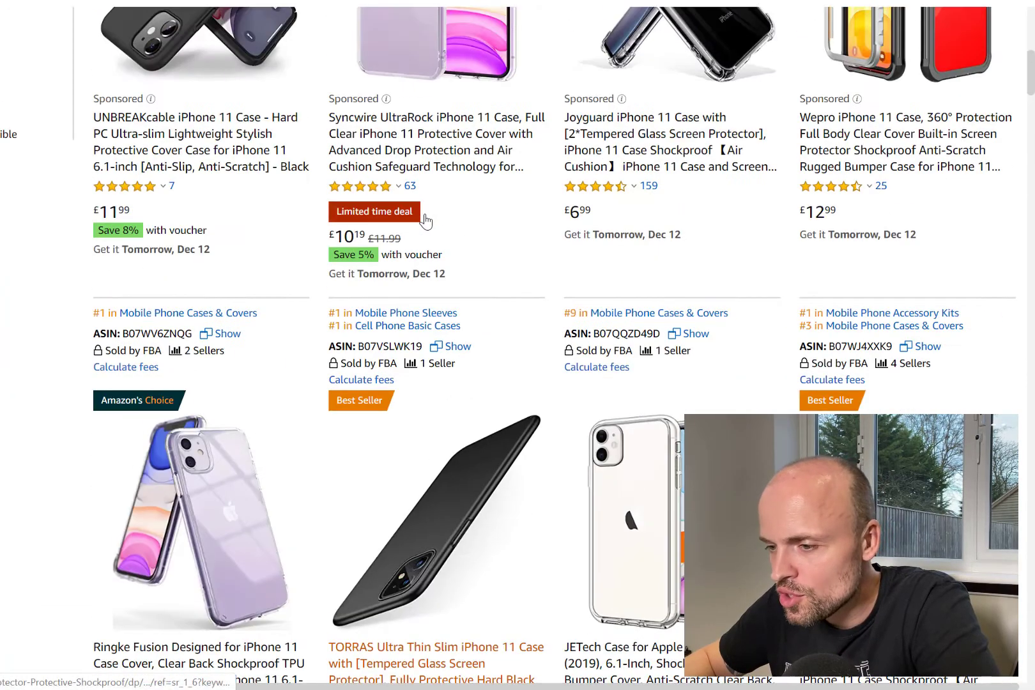
{"action": "scroll", "coordinate": [424, 219], "scroll_direction": "up", "scroll_amount": 6}
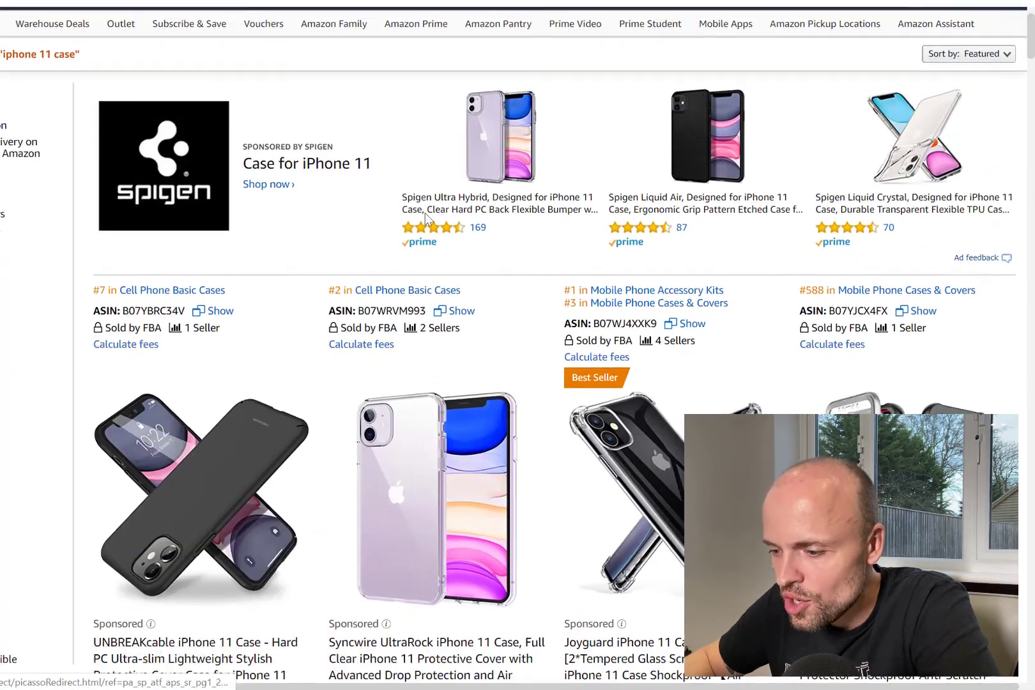
{"action": "scroll", "coordinate": [424, 213], "scroll_direction": "down", "scroll_amount": 9}
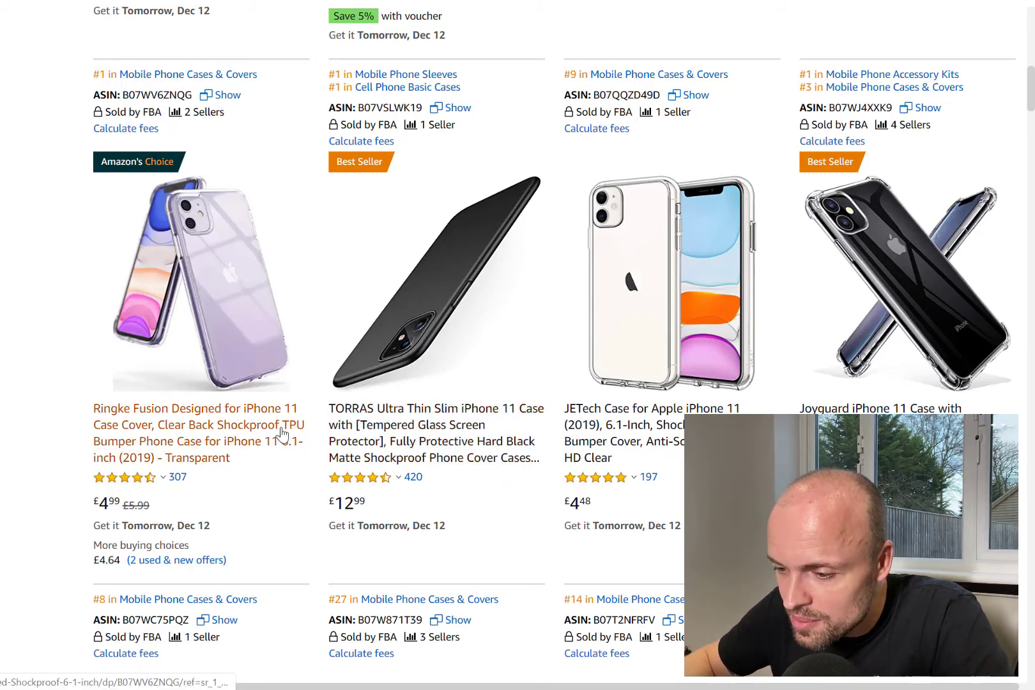
{"action": "left_click_drag", "start_coordinate": [253, 464], "coordinate": [93, 408]}
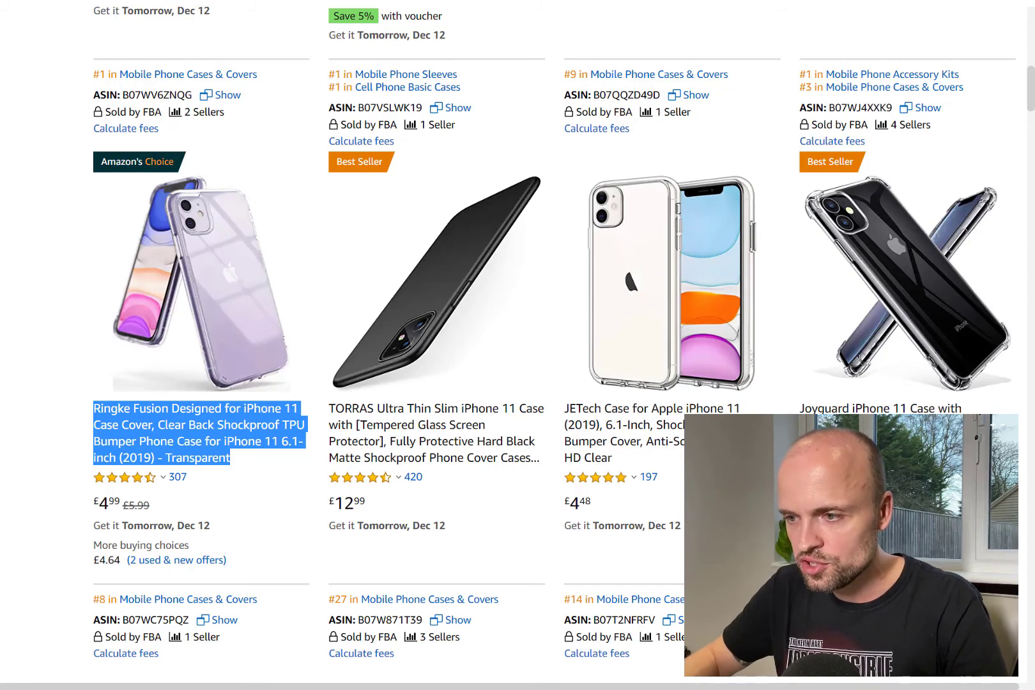
Open the tracemyip.org Remove Duplicate Words and Repeated Keywords tool and replace its sample text with the Ringke Fusion title.
{"action": "key", "text": "ctrl+t"}
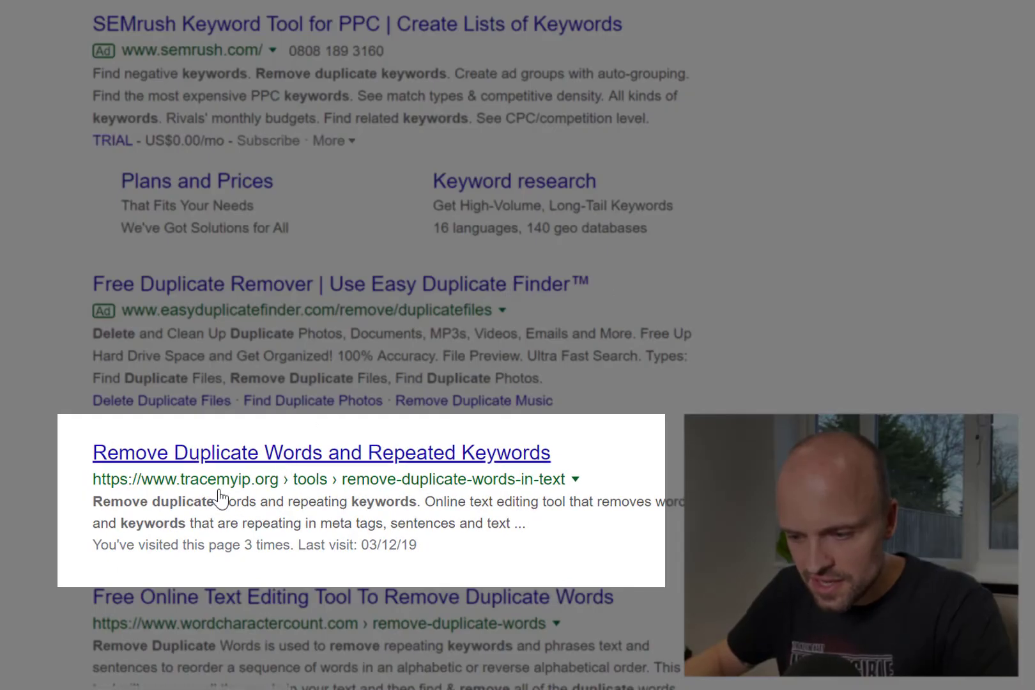
{"action": "left_click", "coordinate": [254, 469]}
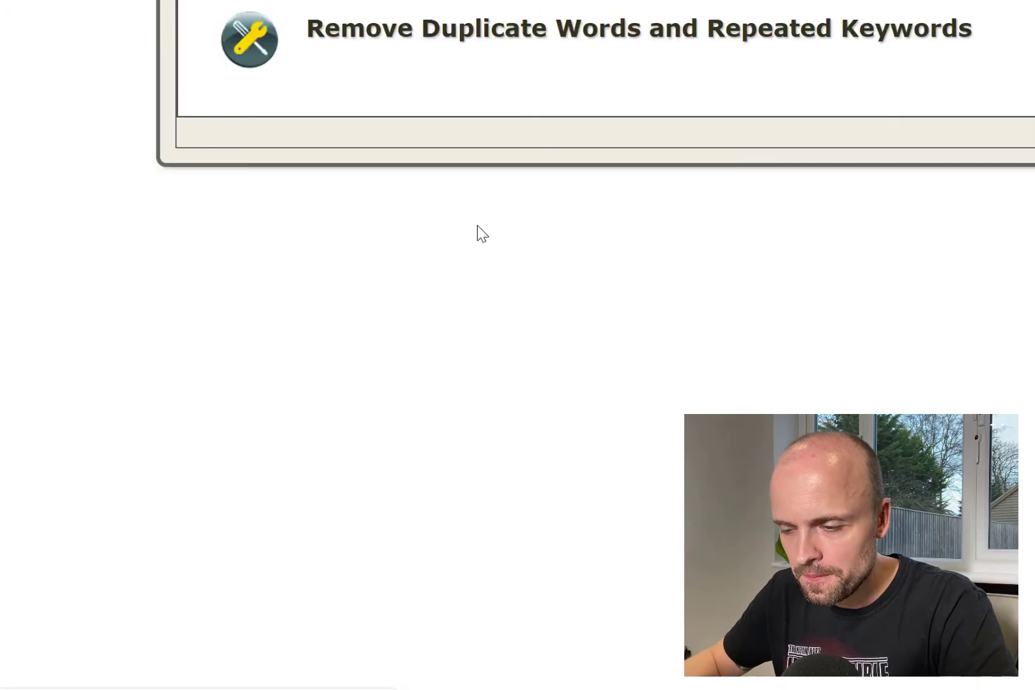
{"action": "scroll", "coordinate": [651, 153], "scroll_direction": "down", "scroll_amount": 5}
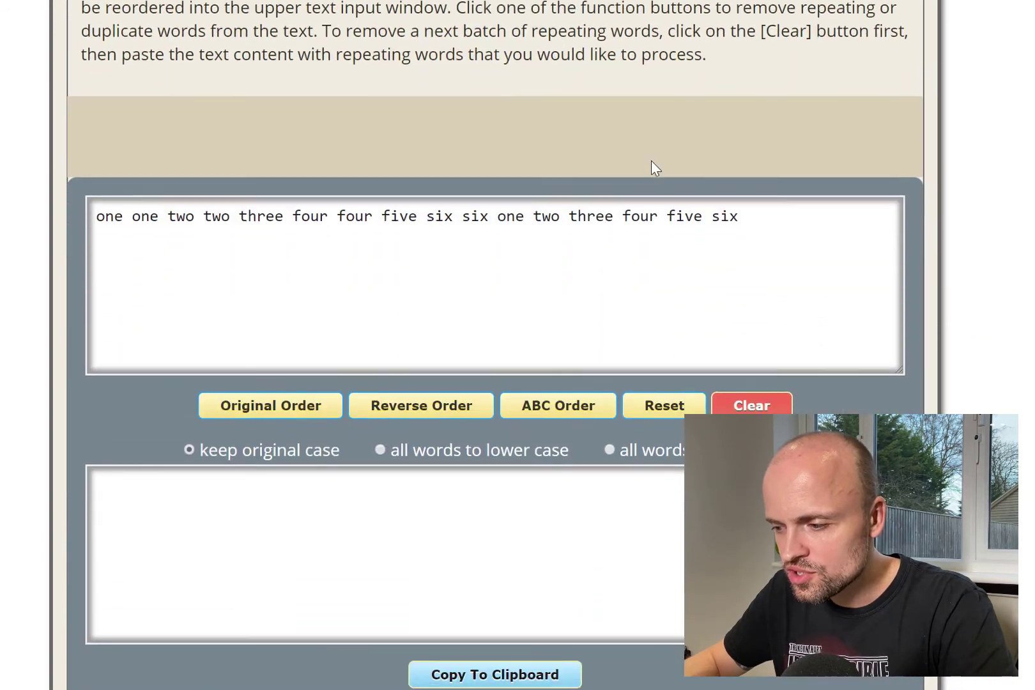
{"action": "left_click_drag", "start_coordinate": [746, 205], "coordinate": [92, 198]}
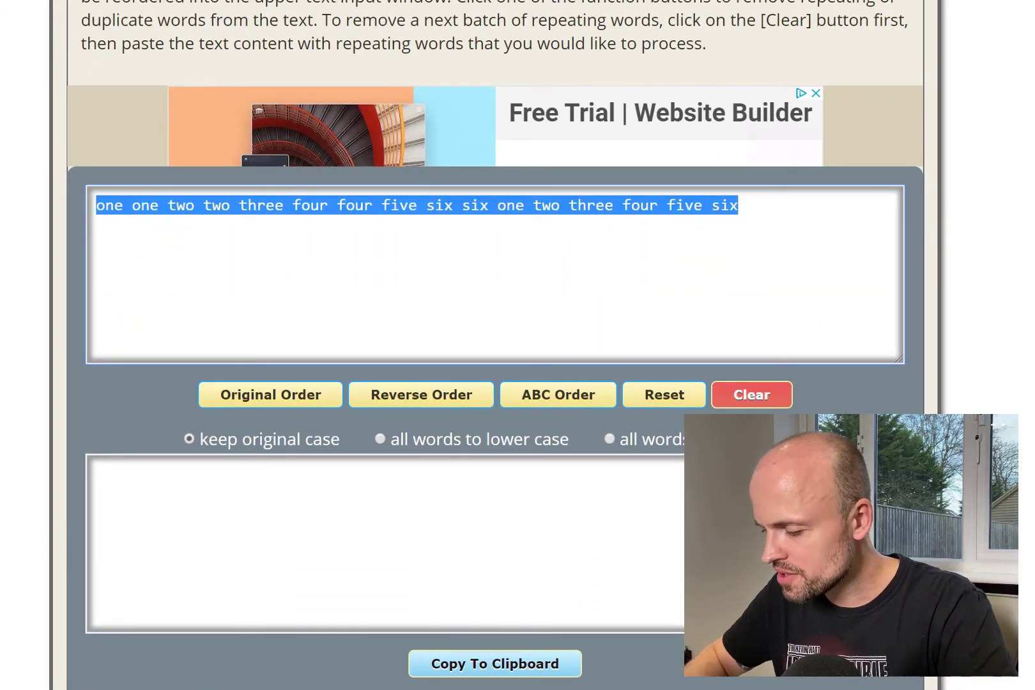
{"action": "key", "text": "BackSpace"}
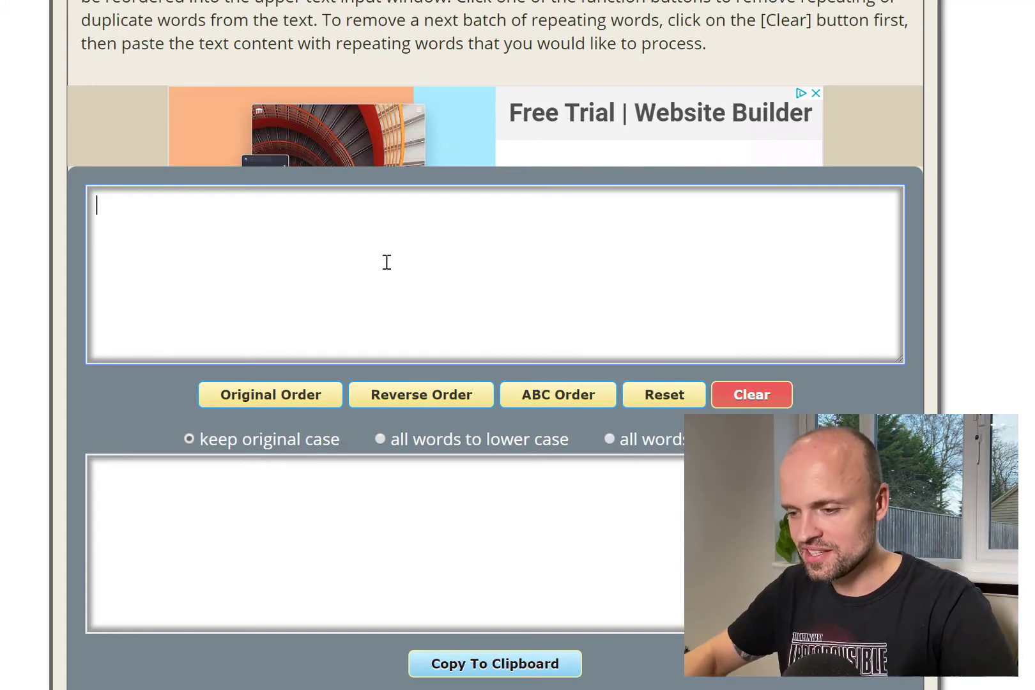
{"action": "type", "text": "Ringke Fusion Designed for iPhone 11 Case Cover, Clear Back Shockproof TPU Bumper Phone Case for iPhone 11 6.1-inch (2019) - Transparent"}
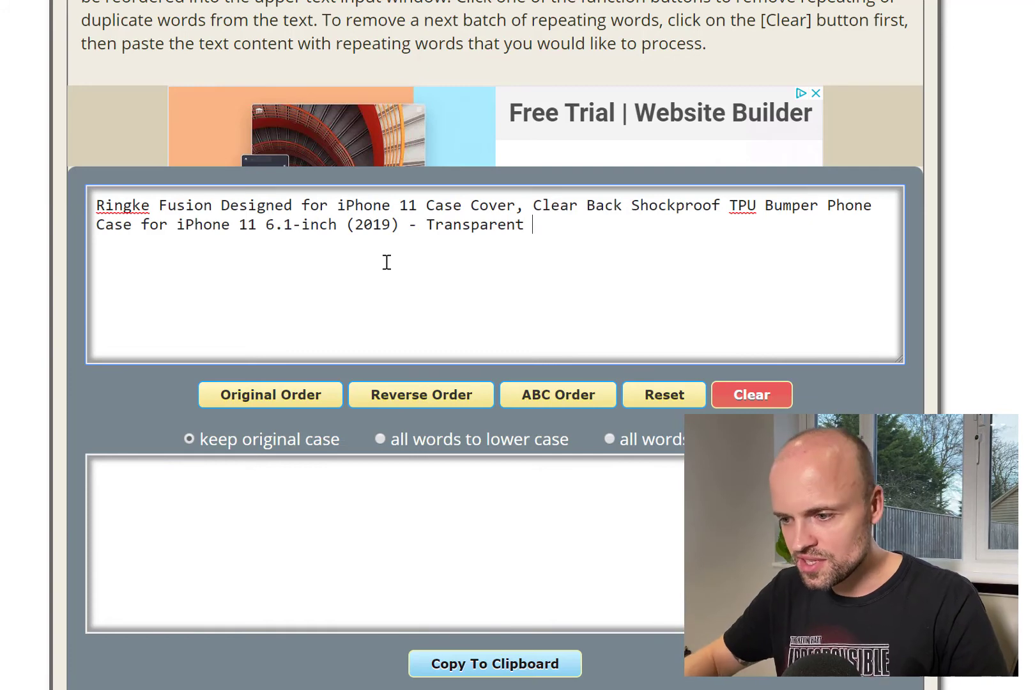
Copy the JETech Case for Apple iPhone 11 title from the Amazon results and append it to the duplicate remover's input text.
{"action": "key", "text": "ctrl+shift+Tab"}
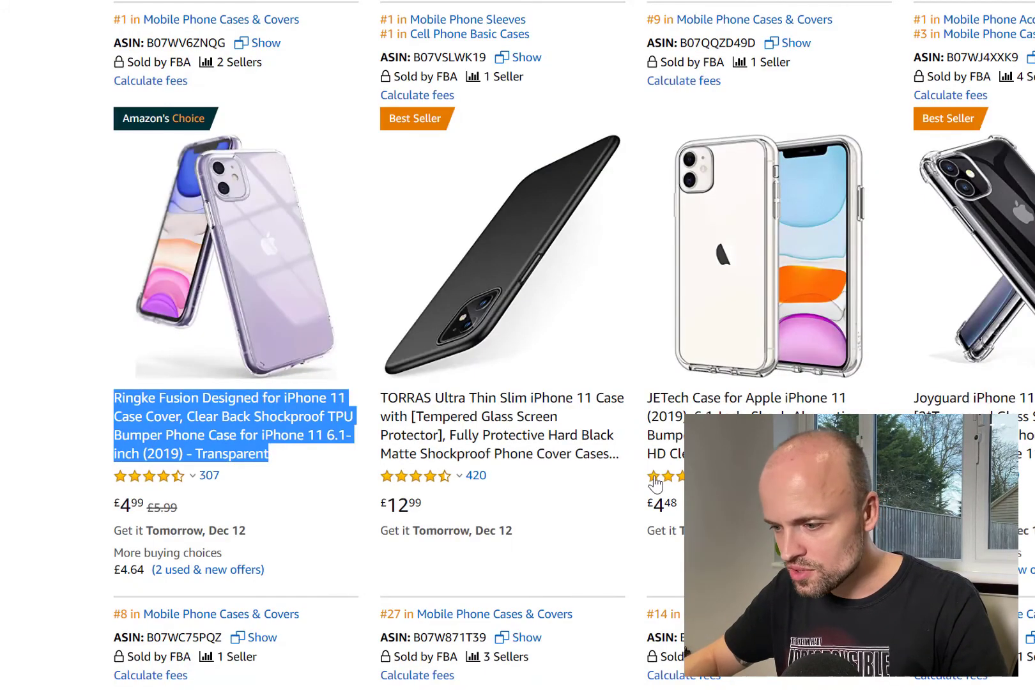
{"action": "left_click_drag", "start_coordinate": [767, 455], "coordinate": [642, 409]}
{"action": "key", "text": "ctrl+c"}
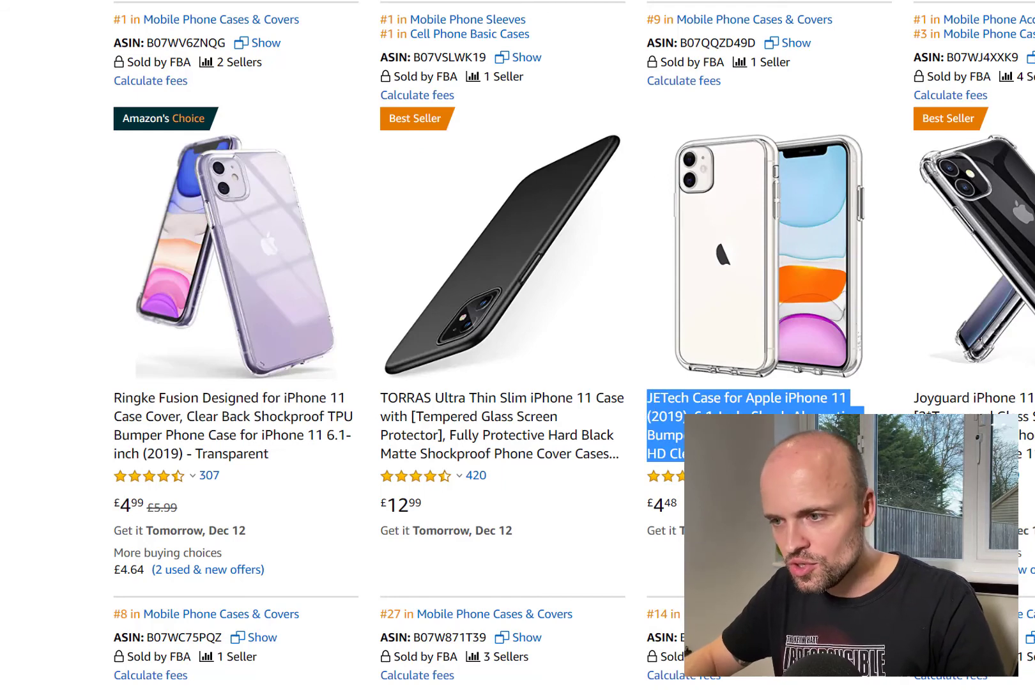
{"action": "key", "text": "ctrl+Tab"}
{"action": "key", "text": "ctrl+v"}
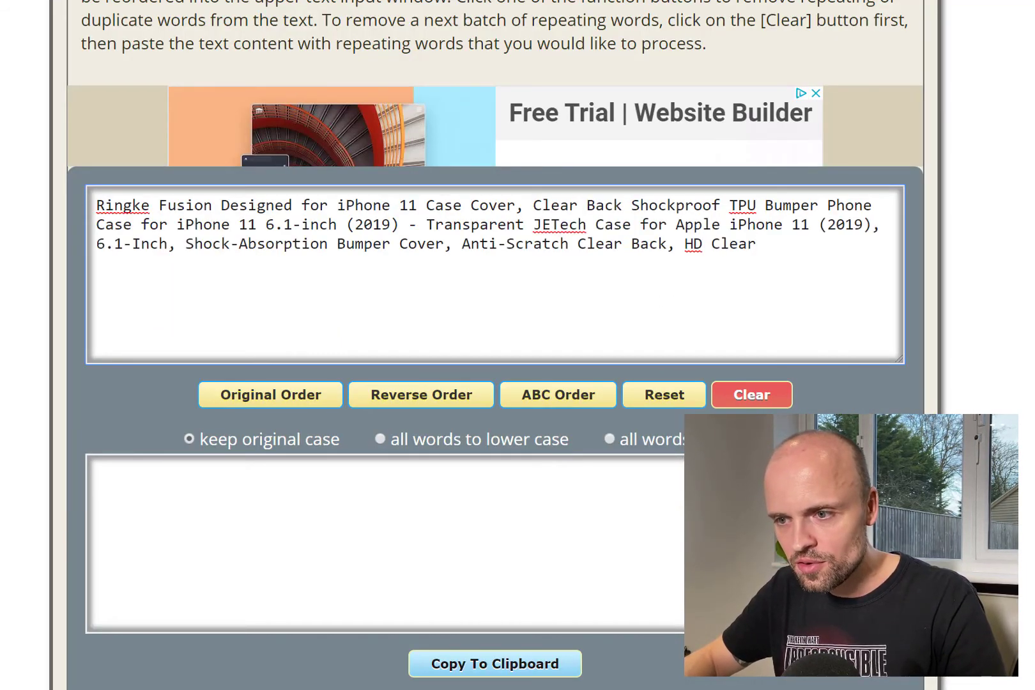
Append the RANVOO title text from "Shockproof iPhone 11 Cover" onward and the Spigen Ultra Hybrid title to the duplicate remover's input.
{"action": "key", "text": "ctrl+Tab"}
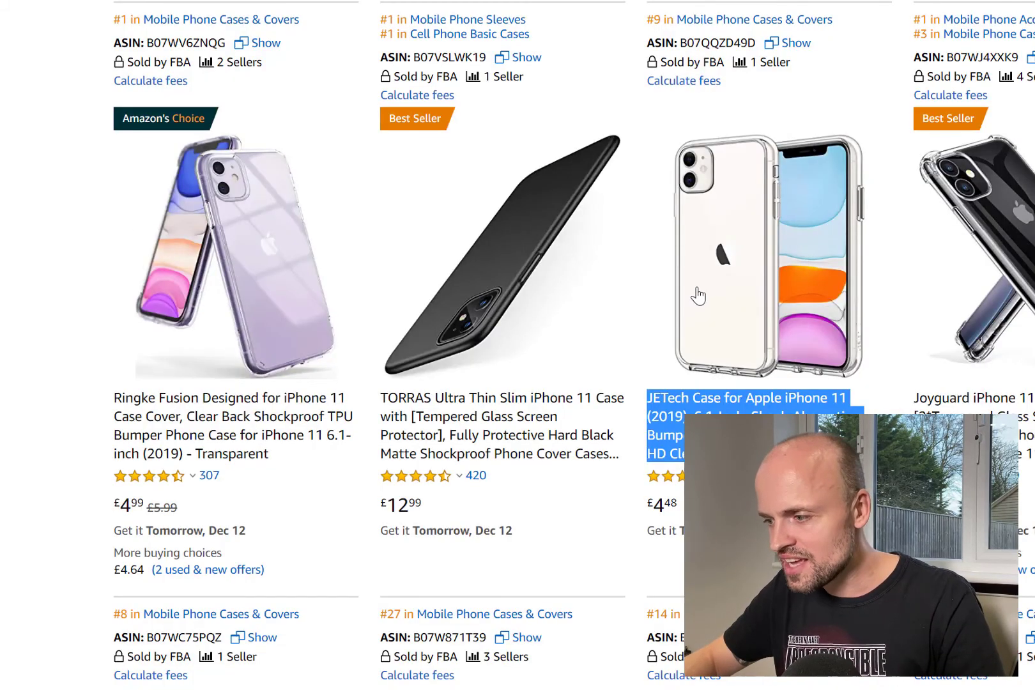
{"action": "scroll", "coordinate": [698, 295], "scroll_direction": "down", "scroll_amount": 7}
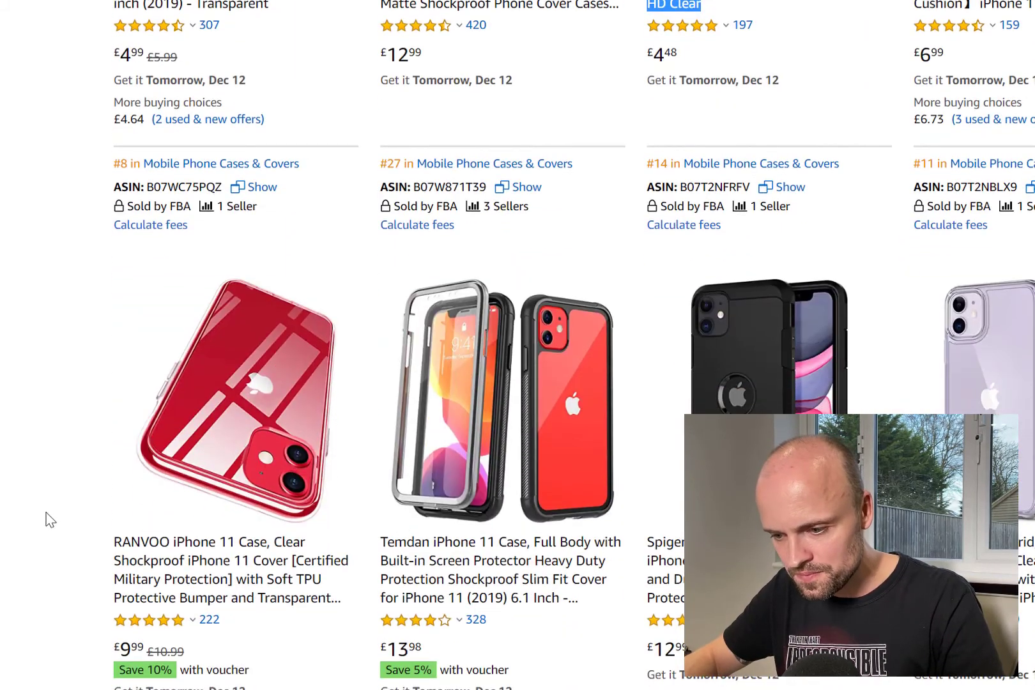
{"action": "left_click_drag", "start_coordinate": [105, 560], "coordinate": [340, 607]}
{"action": "key", "text": "ctrl+c"}
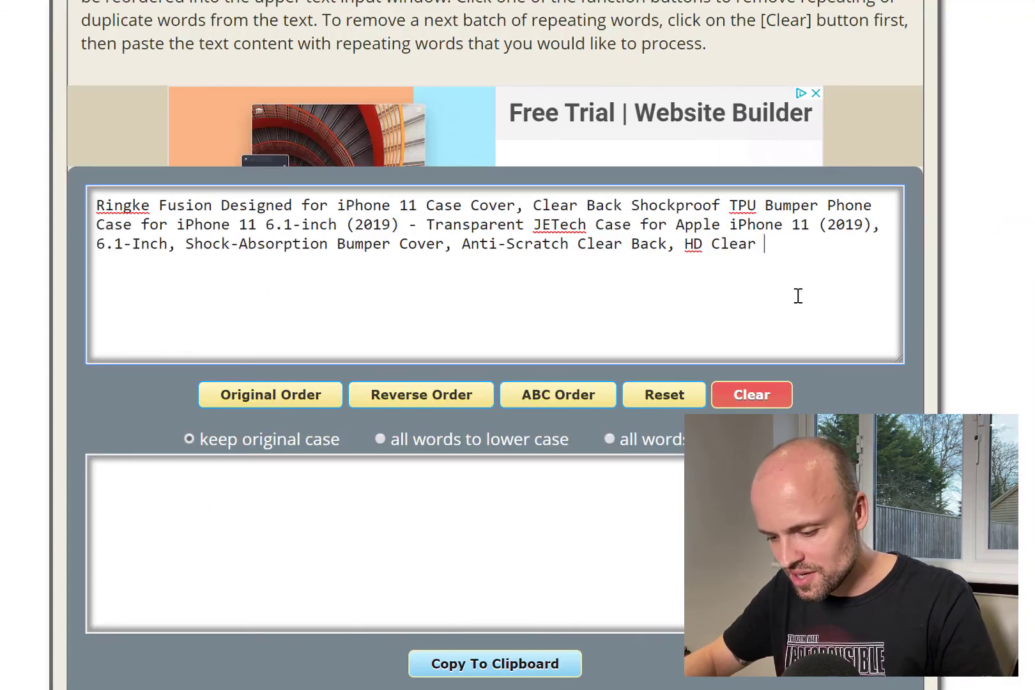
{"action": "key", "text": "ctrl+v"}
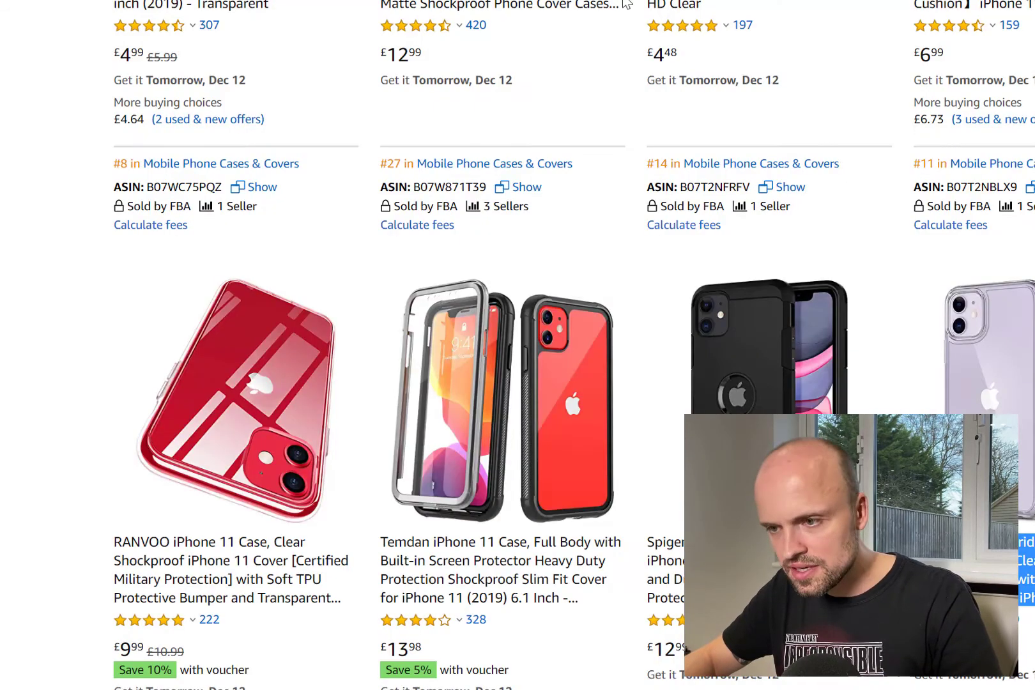
{"action": "left_click", "coordinate": [549, 1]}
{"action": "type", "text": "Spigen Ultra Hybrid, Designed for iPhone 11 Case, Clear Hard PC Back Flexible Bumper with Shockproof Air Cushion Case for iPhone 11 - Crystal"}
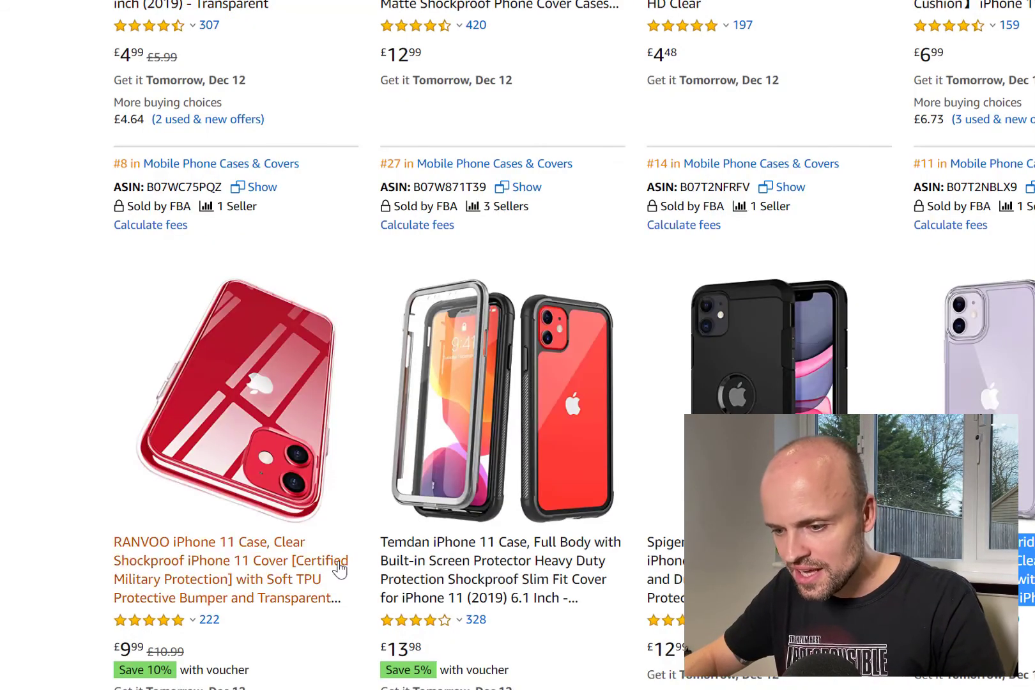
Open the RANVOO iPhone 11 case listing, copy its five bullet points and append them to the duplicate remover's input text.
{"action": "scroll", "coordinate": [324, 457], "scroll_direction": "down", "scroll_amount": 1}
{"action": "left_click", "coordinate": [291, 481]}
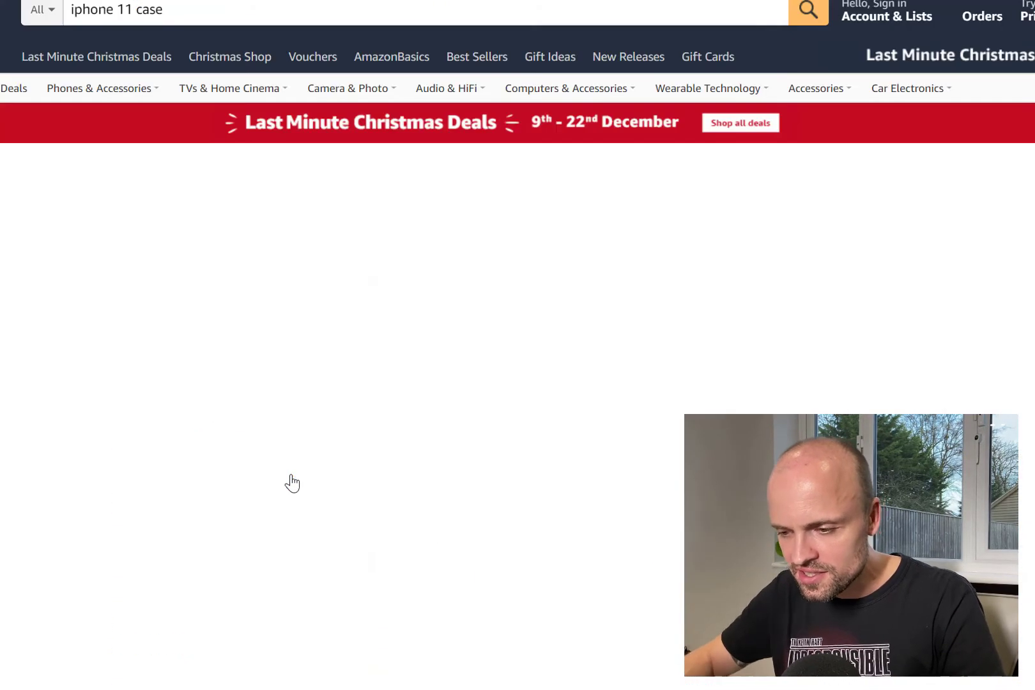
{"action": "scroll", "coordinate": [885, 353], "scroll_direction": "down", "scroll_amount": 5}
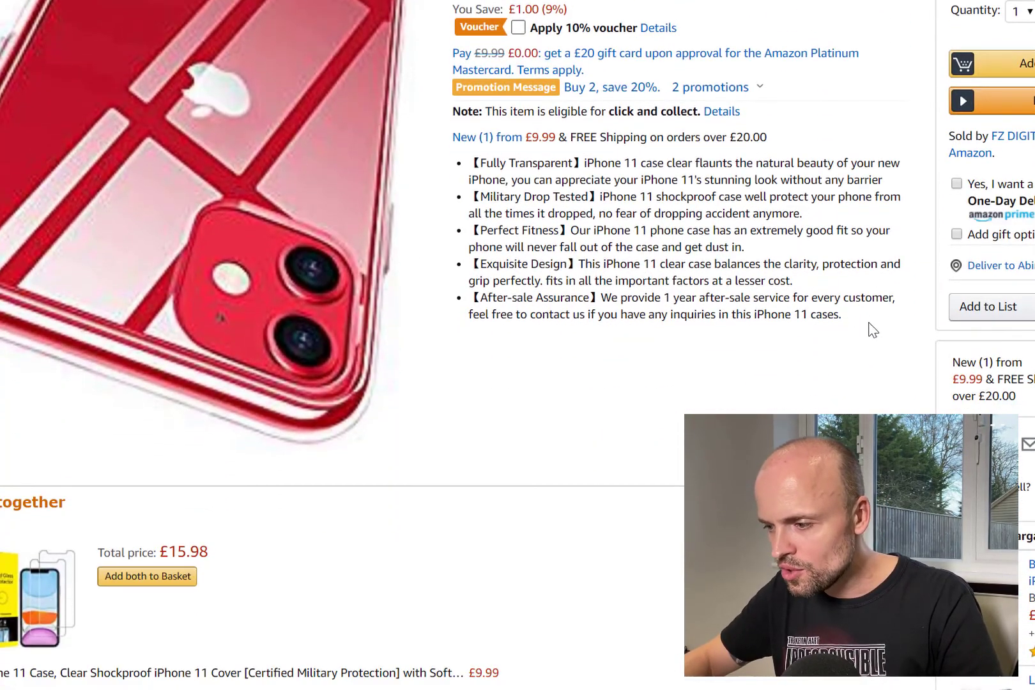
{"action": "left_click_drag", "start_coordinate": [862, 319], "coordinate": [474, 161]}
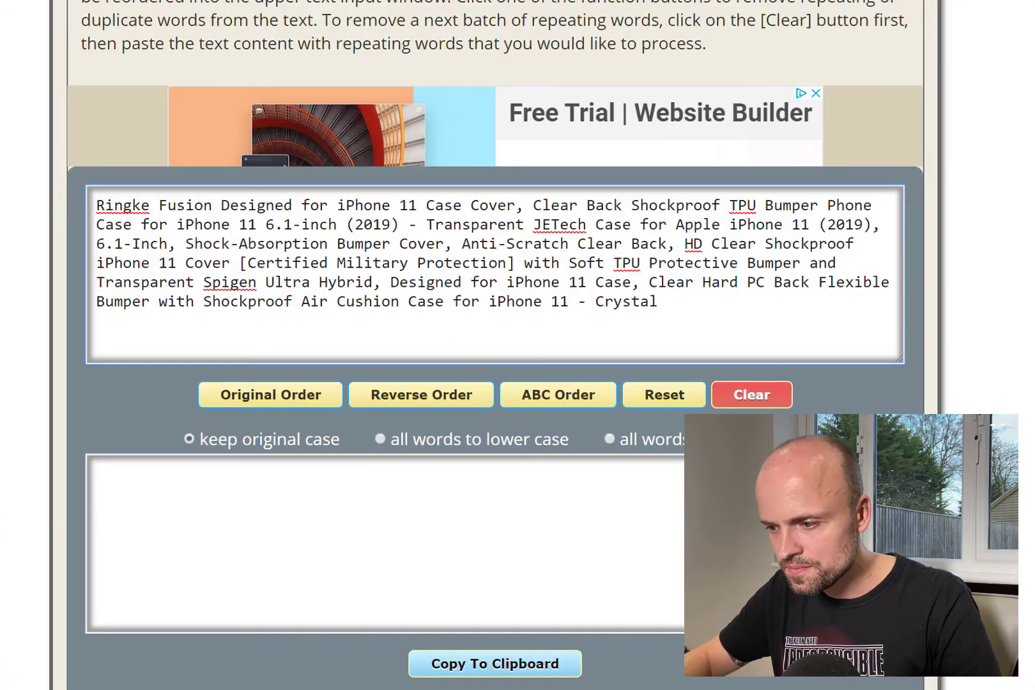
{"action": "key", "text": "ctrl+v"}
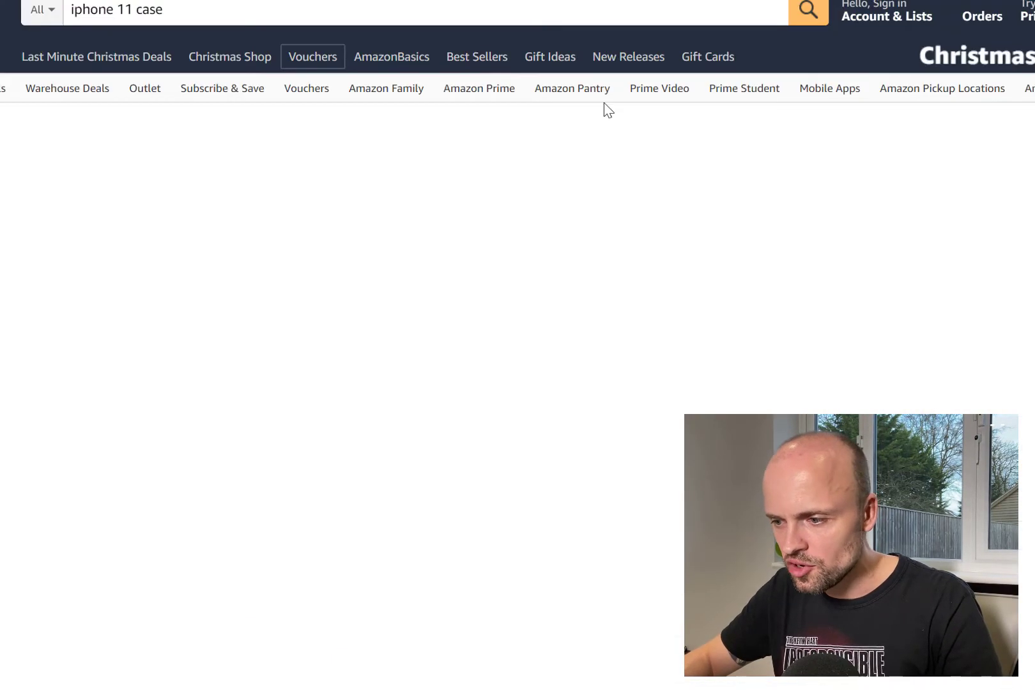
Open the JETech case listing, copy all its bullet points and append them to the duplicate remover's input text.
{"action": "scroll", "coordinate": [582, 316], "scroll_direction": "up", "scroll_amount": 10}
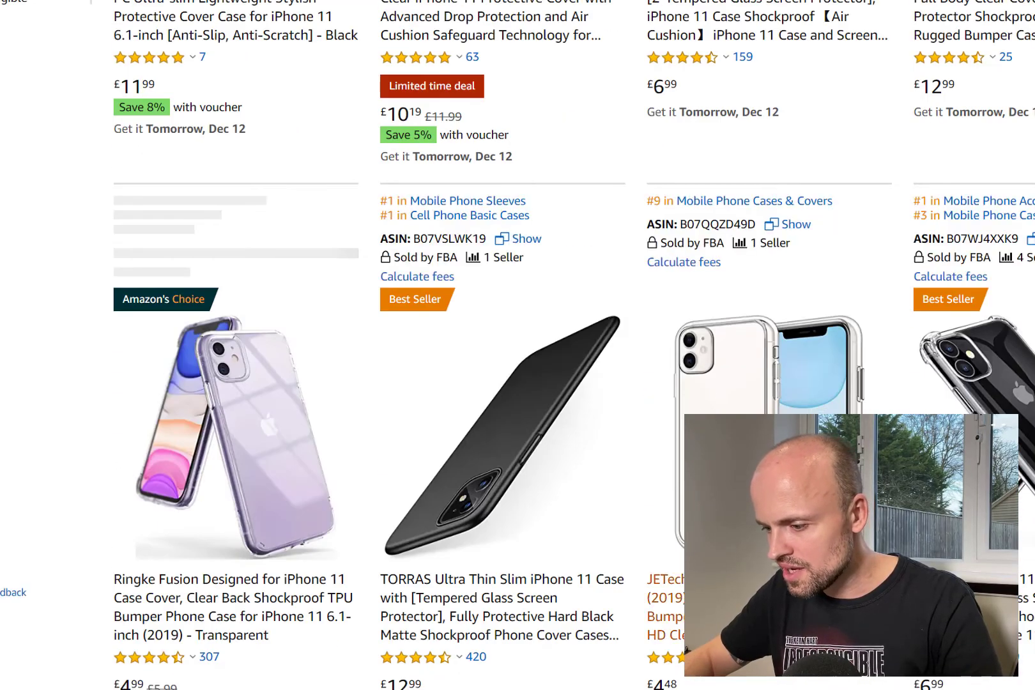
{"action": "left_click", "coordinate": [728, 601]}
{"action": "scroll", "coordinate": [554, 436], "scroll_direction": "down", "scroll_amount": 1}
{"action": "scroll", "coordinate": [555, 437], "scroll_direction": "down", "scroll_amount": 5}
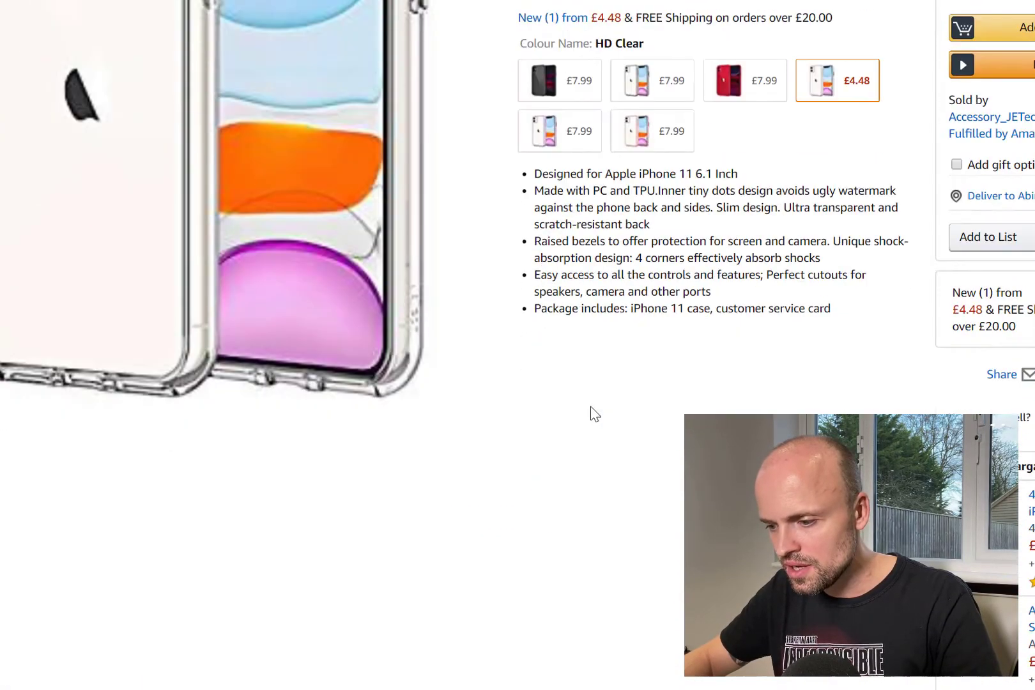
{"action": "left_click_drag", "start_coordinate": [845, 283], "coordinate": [548, 138]}
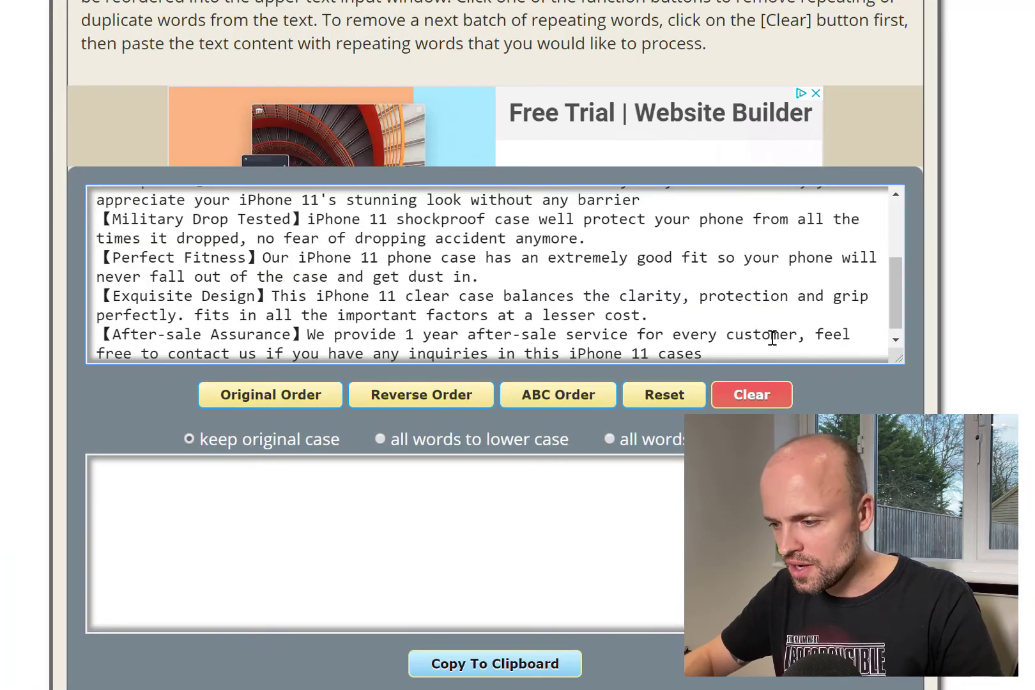
{"action": "type", "text": "Designed for Apple iPhone 11 6.1 Inch Made with PC and TPU.Inner tiny dots design avoids ugly watermark against the phone back and sides. Slim design. Ultra transparent and scratch-resistant back Raised bezels to offer protection for screen and camera. Unique shock-absorption design: 4 corners effectively absorb shocks Easy access to all the controls and features; Perfect cutouts for speakers, camera and other ports Package includes: iPhone 11 case, customer service card"}
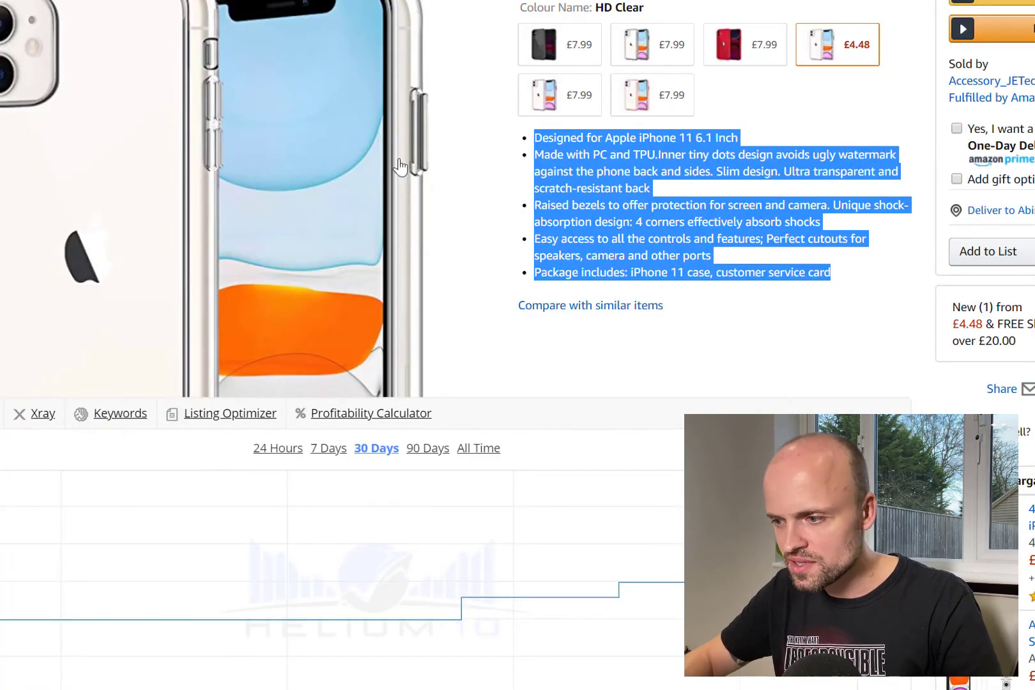
Open the Joyguard iPhone 11 case listing, copy its five bullet points and append them to the duplicate remover's input text.
{"action": "key", "text": "alt+Left"}
{"action": "scroll", "coordinate": [729, 409], "scroll_direction": "down", "scroll_amount": 1}
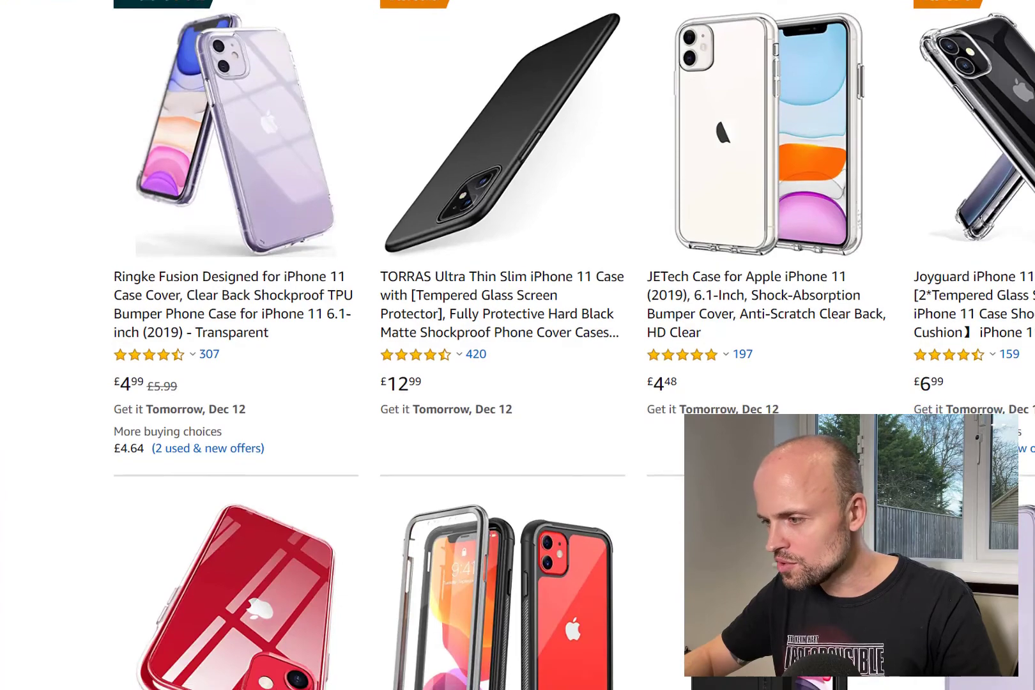
{"action": "scroll", "coordinate": [1022, 543], "scroll_direction": "up", "scroll_amount": 5}
{"action": "scroll", "coordinate": [1029, 546], "scroll_direction": "down", "scroll_amount": 6}
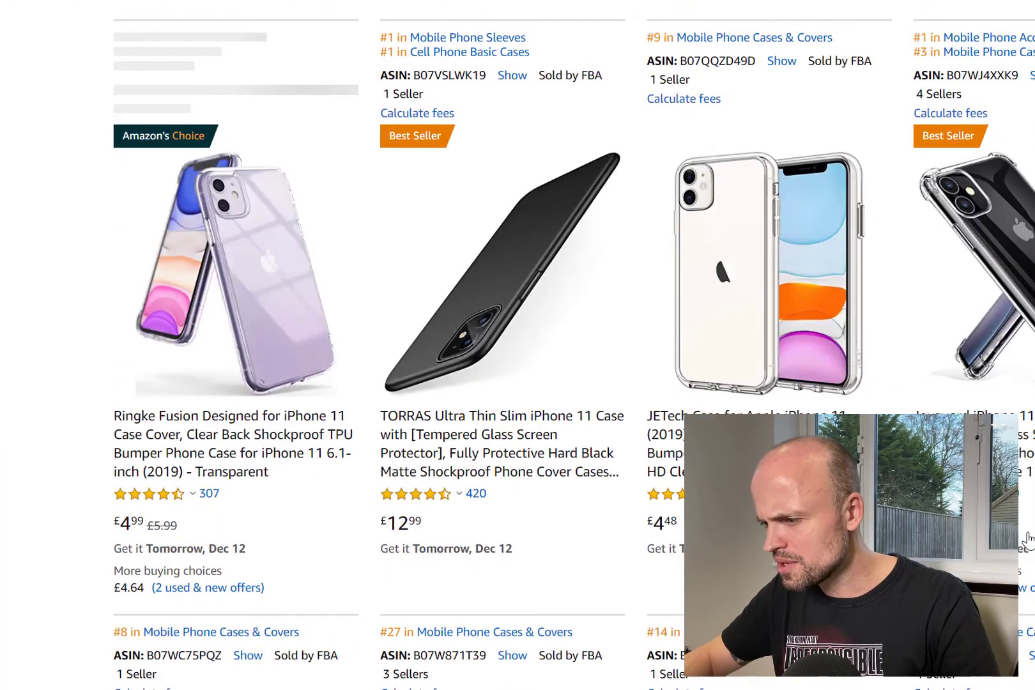
{"action": "scroll", "coordinate": [1028, 539], "scroll_direction": "up", "scroll_amount": 2}
{"action": "scroll", "coordinate": [1028, 540], "scroll_direction": "down", "scroll_amount": 2}
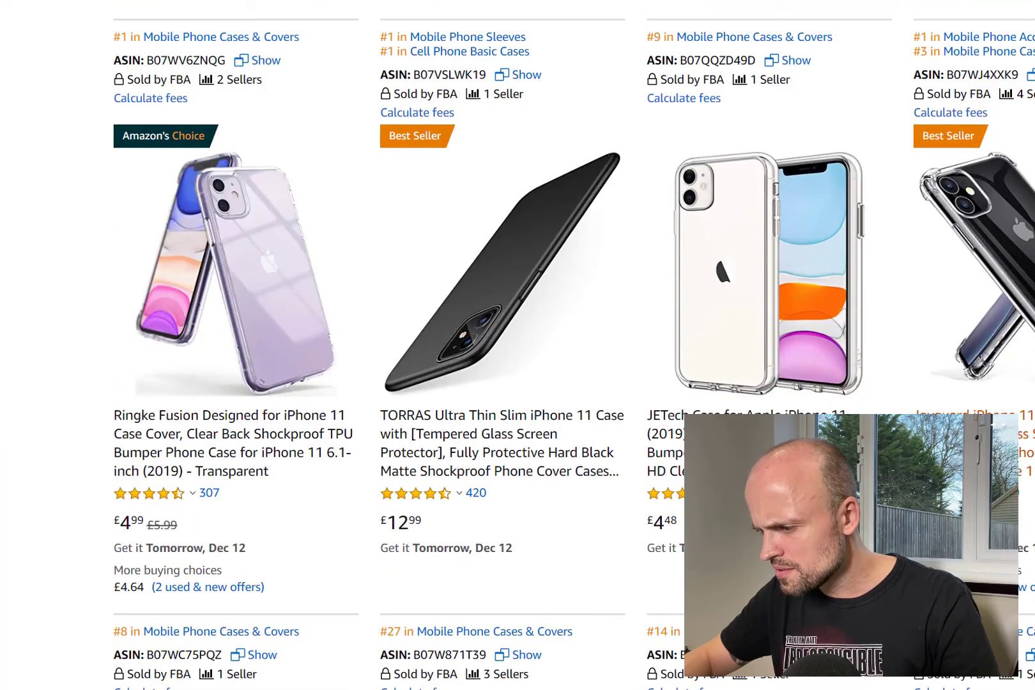
{"action": "left_click", "coordinate": [977, 447]}
{"action": "scroll", "coordinate": [977, 447], "scroll_direction": "down", "scroll_amount": 3}
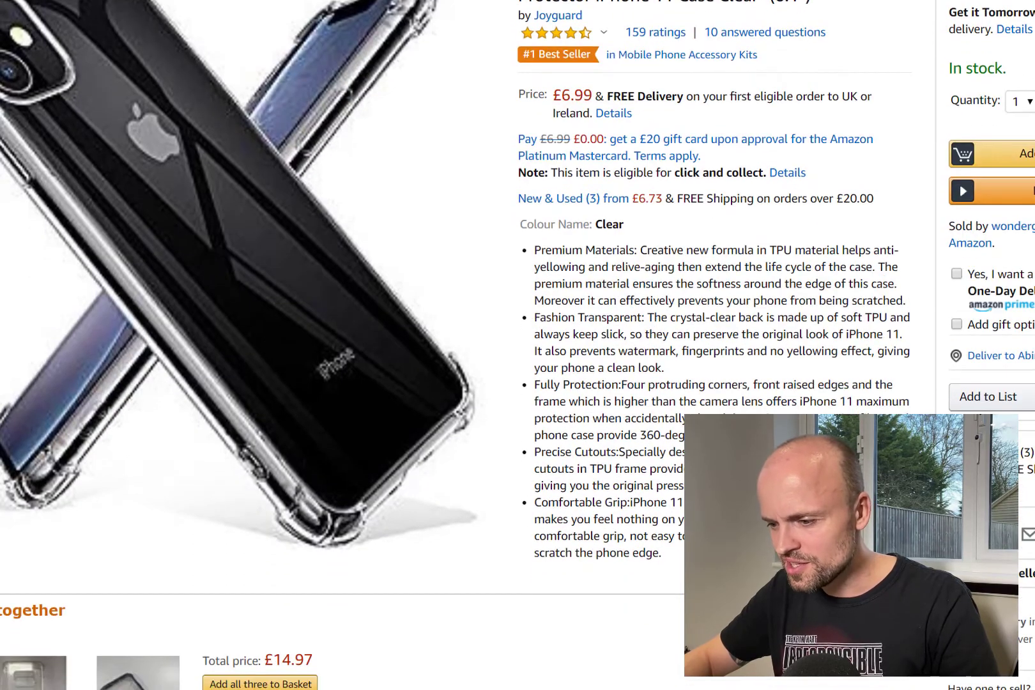
{"action": "left_click_drag", "start_coordinate": [664, 554], "coordinate": [536, 250]}
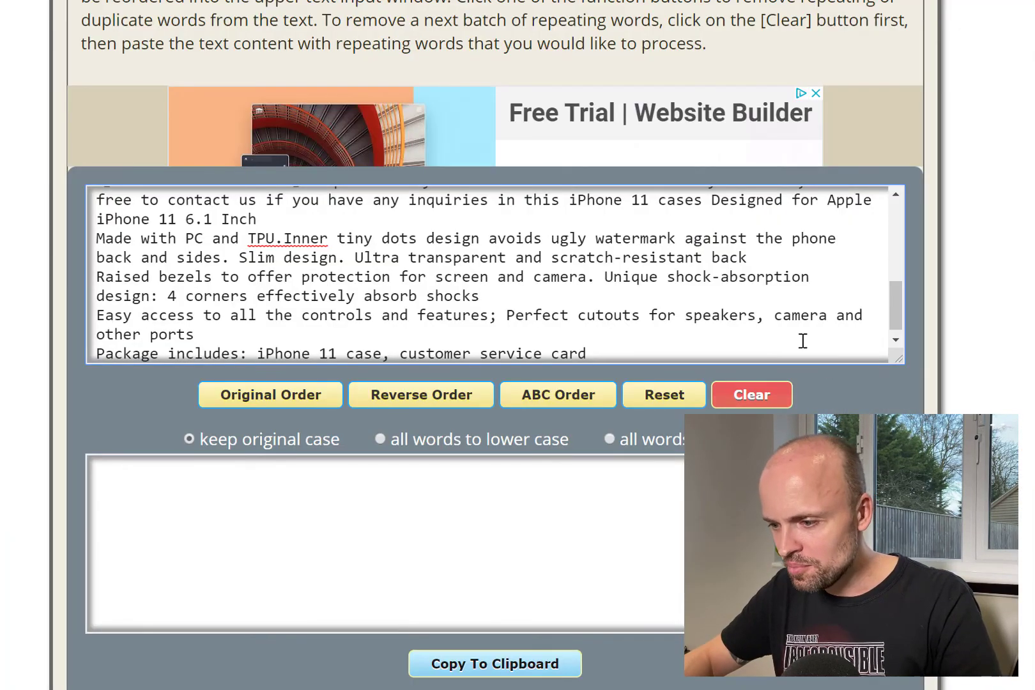
{"action": "scroll", "coordinate": [801, 342], "scroll_direction": "down", "scroll_amount": 3}
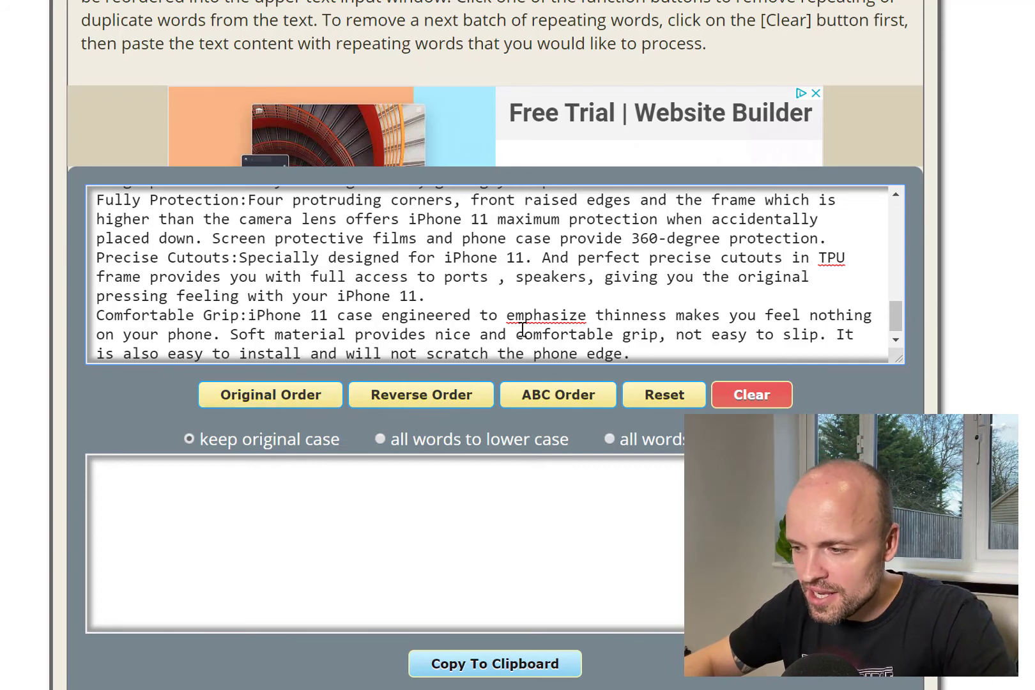
Remove the duplicate words from the combined text in original order, keeping the original case, and review the output.
{"action": "left_click", "coordinate": [275, 398]}
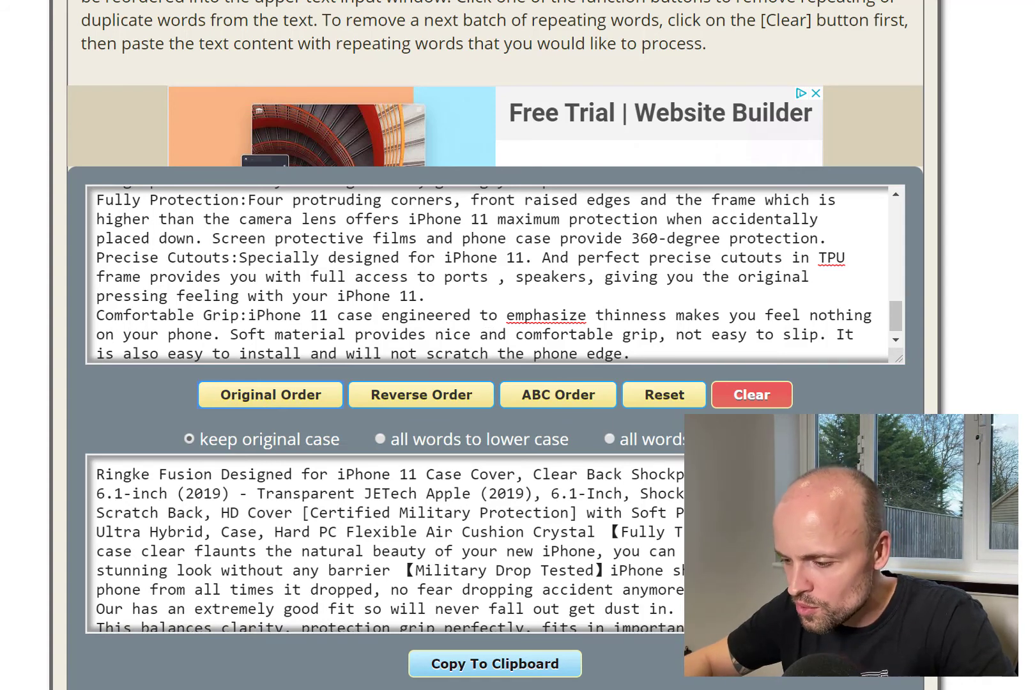
{"action": "scroll", "coordinate": [390, 543], "scroll_direction": "down", "scroll_amount": 1}
{"action": "scroll", "coordinate": [604, 658], "scroll_direction": "down", "scroll_amount": 1}
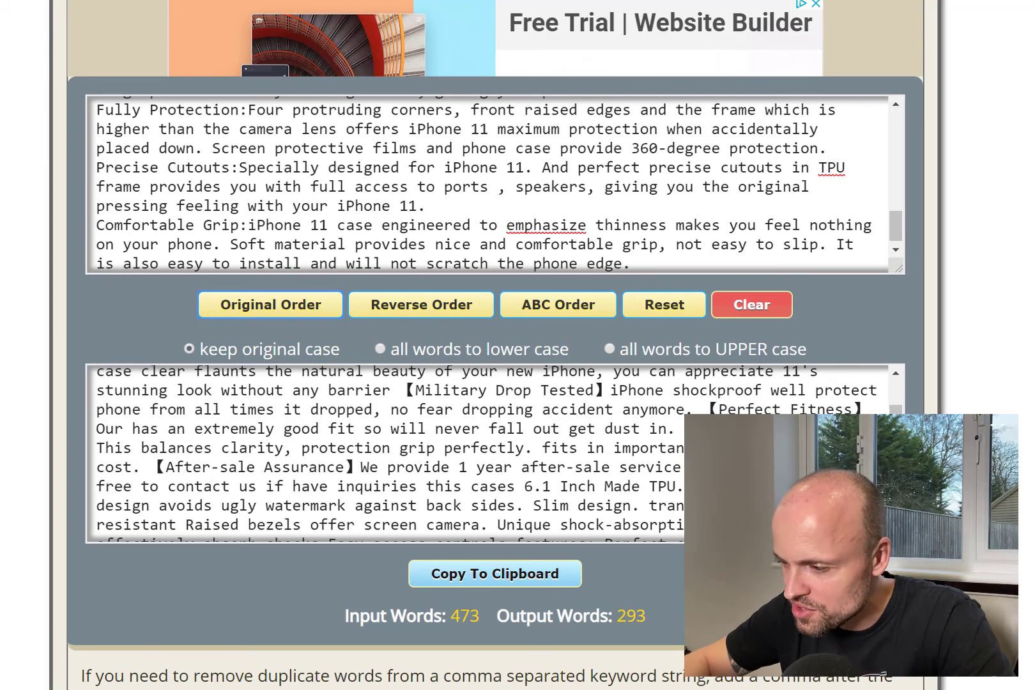
{"action": "scroll", "coordinate": [390, 454], "scroll_direction": "down", "scroll_amount": 3}
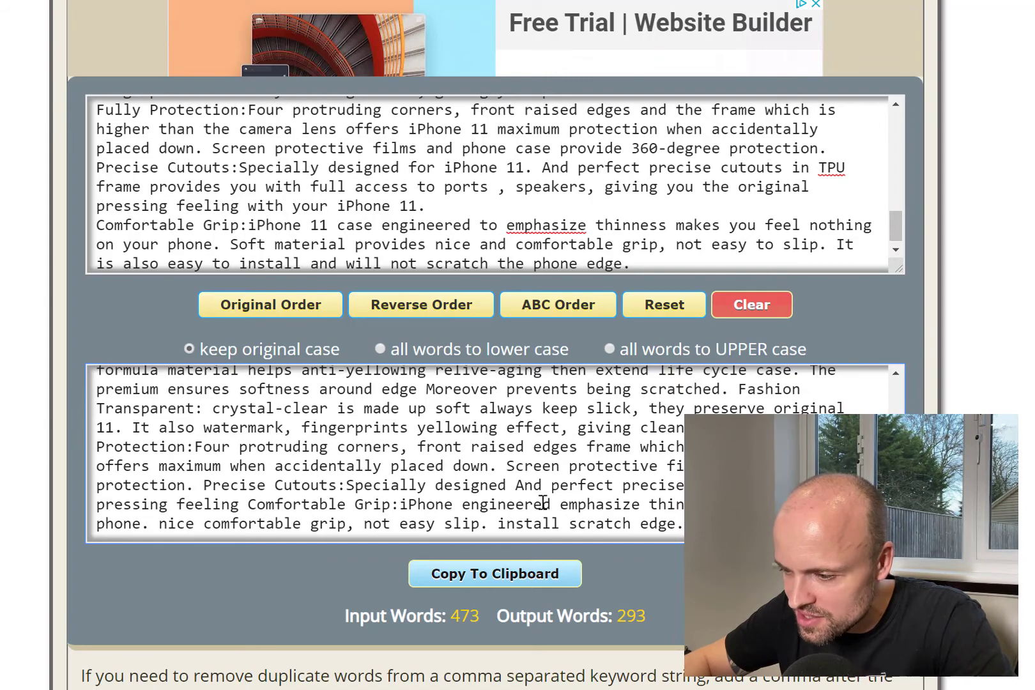
Delete the brackets around "Fully Transparent", before "Certified" and around the first "2019" in the duplicate remover's input text.
{"action": "scroll", "coordinate": [540, 262], "scroll_direction": "up", "scroll_amount": 10}
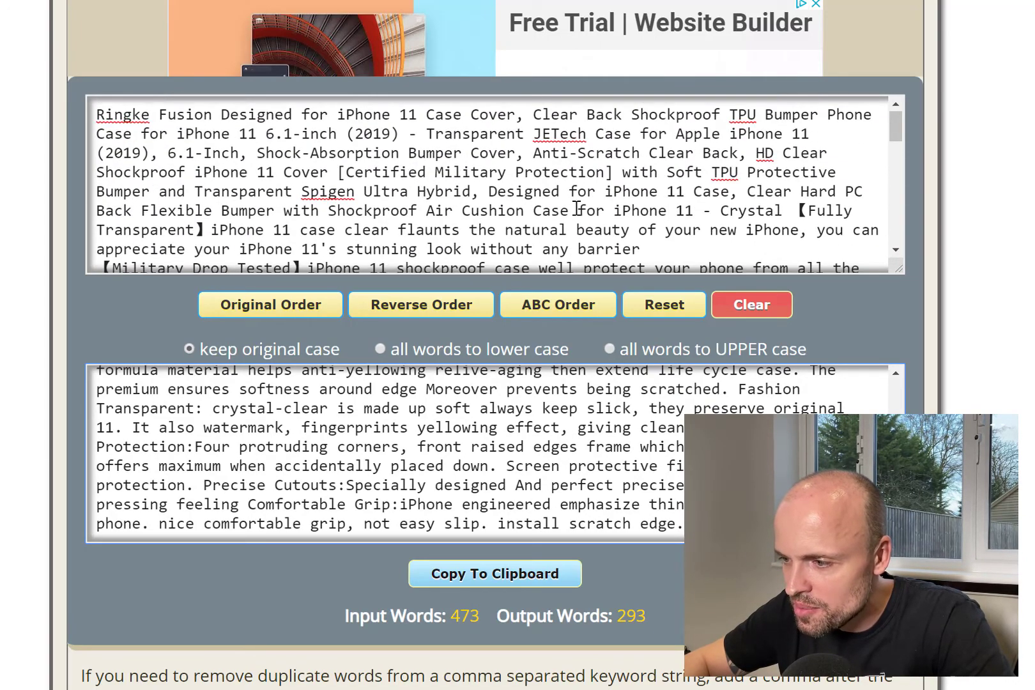
{"action": "scroll", "coordinate": [341, 423], "scroll_direction": "up", "scroll_amount": 7}
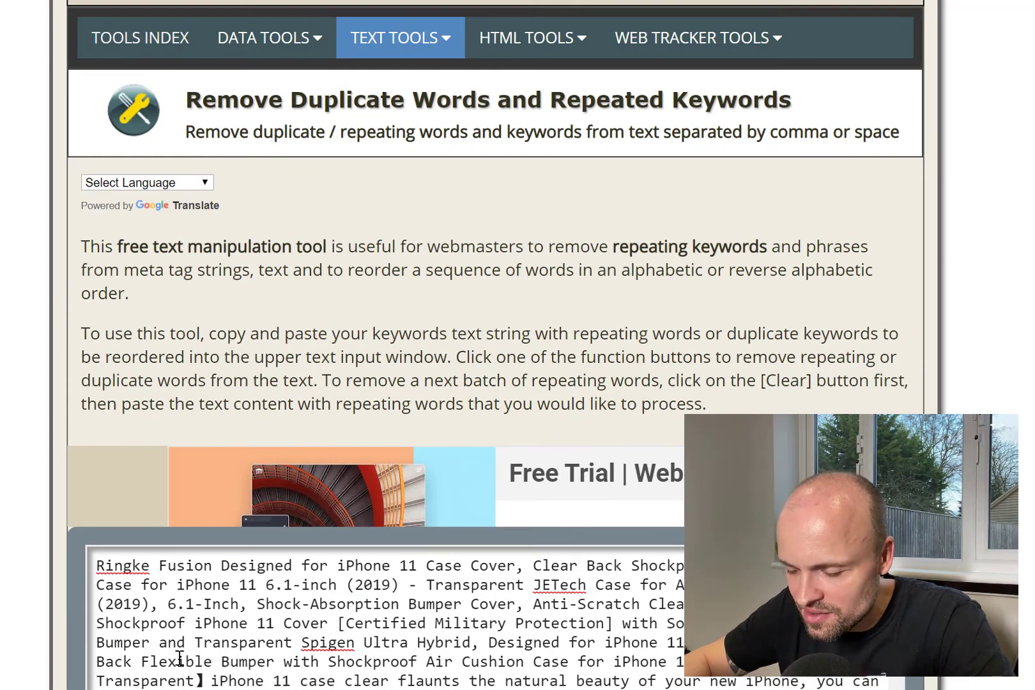
{"action": "left_click", "coordinate": [201, 680]}
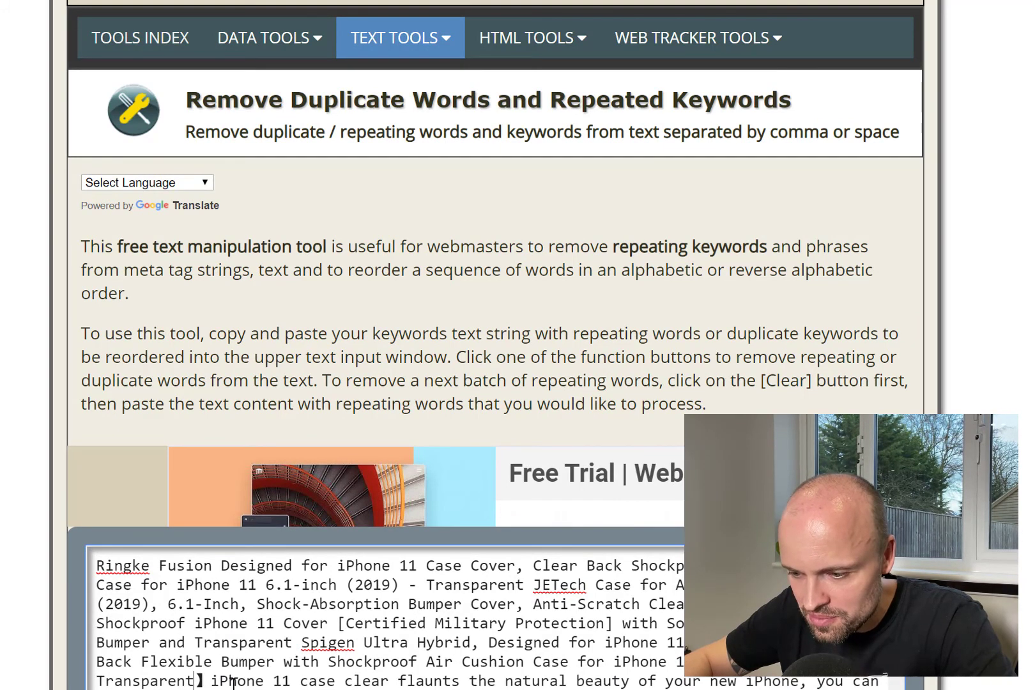
{"action": "key", "text": "Delete"}
{"action": "key", "text": "Delete"}
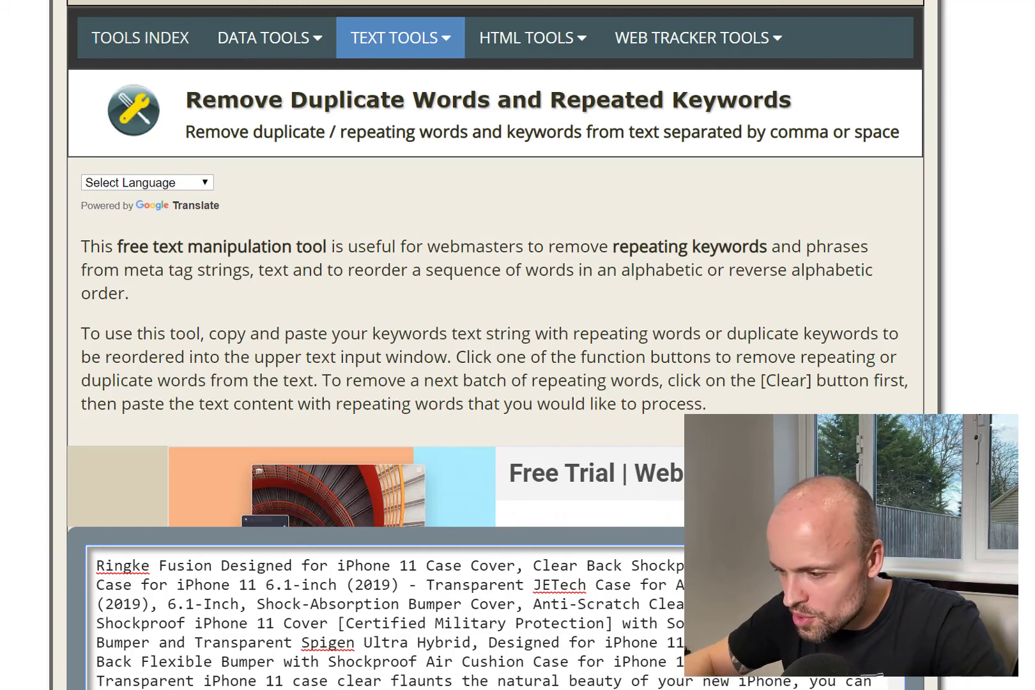
{"action": "left_click", "coordinate": [351, 622]}
{"action": "key", "text": "BackSpace"}
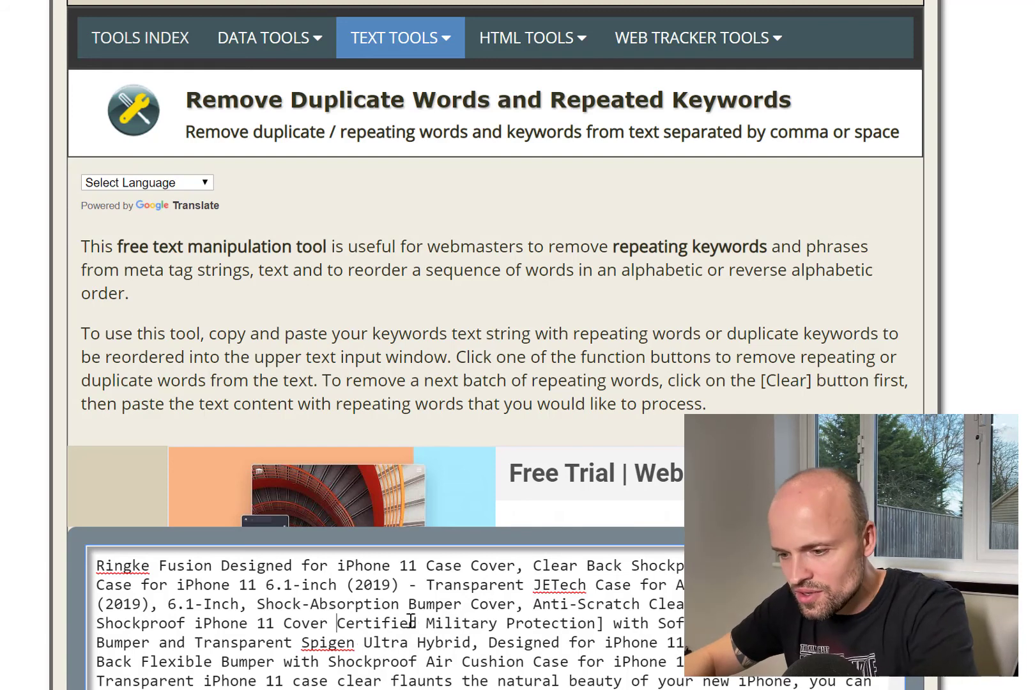
{"action": "left_click", "coordinate": [397, 584]}
{"action": "key", "text": "BackSpace"}
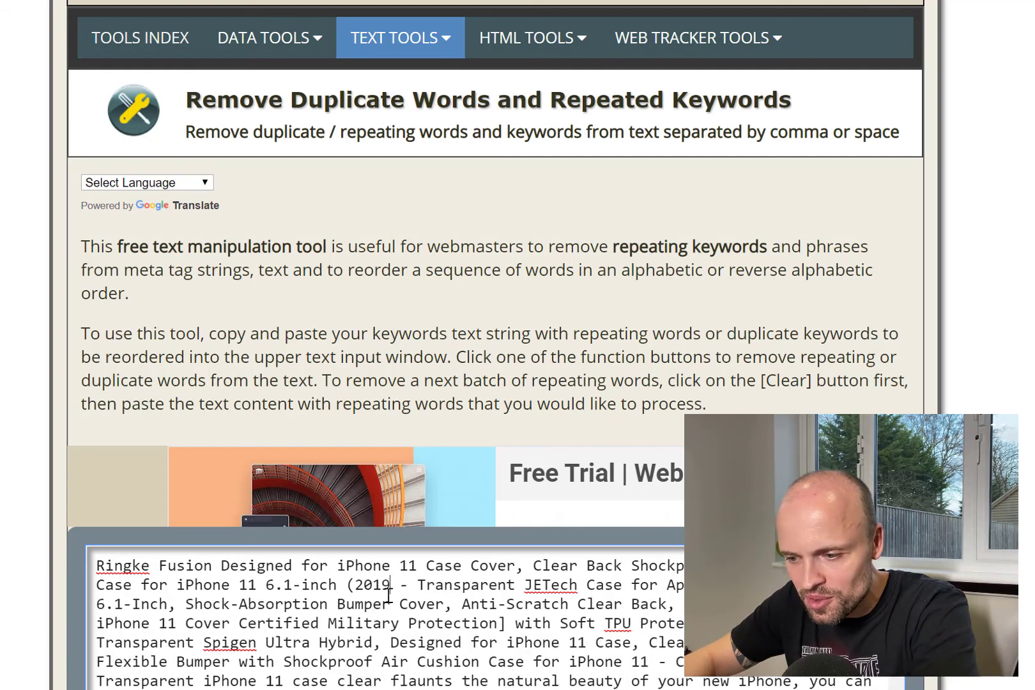
{"action": "left_click", "coordinate": [356, 584]}
{"action": "key", "text": "BackSpace"}
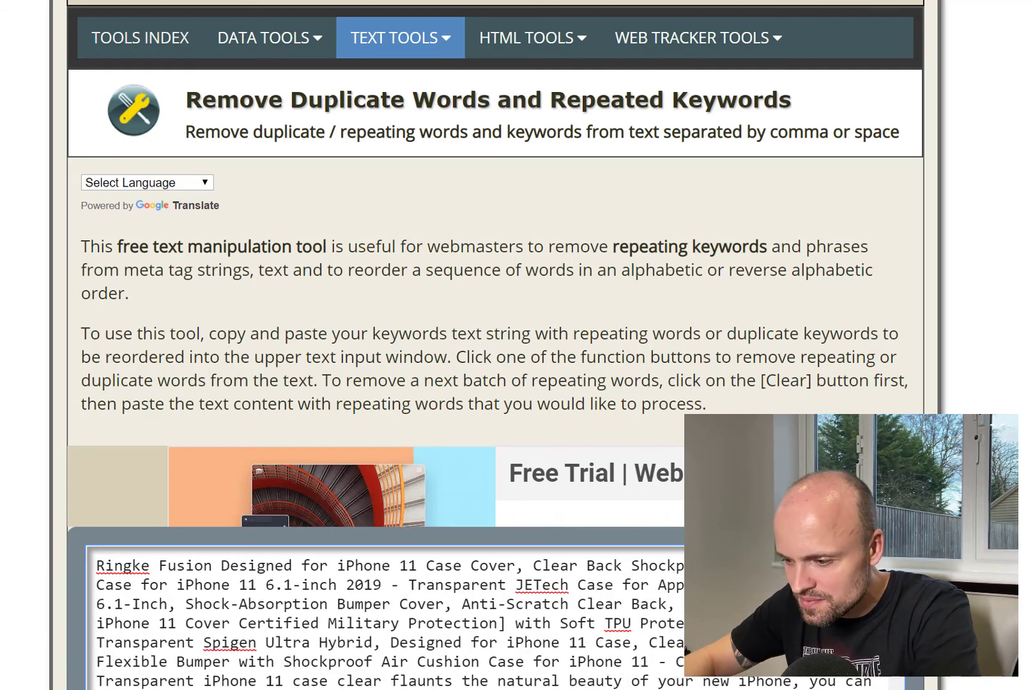
Copy the whole duplicate-free output text and paste it into a blank Word document.
{"action": "scroll", "coordinate": [660, 609], "scroll_direction": "down", "scroll_amount": 2}
{"action": "left_click_drag", "start_coordinate": [507, 641], "coordinate": [519, 630]}
{"action": "left_click", "coordinate": [524, 646]}
{"action": "key", "text": "ctrl+a"}
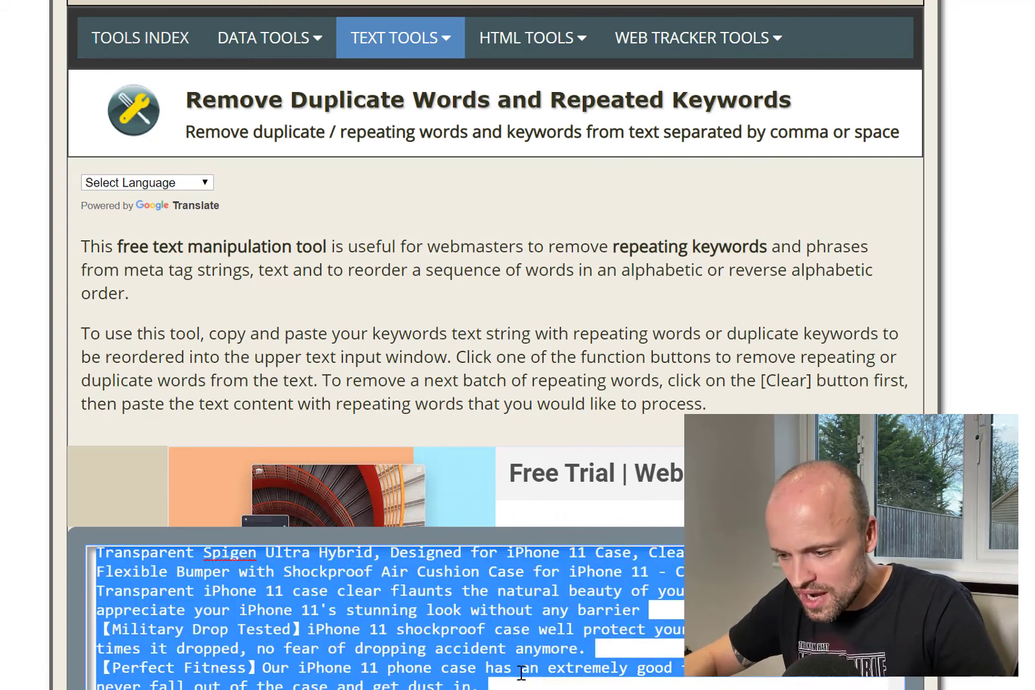
{"action": "scroll", "coordinate": [524, 645], "scroll_direction": "down", "scroll_amount": 4}
{"action": "key", "text": "alt+Tab"}
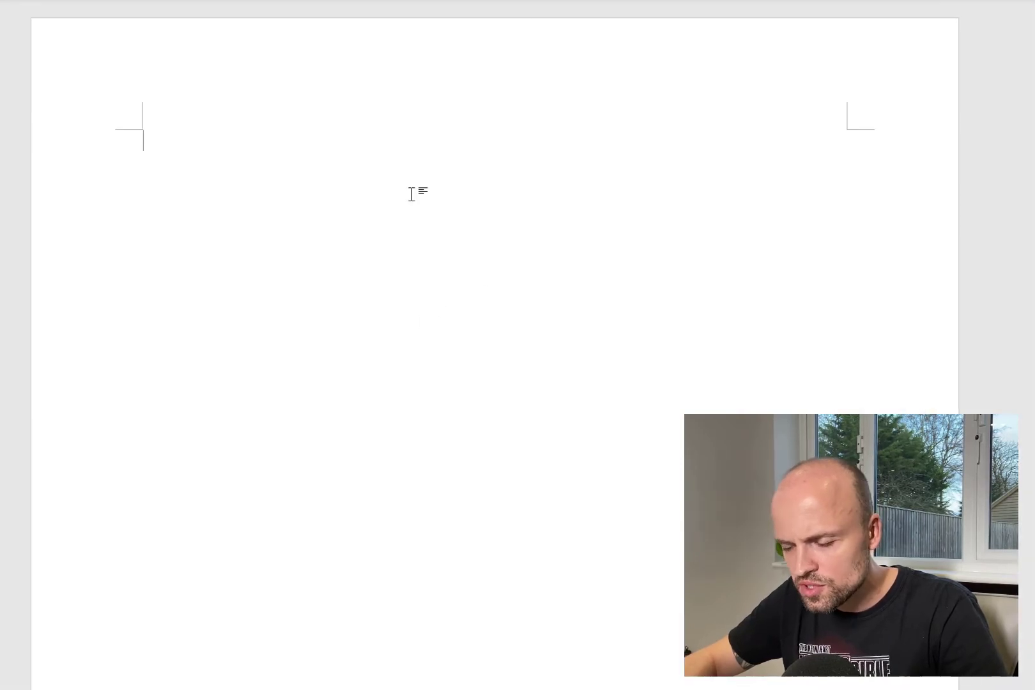
{"action": "key", "text": "ctrl+v"}
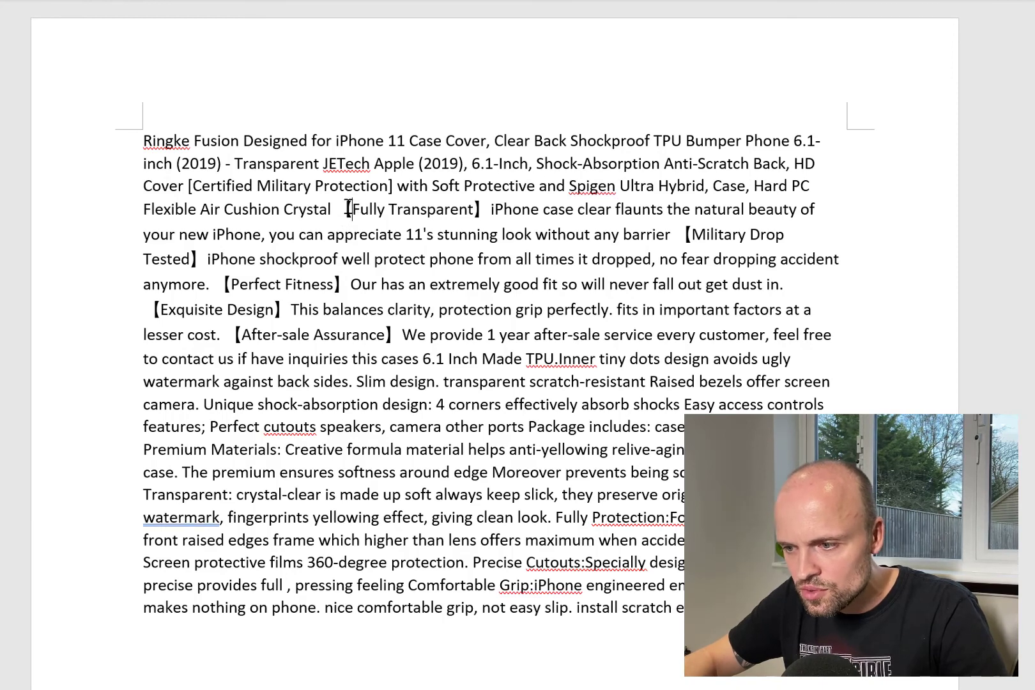
Replace every opening 【 bracket in the Word document with nothing.
{"action": "left_click_drag", "start_coordinate": [348, 209], "coordinate": [344, 207]}
{"action": "key", "text": "ctrl+h"}
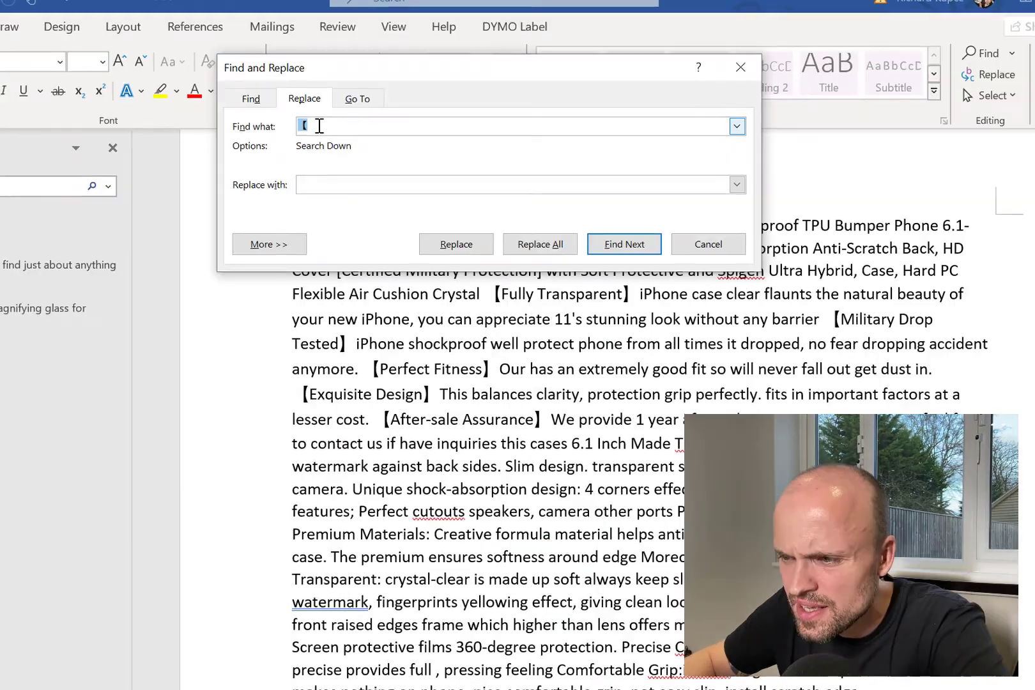
{"action": "left_click", "coordinate": [306, 129]}
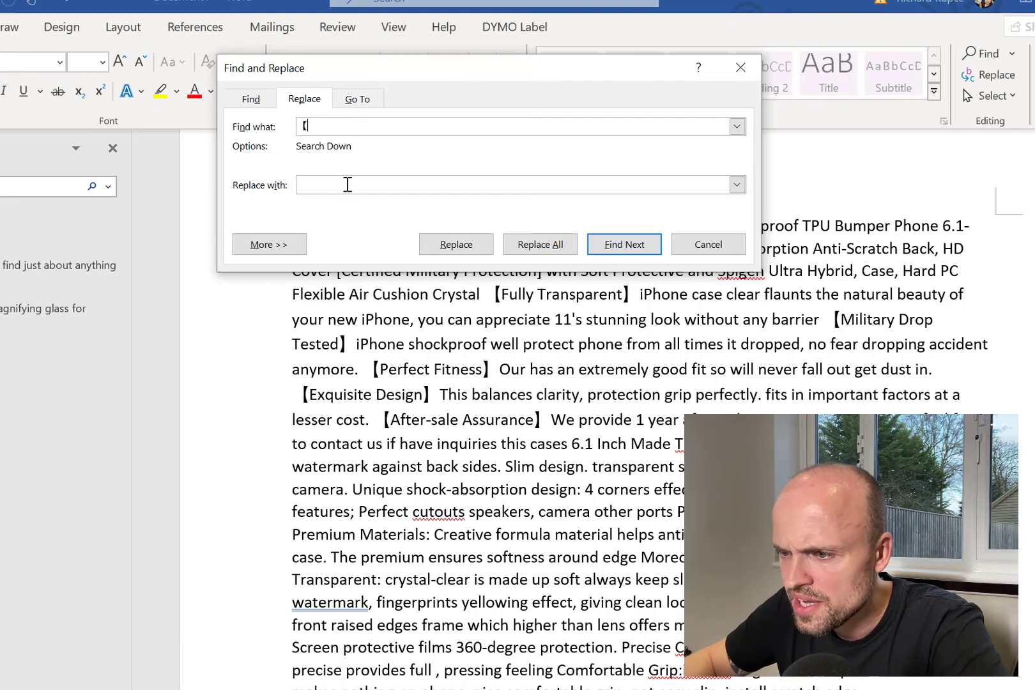
{"action": "left_click", "coordinate": [540, 244]}
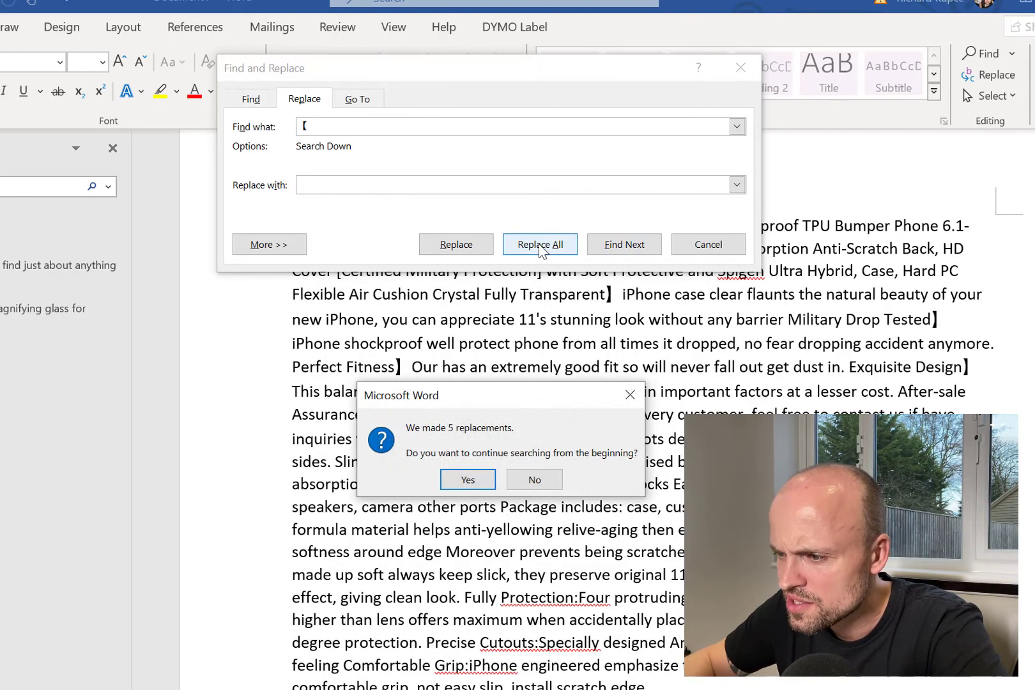
{"action": "left_click", "coordinate": [467, 480]}
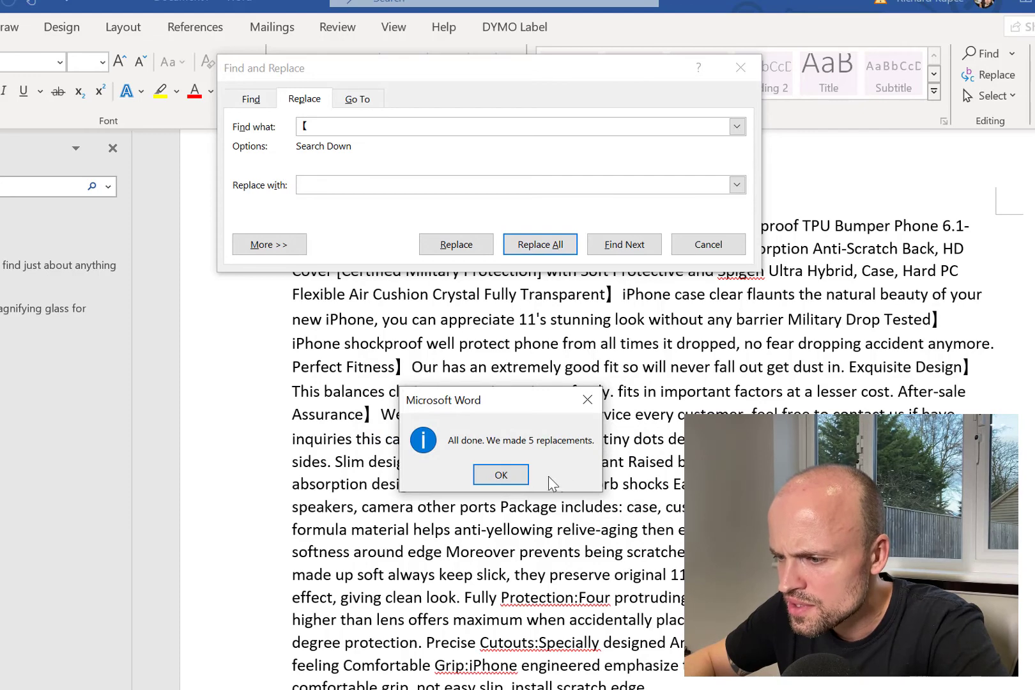
{"action": "left_click", "coordinate": [500, 473]}
Copy a closing 】 bracket from the Word text and replace all its occurrences with nothing.
{"action": "left_click", "coordinate": [368, 287]}
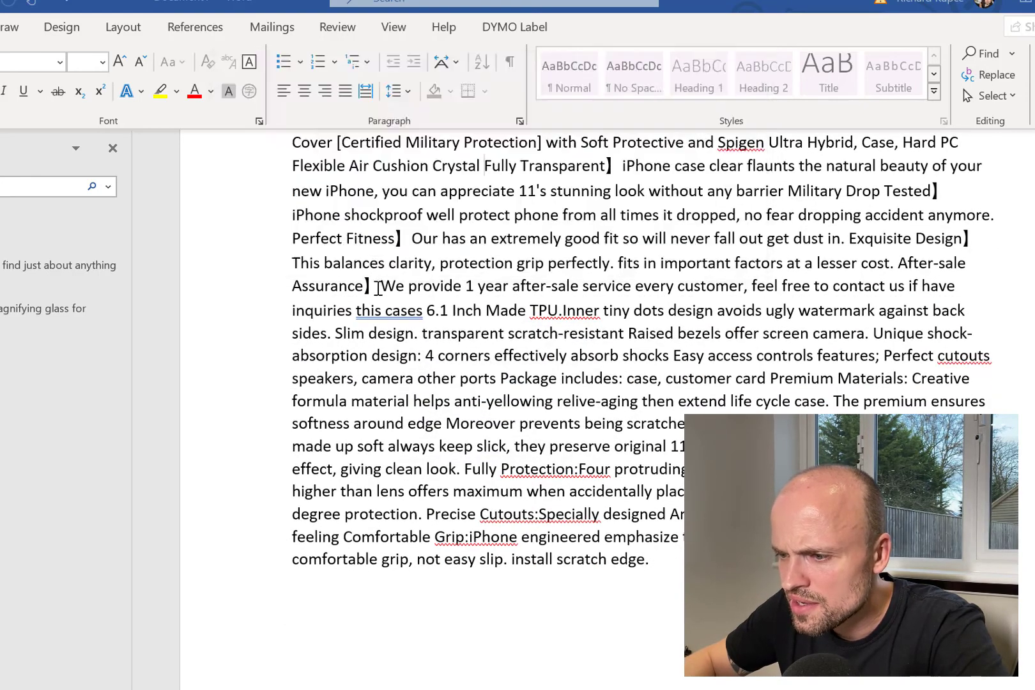
{"action": "left_click_drag", "start_coordinate": [371, 288], "coordinate": [362, 287]}
{"action": "key", "text": "ctrl+c"}
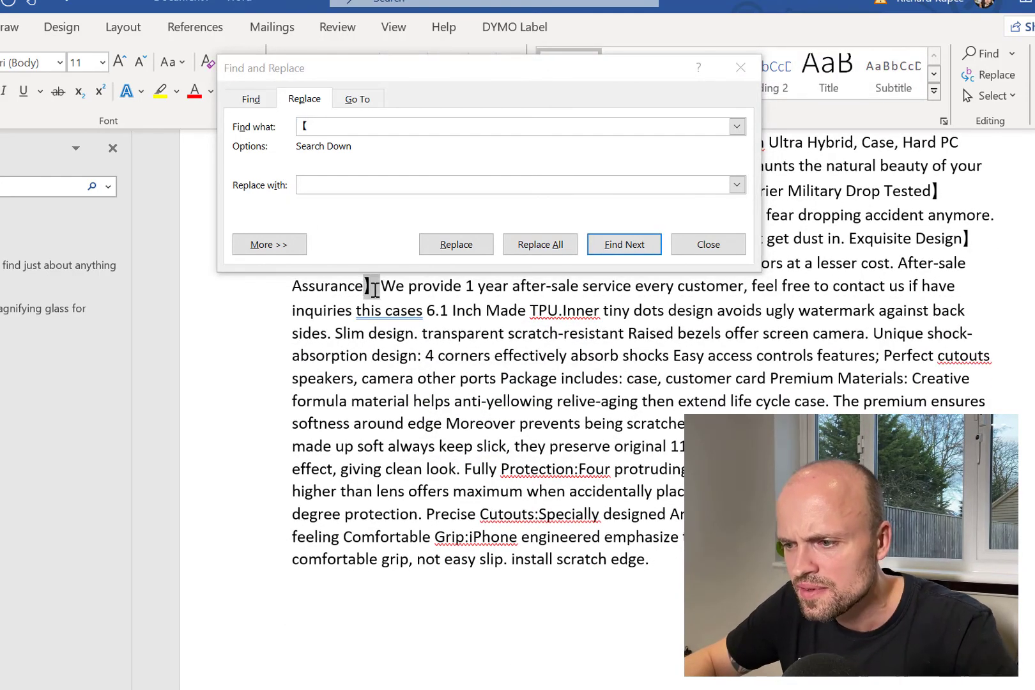
{"action": "left_click", "coordinate": [335, 128]}
{"action": "key", "text": "ctrl+a"}
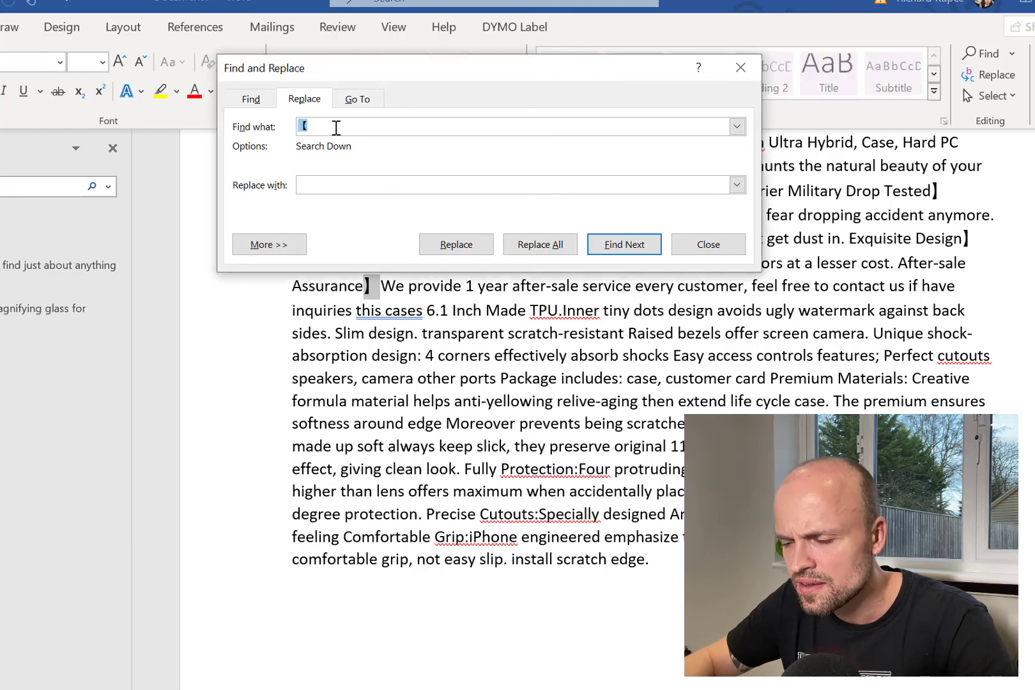
{"action": "key", "text": "ctrl+v"}
{"action": "left_click", "coordinate": [569, 244]}
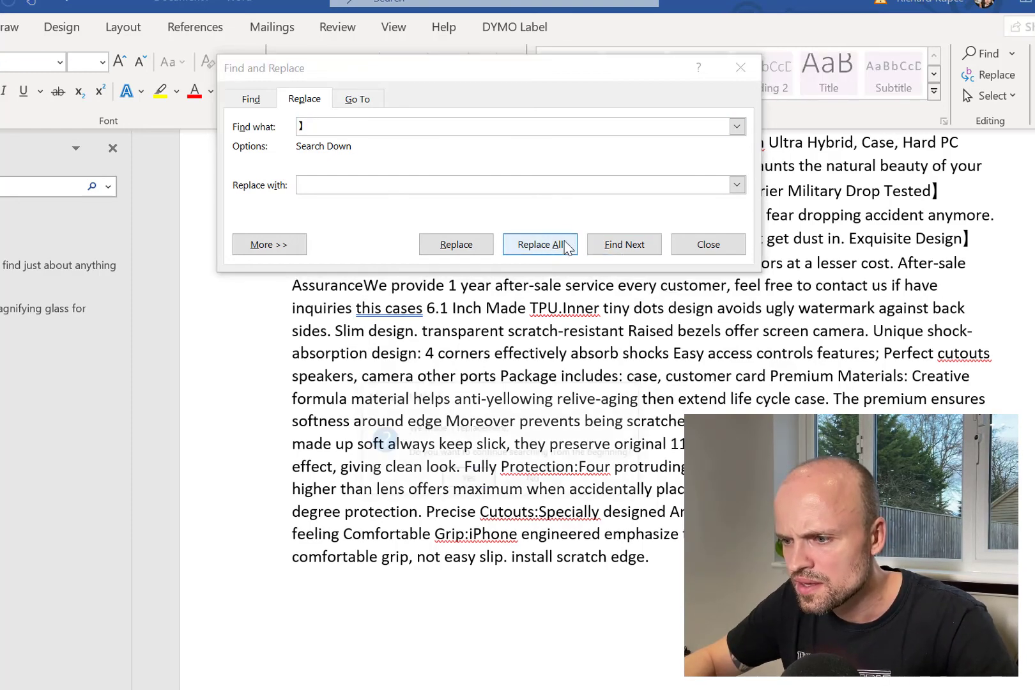
{"action": "left_click", "coordinate": [468, 483]}
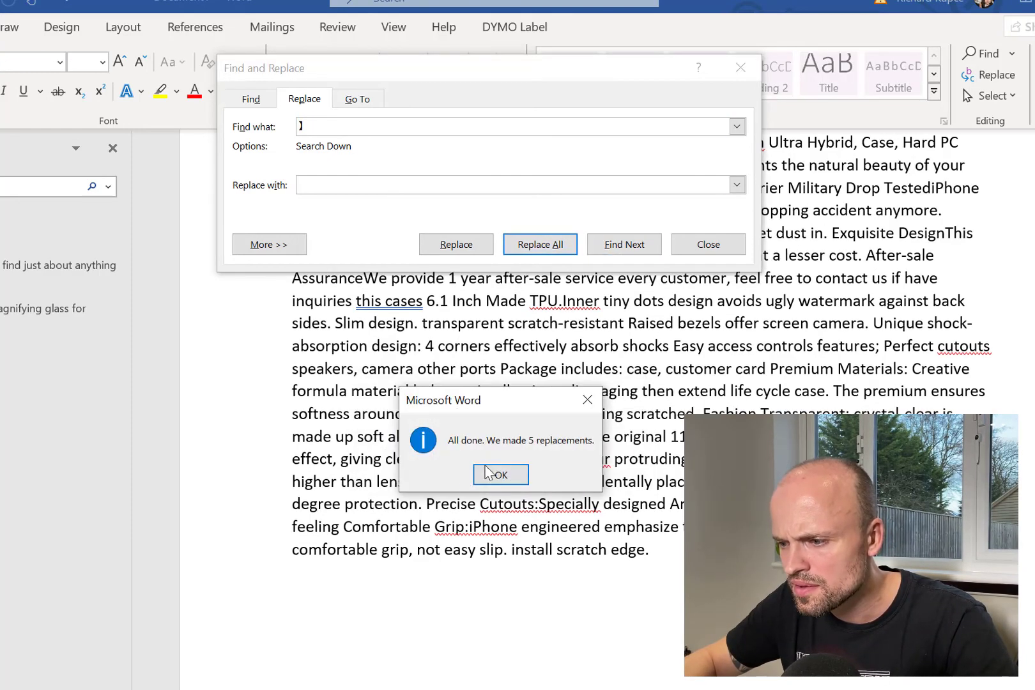
{"action": "left_click", "coordinate": [496, 474]}
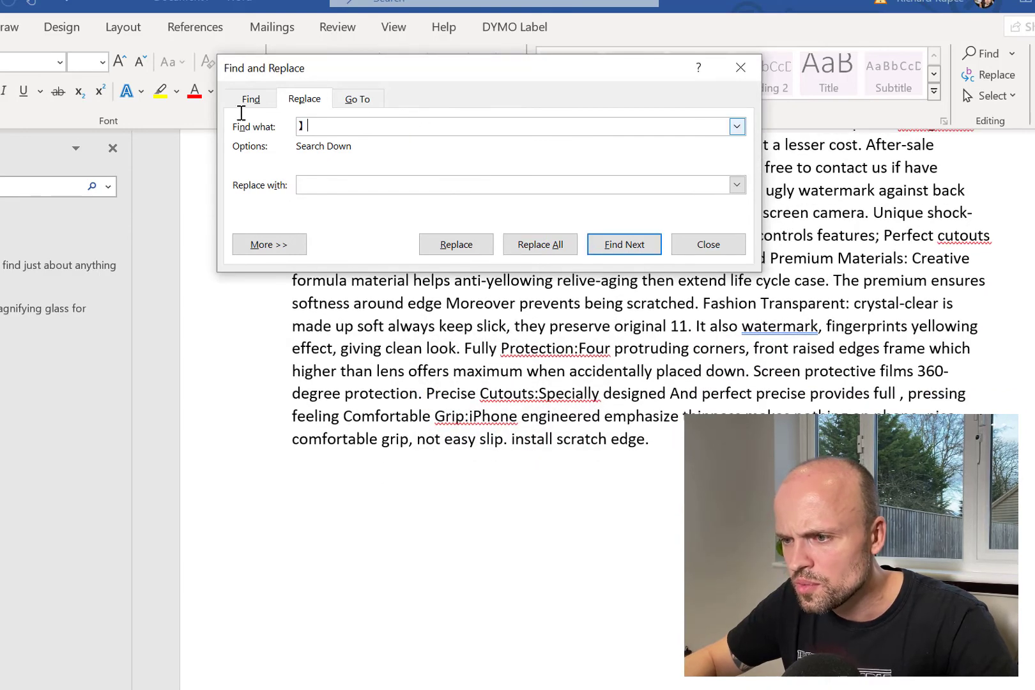
{"action": "left_click_drag", "start_coordinate": [241, 113], "coordinate": [228, 116]}
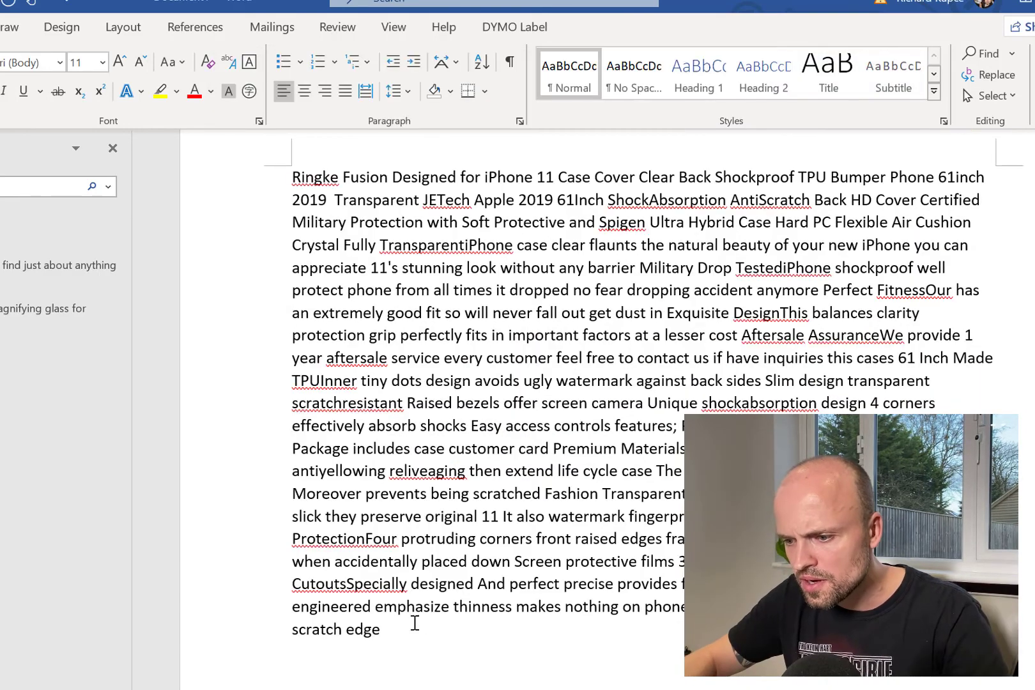
Replace the duplicate remover's input with the cleaned Word text and remove its duplicate words in original order.
{"action": "left_click_drag", "start_coordinate": [416, 624], "coordinate": [274, 178]}
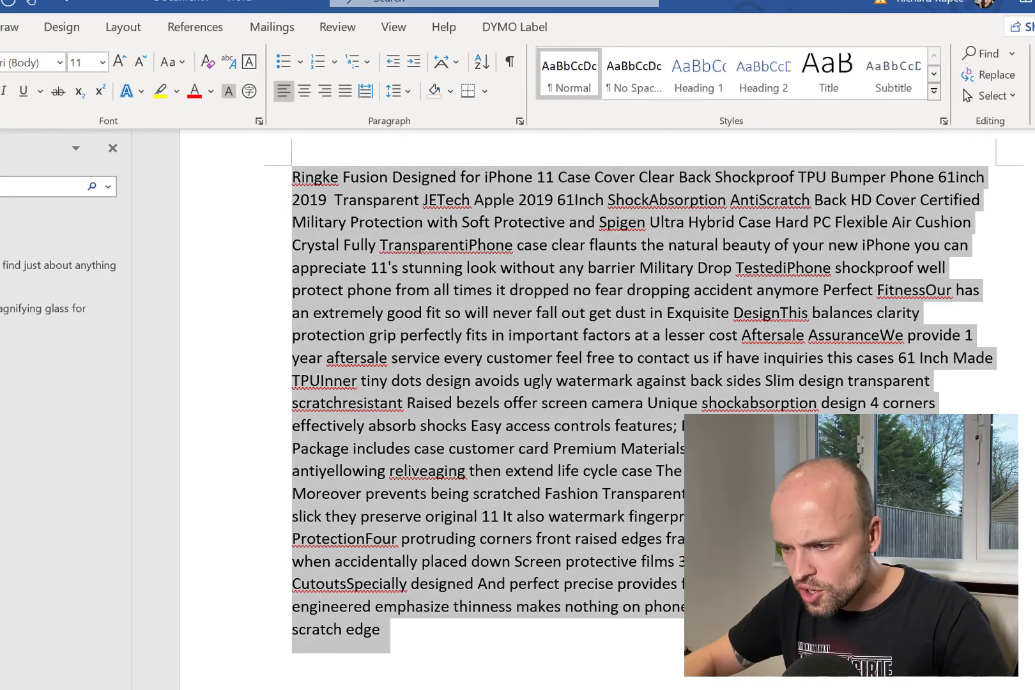
{"action": "key", "text": "alt+Tab"}
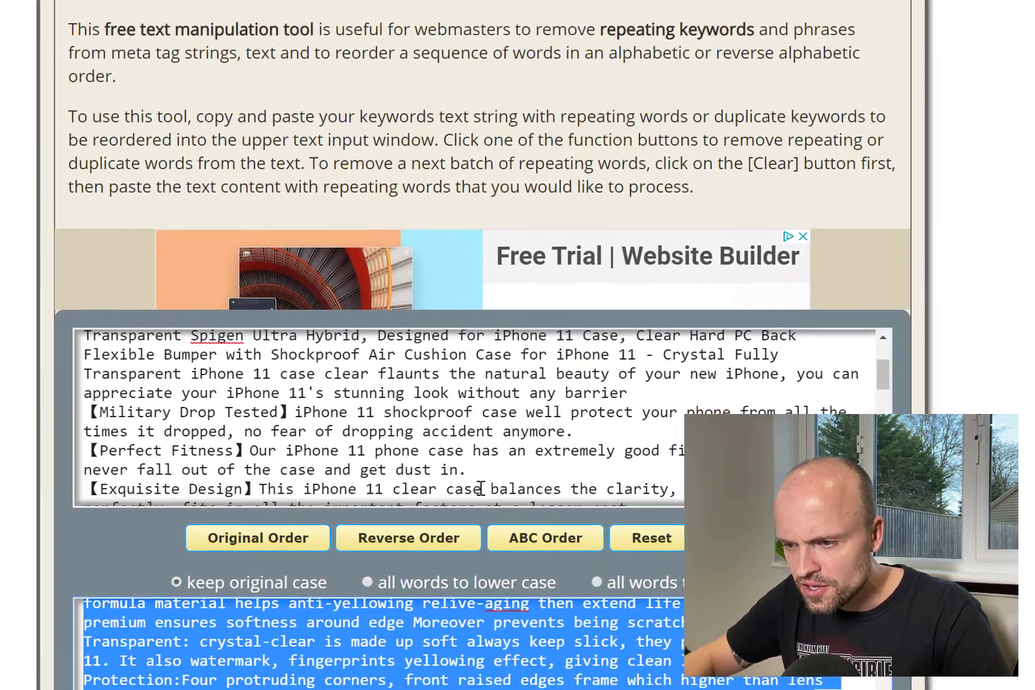
{"action": "left_click", "coordinate": [501, 362]}
{"action": "key", "text": "ctrl+a"}
{"action": "key", "text": "ctrl+v"}
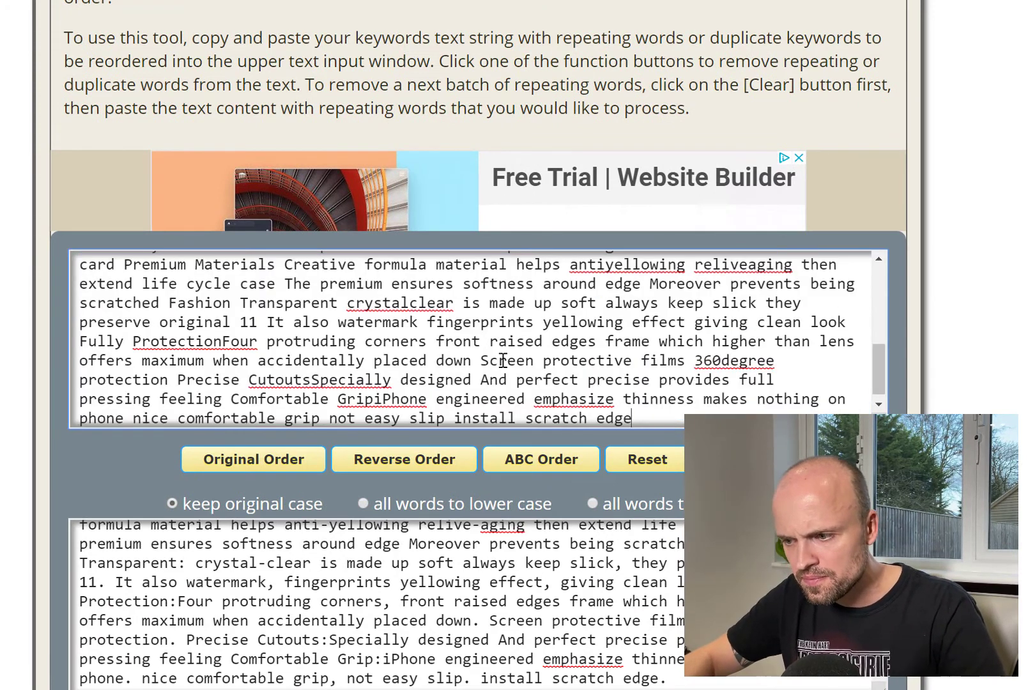
{"action": "left_click", "coordinate": [271, 465]}
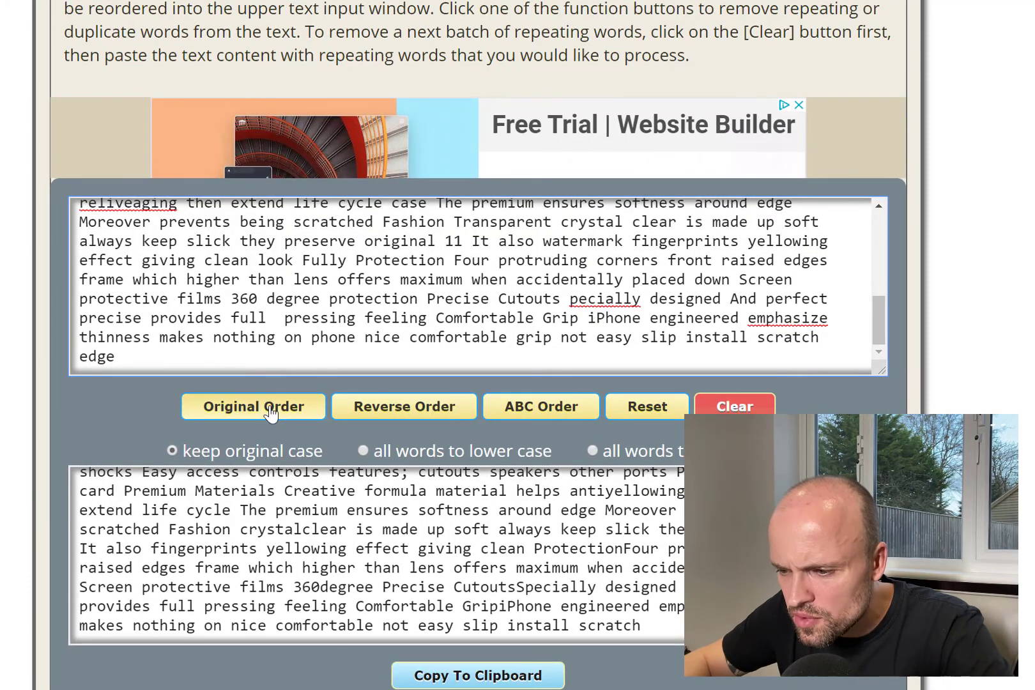
{"action": "left_click", "coordinate": [269, 409]}
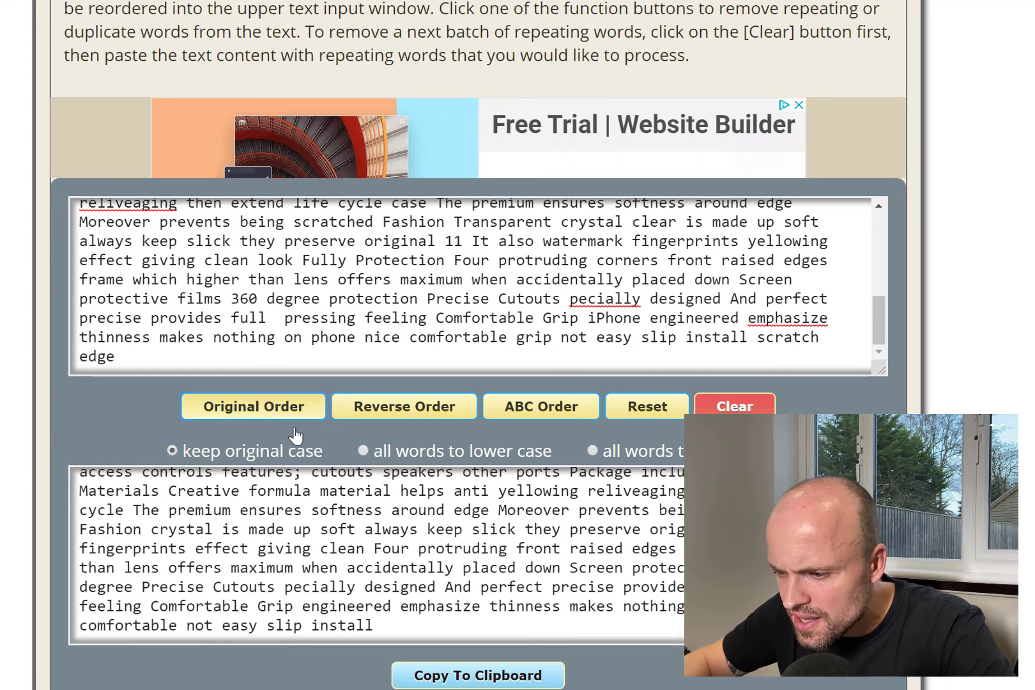
Copy the entire duplicate-free output text and replace all content of Document1 in Word with it.
{"action": "scroll", "coordinate": [677, 500], "scroll_direction": "down", "scroll_amount": 1}
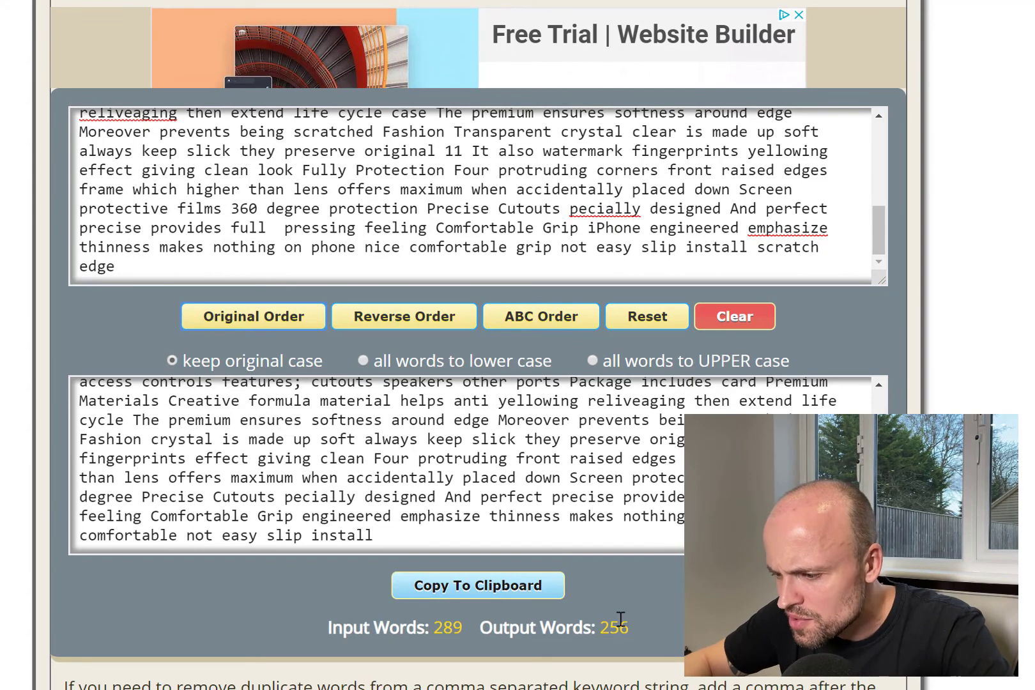
{"action": "scroll", "coordinate": [623, 530], "scroll_direction": "up", "scroll_amount": 10}
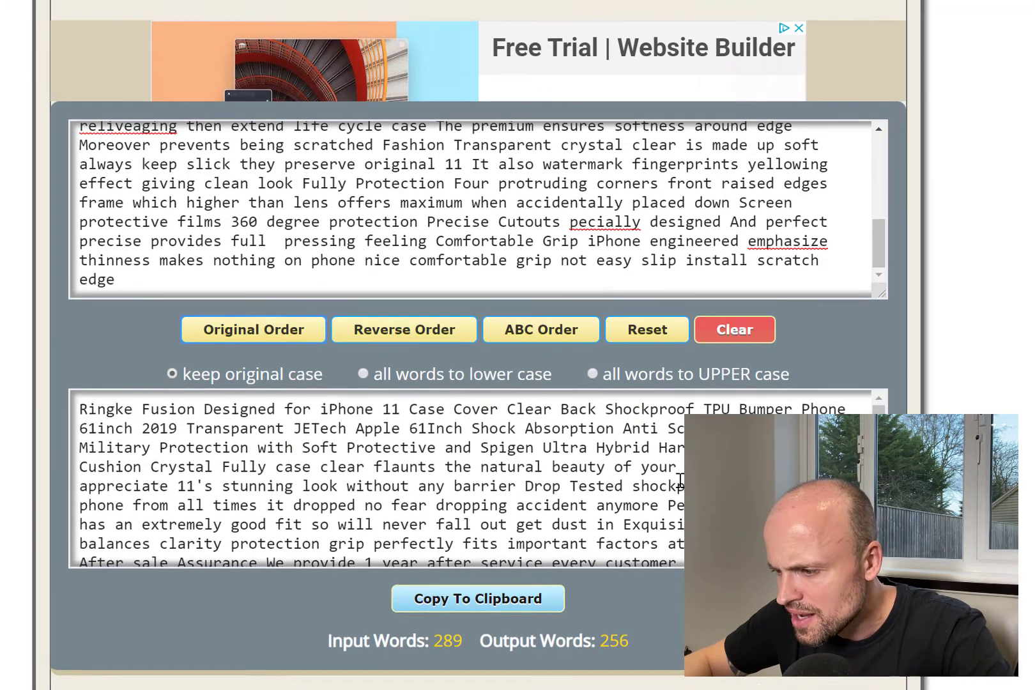
{"action": "scroll", "coordinate": [680, 482], "scroll_direction": "up", "scroll_amount": 1}
{"action": "left_click", "coordinate": [478, 555]}
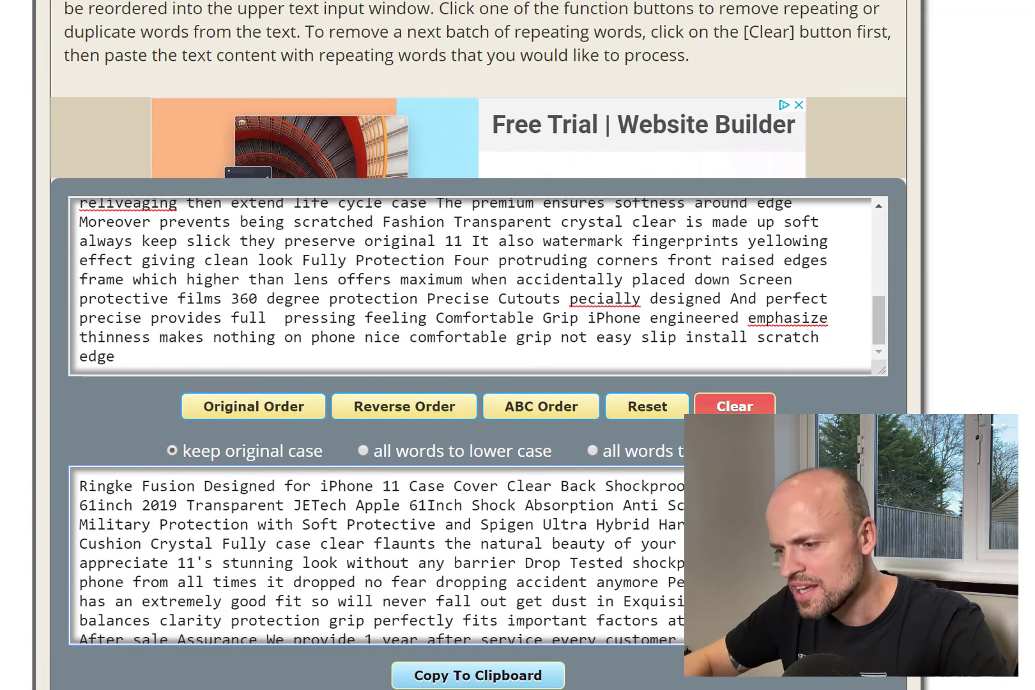
{"action": "key", "text": "ctrl+a"}
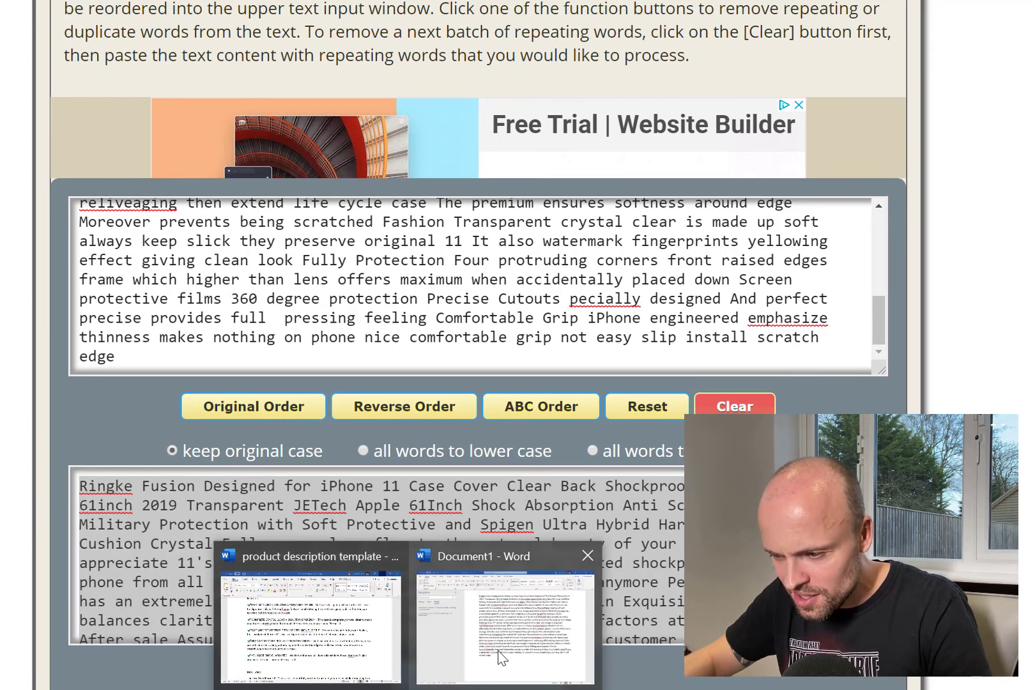
{"action": "left_click", "coordinate": [498, 650]}
{"action": "key", "text": "ctrl+a"}
{"action": "key", "text": "Delete"}
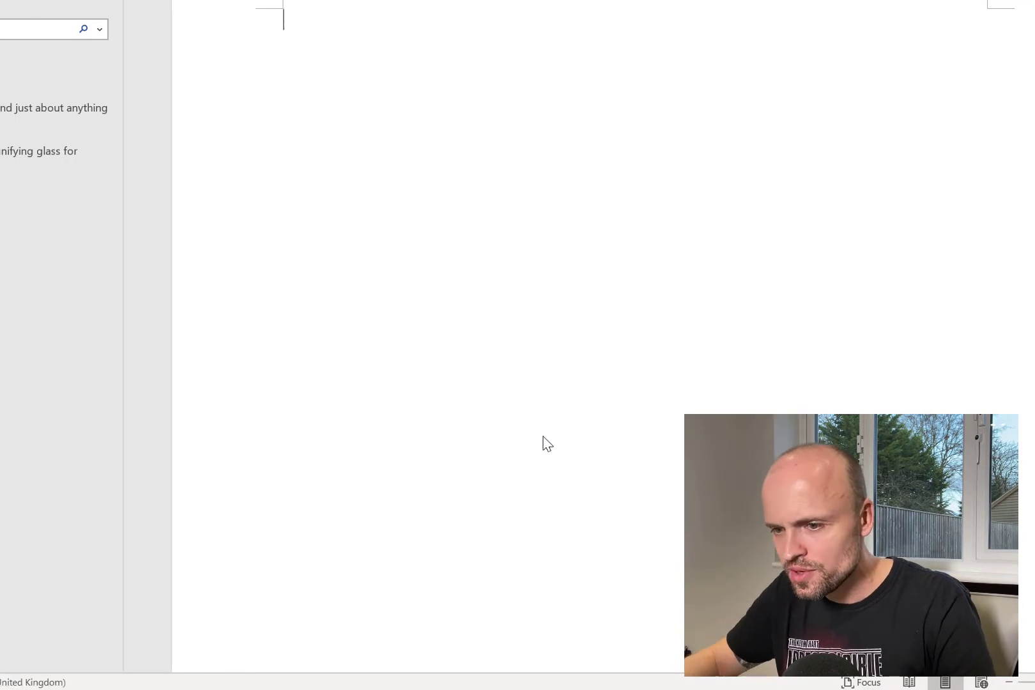
{"action": "type", "text": "Ringke Fusion Designed for iPhone 11 Case Cover Clear Back Shockproof TPU Bumper Phone 61inch 2019 Transparent JETech Apple 61Inch Shock Absorption Anti Scratch HD Certified Military Protection with Soft Protective and Spigen Ultra Hybrid Hard PC Flexible Air Cushion Crystal Fully case clear flaunts the natural beauty of your new you can appreciate 11's stunning look without any barrier Drop Tested shockproof well protect phone from all times it dropped no fear dropping accident anymore Perfect Fitness Our has an extremely good fit so will never fall out get dust in Exquisite Design This balances clarity protection grip perfectly fits important factors at a lesser cost After sale Assurance We provide 1 year after service every customer feel free to contact us if have inquiries this cases 61 Inch Made TPUInner tiny dots design avoids ugly watermark against back sides Slim transparent scratch resistant Raised bezels offer screen camera Unique shock absorption 4 corners effectively absorb shocks Easy access controls features; cutouts speakers other ports Package includes card Premium Materials Creative formula material helps anti yellowing reliveaging then extend life cycle The premium ensures softness around edge Moreover prevents being scratched Fashion crystal is made up soft always keep slick they preserve original It also fingerprints effect giving clean Four protruding front raised edges frame which higher than lens offers maximum when accidentally placed down Screen protective films 360 degree Precise Cutouts pecially designed And perfect precise provides full pressing feeling Comfortable Grip engineered emphasize thinness makes nothing on nice comfortable not easy slip install"}
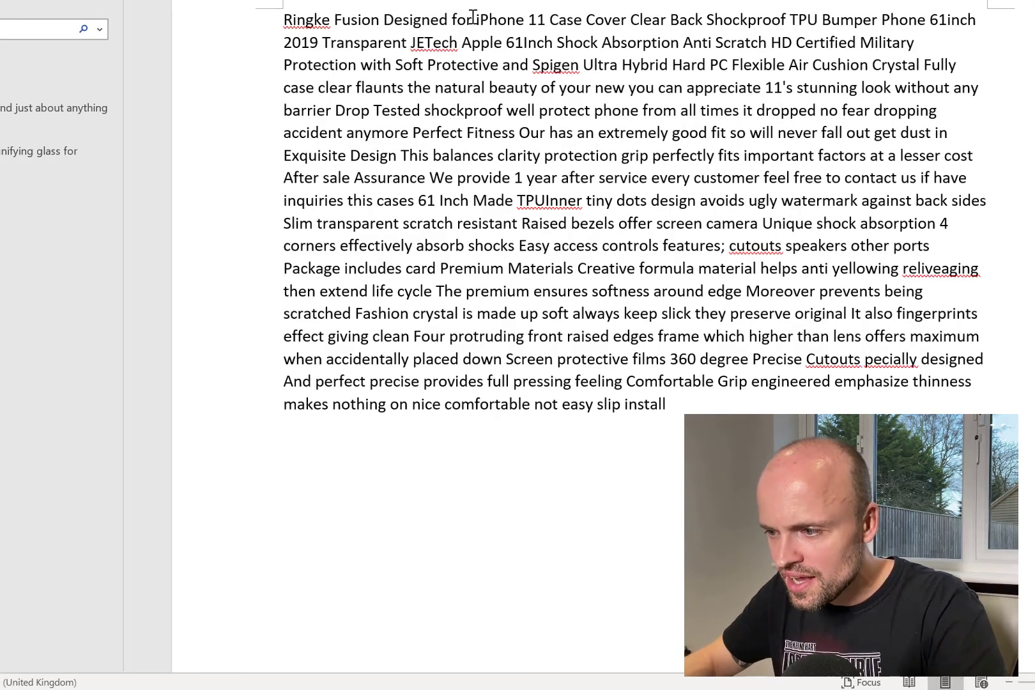
Delete the opening words "Ringke Fusion Designed for" and the words "61inch", "JETech" and "Apple" from the first line of the keyword text.
{"action": "left_click_drag", "start_coordinate": [476, 20], "coordinate": [285, 21]}
{"action": "key", "text": "Delete"}
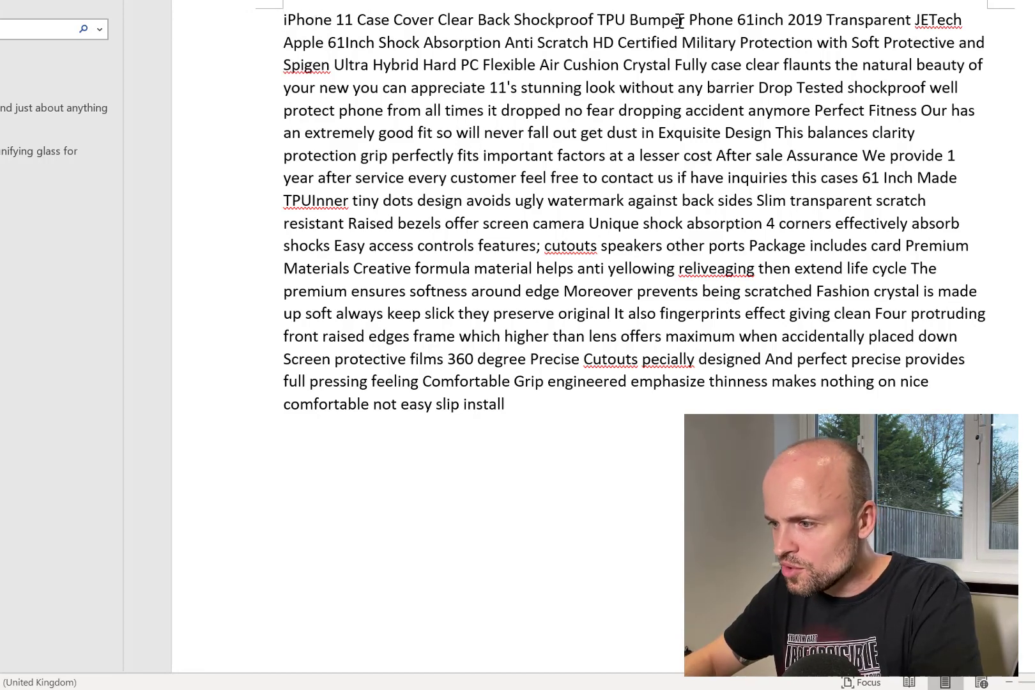
{"action": "double_click", "coordinate": [756, 17]}
{"action": "key", "text": "BackSpace"}
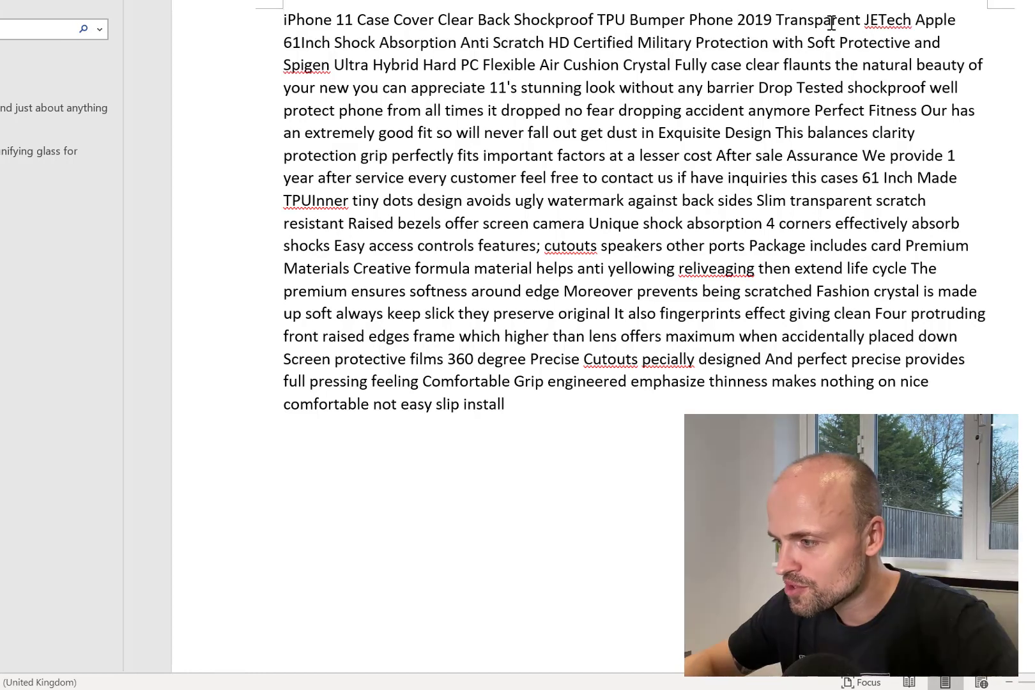
{"action": "double_click", "coordinate": [886, 20]}
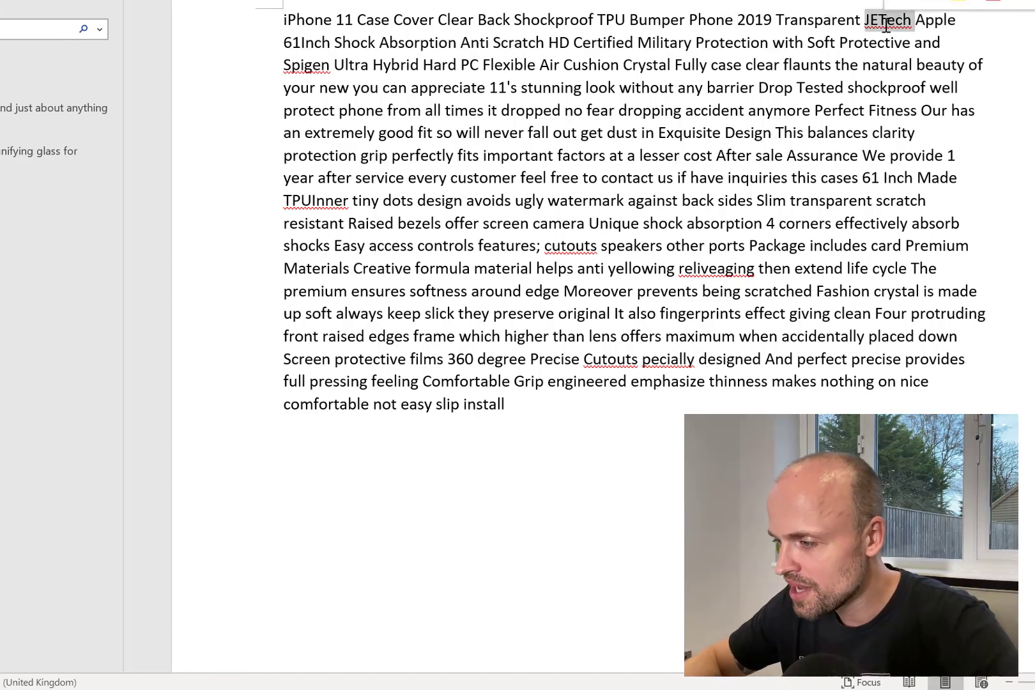
{"action": "key", "text": "BackSpace"}
{"action": "double_click", "coordinate": [886, 20]}
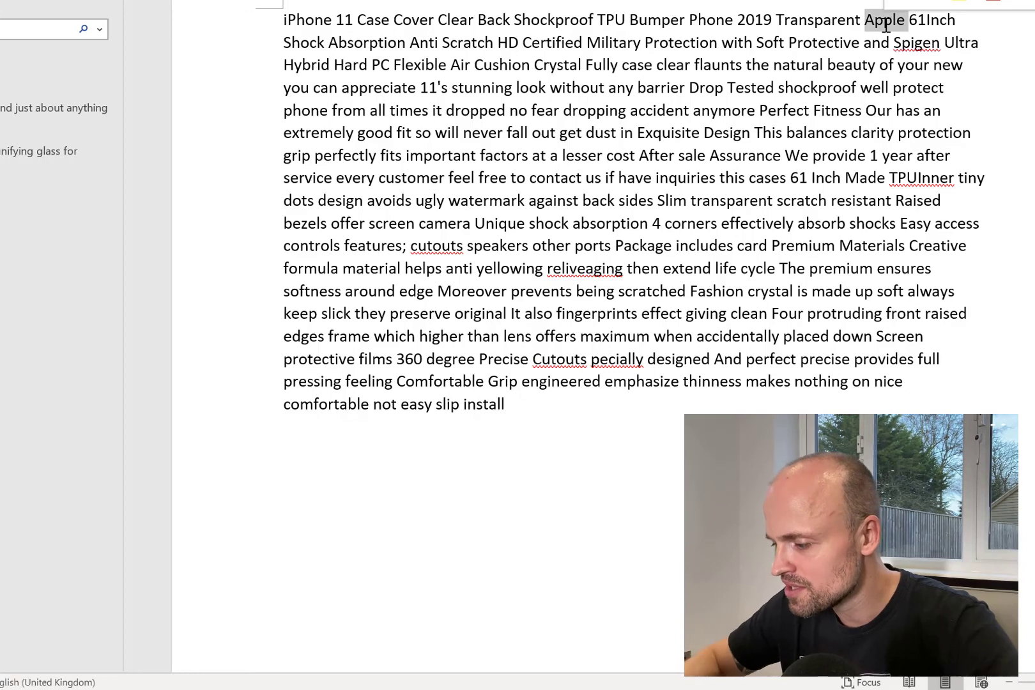
{"action": "key", "text": "BackSpace"}
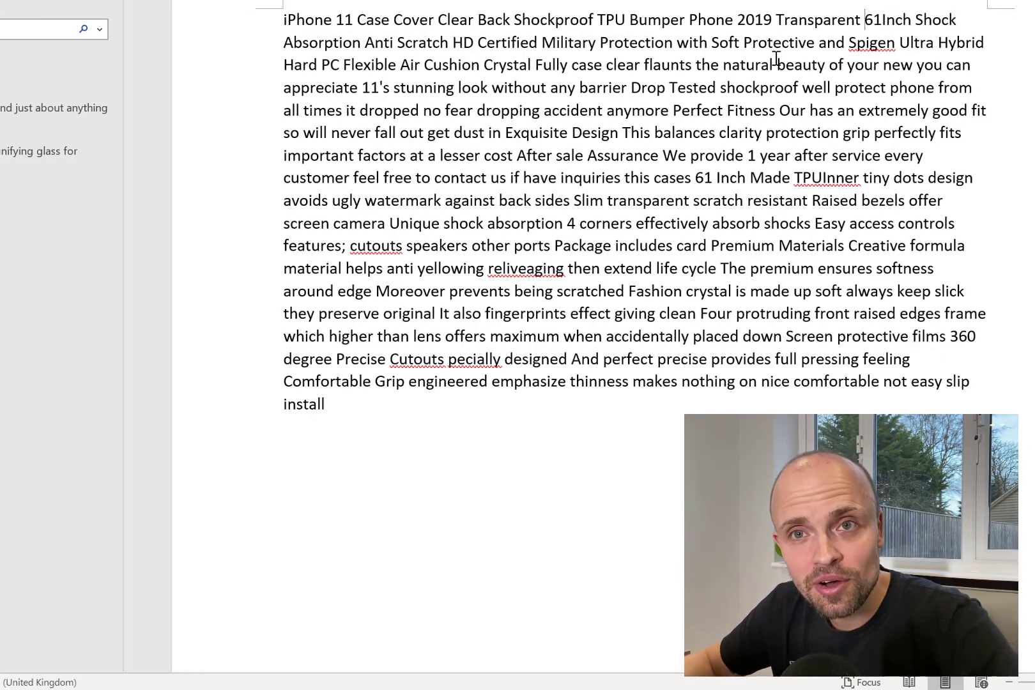